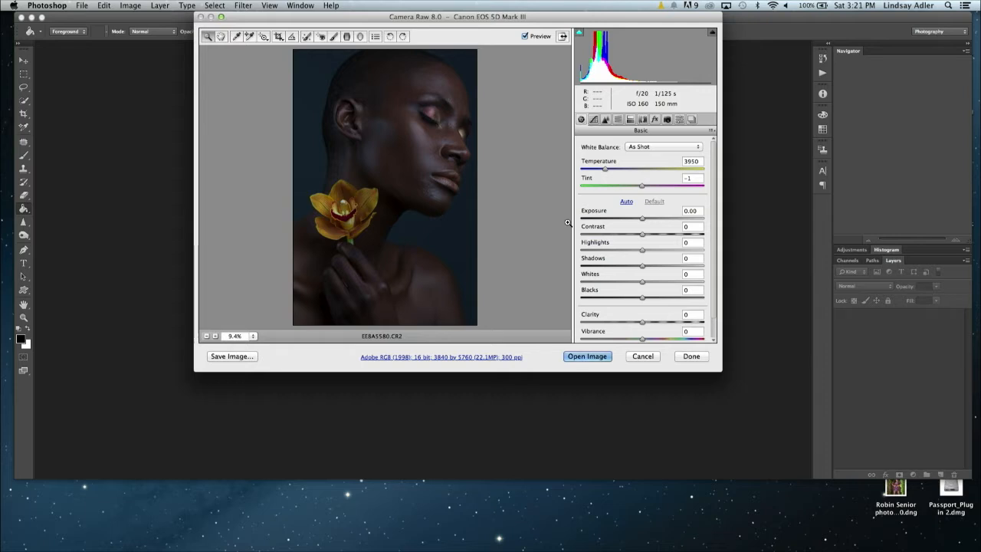
- Open the raw portrait EE8A5580.CR2 for editing and switch to the full-screen view with menus
click(596, 358)
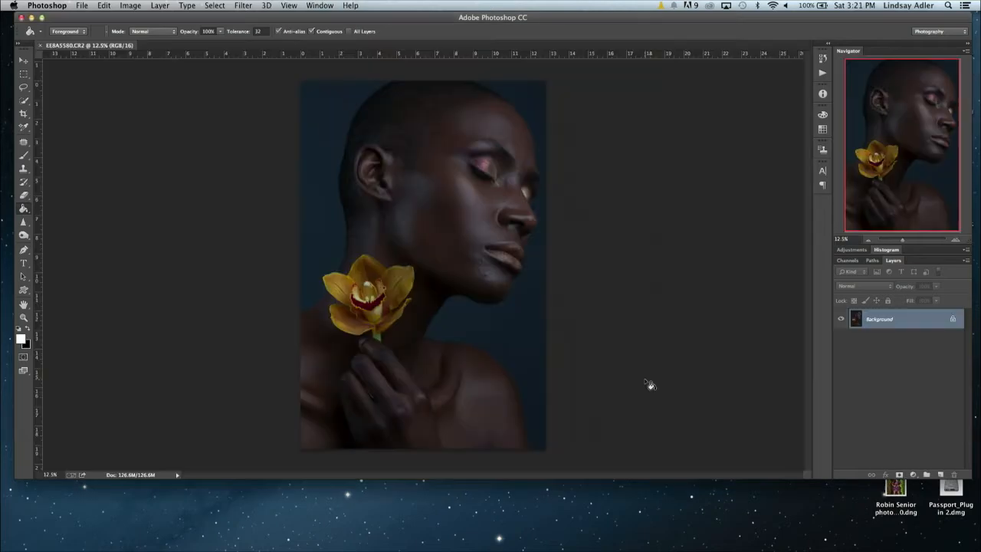
key(f)
- Examine the facial skin up close, from the nose and eyelid to the forehead, cheek, mouth and chin
drag(911, 228, 920, 228)
scroll(613, 371, right, 6)
scroll(613, 371, up, 3)
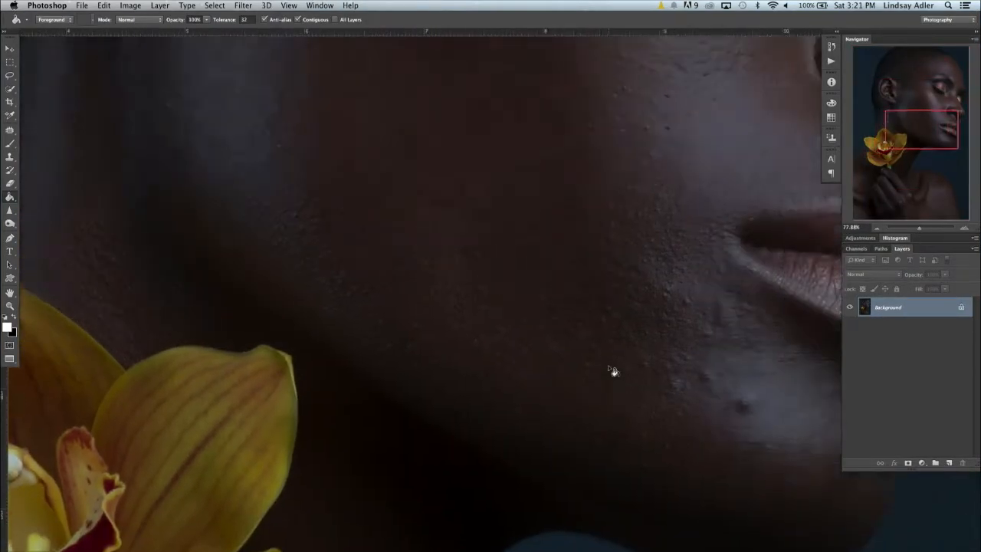
scroll(613, 371, right, 5)
scroll(614, 371, up, 4)
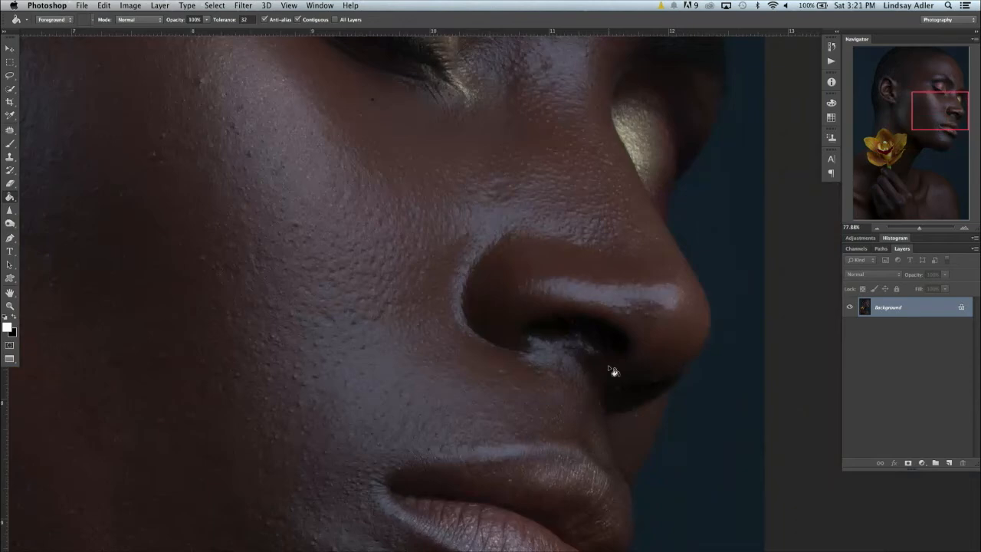
scroll(612, 371, up, 6)
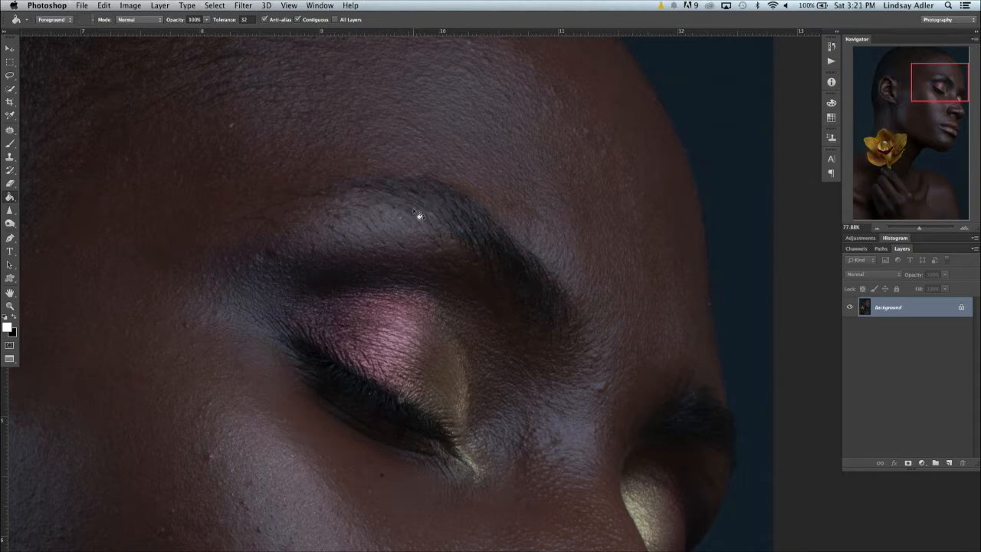
scroll(419, 215, up, 3)
scroll(522, 220, down, 10)
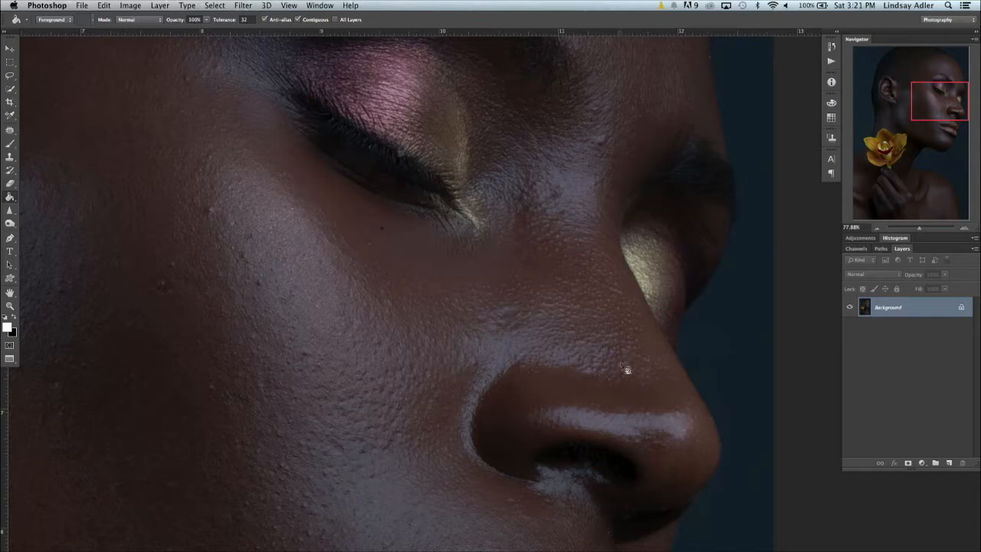
scroll(622, 370, down, 2)
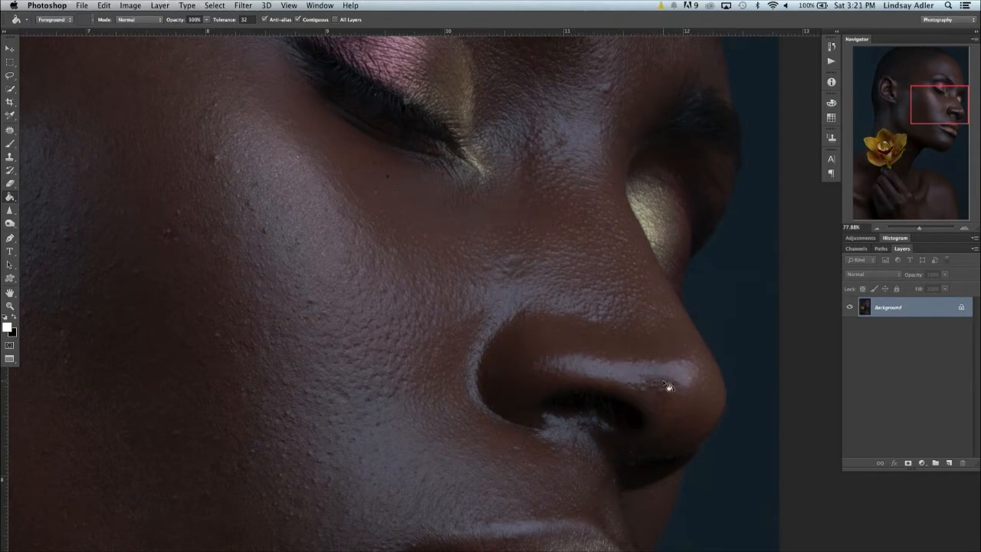
scroll(667, 387, left, 4)
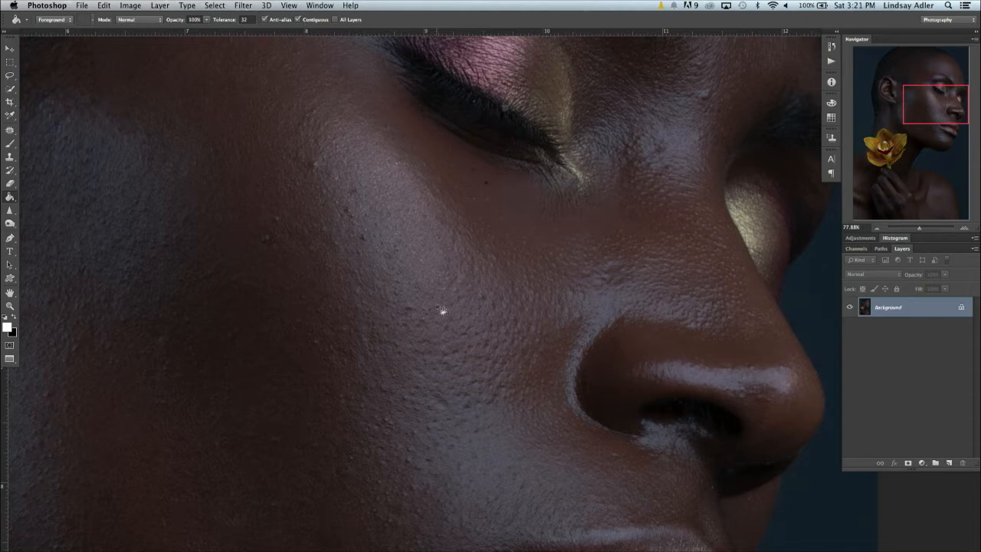
scroll(379, 158, down, 9)
scroll(377, 158, down, 3)
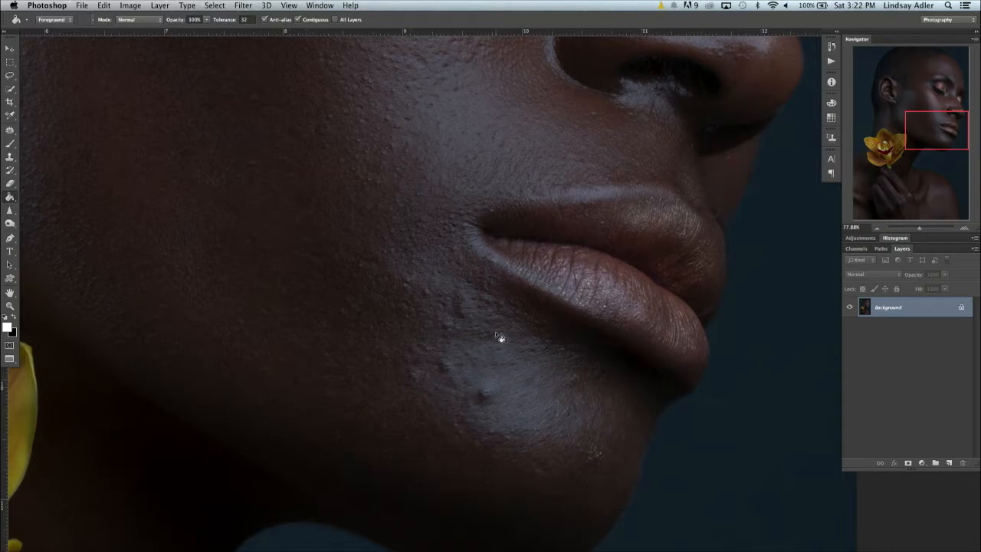
scroll(499, 335, left, 10)
scroll(499, 334, down, 3)
scroll(499, 335, right, 3)
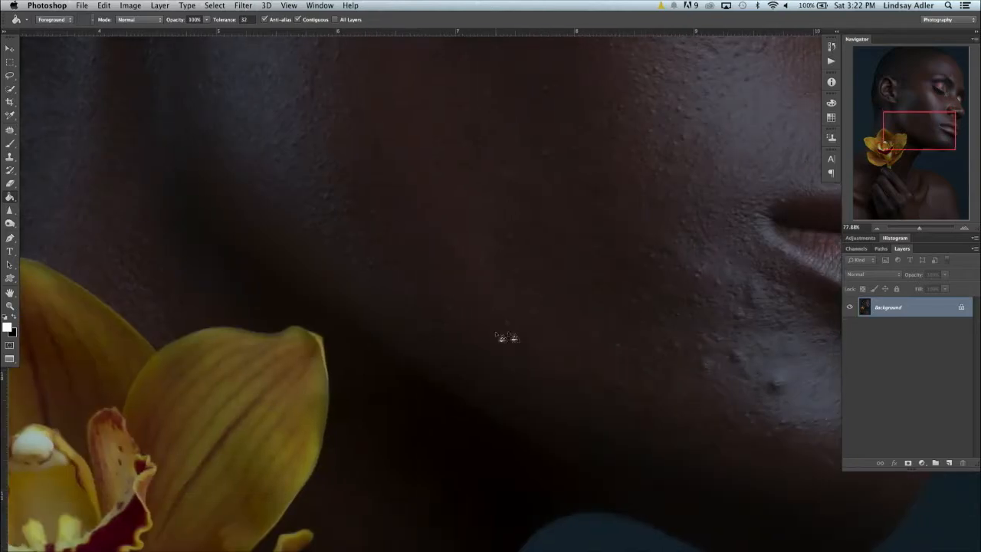
- Examine the overall portrait at a lower magnification, including the hand, shoulder, flower and face
drag(919, 231, 917, 231)
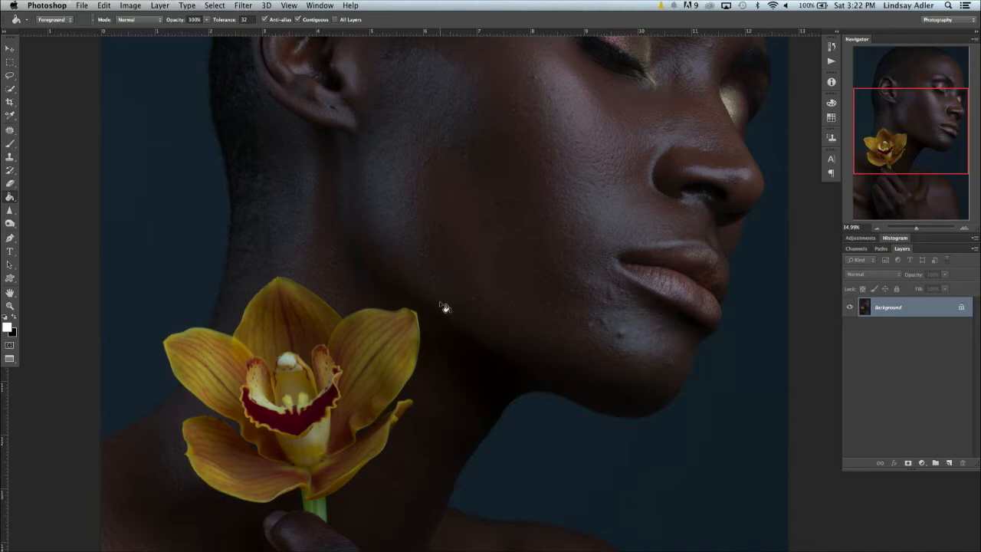
scroll(445, 307, down, 10)
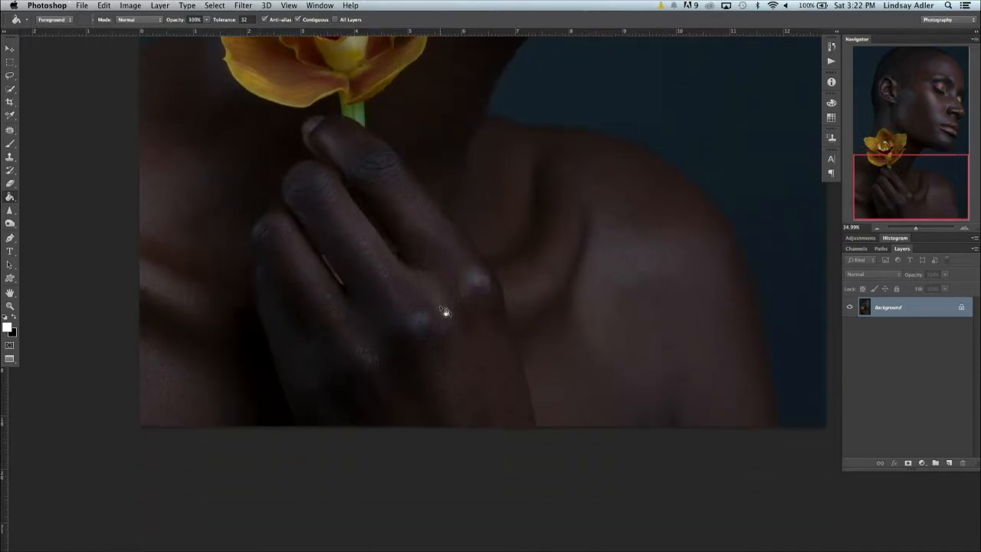
drag(916, 229, 916, 232)
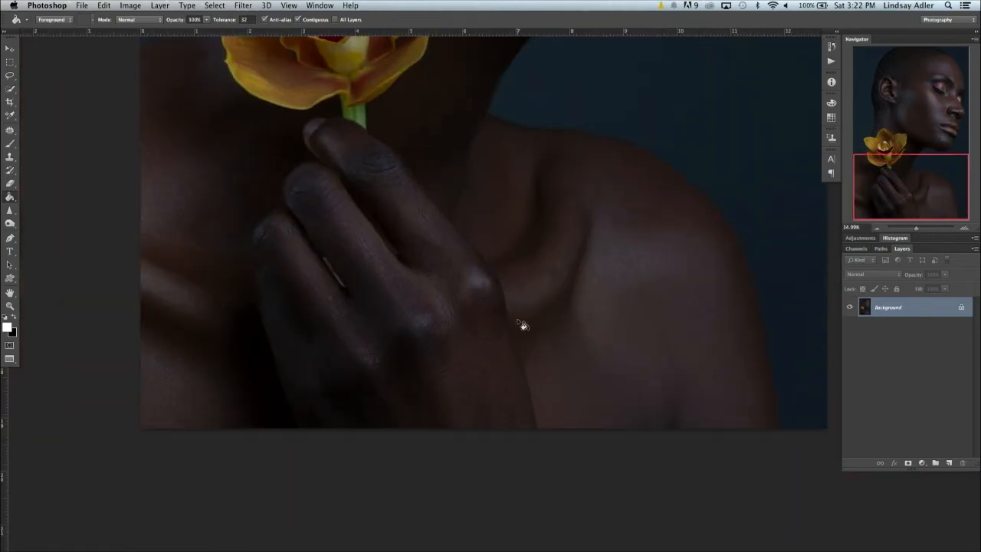
scroll(469, 284, left, 3)
scroll(469, 284, up, 2)
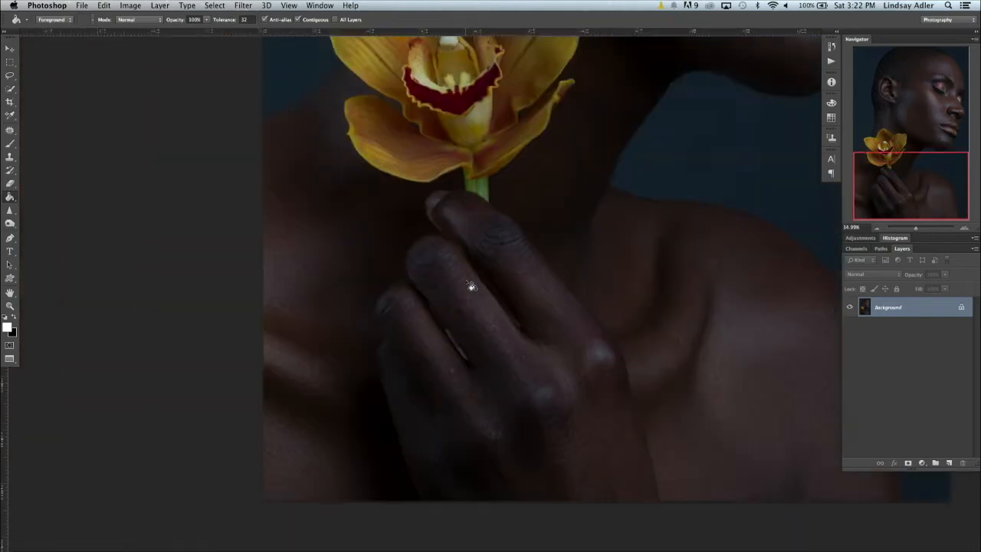
scroll(471, 286, up, 10)
scroll(471, 285, right, 8)
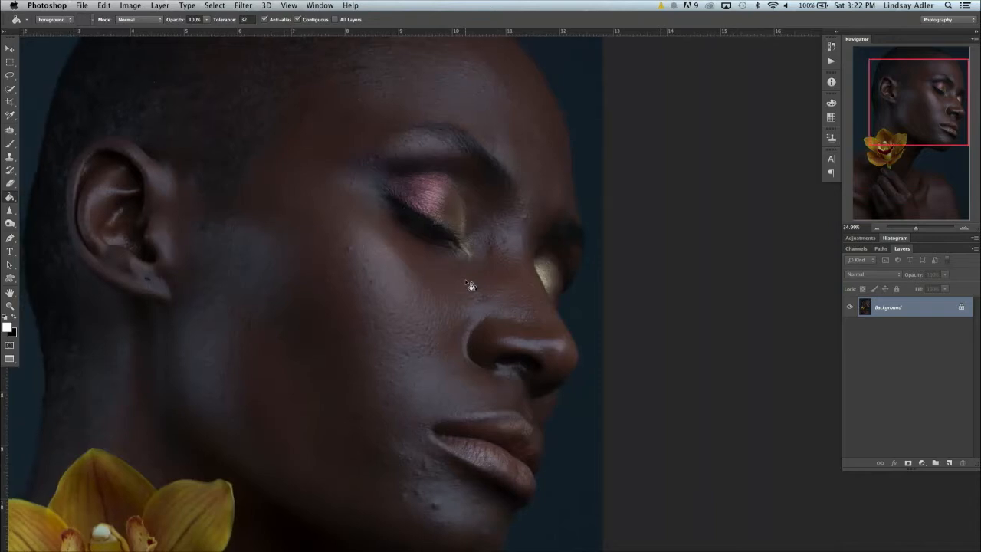
scroll(471, 285, left, 3)
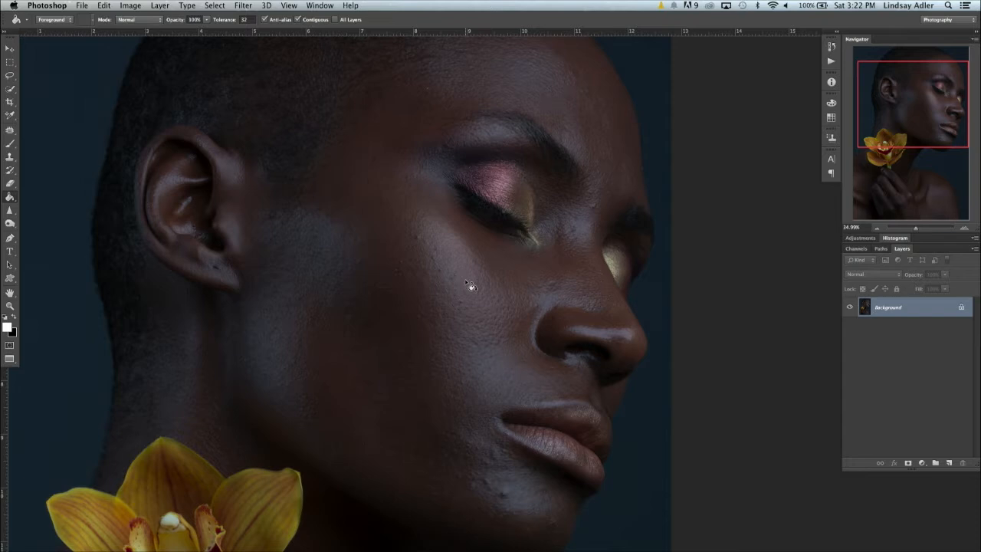
- Select the Frequency Separation 16BIT action in the Retouching set
click(833, 49)
click(696, 40)
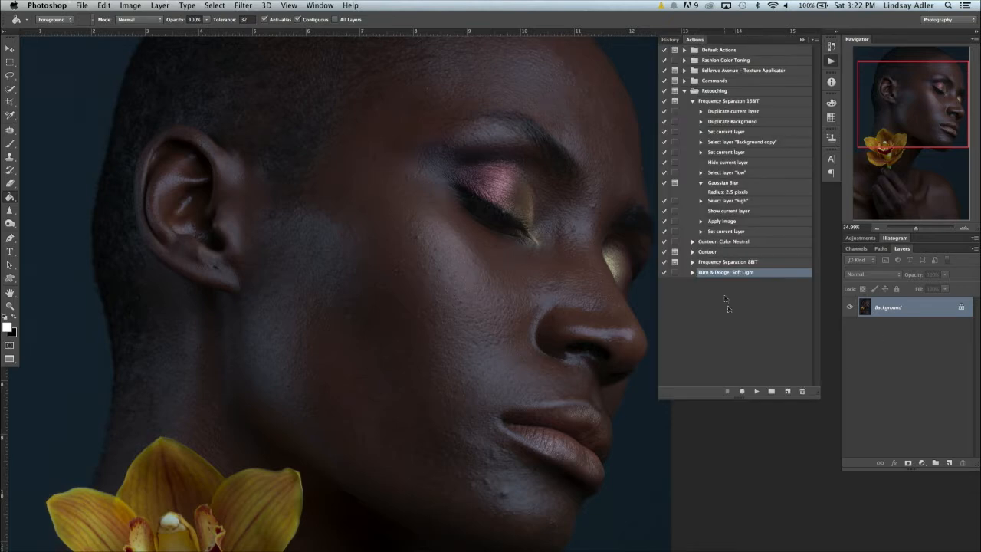
click(726, 103)
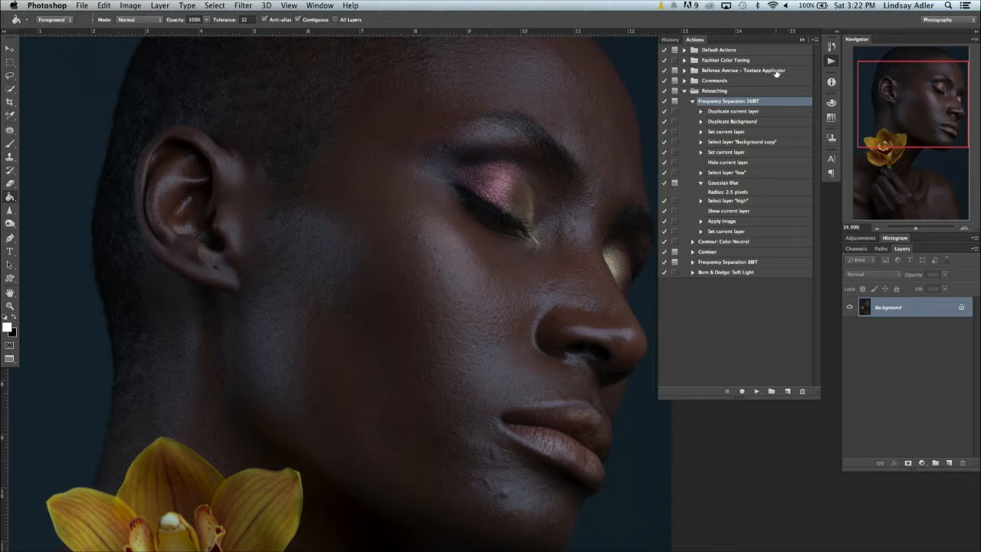
click(694, 39)
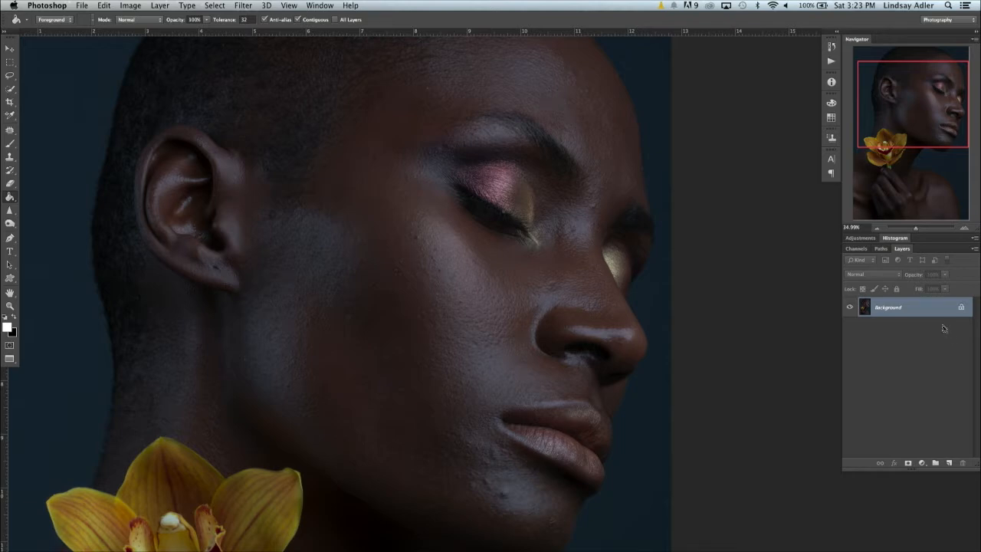
- Duplicate the Background layer and patch out the dark blemish on the chin with the Patch tool
drag(939, 307, 949, 463)
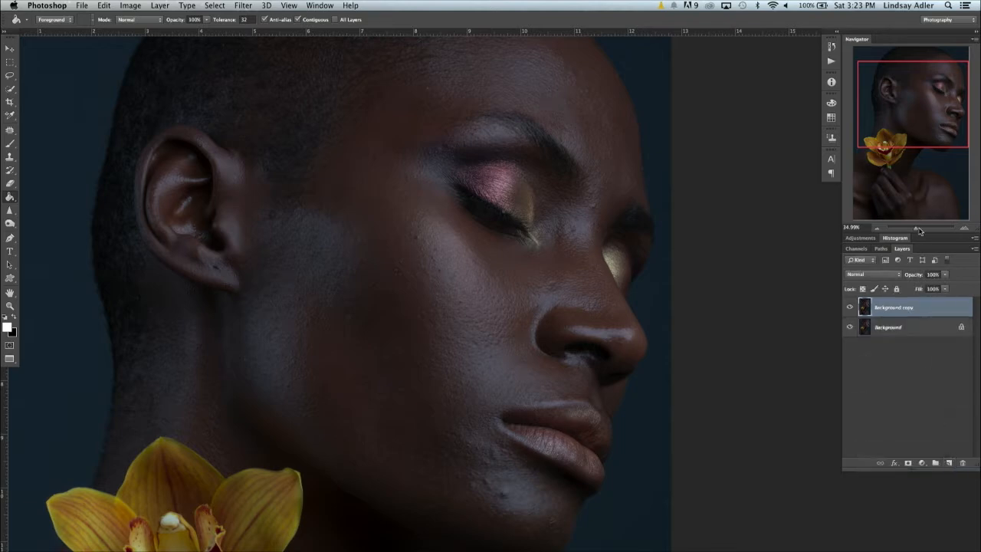
drag(919, 230, 921, 230)
scroll(539, 361, down, 2)
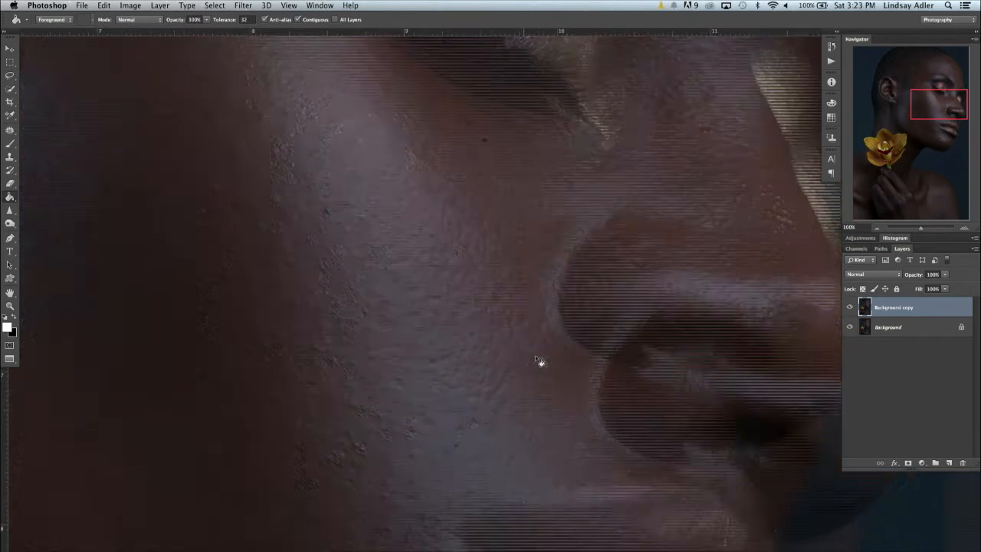
scroll(539, 361, down, 6)
click(10, 131)
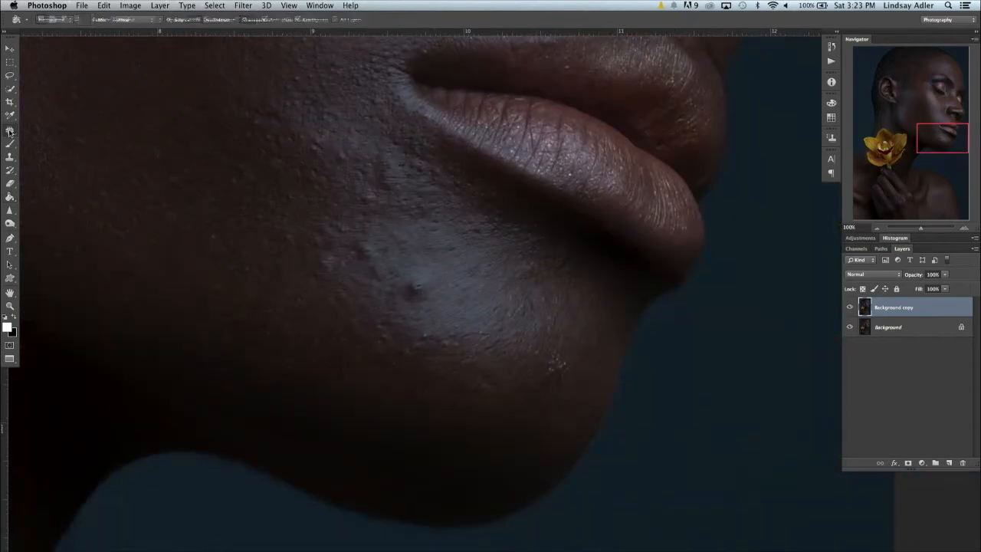
mouse_move(449, 278)
mouse_down()
mouse_move(400, 283)
mouse_move(408, 307)
mouse_move(446, 297)
mouse_move(482, 286)
mouse_up()
key(ctrl+d)
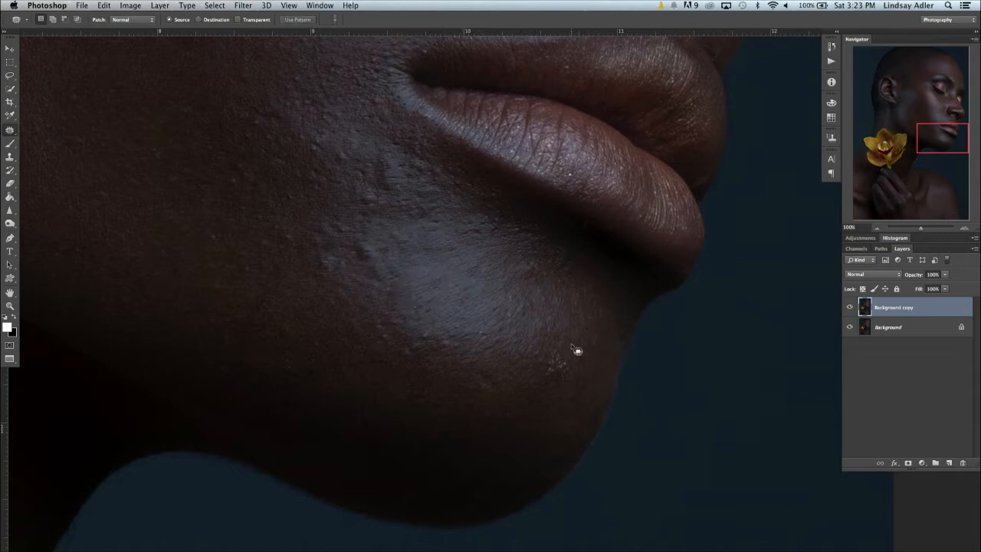
- Patch the small rough spots on the lower chin and the bump on the skin below the mouth corner
mouse_move(563, 350)
mouse_down()
mouse_move(541, 384)
mouse_move(563, 360)
mouse_up()
drag(571, 374, 541, 384)
key(ctrl+d)
mouse_move(367, 244)
mouse_down()
mouse_move(361, 264)
mouse_move(371, 246)
mouse_move(385, 245)
mouse_move(366, 271)
mouse_move(369, 248)
mouse_move(392, 259)
mouse_up()
key(ctrl+d)
key(ctrl+d)
- Patch the small blemish between the eyebrows with clean neighbouring skin
scroll(445, 295, up, 5)
scroll(445, 296, up, 15)
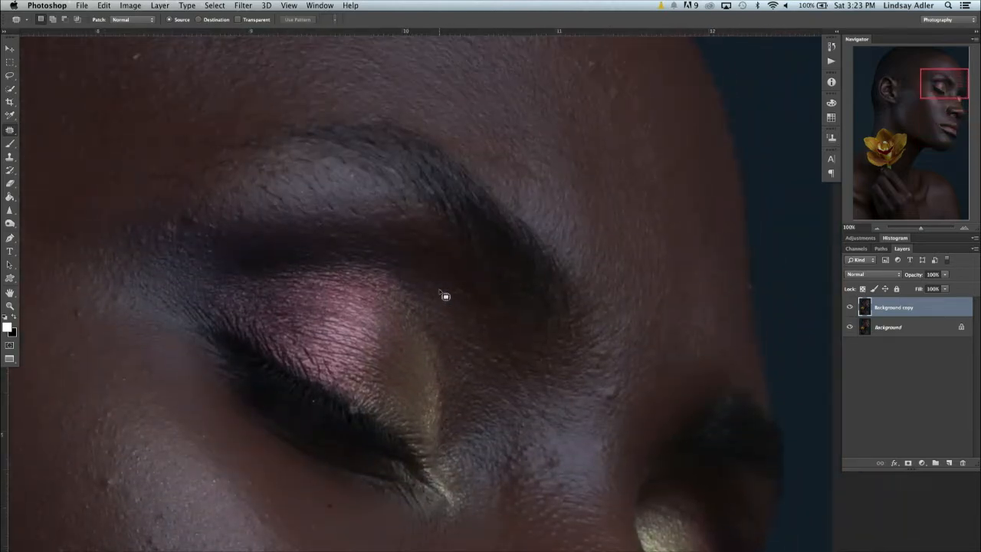
mouse_move(617, 388)
mouse_down()
mouse_move(634, 396)
mouse_move(616, 389)
mouse_up()
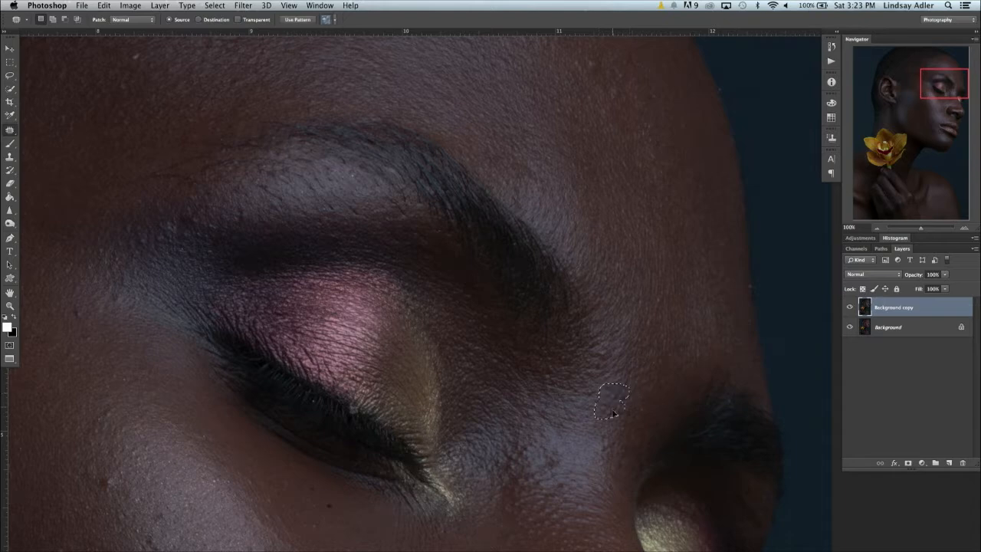
key(ctrl+d)
- Patch the small spots on the forehead above the eyebrow
scroll(617, 414, left, 5)
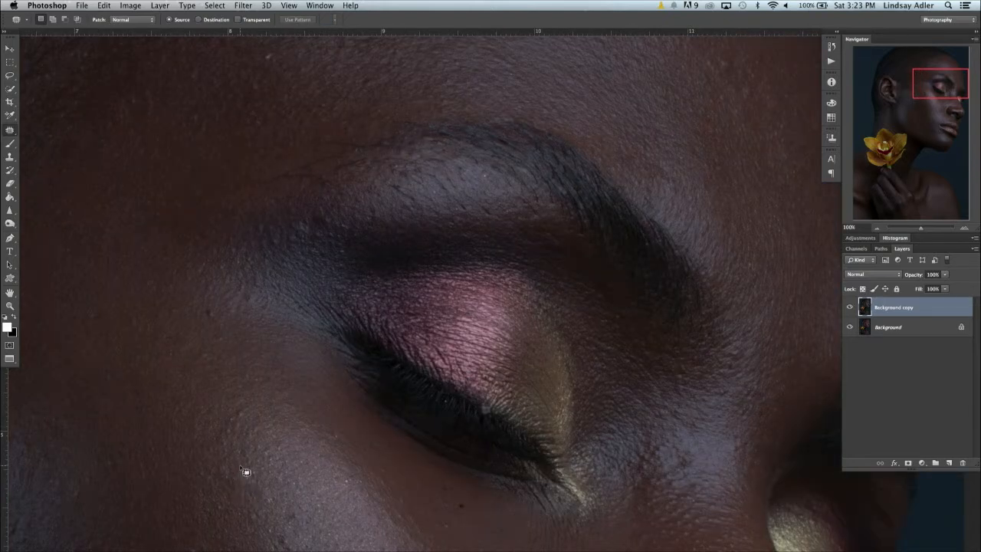
scroll(245, 472, up, 8)
mouse_move(274, 327)
mouse_down()
mouse_move(259, 330)
mouse_move(300, 337)
mouse_up()
mouse_move(716, 333)
mouse_down()
mouse_move(747, 354)
mouse_move(736, 321)
mouse_up()
key(super+d)
- Patch out the small raised spot on the outer cheek
scroll(735, 321, down, 1)
scroll(740, 323, down, 10)
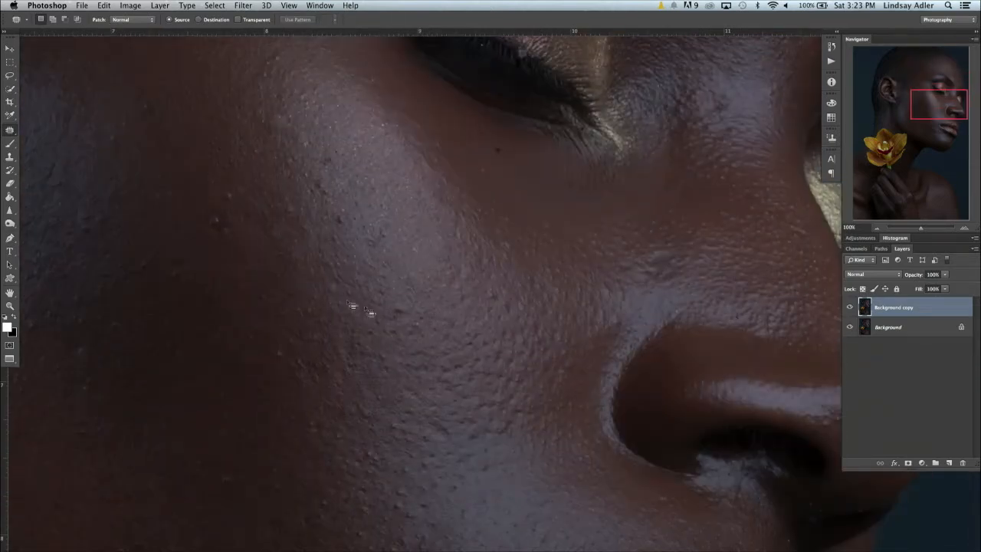
mouse_move(213, 223)
mouse_down()
mouse_move(223, 245)
mouse_move(239, 198)
mouse_move(220, 193)
mouse_move(216, 229)
mouse_up()
drag(220, 220, 196, 191)
key(super+d)
- Patch out the dark mole just below the closed eye
scroll(197, 197, down, 4)
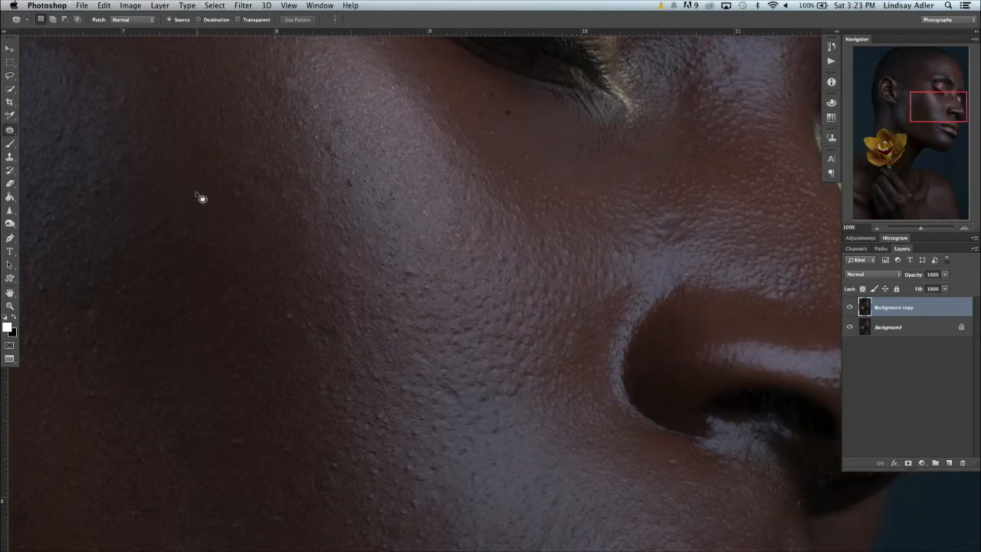
mouse_move(500, 91)
mouse_down()
mouse_move(481, 108)
mouse_move(527, 122)
mouse_up()
drag(526, 121, 544, 132)
key(super+d)
- Patch the bumpy skin beside the corner of the mouth
scroll(545, 133, left, 5)
scroll(545, 132, down, 5)
scroll(546, 135, down, 5)
scroll(547, 135, right, 3)
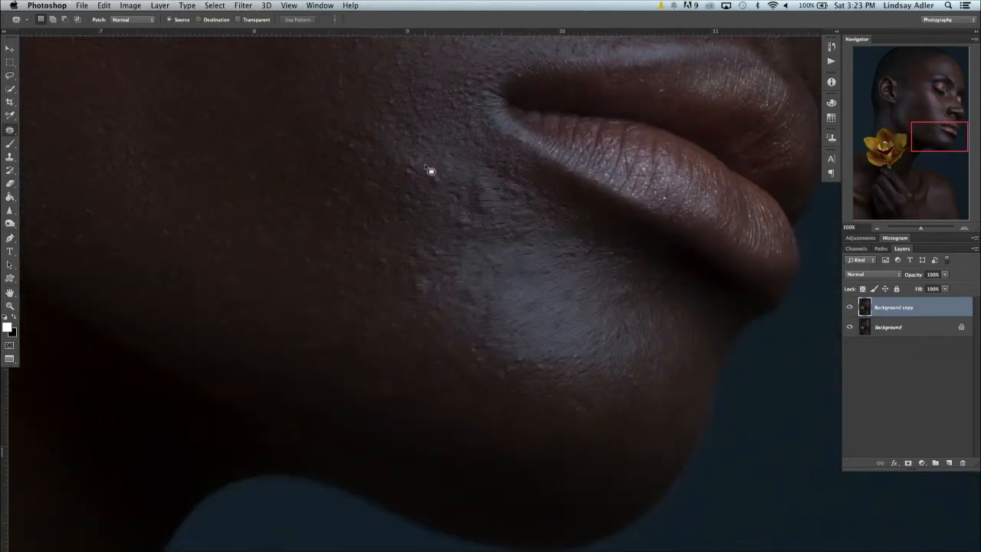
mouse_move(403, 186)
mouse_down()
mouse_move(427, 166)
mouse_move(430, 184)
mouse_move(454, 194)
mouse_up()
key(super+d)
- Merge the retouched copy down into the Background layer and run the Frequency Separation 16BIT action
right_click(924, 310)
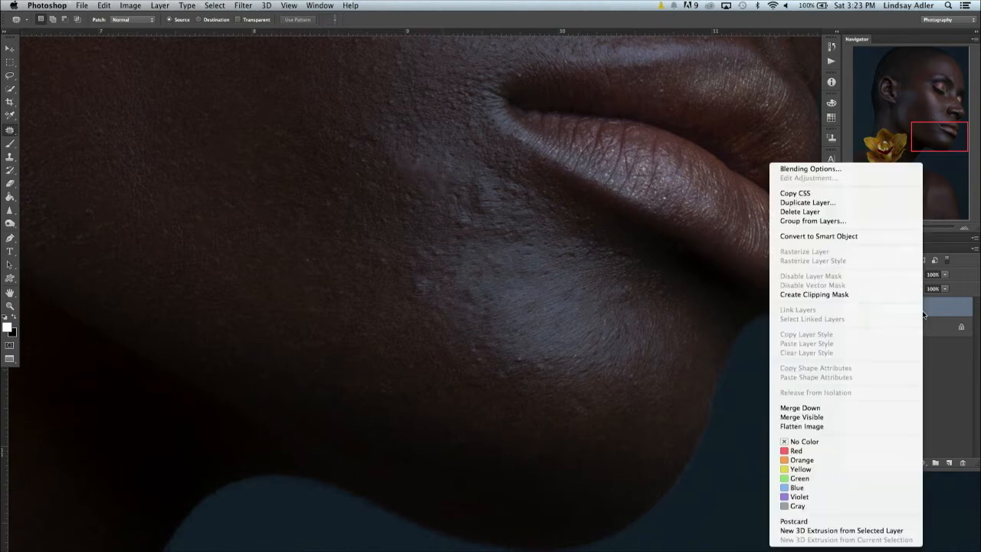
click(861, 408)
click(831, 46)
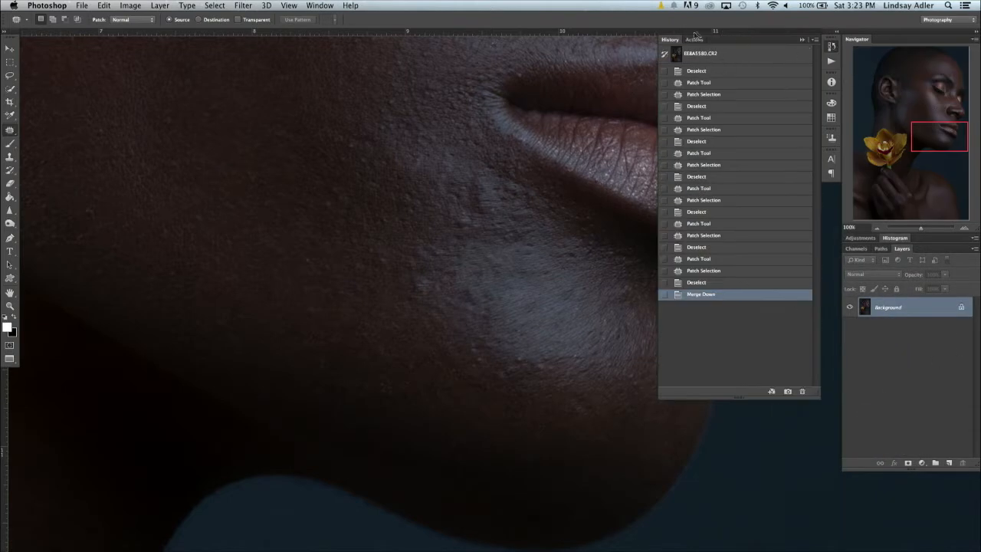
click(691, 39)
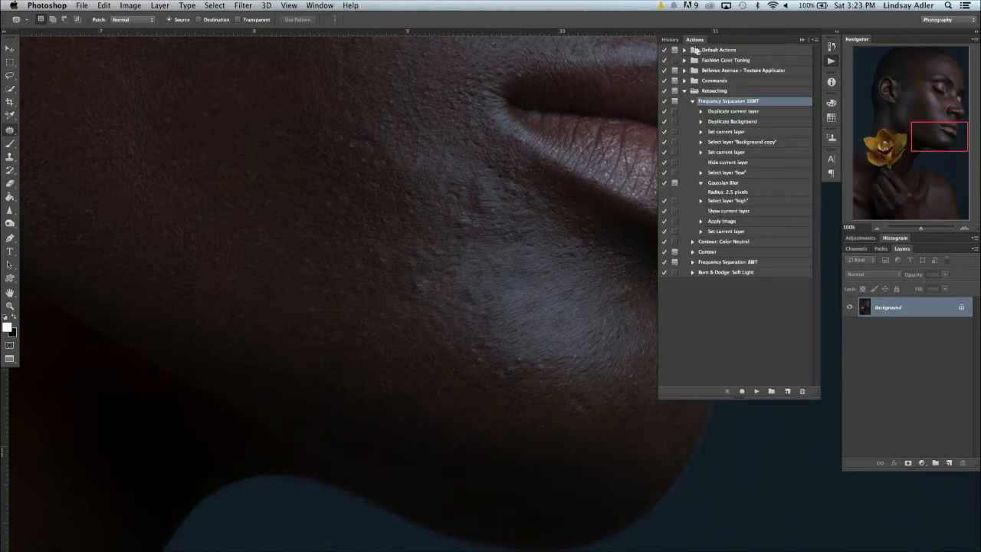
click(757, 392)
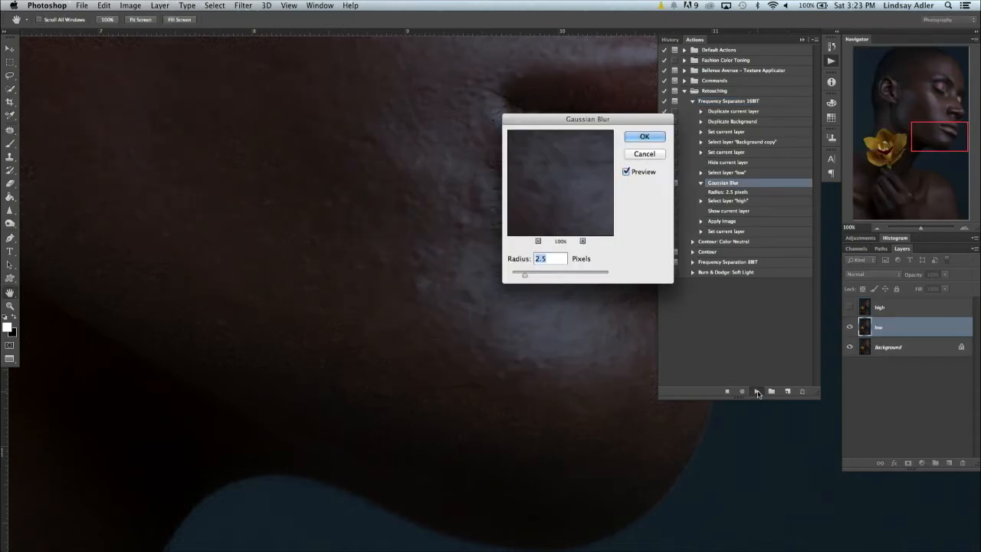
- Try Gaussian Blur radii of 1.3 and 2.5 pixels against the cheek texture and apply the blur to the low layer
scroll(344, 81, up, 10)
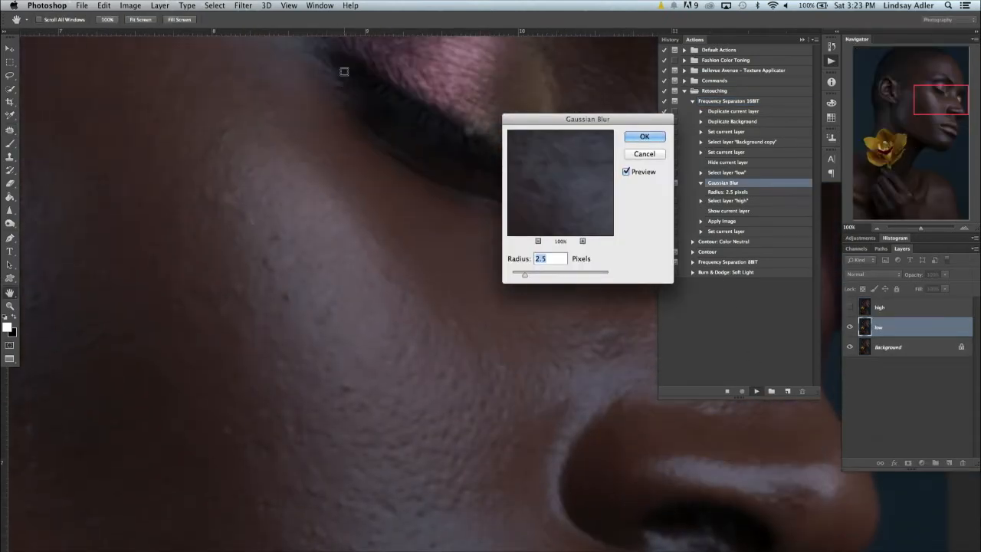
click(311, 311)
drag(583, 184, 529, 213)
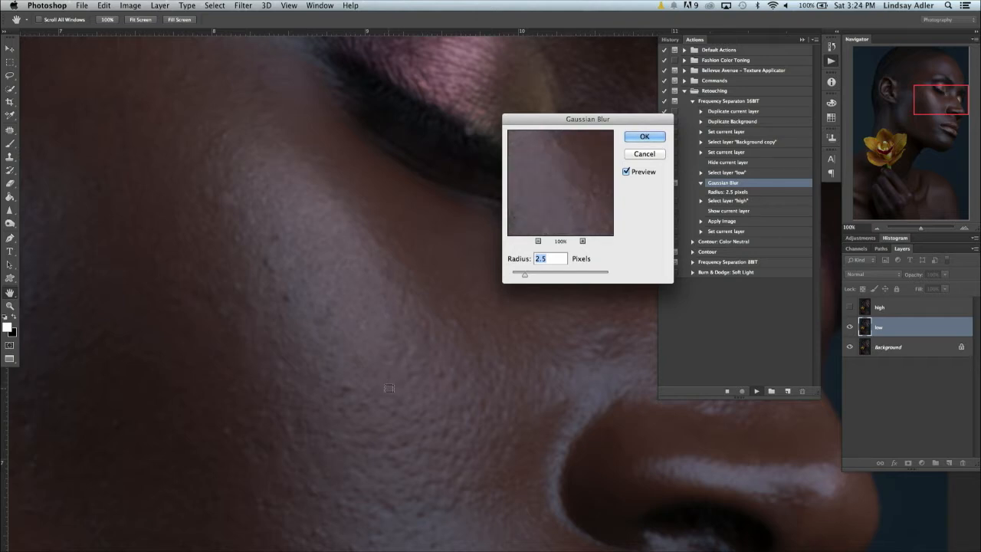
right_click(438, 423)
click(417, 419)
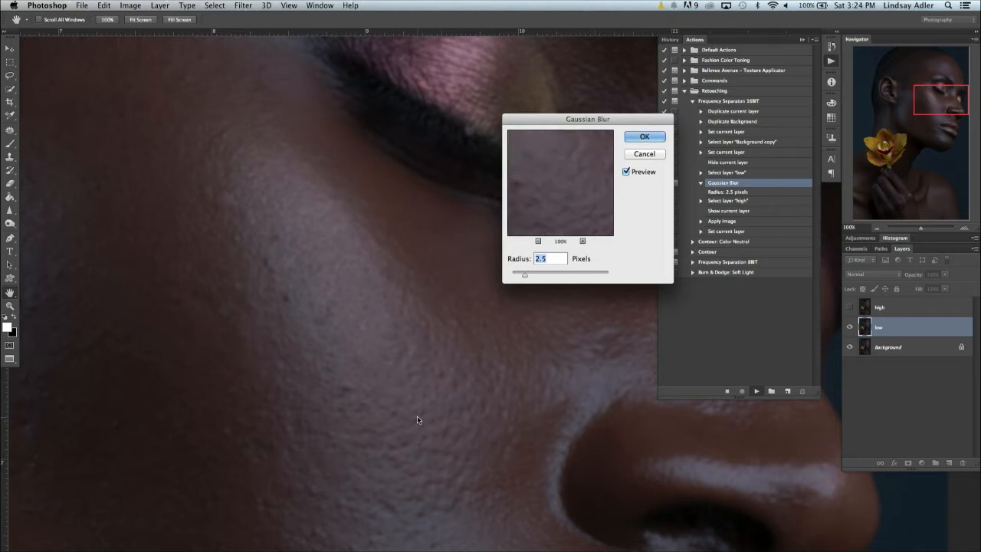
click(437, 420)
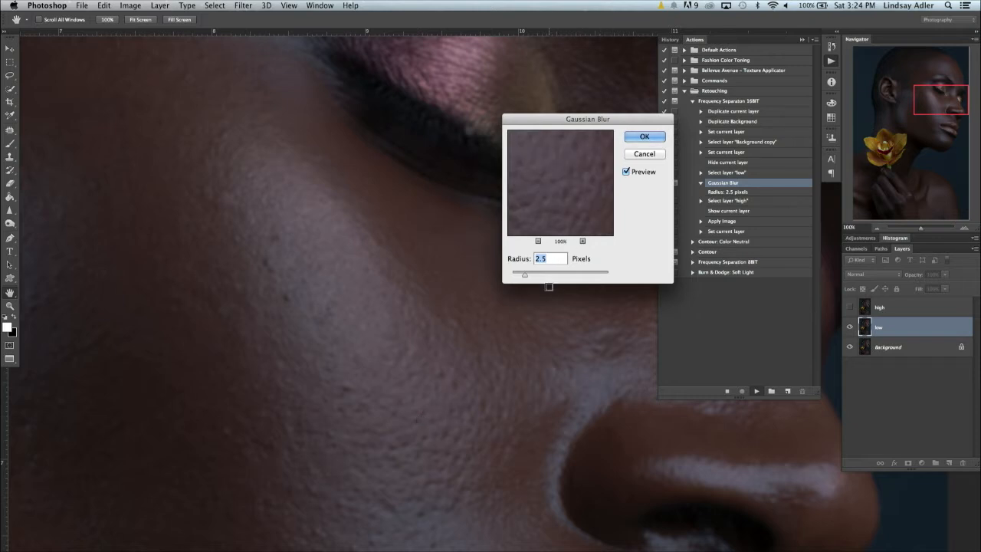
drag(525, 278, 502, 276)
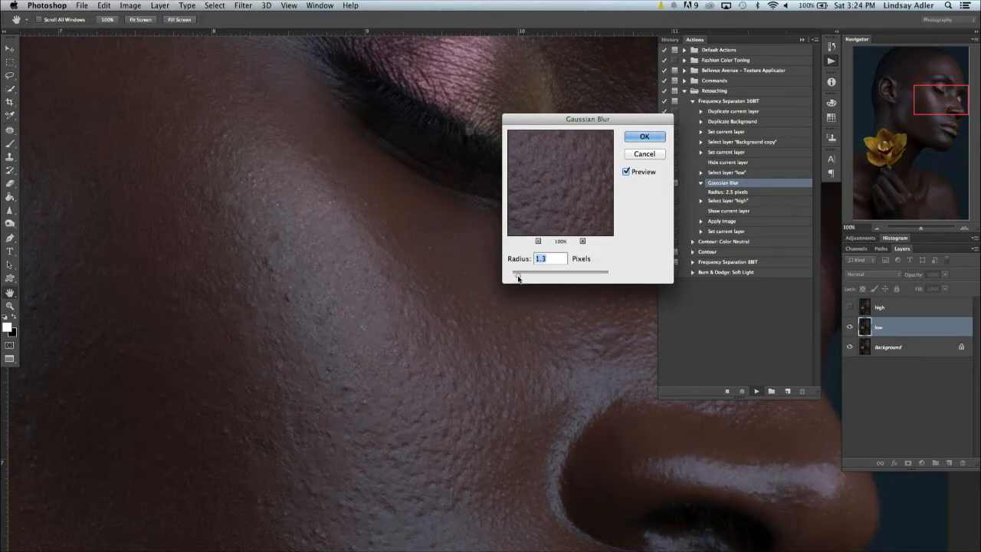
drag(517, 278, 525, 279)
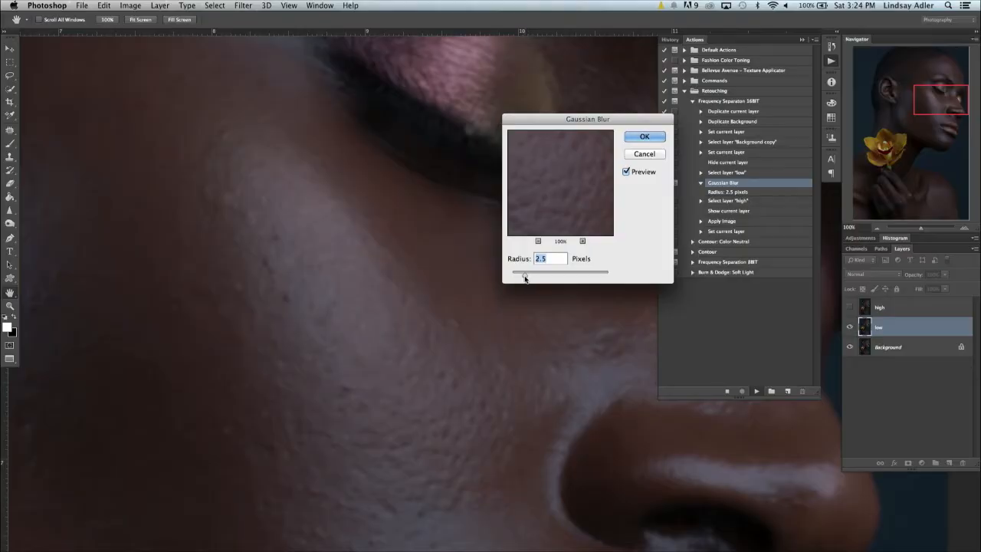
drag(525, 277, 527, 277)
click(642, 137)
- Show only the high layer and examine the separated skin texture around the cheek and lips
click(849, 347)
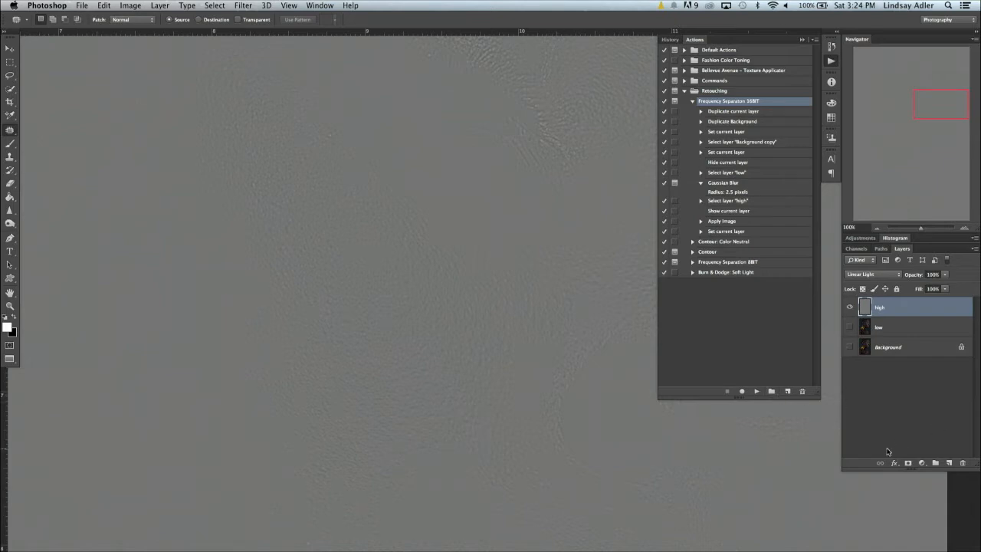
drag(921, 232, 924, 230)
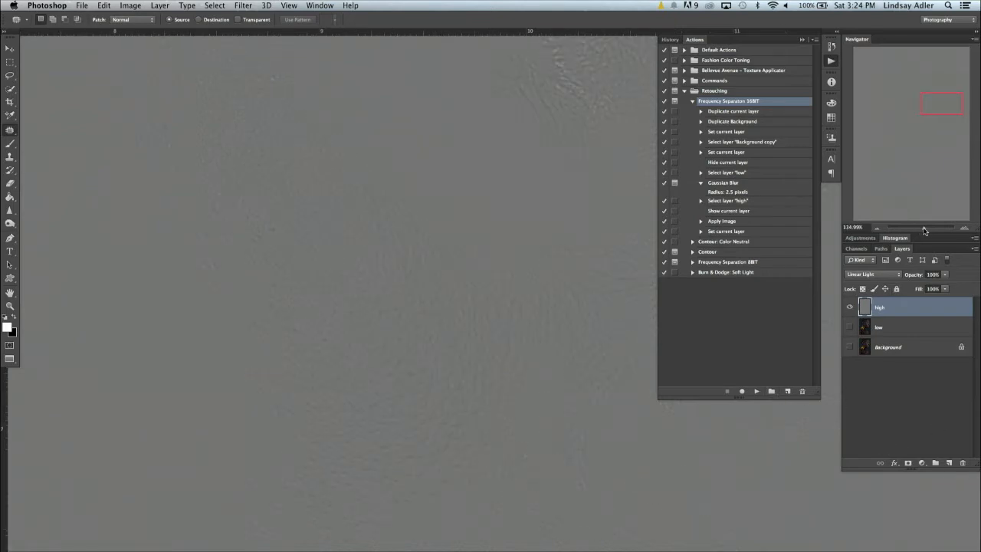
scroll(588, 365, down, 3)
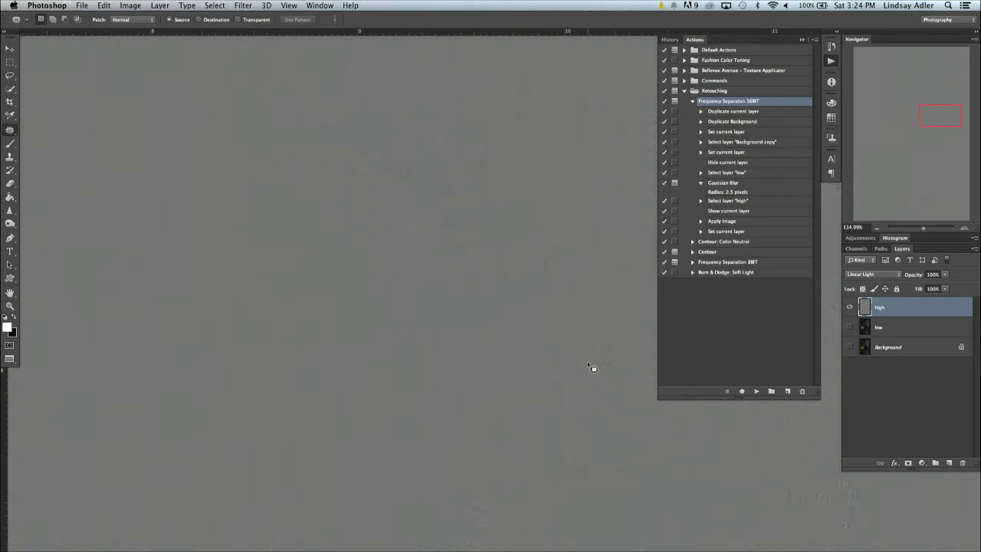
scroll(590, 367, up, 3)
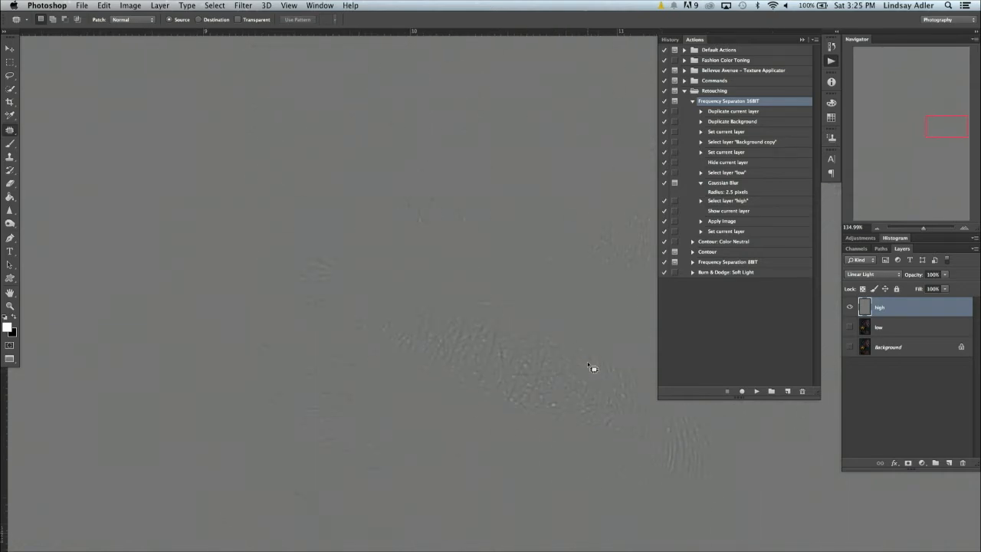
- Add a Levels adjustment above the high layer and bring the black and white input points inward to exaggerate the skin texture
click(919, 464)
click(936, 500)
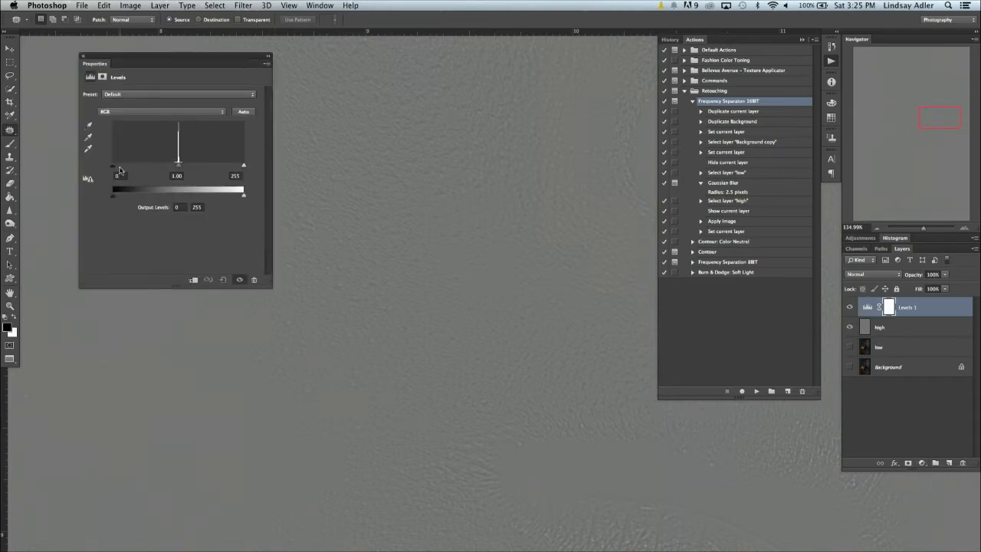
drag(119, 169, 157, 168)
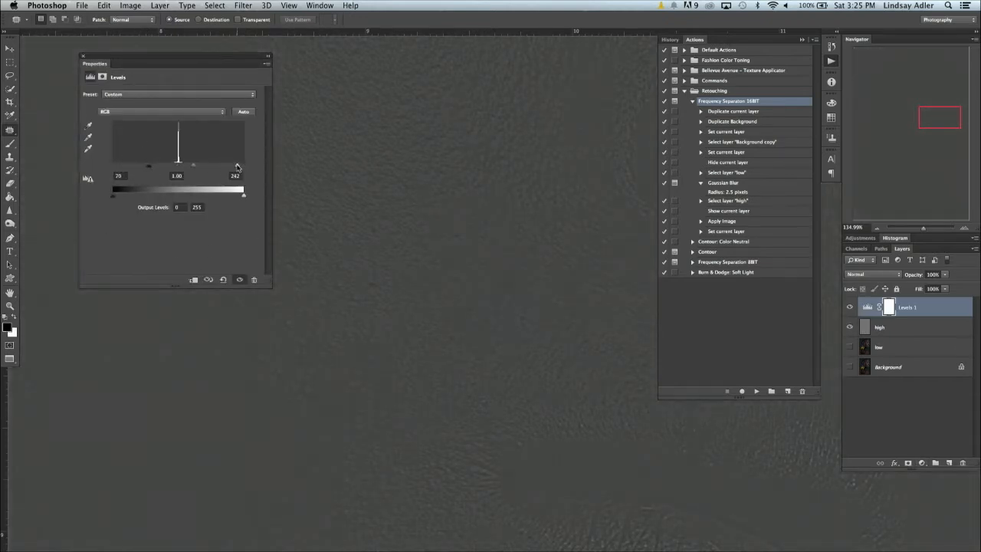
drag(237, 167, 227, 167)
drag(153, 168, 154, 168)
click(83, 57)
scroll(390, 219, up, 5)
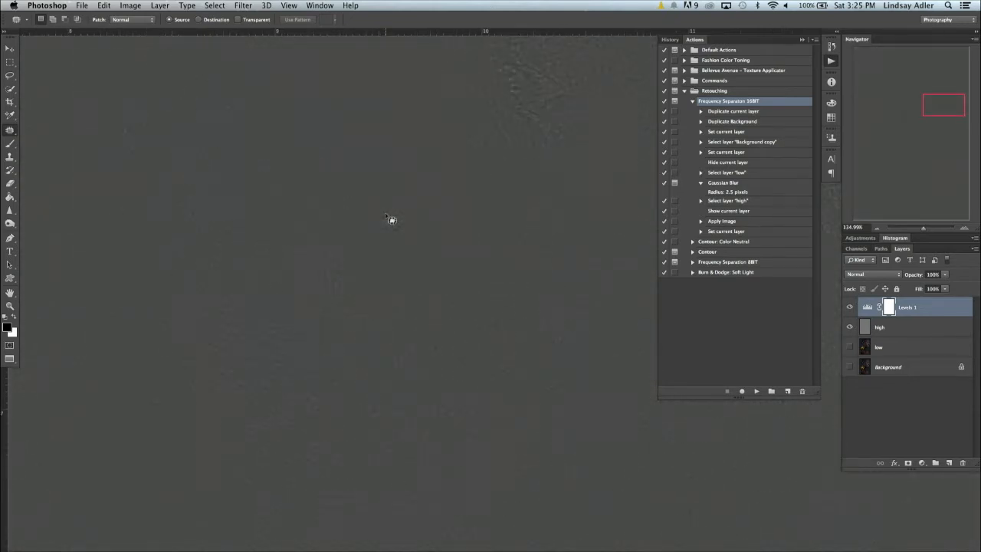
scroll(390, 219, down, 3)
scroll(390, 219, left, 3)
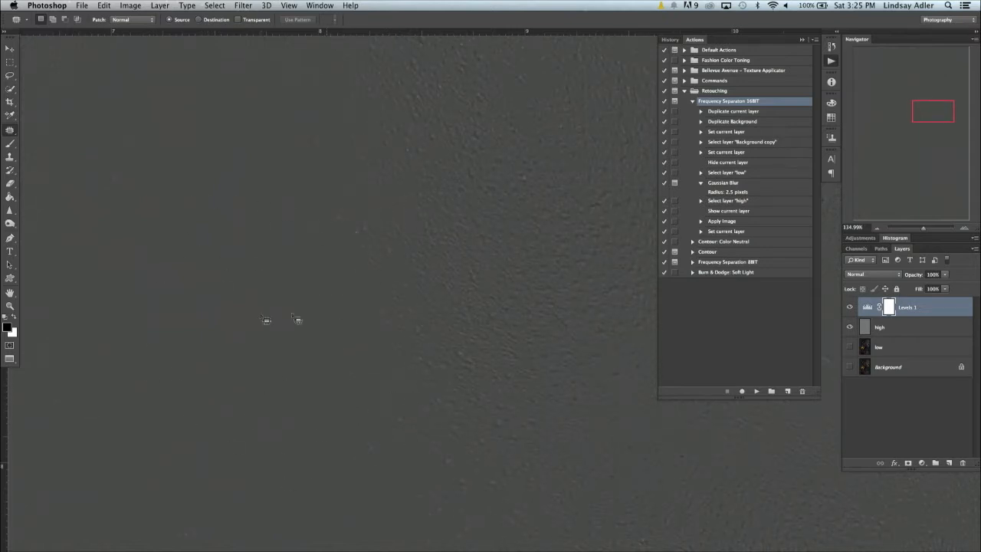
scroll(261, 426, down, 3)
scroll(261, 426, left, 3)
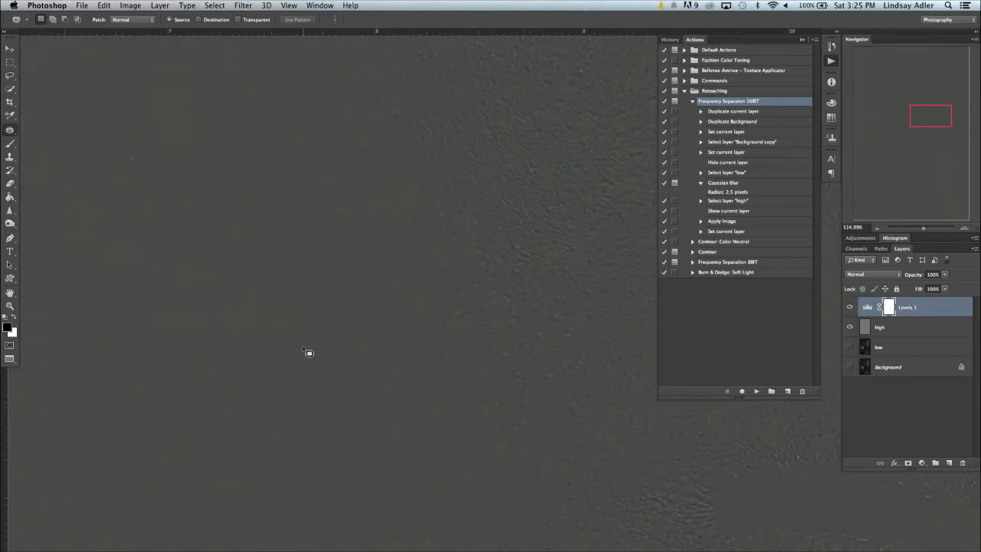
- Hide the Levels and high layers, show low and Background, and examine the blurred skin tones across the face
click(849, 321)
scroll(446, 406, left, 5)
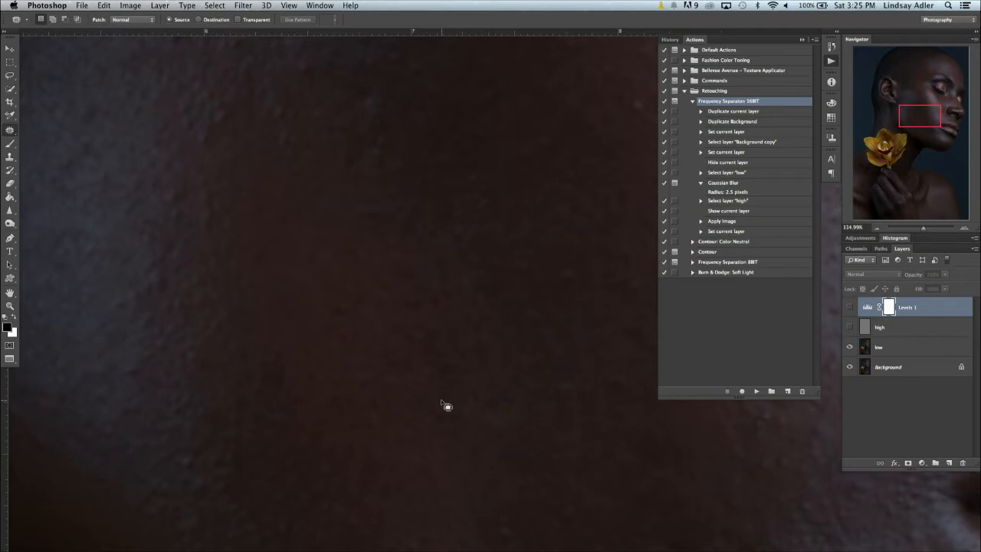
scroll(447, 406, right, 5)
scroll(446, 406, up, 5)
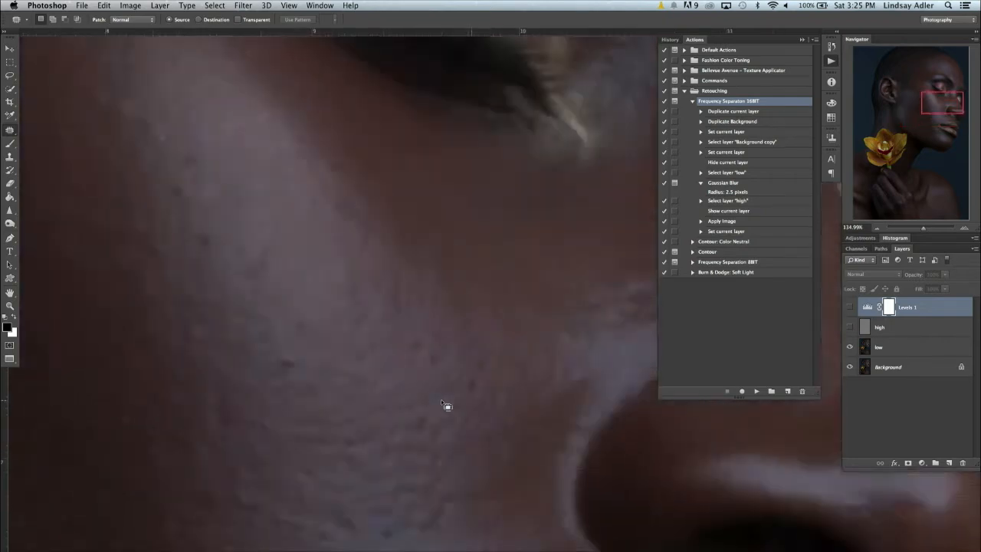
drag(921, 229, 918, 229)
scroll(632, 386, up, 8)
scroll(632, 387, right, 5)
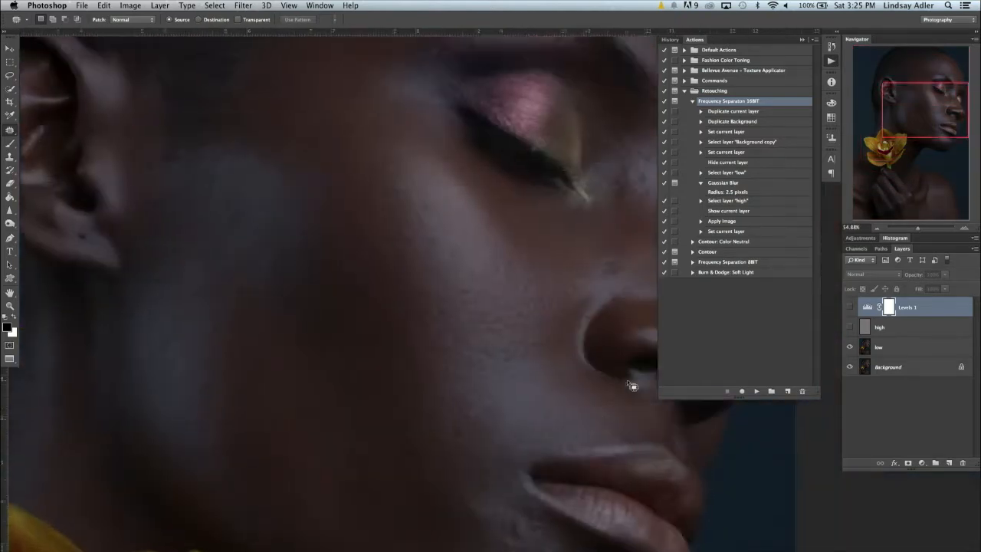
- Delete the Levels, high and low layers and rerun the Frequency Separation 16BIT action with a 3.1-pixel Gaussian Blur
shift+click(923, 350)
drag(924, 350, 962, 464)
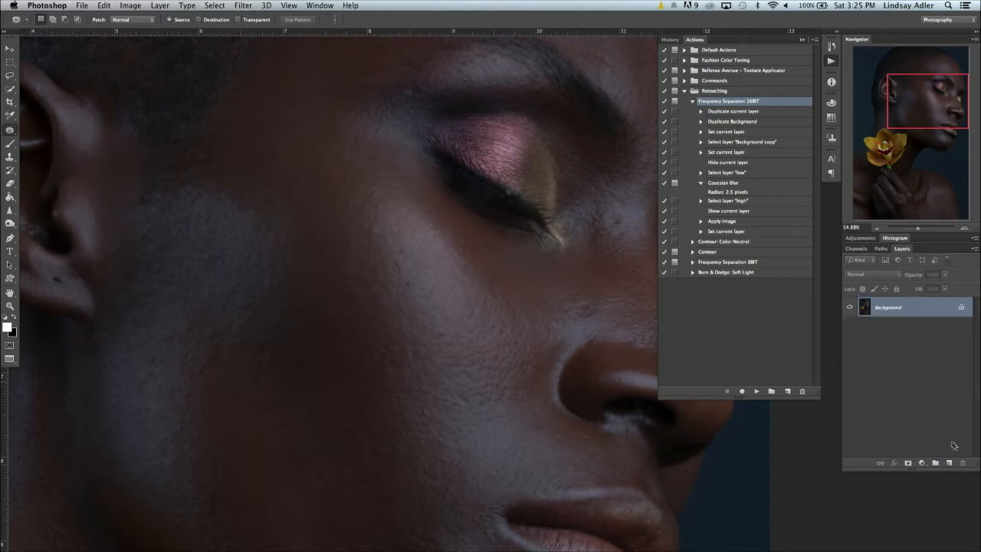
click(756, 392)
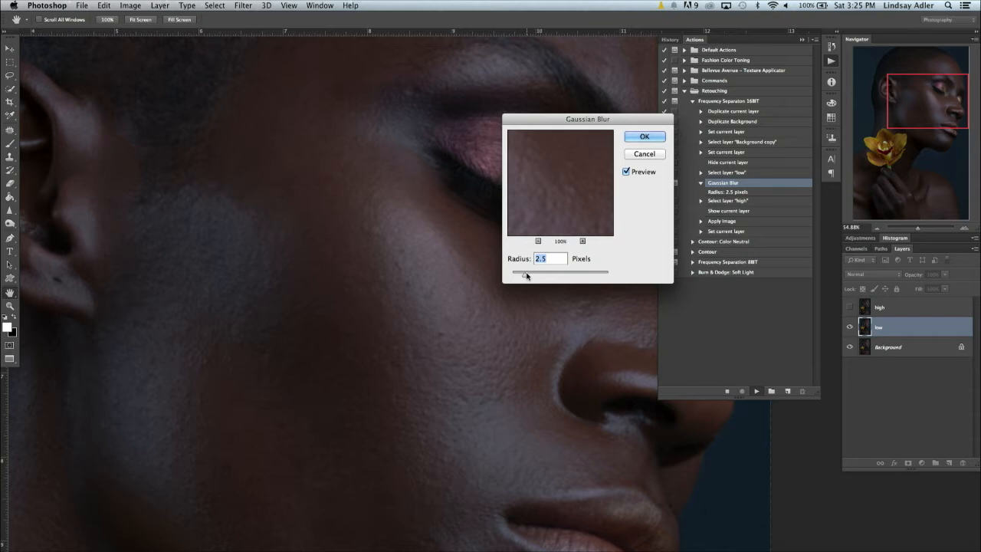
drag(527, 276, 528, 277)
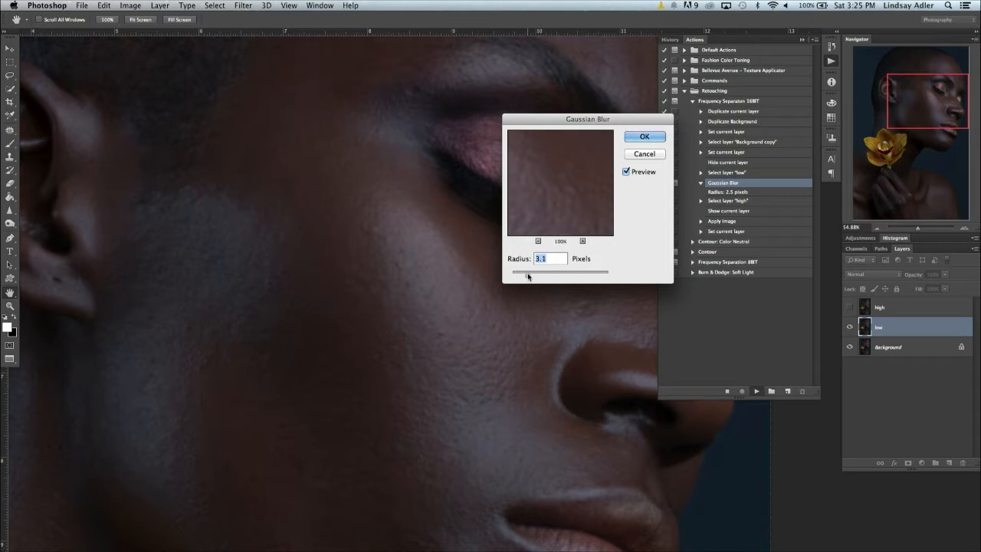
click(653, 134)
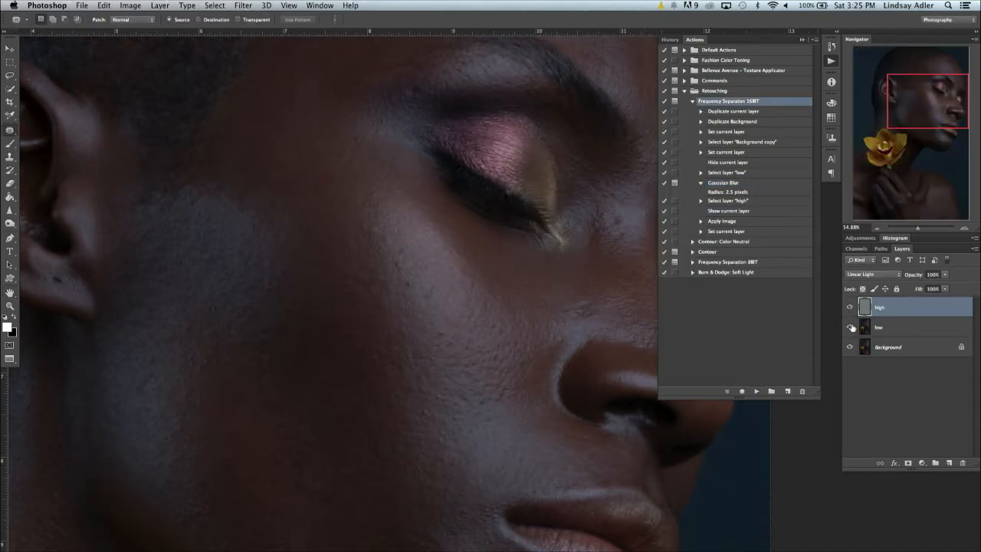
- Check the high layer on its own with the layers below hidden, restore them, and duplicate the low layer
drag(852, 327, 853, 371)
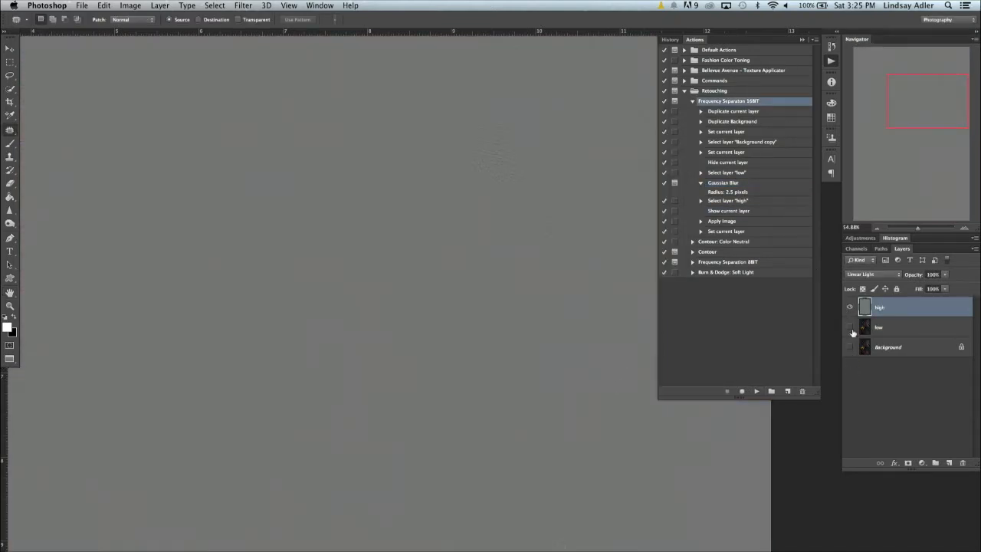
drag(853, 332, 852, 381)
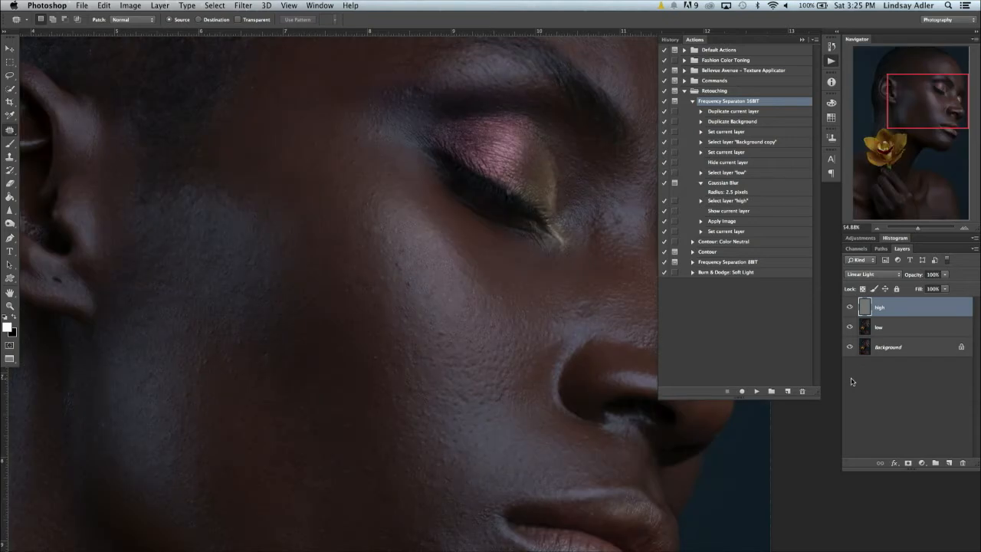
click(902, 334)
scroll(639, 381, up, 10)
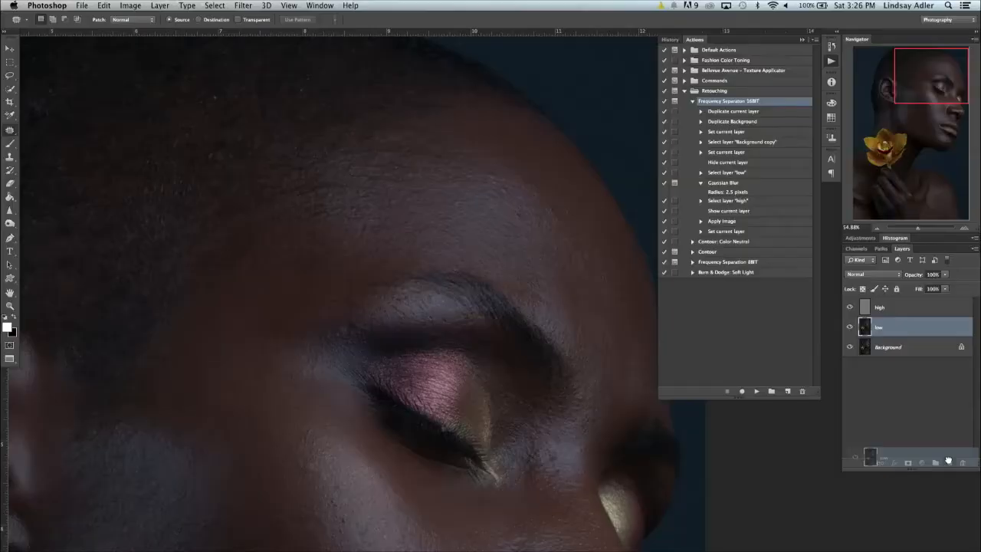
drag(947, 460, 949, 463)
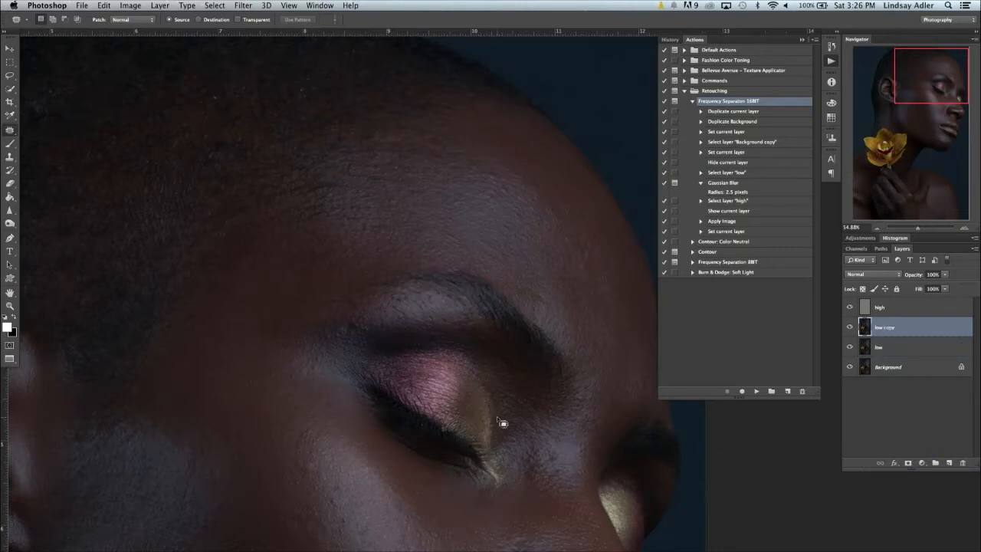
scroll(502, 423, up, 5)
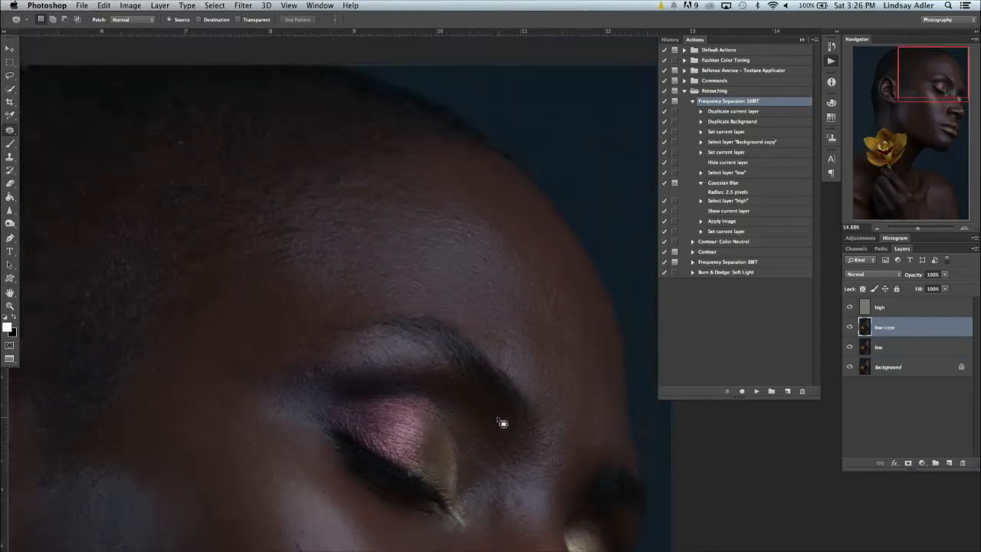
- Switch to the Clone Stamp tool in Lighten mode and enlarge its brush to 400 pixels for the cheek area
click(11, 159)
scroll(379, 284, down, 4)
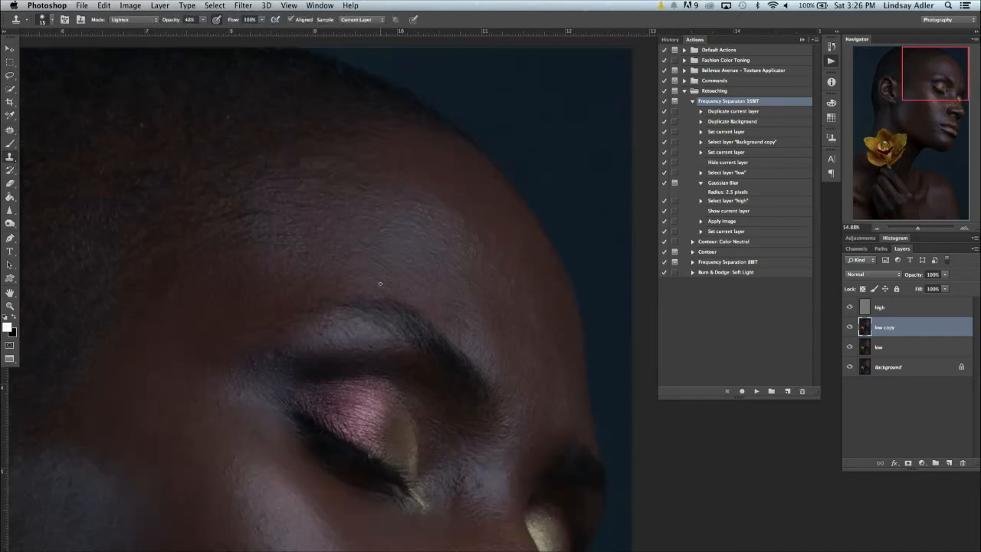
scroll(361, 409, down, 10)
scroll(361, 408, up, 4)
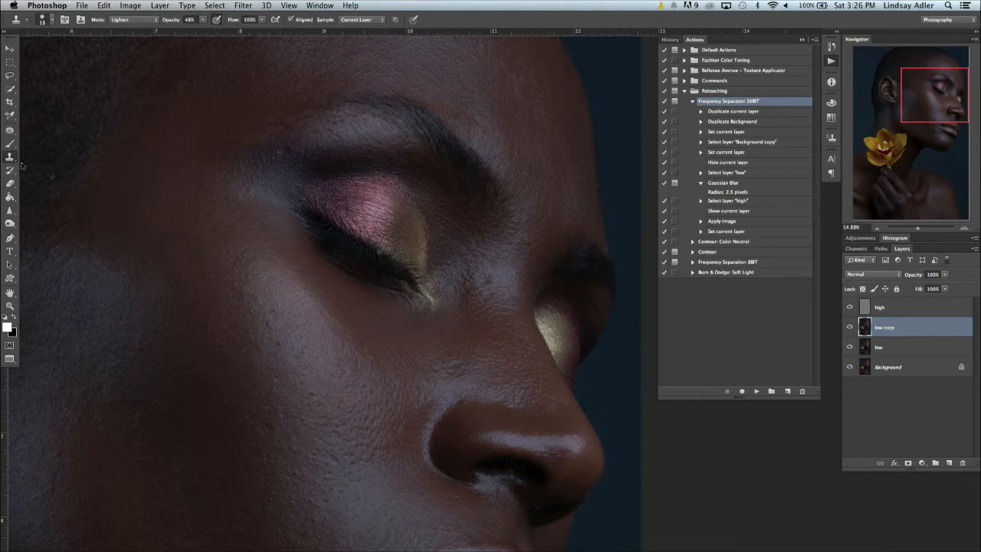
key(bracketright)
key(bracketright)
key(bracketright)
key(bracketright)
key(bracketright)
key(bracketright)
key(bracketright)
key(bracketright)
key(bracketright)
key(bracketright)
key(bracketright)
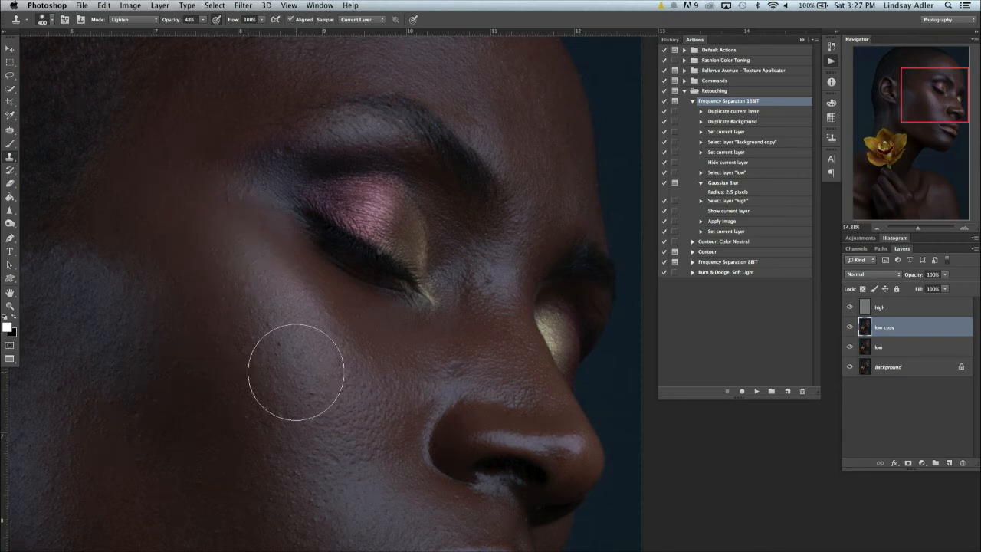
- Try cloning sampled skin tone over the uneven cheek highlight with the 400-pixel brush, and undo the stroke
click(204, 20)
alt+click(281, 306)
alt+click(329, 400)
drag(309, 367, 309, 411)
key(super+z)
- Lower the Clone Stamp opacity to 30% and reduce the brush size to 200 pixels
click(202, 21)
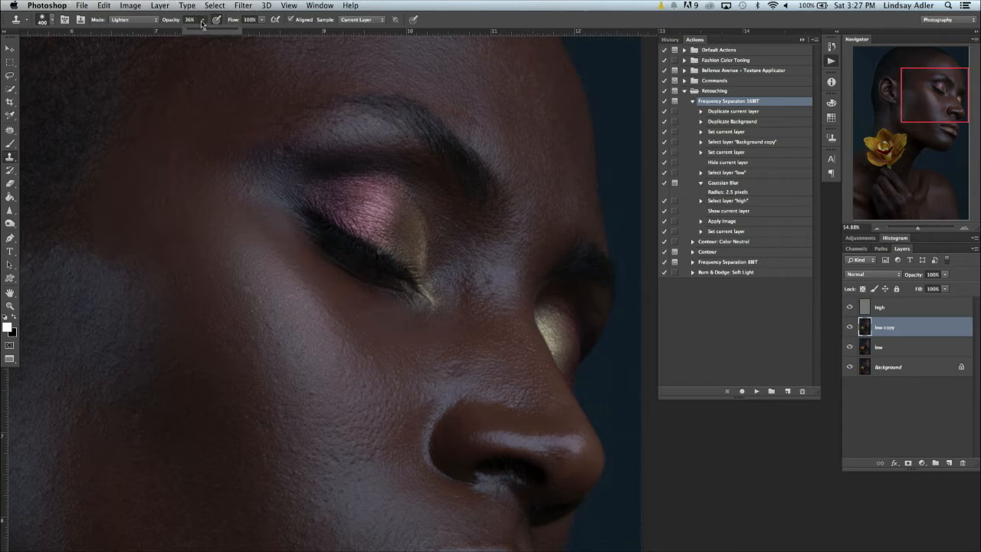
scroll(317, 263, down, 5)
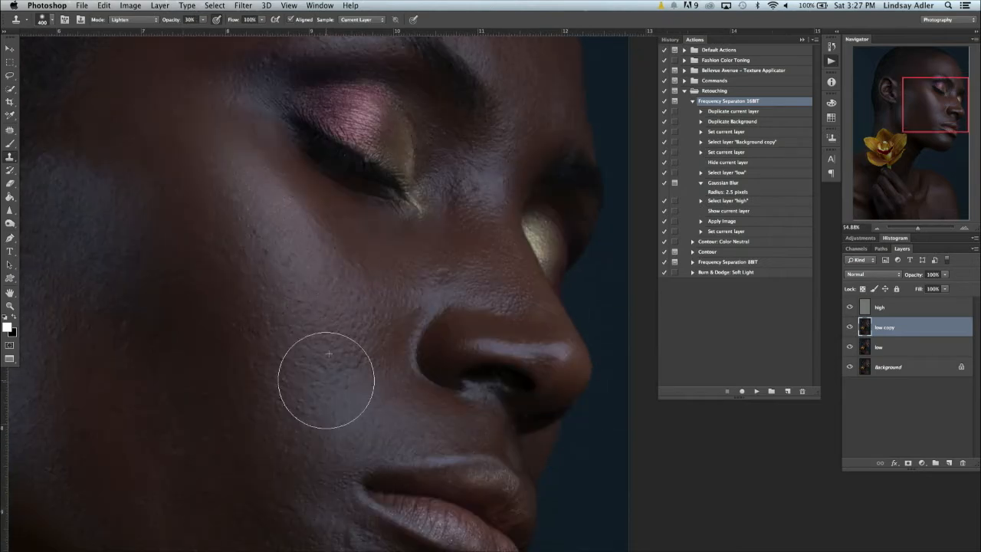
key(bracketleft)
key(bracketleft)
key(bracketleft)
key(bracketleft)
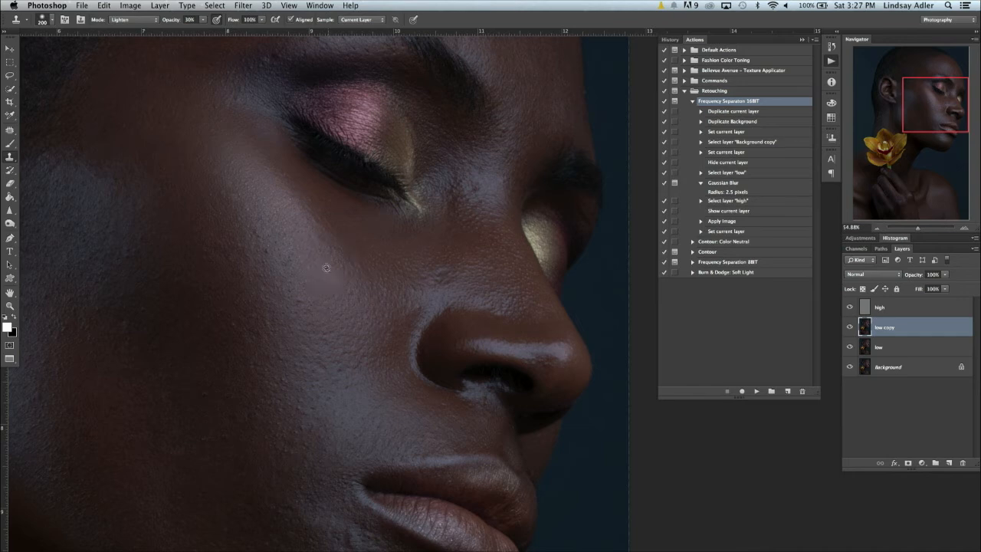
- Clone sampled cheek tone over the uneven patch between the nostril and upper lip, enlarging the brush to 300 pixels
alt+click(319, 414)
scroll(307, 406, down, 1)
scroll(307, 406, right, 1)
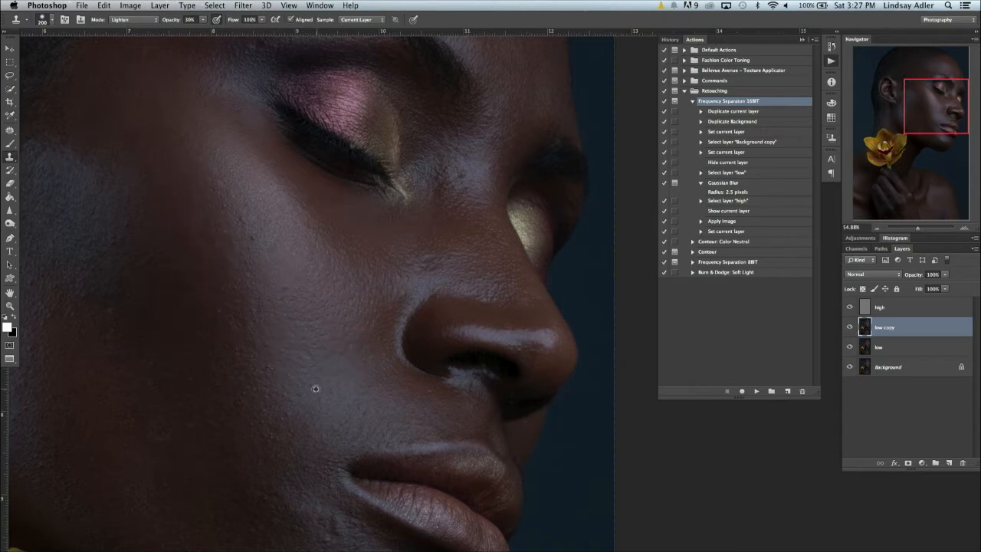
alt+click(353, 382)
drag(404, 405, 389, 403)
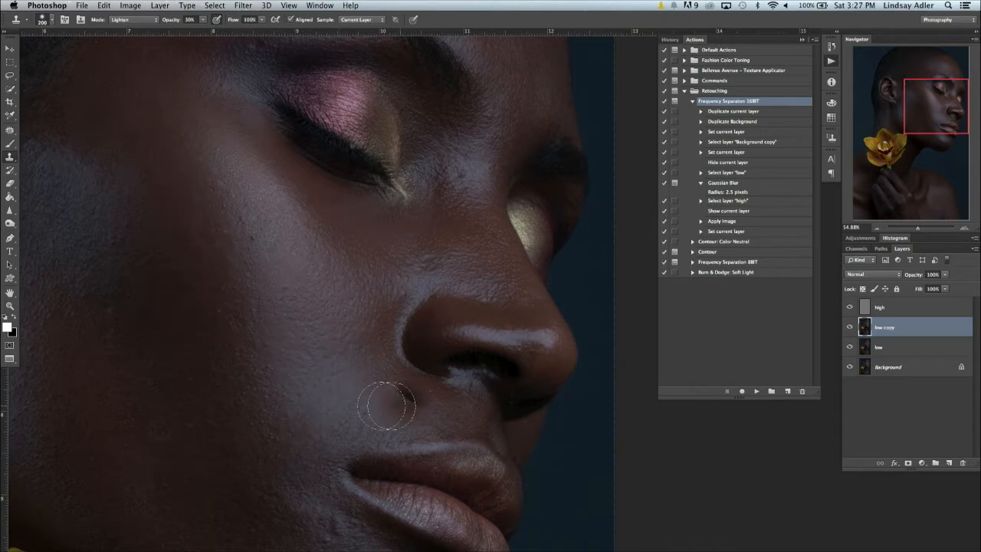
alt+click(318, 397)
key(bracketright)
key(bracketright)
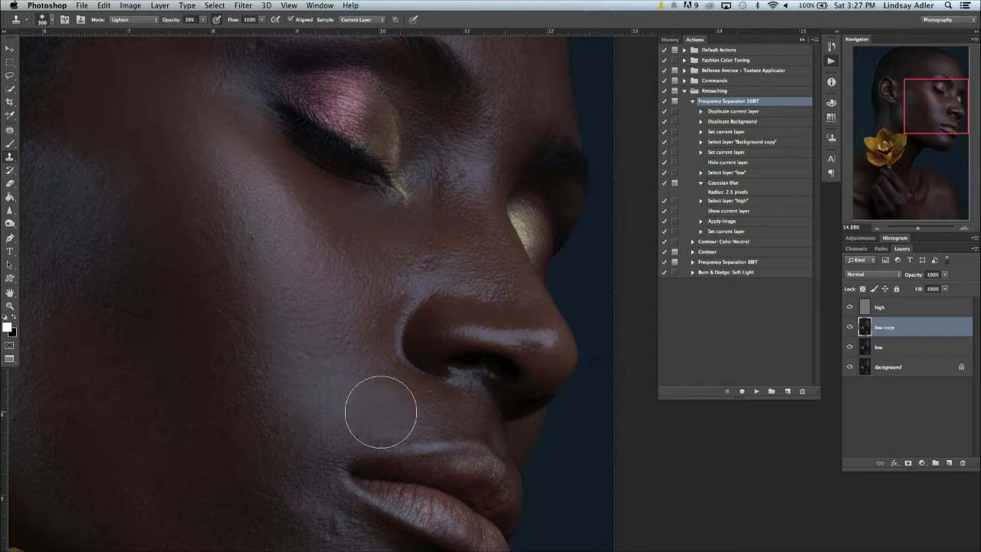
- Clone sampled skin tone over the uneven highlight across the middle of the forehead with the 300-pixel brush
scroll(381, 412, up, 3)
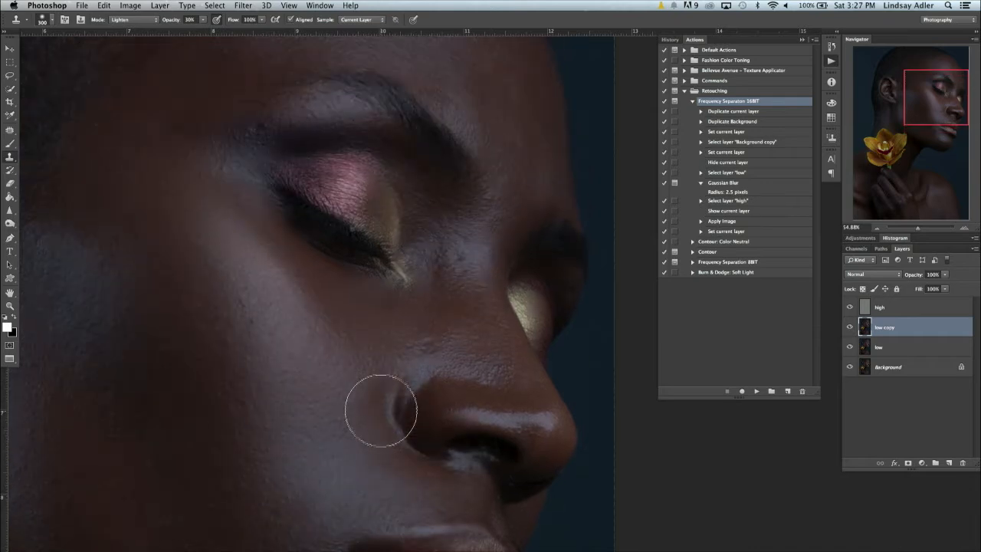
scroll(383, 406, up, 5)
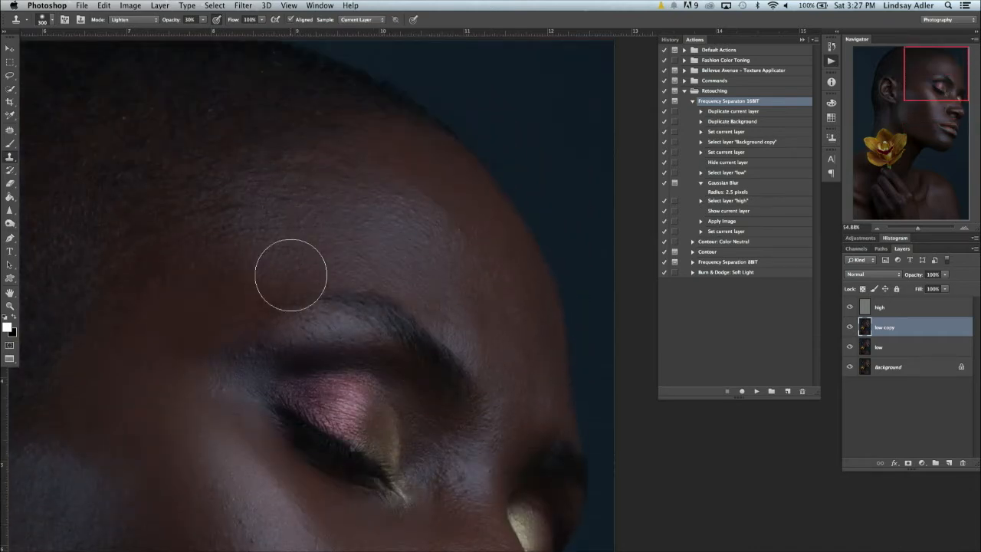
alt+click(369, 244)
drag(399, 272, 338, 221)
alt+click(361, 222)
click(311, 197)
- Even out the front side of the forehead highlight down toward the brow with repeated samples and short clone dabs
alt+click(387, 213)
click(401, 216)
alt+click(418, 233)
click(421, 232)
alt+click(425, 233)
click(431, 244)
alt+click(442, 276)
click(448, 306)
- Reduce the Clone Stamp brush and blend the lower forehead just above the inner brow
key(bracketleft)
key(bracketleft)
key(bracketleft)
key(bracketleft)
alt+click(445, 292)
click(452, 328)
- Enlarge the brush to 200 pixels and clone sampled tones across the forehead highlight above the brow
key(bracketright)
key(bracketright)
mouse_move(314, 217)
mouse_down()
mouse_move(366, 202)
mouse_move(415, 216)
mouse_up()
alt+click(308, 216)
alt+click(339, 213)
alt+click(385, 202)
alt+click(393, 217)
- Sample the chin highlight and lower the Clone Stamp opacity to 20%
scroll(440, 258, down, 15)
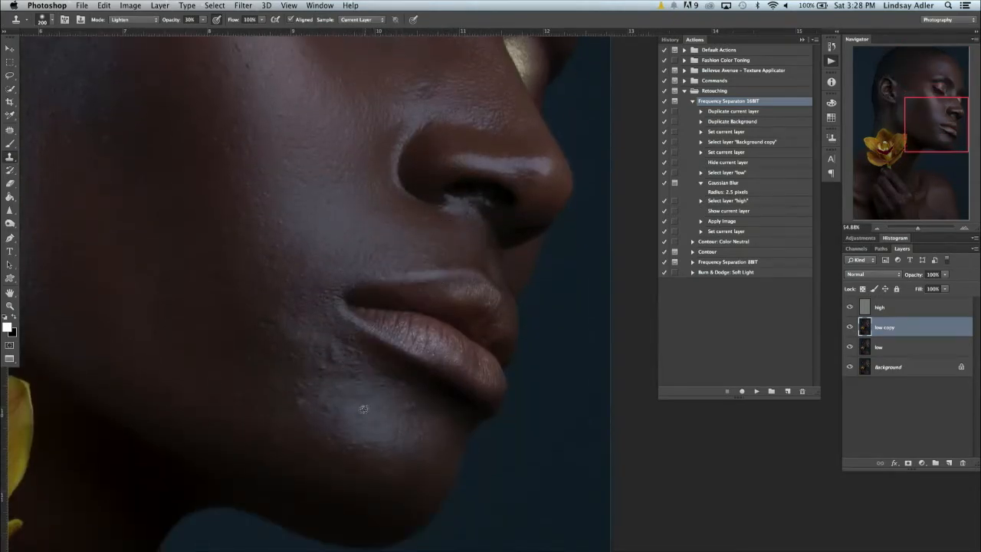
alt+click(366, 428)
click(203, 20)
drag(202, 29, 199, 29)
- Try to clone sampled skin tone over the lower edge of the chin highlight, and undo the stroke
alt+click(348, 417)
alt+click(346, 418)
drag(359, 435, 382, 443)
key(super+z)
- Clone sampled chin tone at 20% opacity over the blotchy skin between the chin and the corner of the mouth
alt+click(340, 414)
mouse_move(321, 389)
mouse_down()
mouse_move(318, 369)
mouse_move(329, 360)
mouse_move(345, 372)
mouse_move(320, 337)
mouse_up()
alt+click(343, 393)
click(324, 354)
alt+click(317, 332)
- Enlarge the brush to 300 pixels and clone the cheek highlight tone down beside the corner of the mouth
key(bracketright)
key(bracketright)
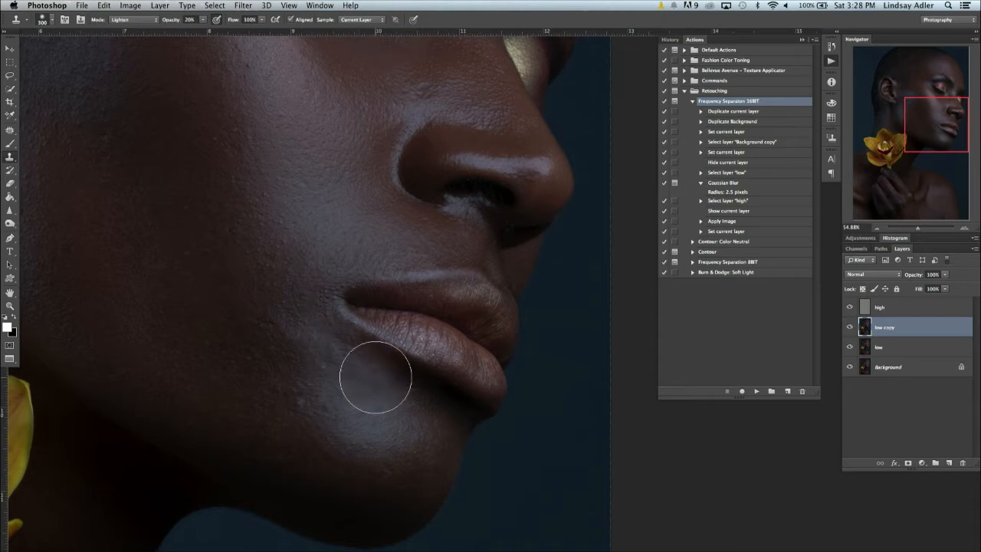
alt+click(283, 231)
drag(284, 258, 300, 309)
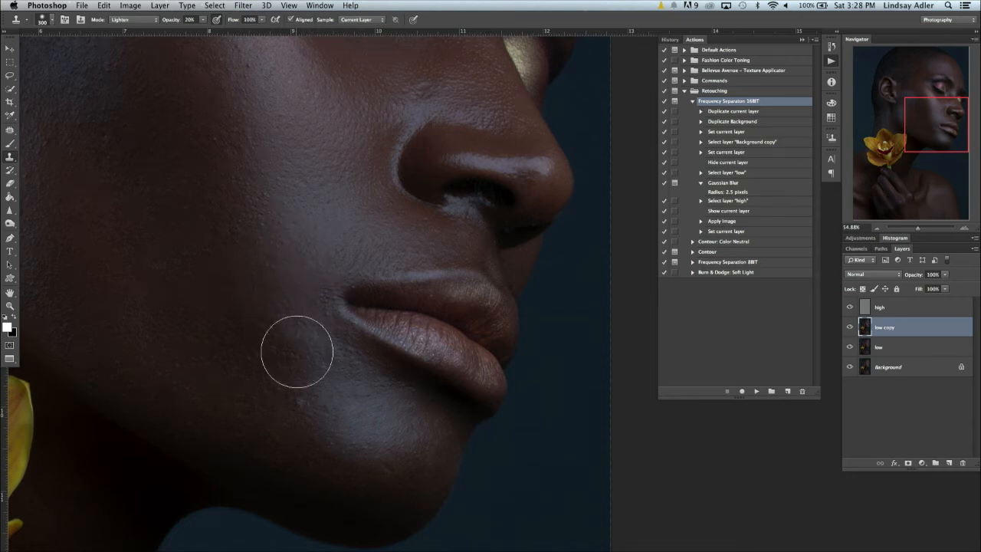
- Raise the Clone Stamp opacity to 33% and blend the highlight from beside the mouth up along the cheek
click(202, 19)
drag(206, 30, 211, 30)
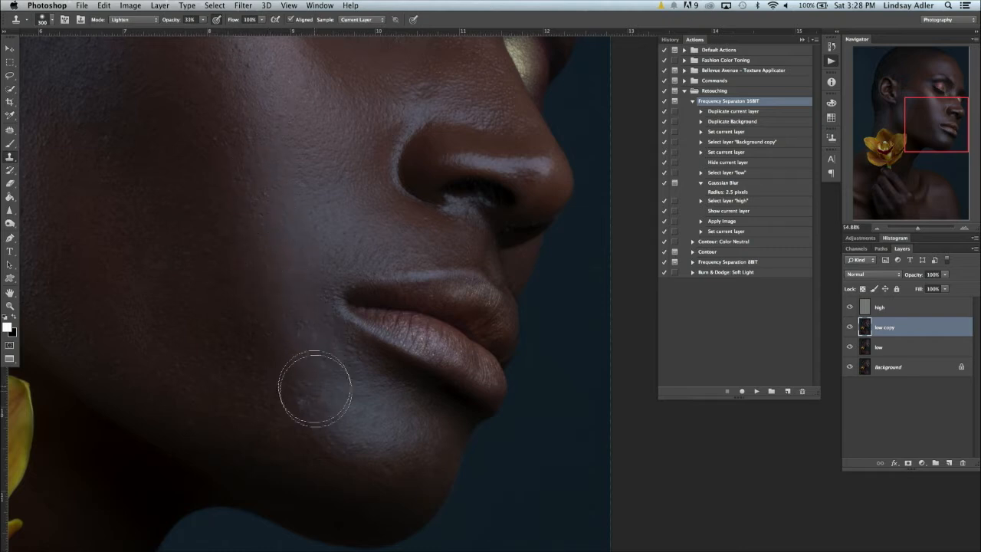
scroll(302, 340, up, 2)
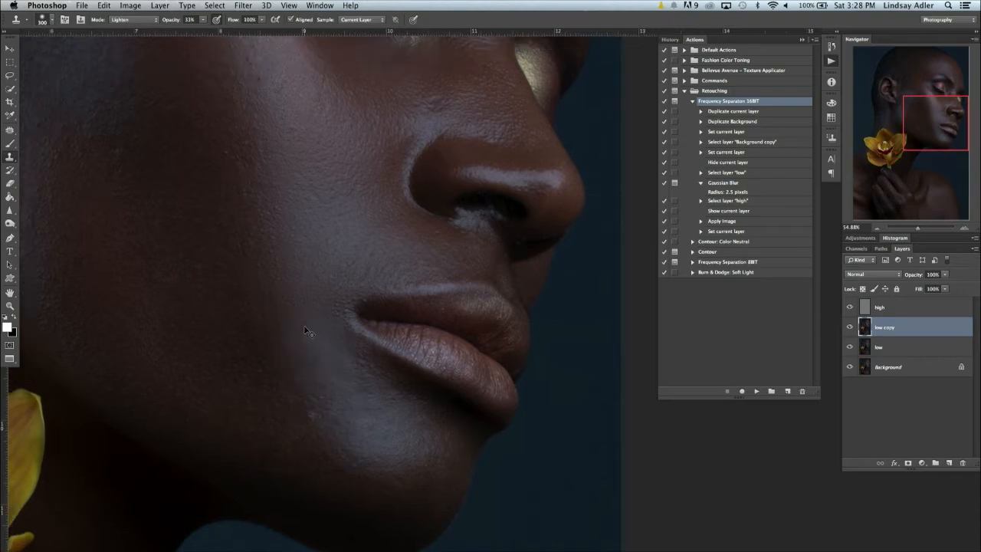
scroll(324, 410, up, 5)
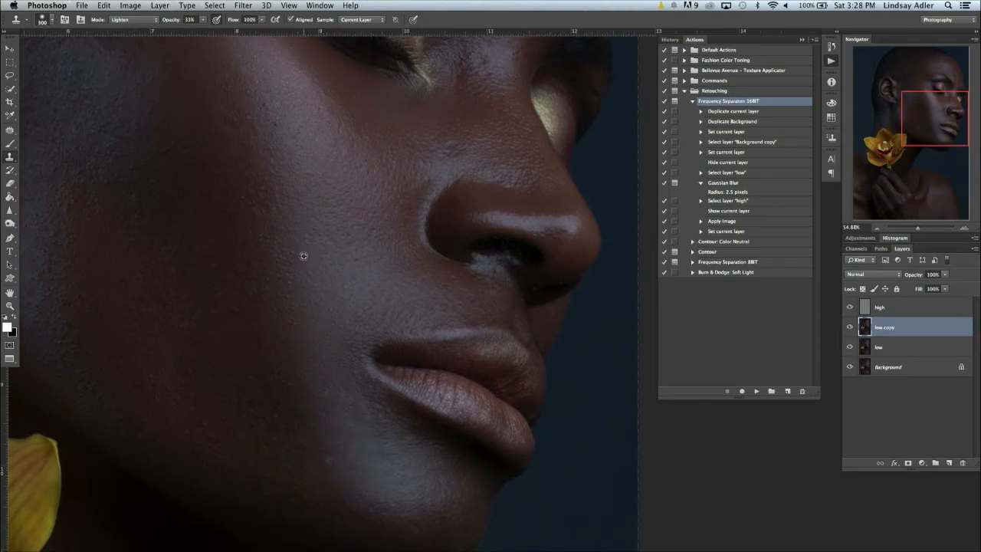
scroll(275, 159, up, 5)
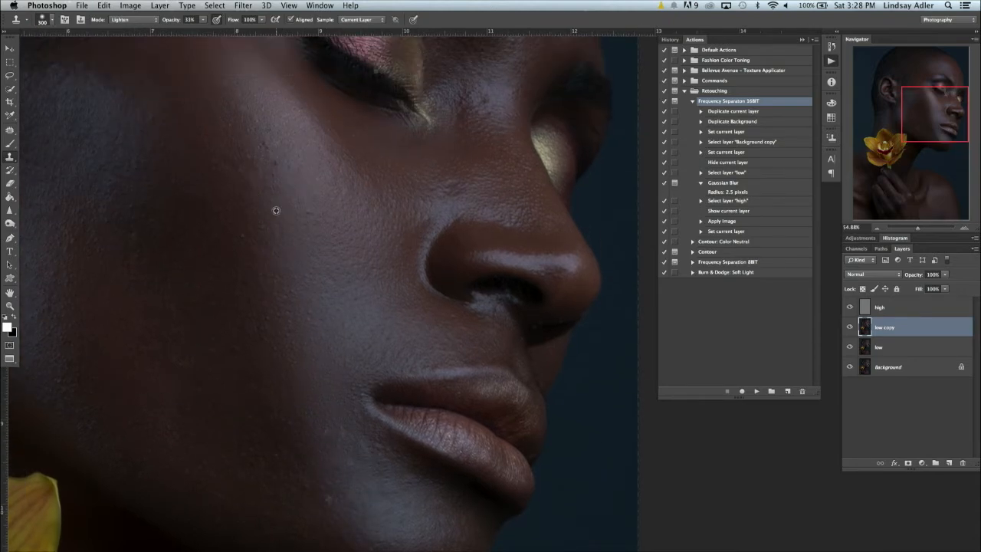
scroll(259, 149, up, 2)
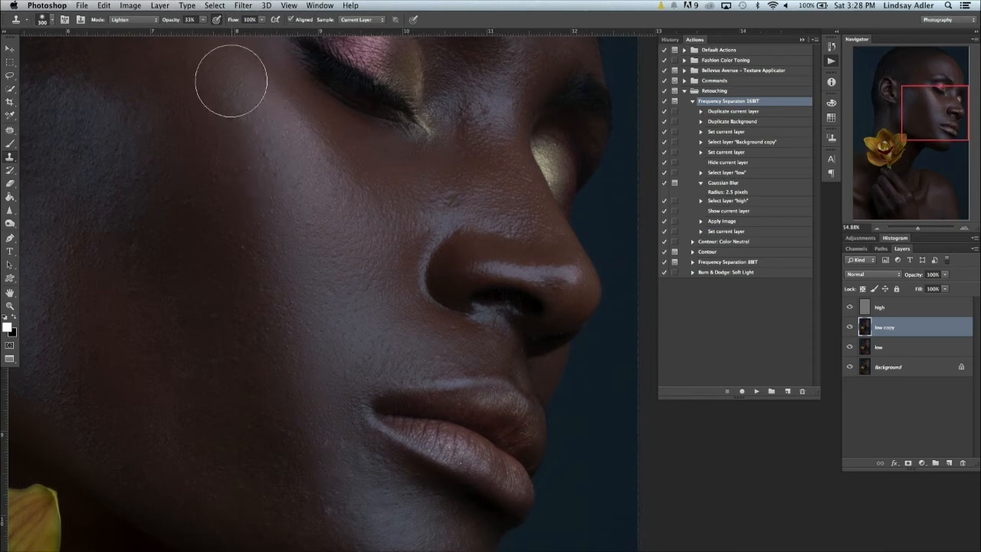
scroll(240, 120, up, 5)
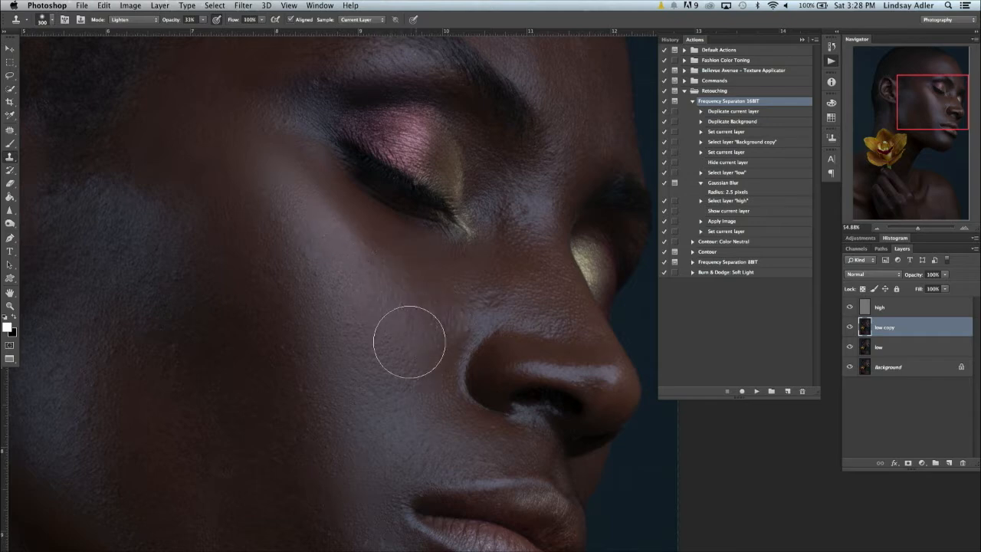
- Reduce the brush to 150 pixels and smooth the uneven highlights along the bridge of the nose
key(bracketleft)
key(bracketleft)
key(bracketleft)
key(bracketleft)
alt+click(540, 206)
drag(516, 209, 514, 209)
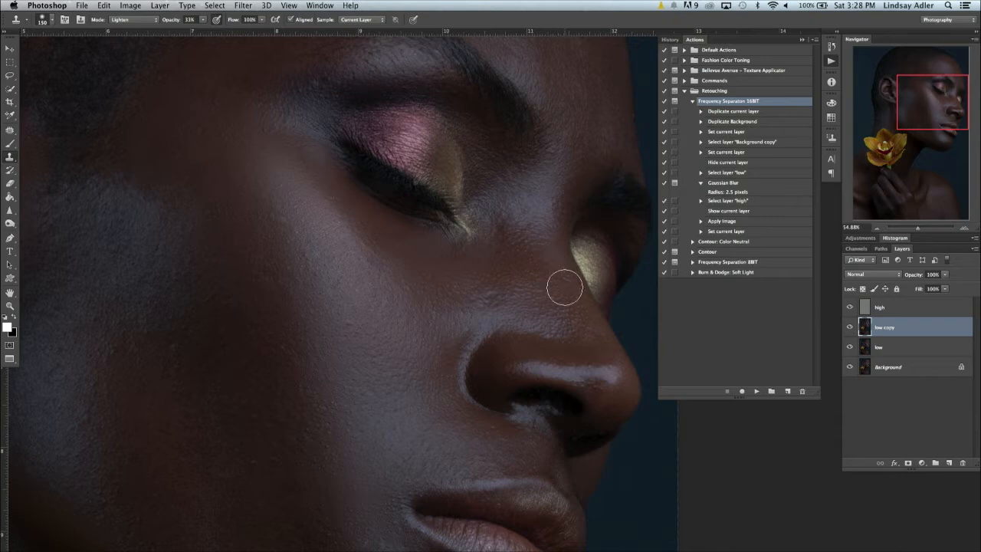
alt+click(553, 246)
drag(559, 261, 575, 295)
- Examine the skin tones along the cheek, jaw and neck, and check the portrait as a whole
scroll(635, 385, down, 10)
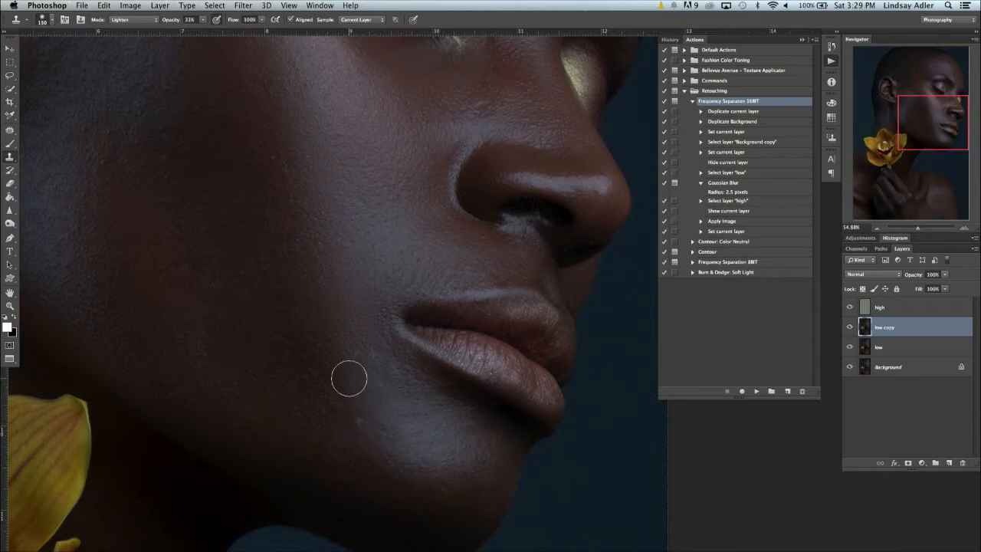
scroll(392, 401, up, 3)
scroll(391, 400, left, 3)
scroll(392, 401, up, 3)
scroll(392, 401, left, 5)
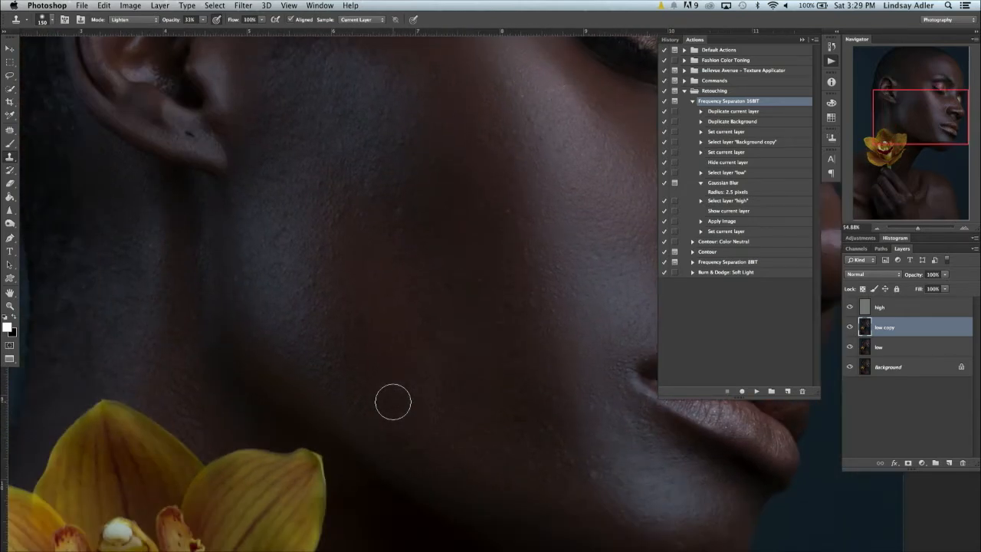
scroll(392, 401, down, 8)
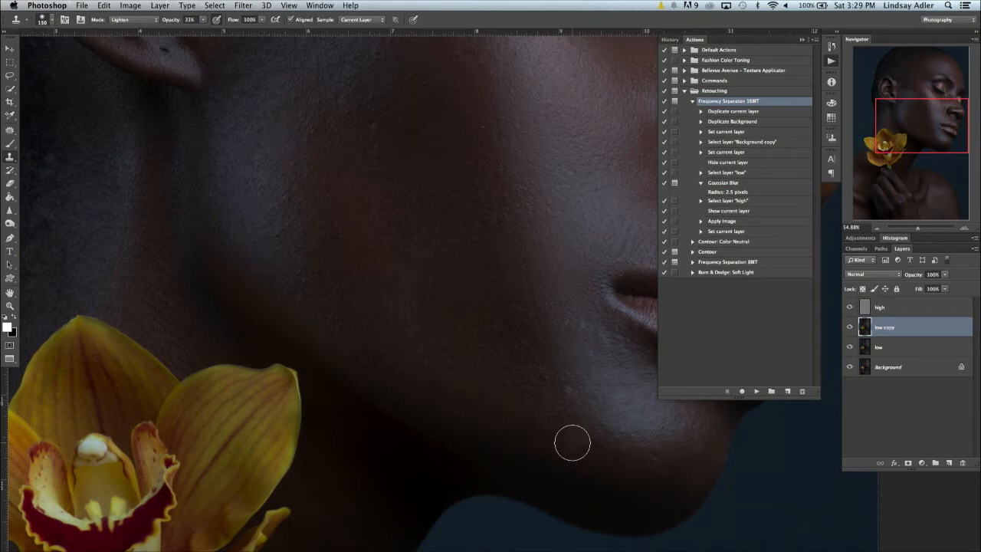
key(bracketright)
key(bracketright)
key(bracketright)
drag(925, 232, 913, 231)
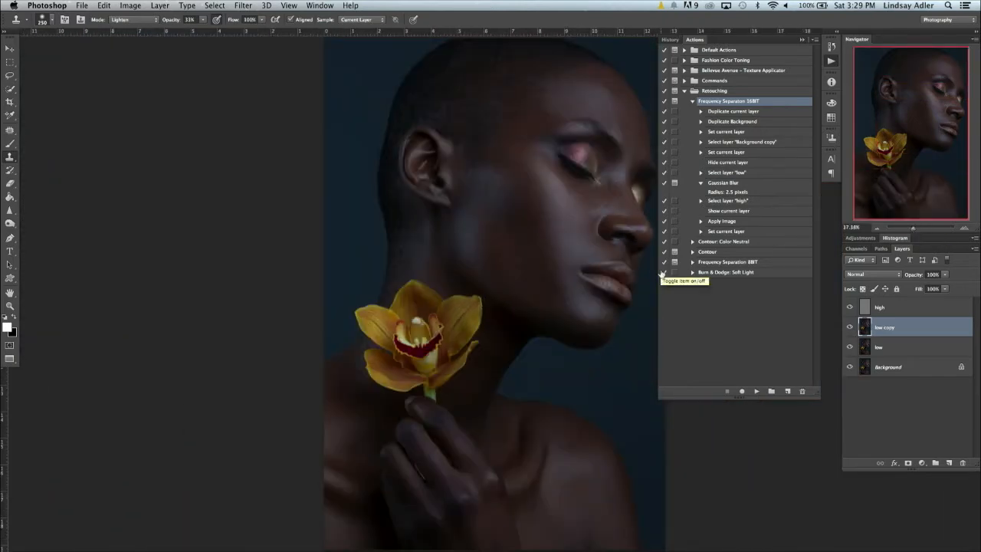
scroll(598, 215, right, 3)
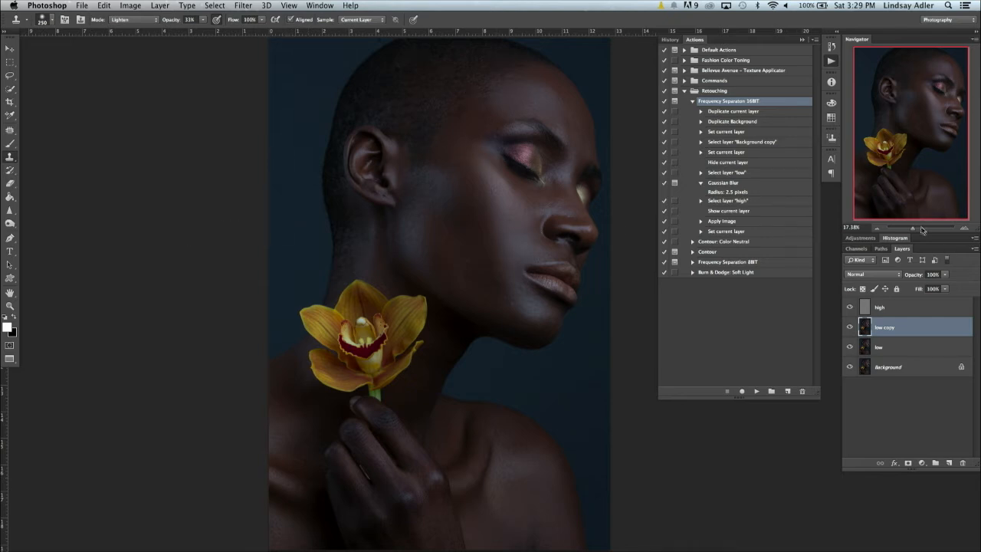
mouse_move(921, 229)
mouse_down()
mouse_move(930, 229)
mouse_move(918, 230)
mouse_up()
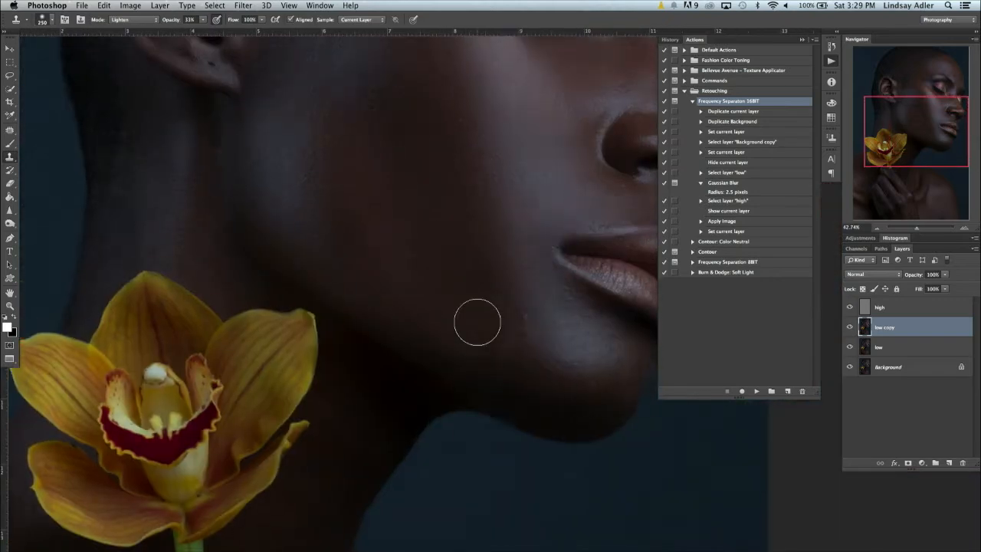
- Set the Clone Stamp to 55% opacity and a 300-pixel brush, and smooth the jaw highlight below the ear
scroll(476, 322, up, 5)
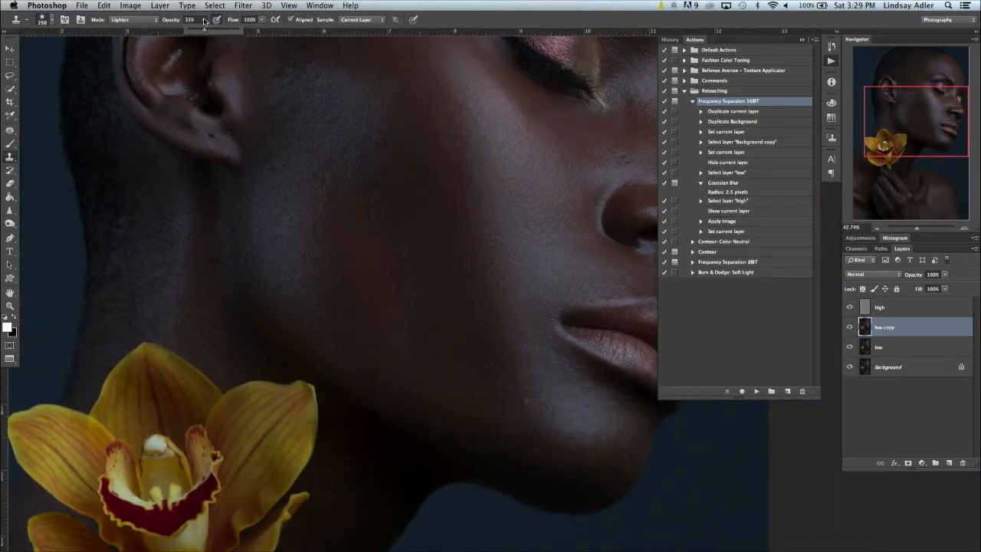
key(])
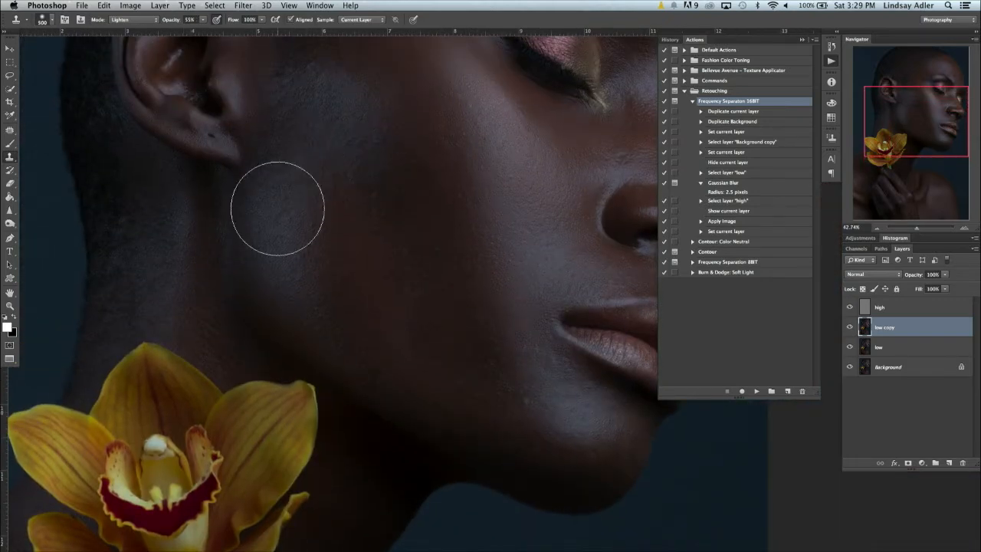
drag(278, 204, 278, 208)
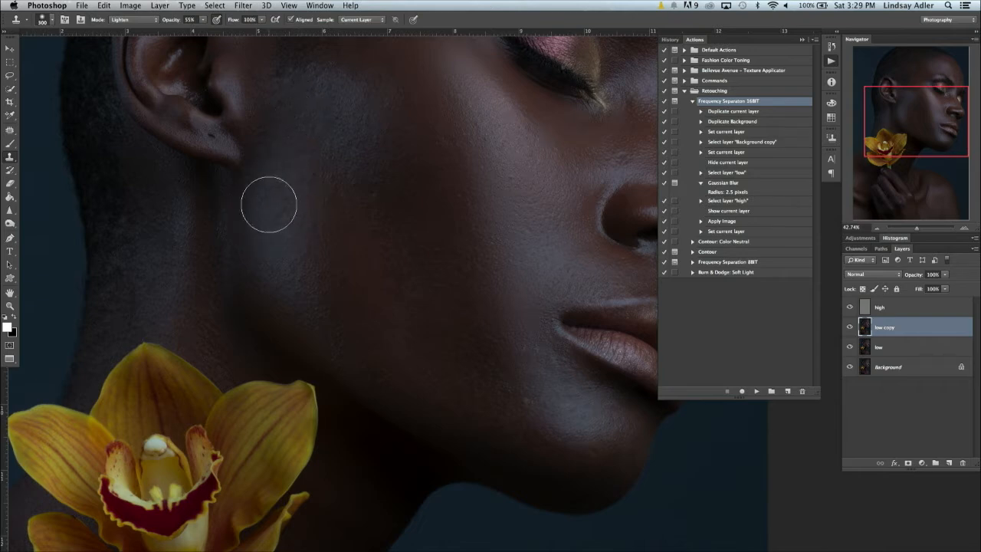
alt+click(266, 274)
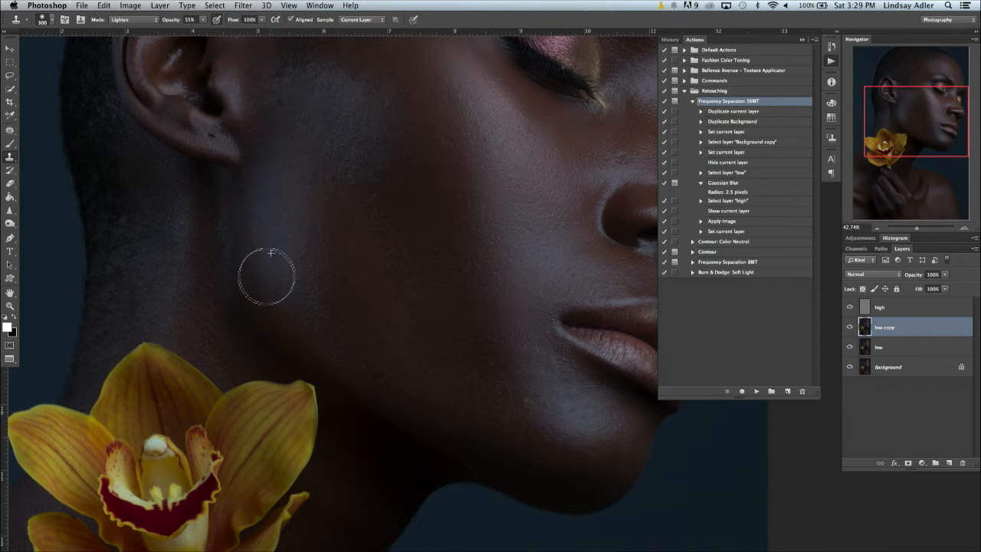
click(288, 300)
alt+click(272, 280)
click(290, 304)
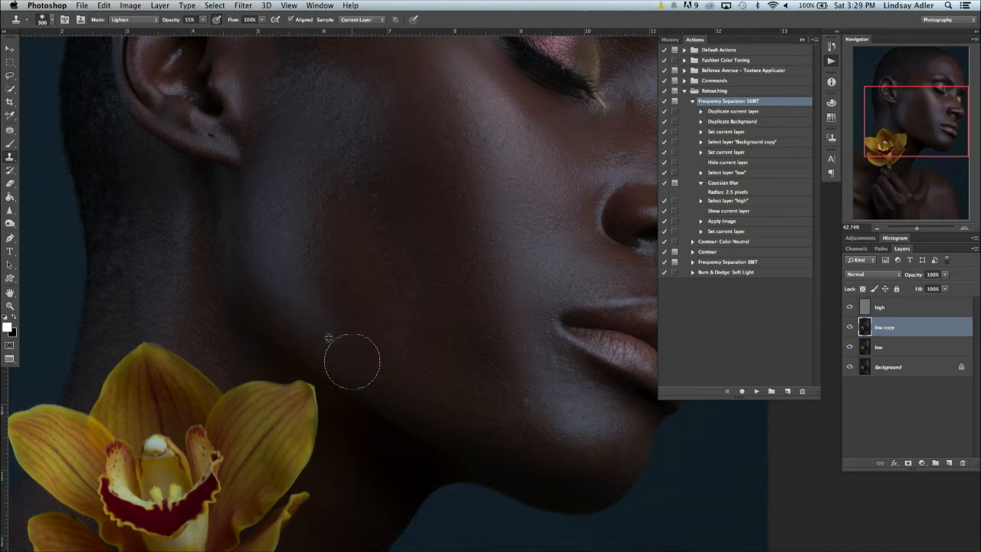
- Extend the jaw highlight along the jawline toward the chin by cloning sampled tones at 55% opacity
alt+click(309, 319)
drag(307, 318, 409, 402)
alt+click(269, 240)
click(266, 284)
alt+click(267, 274)
drag(288, 300, 370, 392)
alt+click(362, 376)
mouse_move(347, 361)
mouse_down()
mouse_move(313, 329)
mouse_move(349, 355)
mouse_up()
alt+click(312, 328)
- Lower the Clone Stamp opacity to 38% and blend the jawline highlight further toward the chin with the 300-pixel brush
click(205, 20)
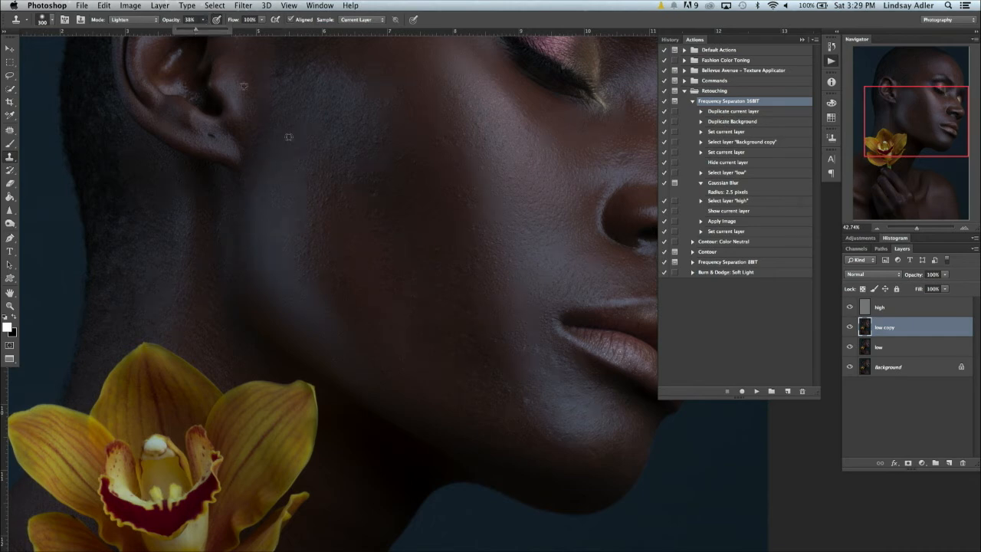
key(Return)
key(bracketright)
key(bracketright)
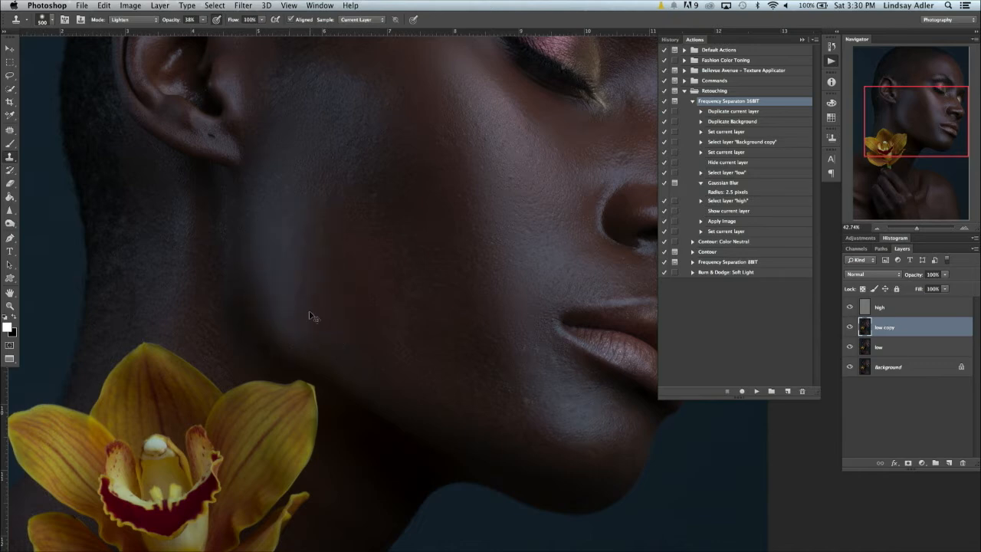
key(bracketleft)
key(bracketleft)
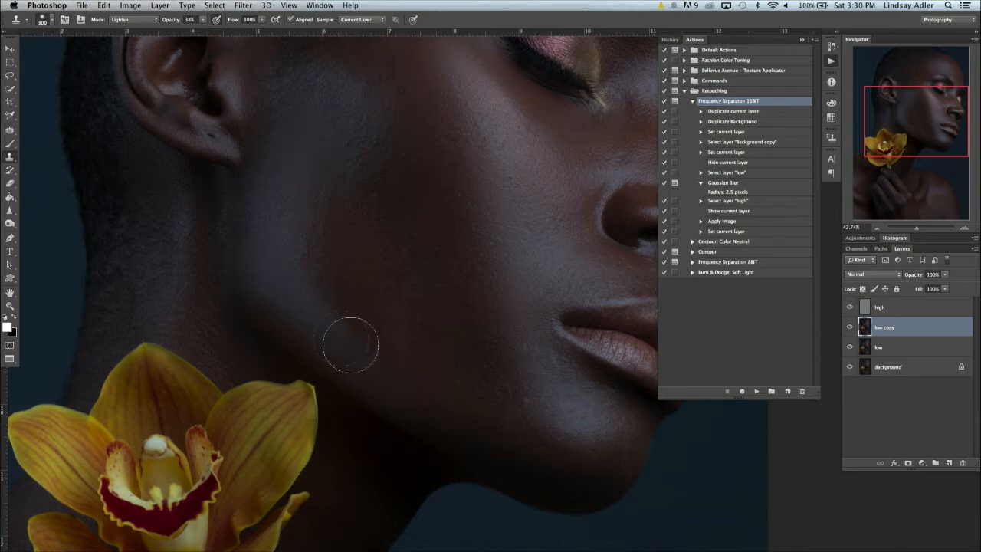
alt+click(403, 391)
drag(438, 412, 451, 419)
- Soften the cloned jawline highlight on the low copy layer with a 500-pixel Eraser at 77% opacity, comparing the layer on and off
click(847, 327)
click(847, 328)
click(11, 184)
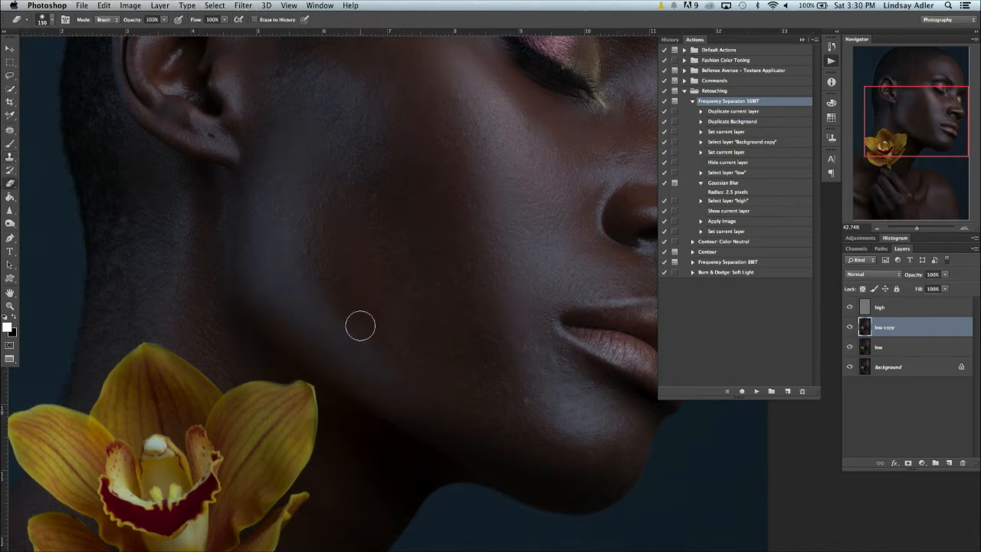
key(bracketright)
key(bracketright)
key(bracketright)
key(bracketright)
key(bracketright)
key(bracketright)
drag(163, 26, 150, 32)
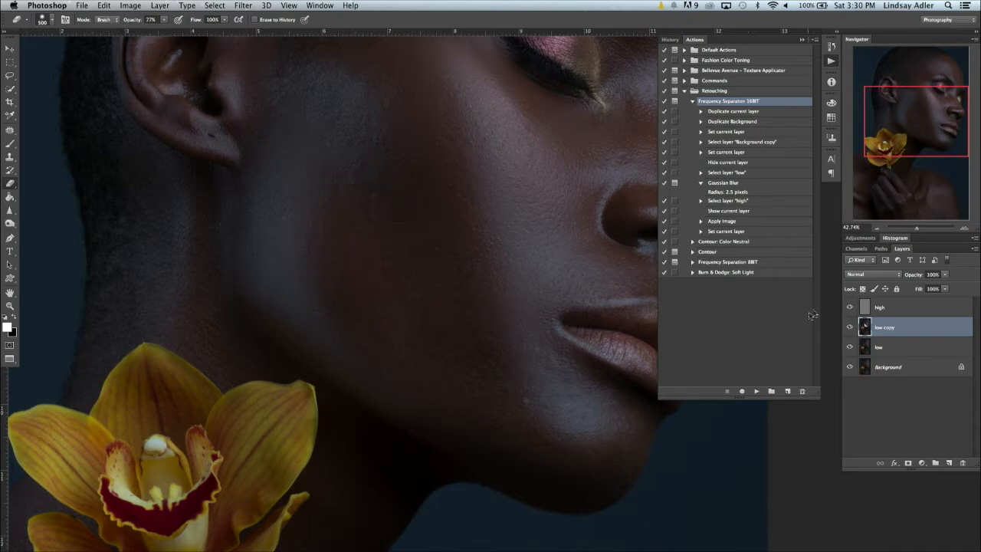
click(848, 332)
click(847, 333)
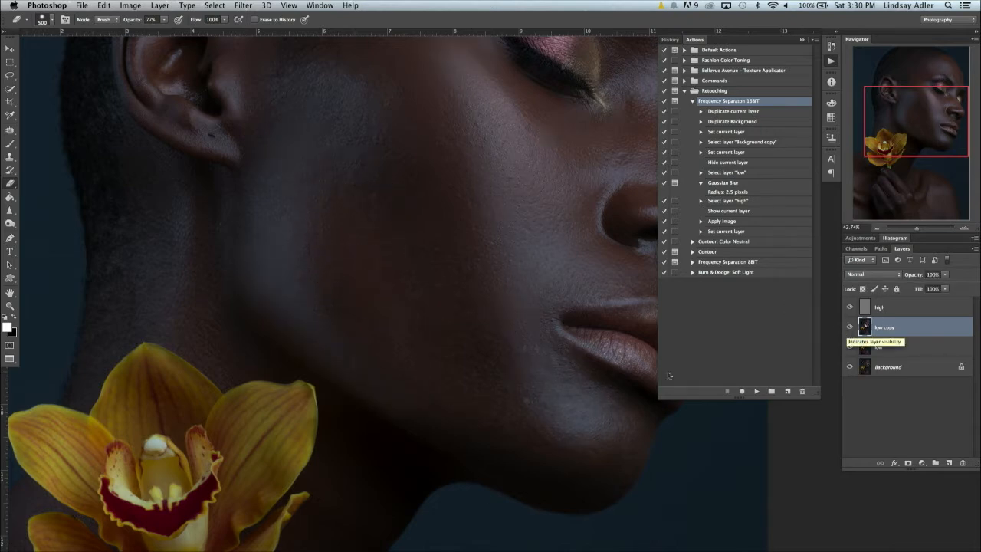
- Switch to the Clone Stamp in Normal mode at 46% opacity with a 500-pixel brush and smooth the dark mid-cheek between the highlights
scroll(486, 416, up, 3)
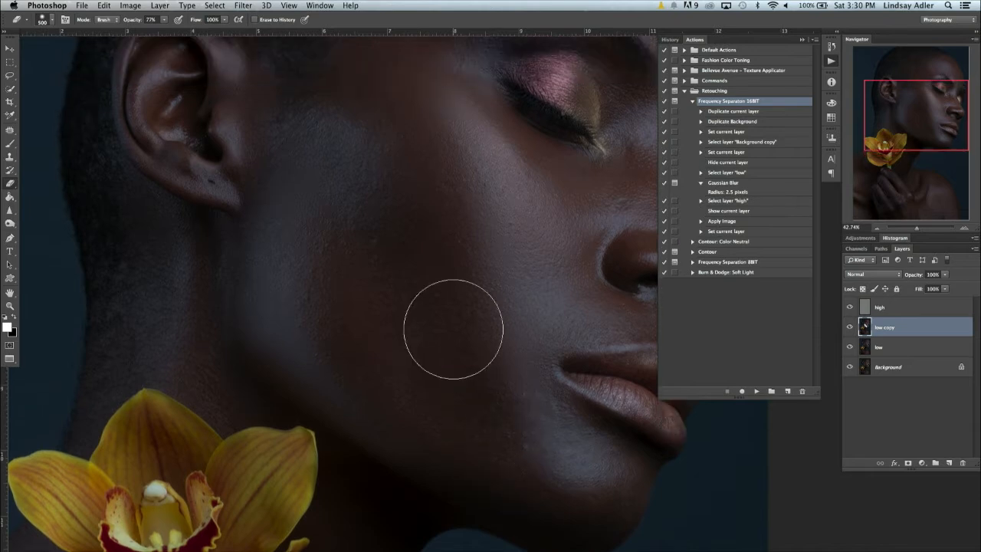
scroll(453, 329, up, 4)
scroll(453, 330, left, 3)
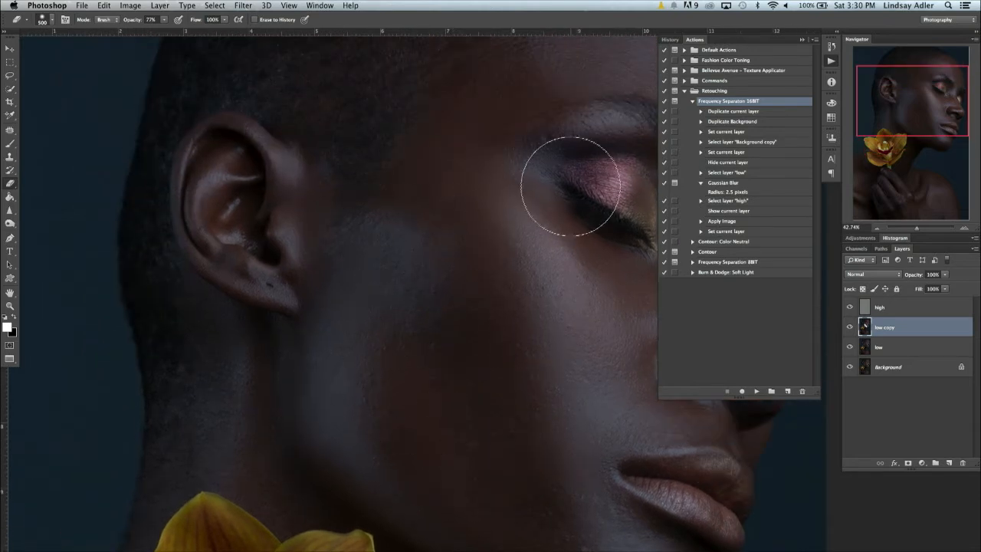
click(11, 156)
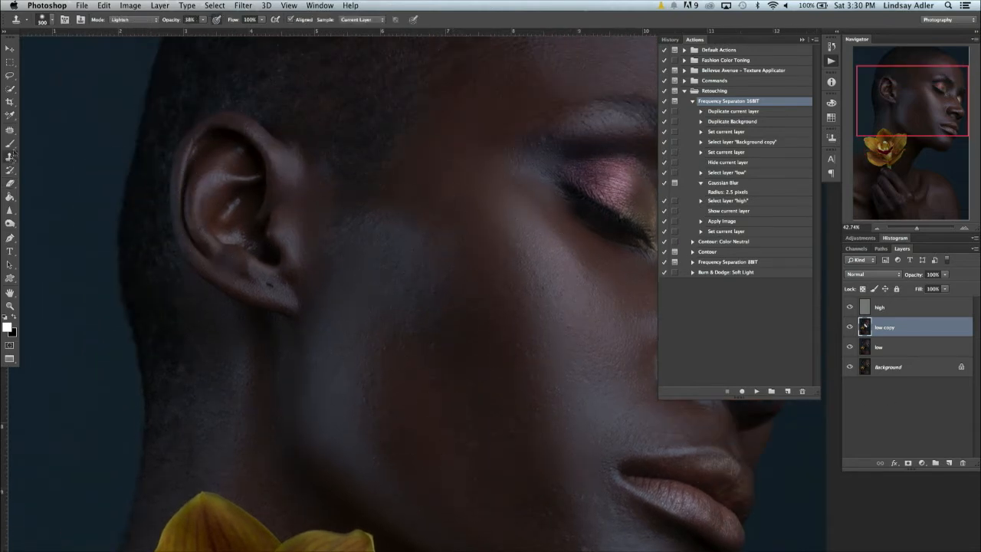
click(148, 18)
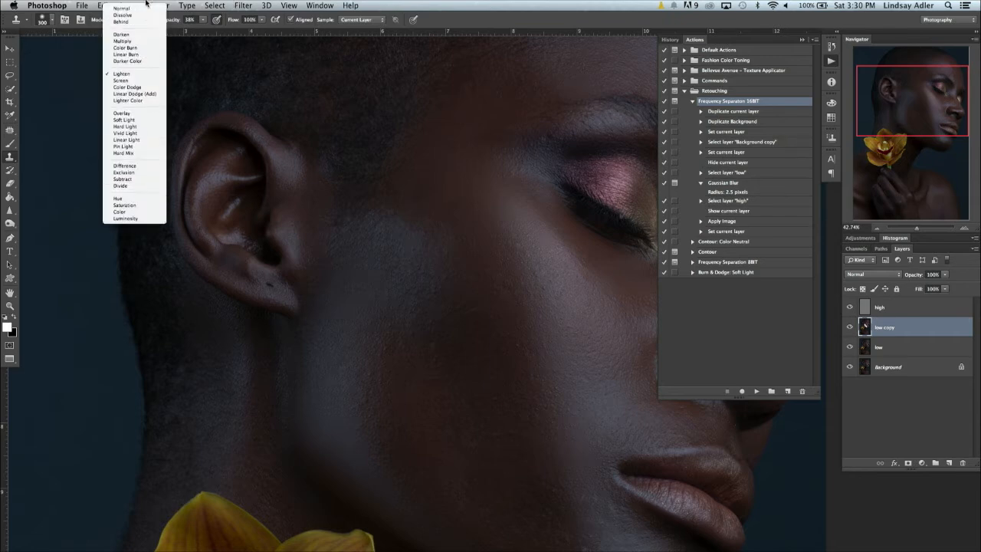
click(134, 7)
key(bracketright)
key(bracketright)
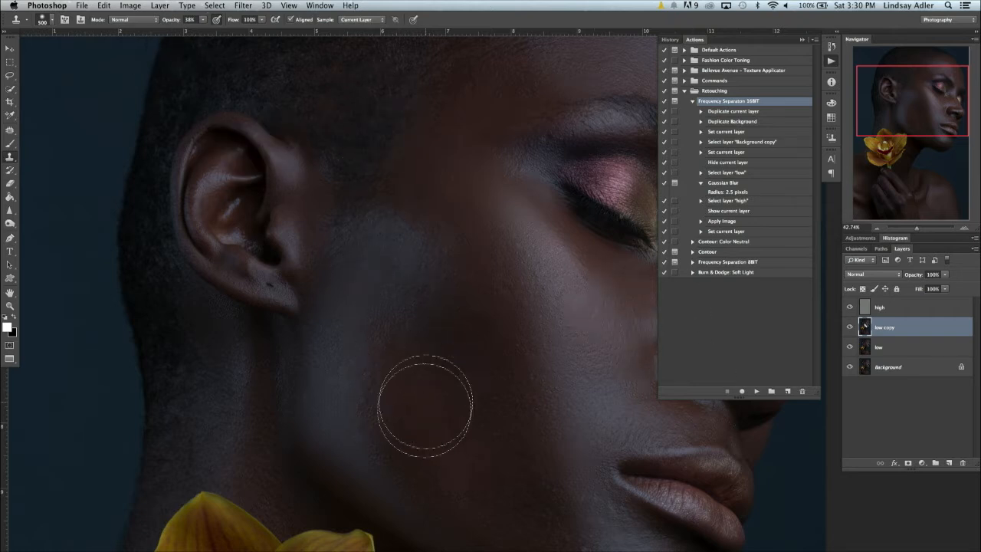
click(203, 19)
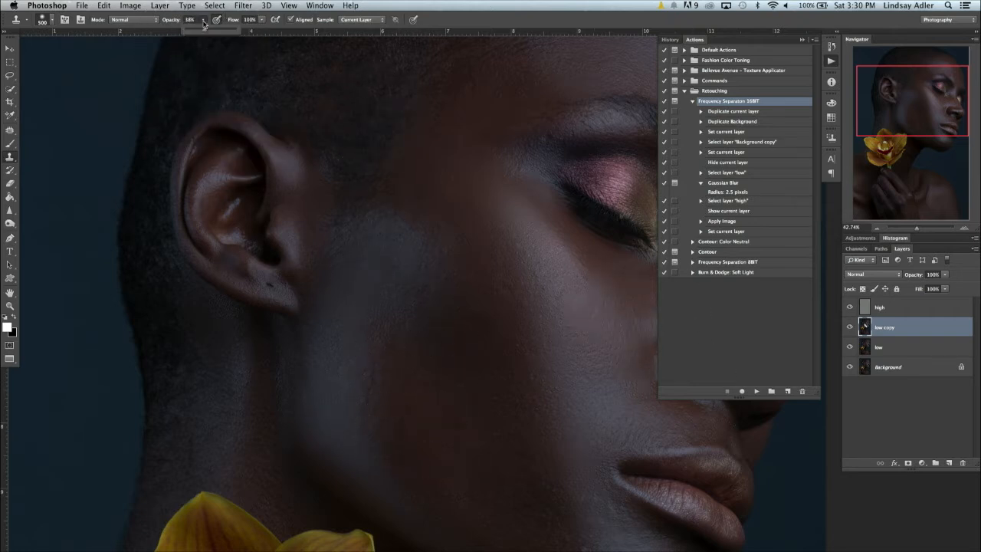
click(395, 384)
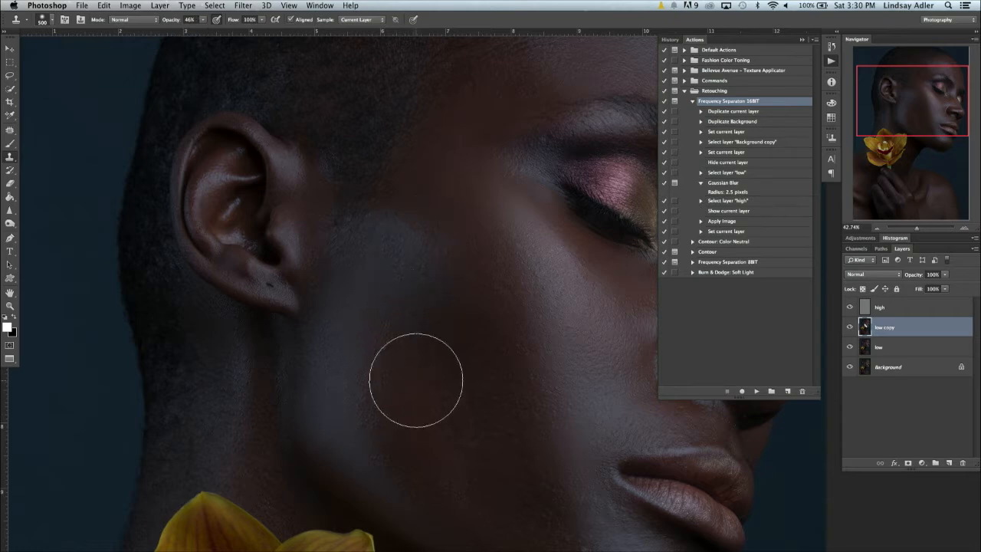
- Even out the tones on the forehead and around the outer brow with a 200-pixel Clone Stamp at 46% opacity
scroll(431, 374, down, 5)
scroll(431, 375, right, 2)
scroll(364, 270, up, 5)
scroll(364, 270, right, 3)
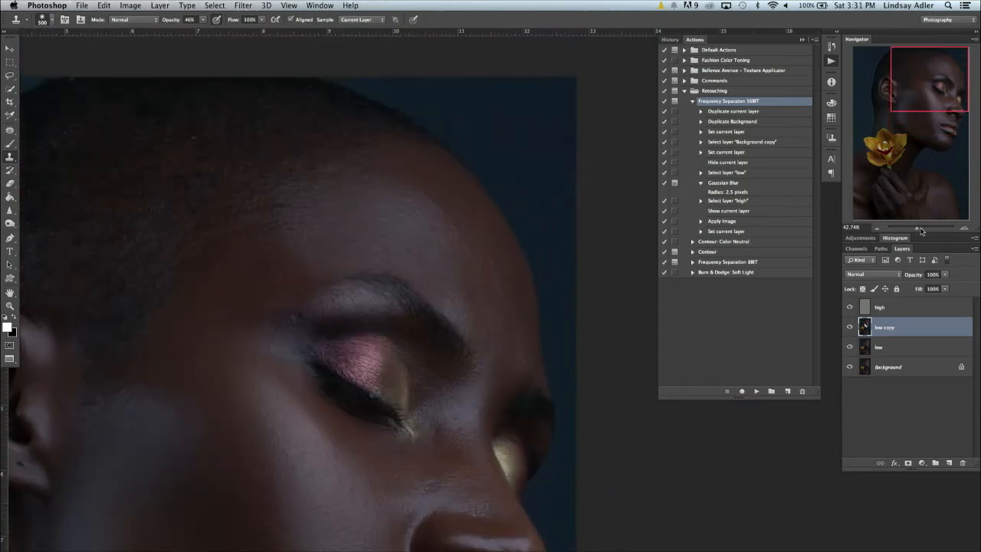
drag(920, 230, 923, 230)
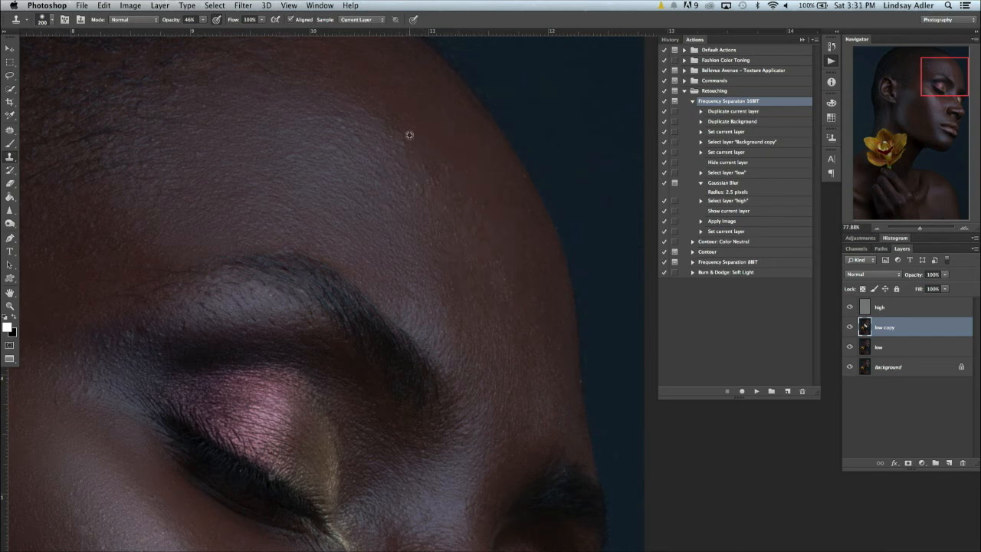
alt+click(409, 134)
scroll(339, 175, left, 5)
scroll(339, 175, down, 8)
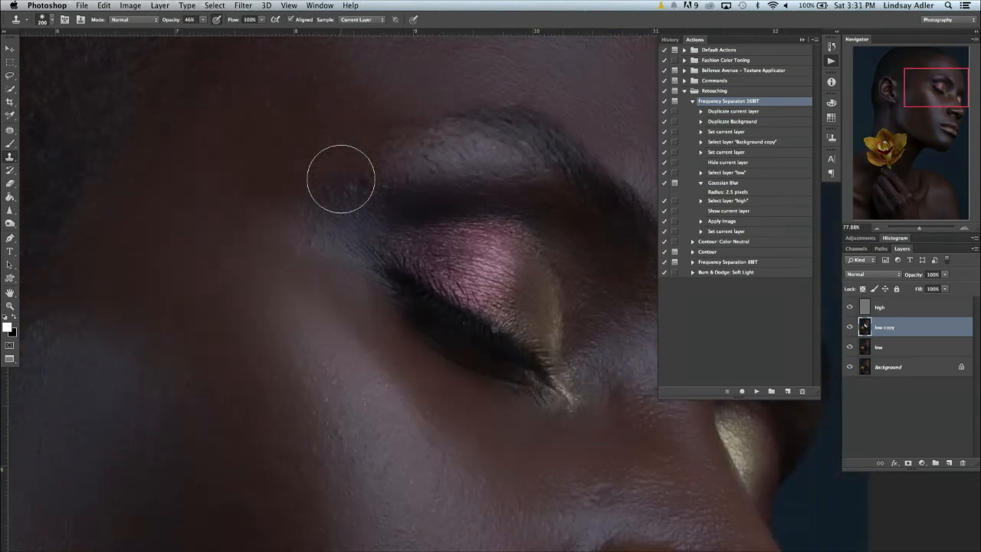
- Smooth the side of the nose below the inner eye with a 150-pixel Clone Stamp, temporarily hiding the high layer to judge the tones
scroll(339, 176, right, 5)
drag(421, 271, 389, 258)
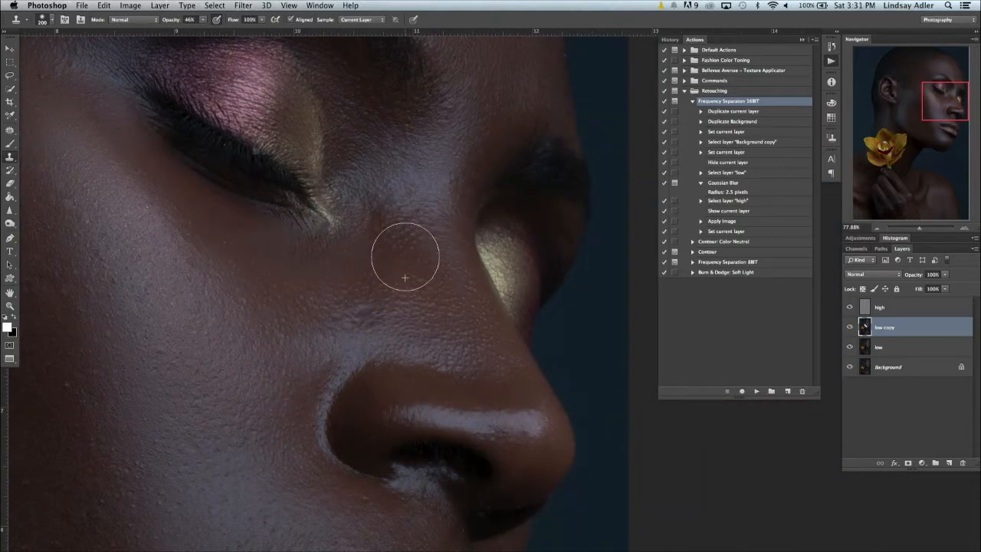
key(bracketleft)
key(bracketleft)
click(848, 307)
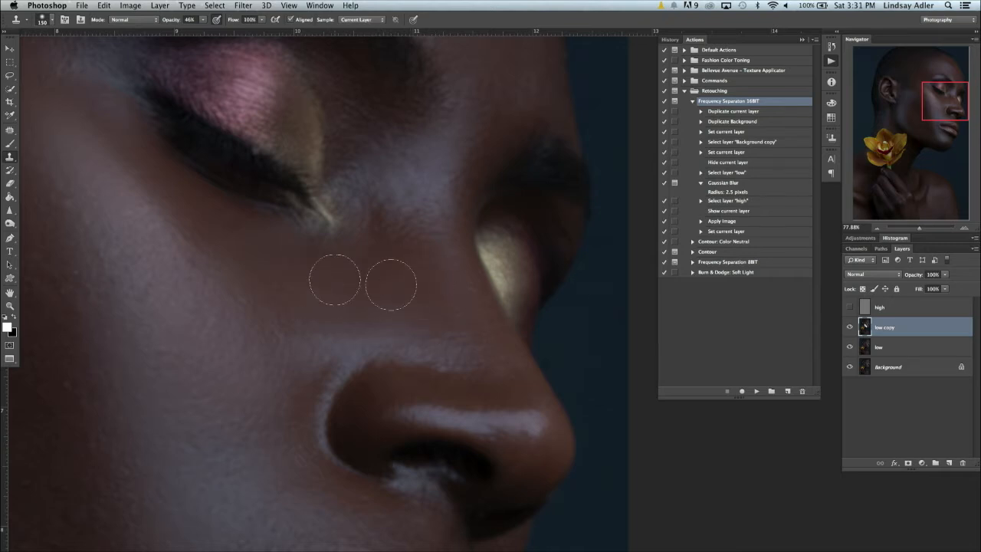
click(849, 307)
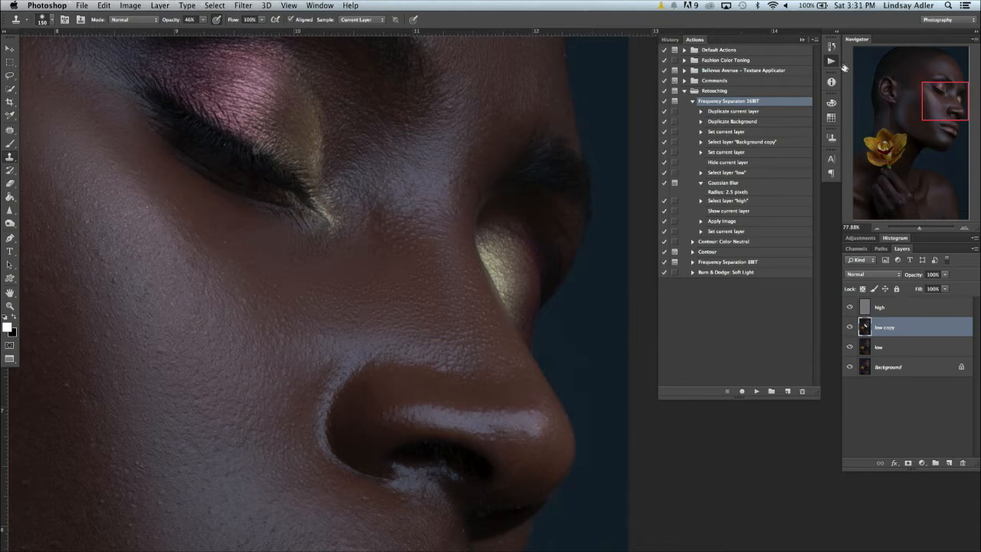
- Blend the tones around the upper lip, lower cheek and chin, enlarging the Clone Stamp brush to 200 pixels
scroll(486, 438, down, 10)
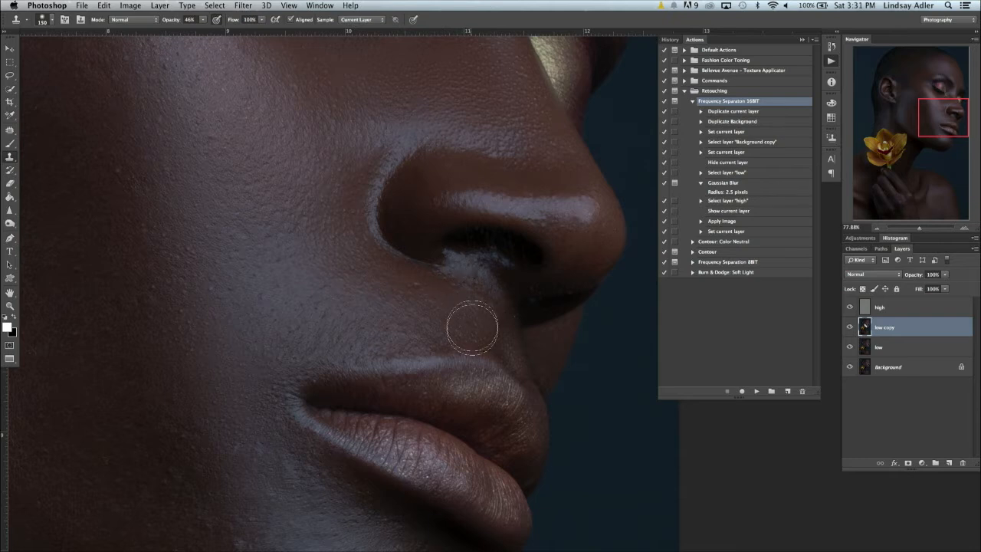
click(300, 280)
key(bracketright)
key(bracketright)
scroll(363, 329, down, 5)
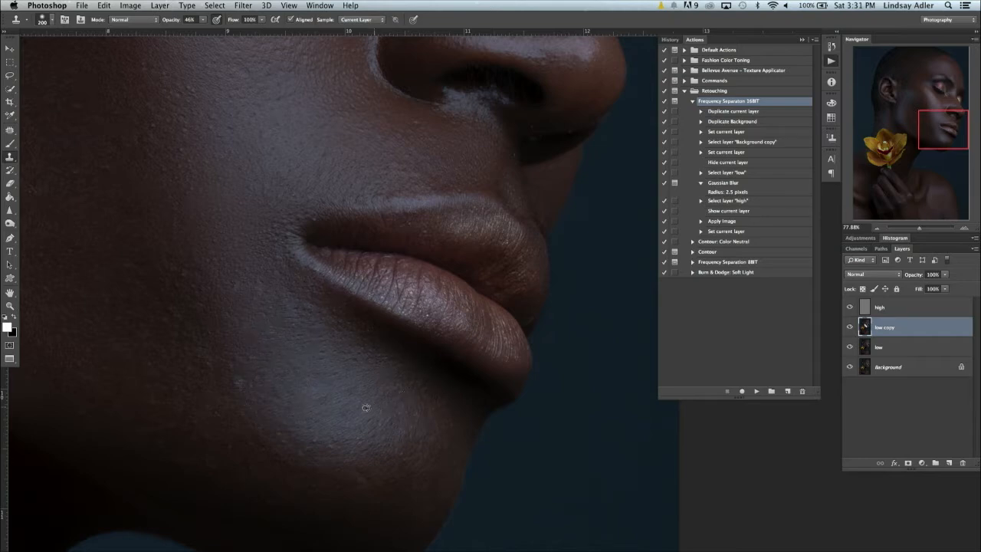
- Even out the broad cheek shadow with the Clone Stamp, enlarging the brush to 500 pixels
scroll(306, 428, up, 10)
scroll(305, 429, left, 6)
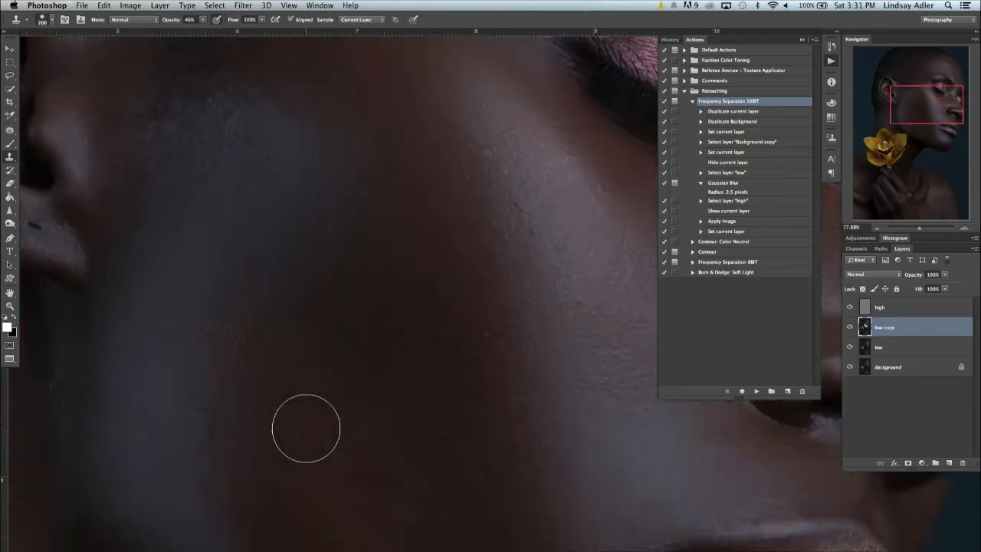
scroll(306, 428, down, 3)
key(bracketright)
key(bracketright)
key(bracketright)
key(bracketright)
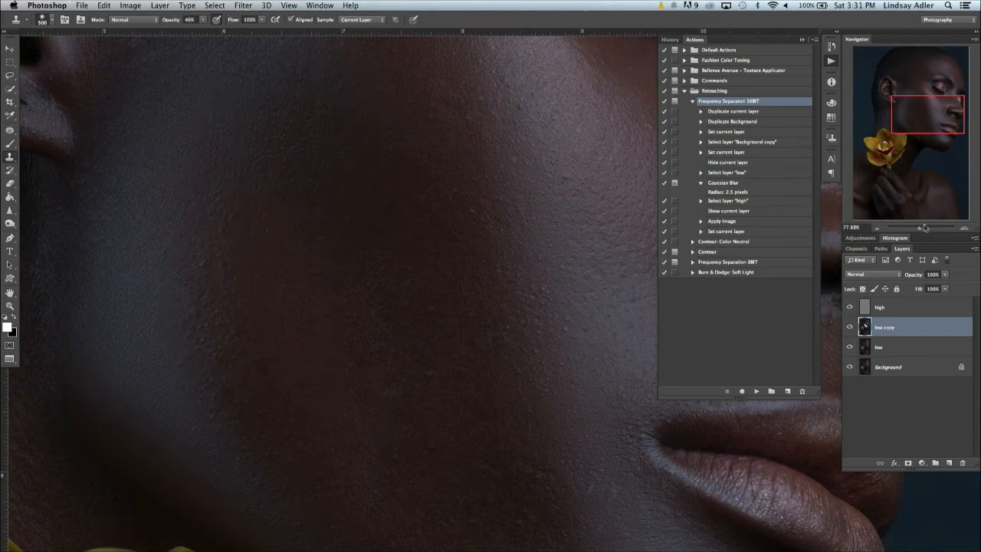
- Compare the retouched face with the original Background layer
drag(919, 227, 914, 230)
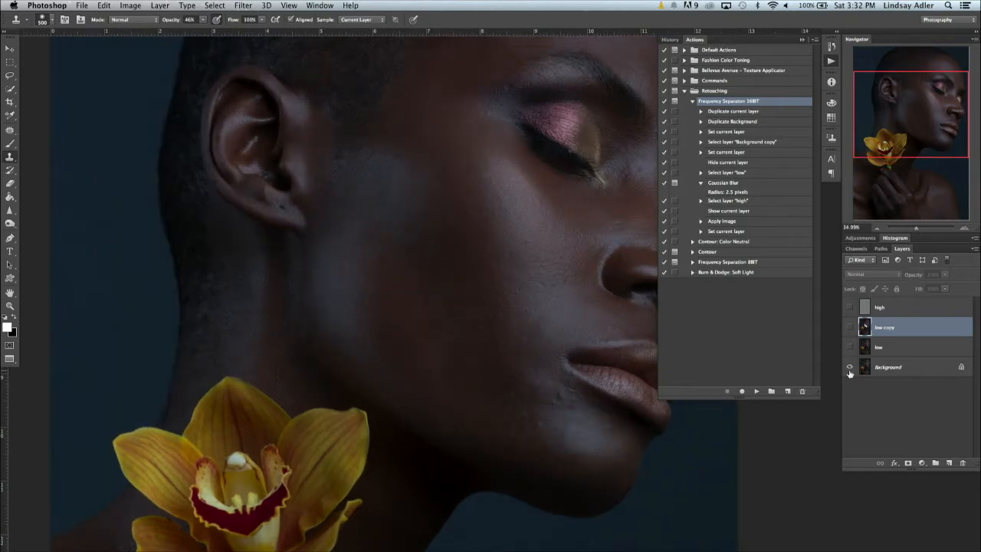
scroll(616, 456, right, 5)
scroll(616, 456, up, 1)
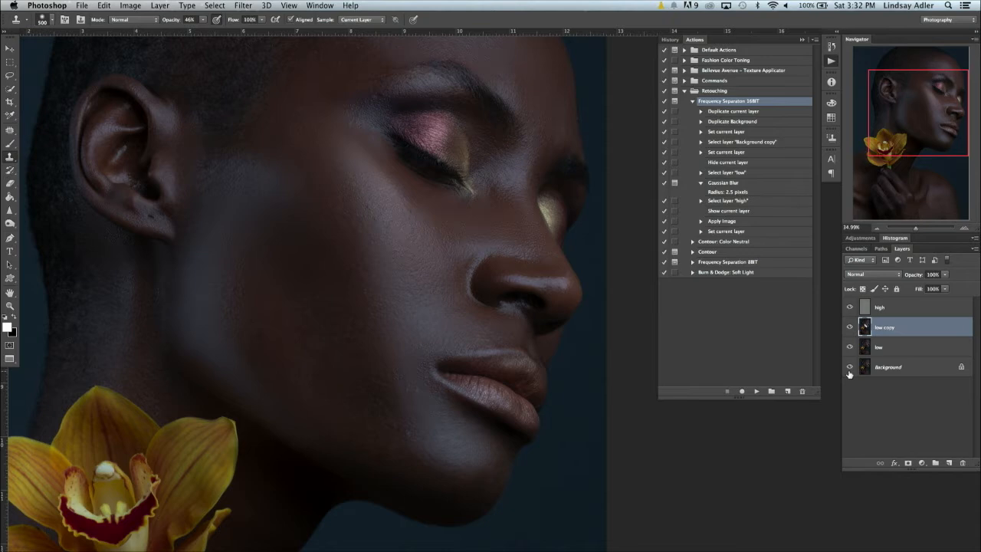
- Set the Clone Stamp to Lighten mode with a 250-pixel brush and lighten the shadows around the collarbone on the shoulder
drag(908, 132, 917, 230)
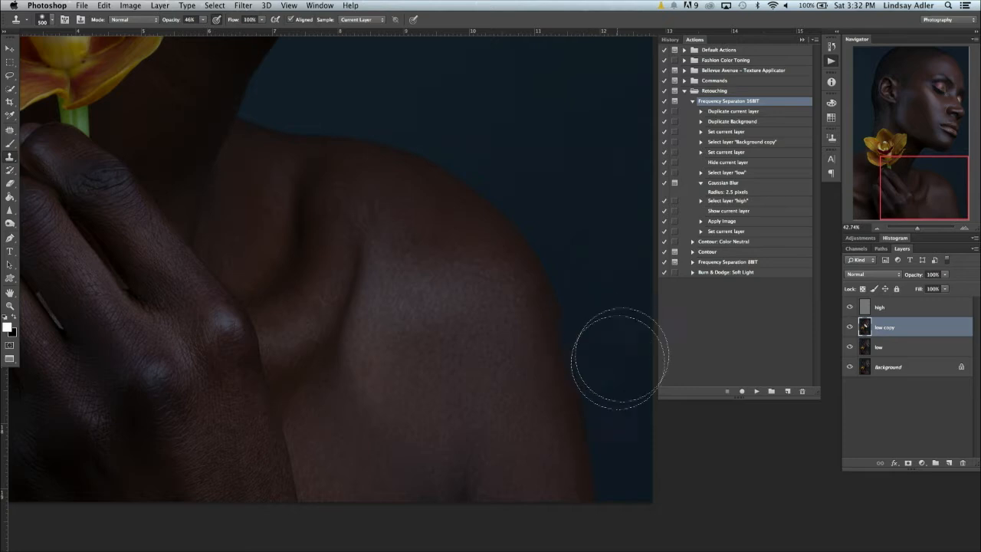
key(bracketleft)
key(bracketleft)
key(bracketleft)
key(bracketleft)
key(bracketleft)
key(bracketleft)
click(132, 20)
click(134, 90)
alt+click(280, 337)
click(348, 248)
alt+click(310, 315)
drag(325, 274, 346, 247)
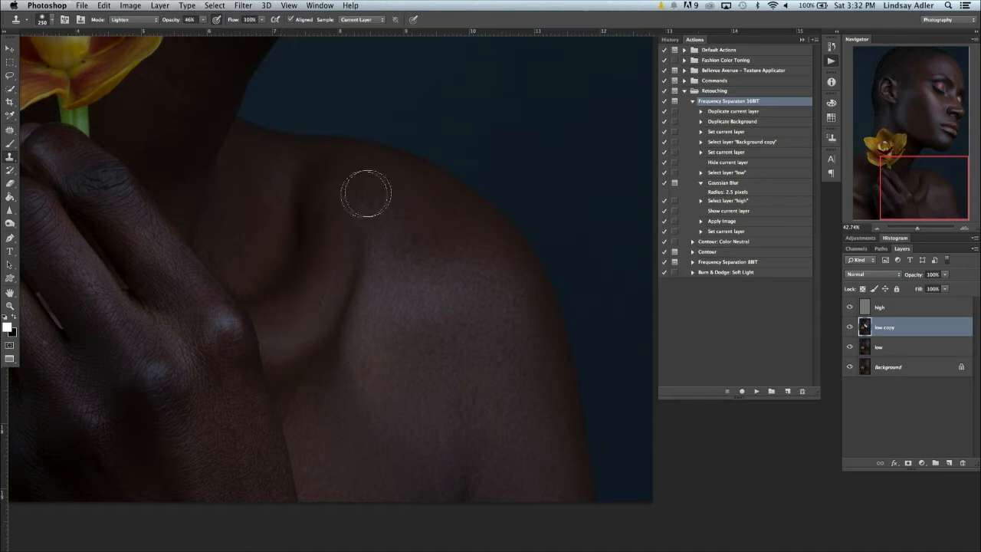
- Compare the shoulder before and after by toggling the low copy layer's visibility, leaving the layer shown
click(847, 332)
click(846, 332)
click(847, 332)
click(847, 331)
click(846, 332)
click(846, 331)
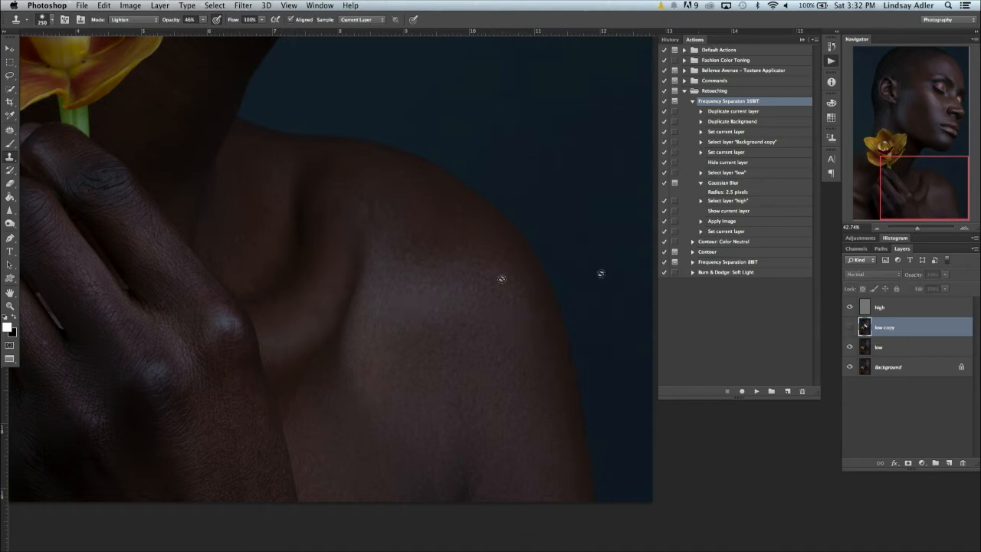
click(849, 327)
- Extend the shoulder highlight across and down the upper arm with a 400-pixel Clone Stamp in Lighten mode
key(bracketright)
key(bracketright)
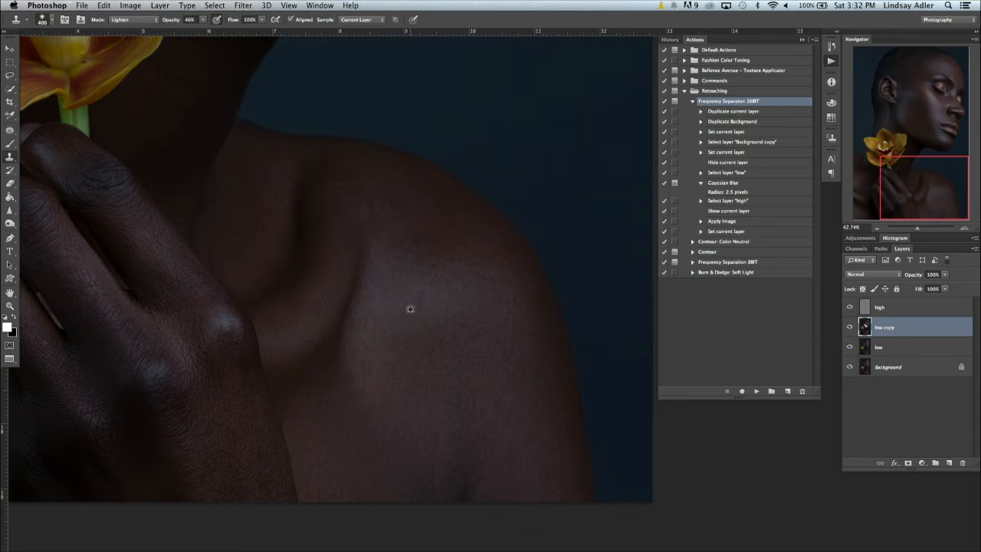
alt+click(388, 306)
alt+click(411, 317)
mouse_move(400, 302)
mouse_down()
mouse_move(487, 302)
mouse_move(482, 311)
mouse_up()
alt+click(488, 310)
drag(497, 354, 499, 455)
- Lighten the uneven shadows on the chest and collarbone on the far side of the hand with the 400-pixel Clone Stamp
scroll(490, 416, left, 10)
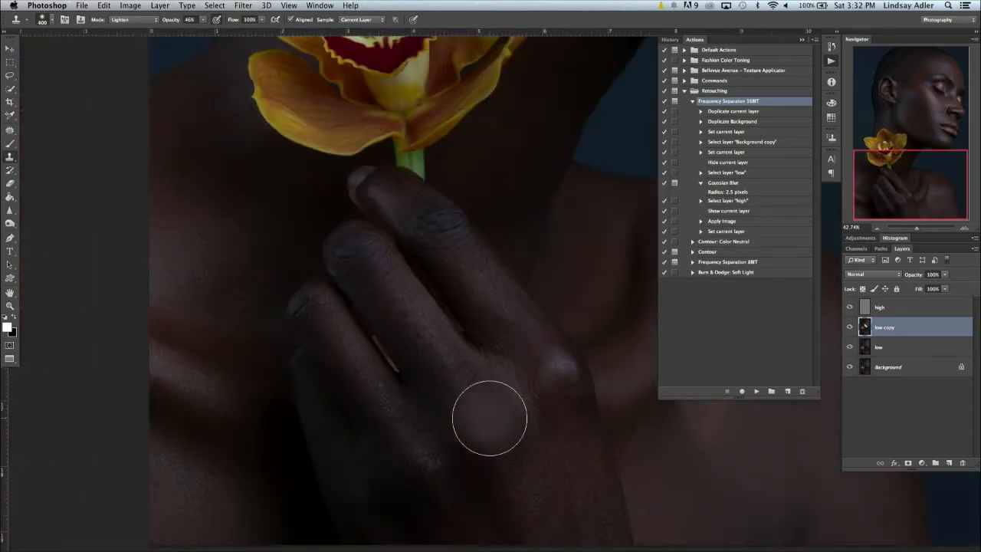
alt+click(193, 368)
click(166, 354)
alt+click(157, 351)
mouse_move(190, 383)
mouse_down()
mouse_move(205, 388)
mouse_move(204, 363)
mouse_up()
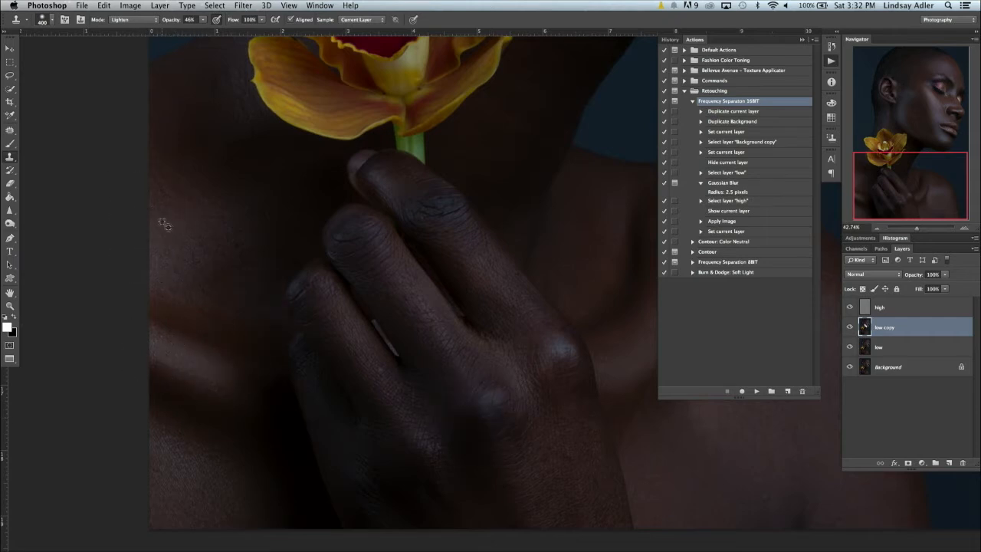
alt+click(179, 239)
- Blend the neck above the flower and the highlights on the nose bridge and face with a 250-pixel Clone Stamp in Lighten mode
scroll(160, 175, up, 10)
key(bracketleft)
key(bracketleft)
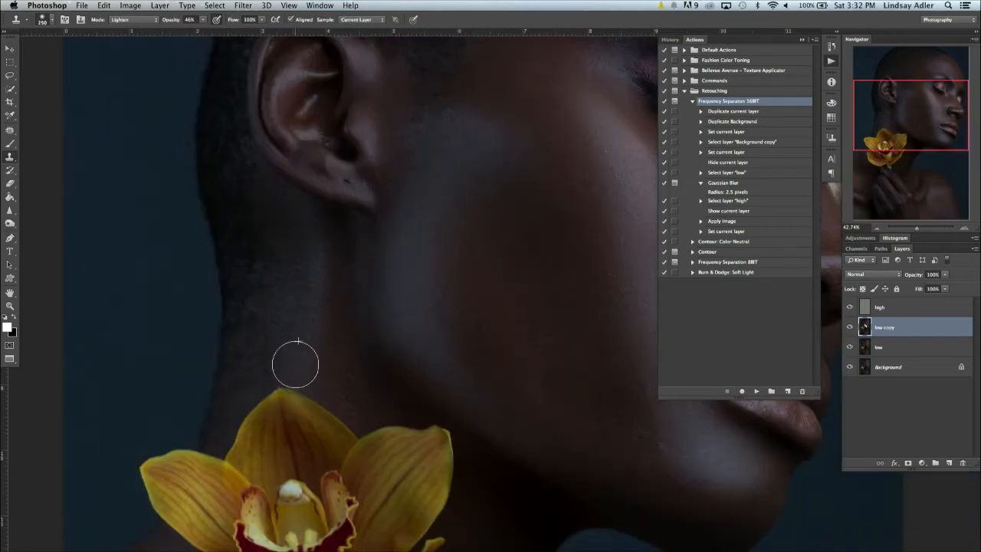
scroll(295, 364, up, 5)
scroll(295, 364, right, 8)
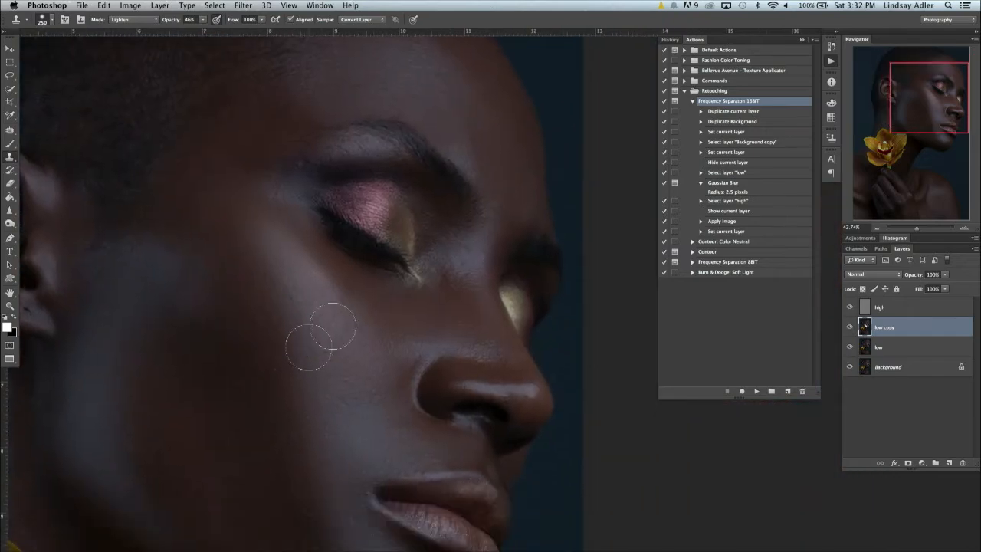
alt+click(473, 266)
scroll(445, 445, left, 3)
scroll(445, 444, down, 5)
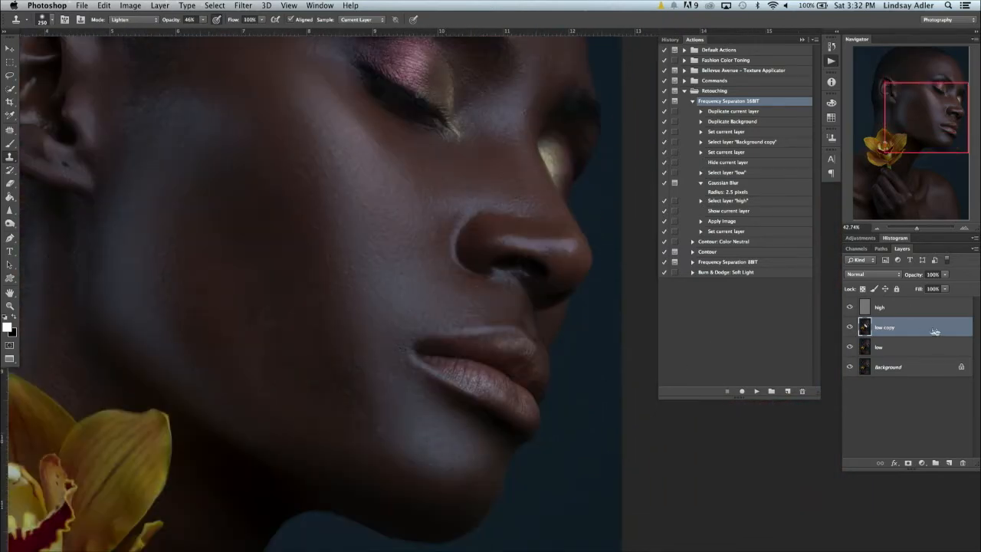
- Duplicate the low layer, merge the retouched low copy down into that duplicate, and duplicate the merged layer
drag(923, 225, 917, 224)
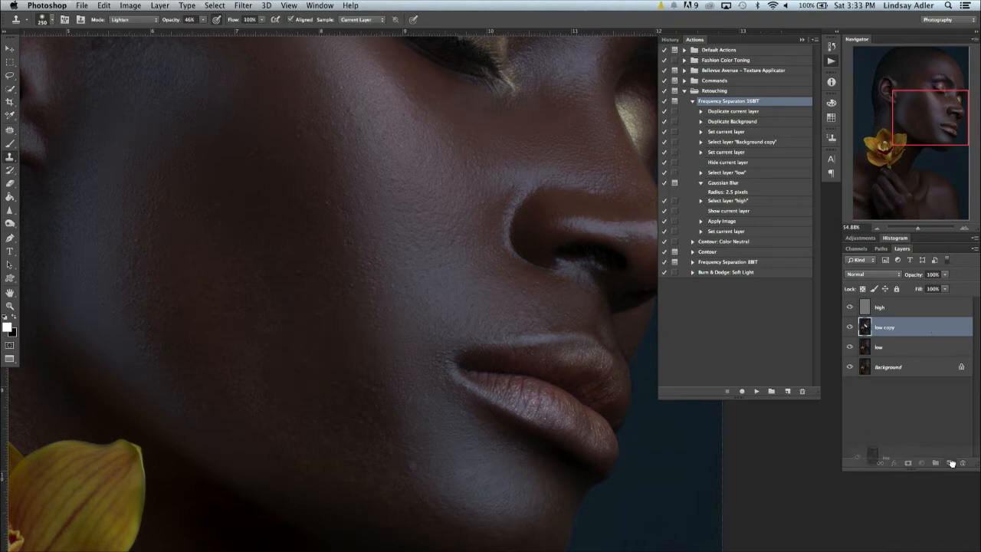
click(935, 351)
right_click(902, 328)
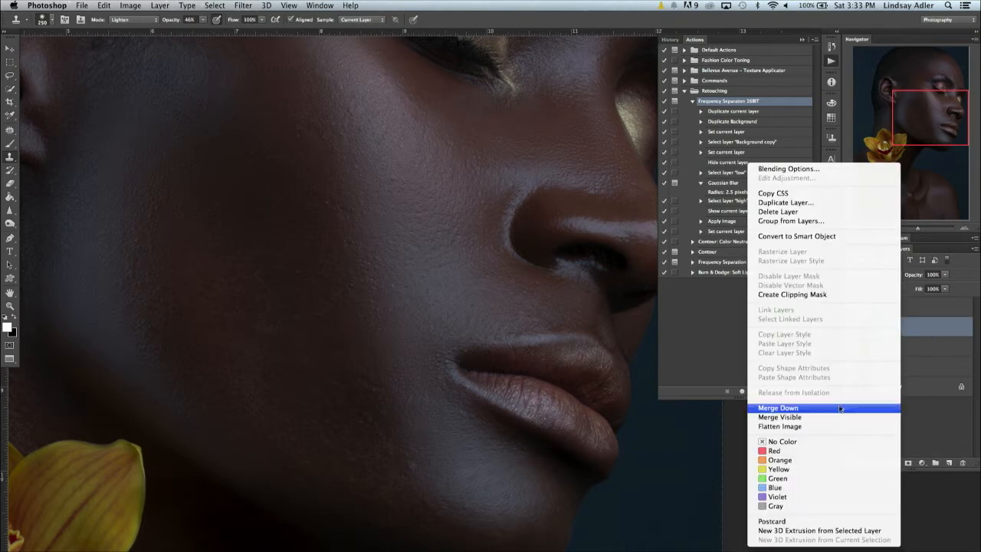
click(841, 408)
drag(950, 326, 950, 463)
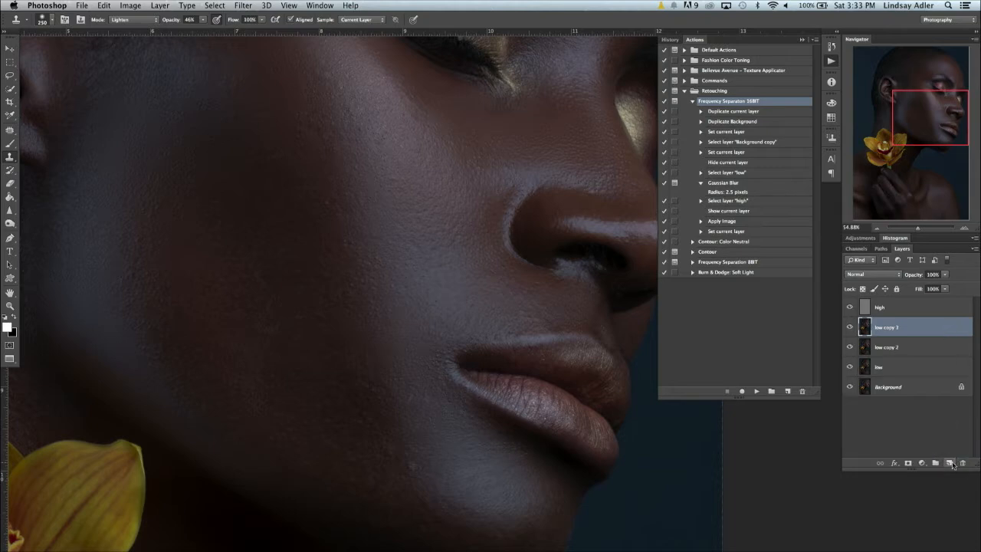
- Open the Portraiture filter on the duplicated low layer, base its skin tones mask on the shadowed cheek, and set Large smoothing to +4
click(244, 6)
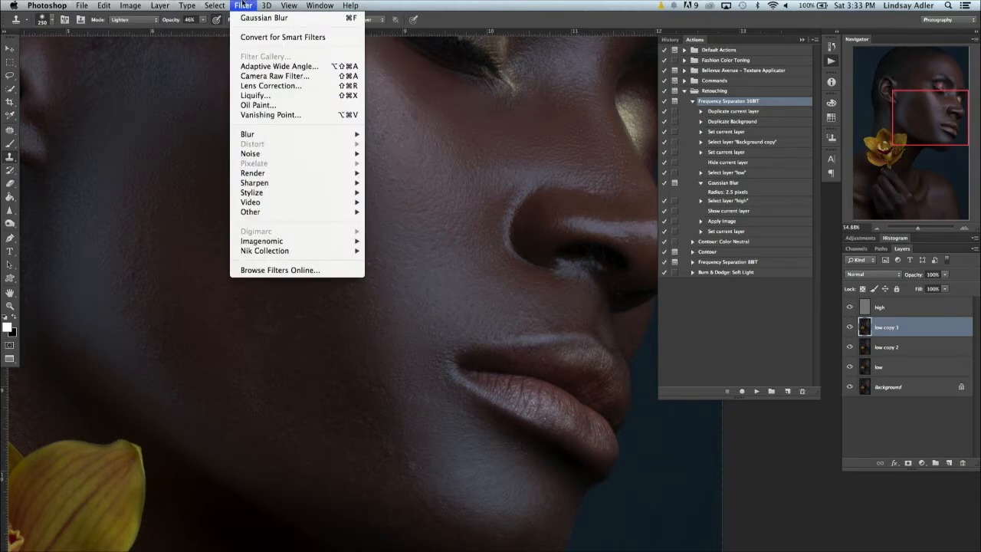
mouse_move(322, 242)
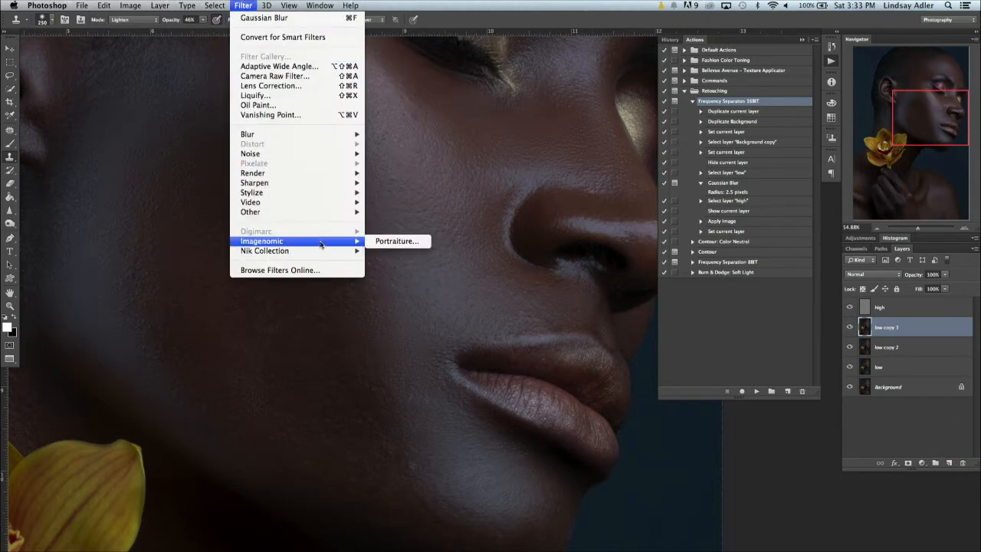
click(387, 244)
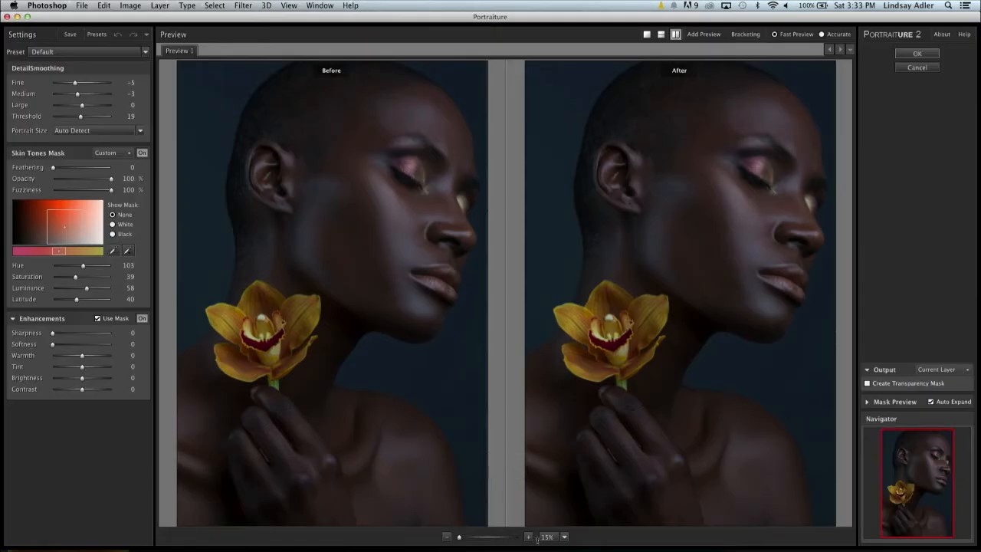
click(529, 538)
drag(419, 215, 339, 299)
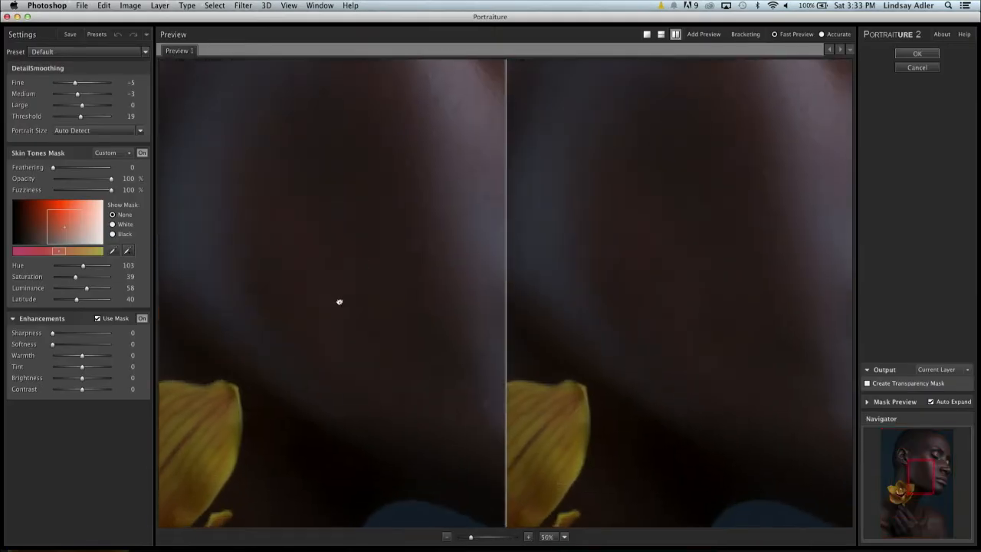
click(113, 250)
click(333, 207)
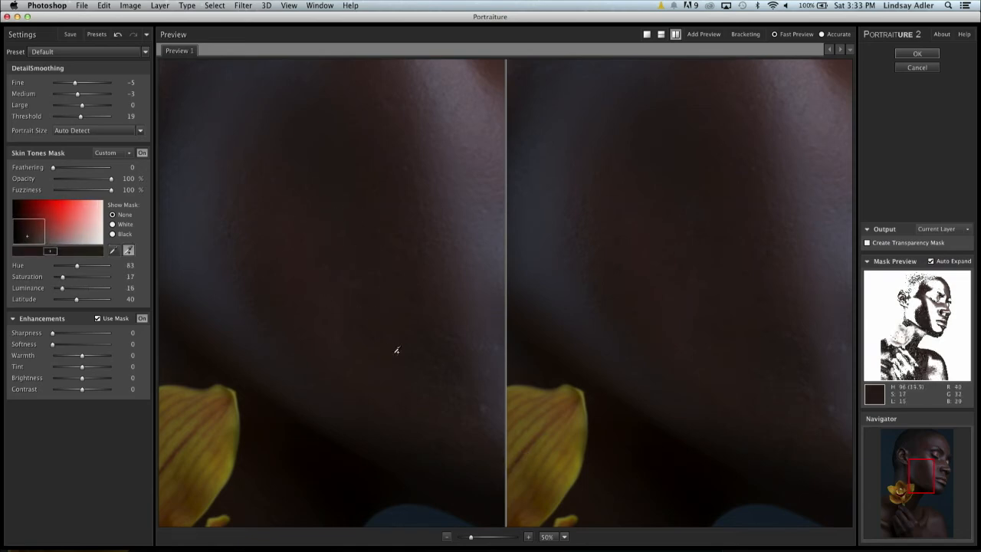
click(681, 245)
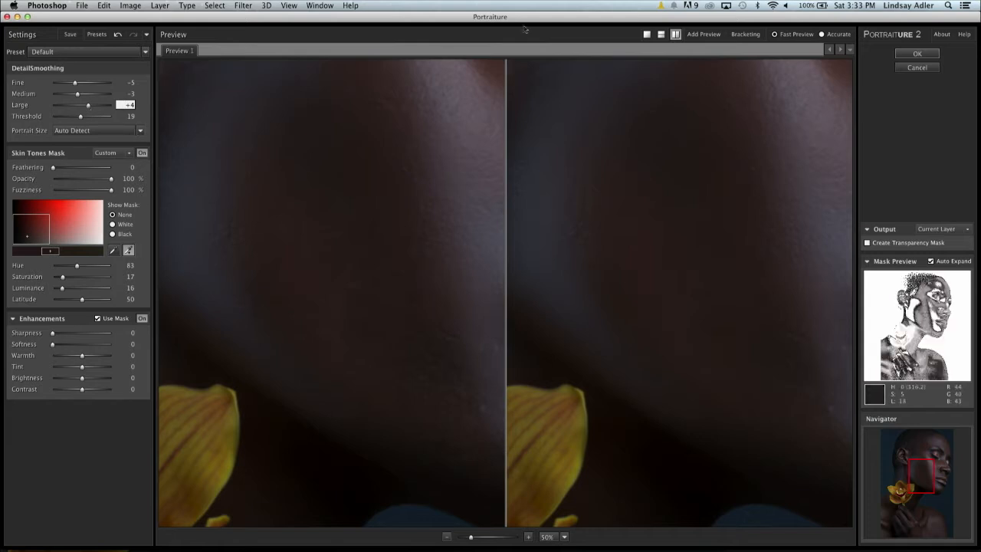
- Set Portraiture's Fine smoothing to +9 and Medium to +1 using a single full preview, and apply the filter
click(646, 35)
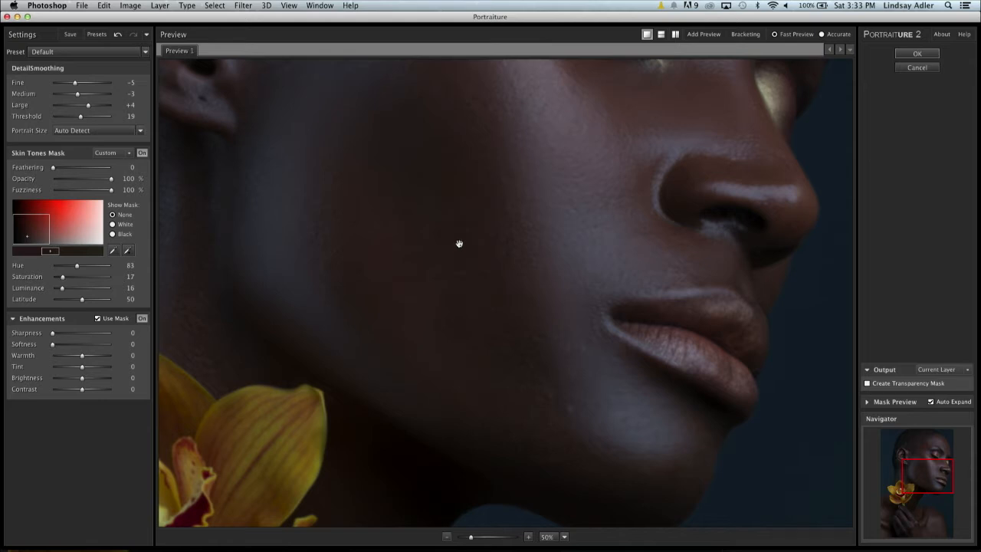
drag(82, 84, 95, 83)
click(900, 53)
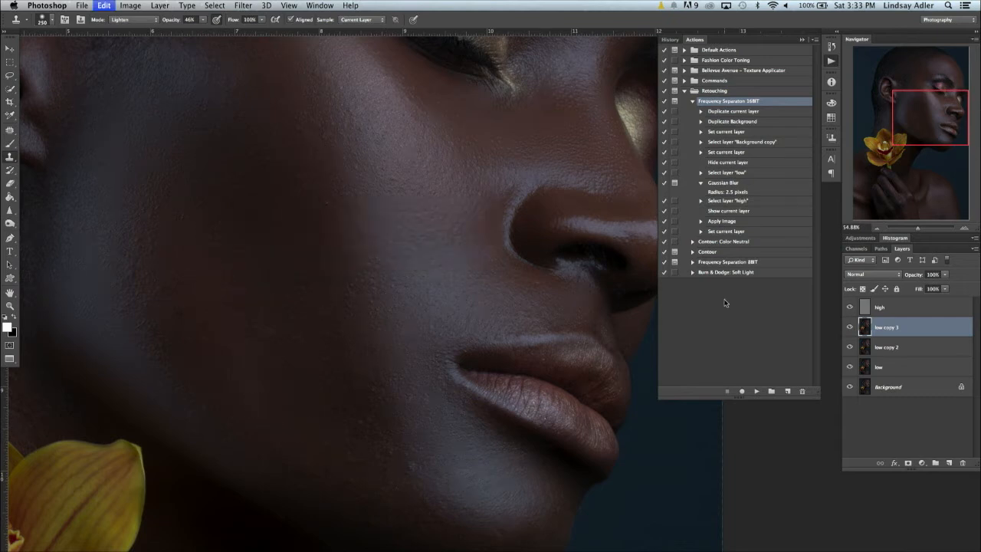
- Add a black mask to the smoothed low copy and reveal the smoothing on the cheek with a 700-pixel white brush
alt+click(909, 463)
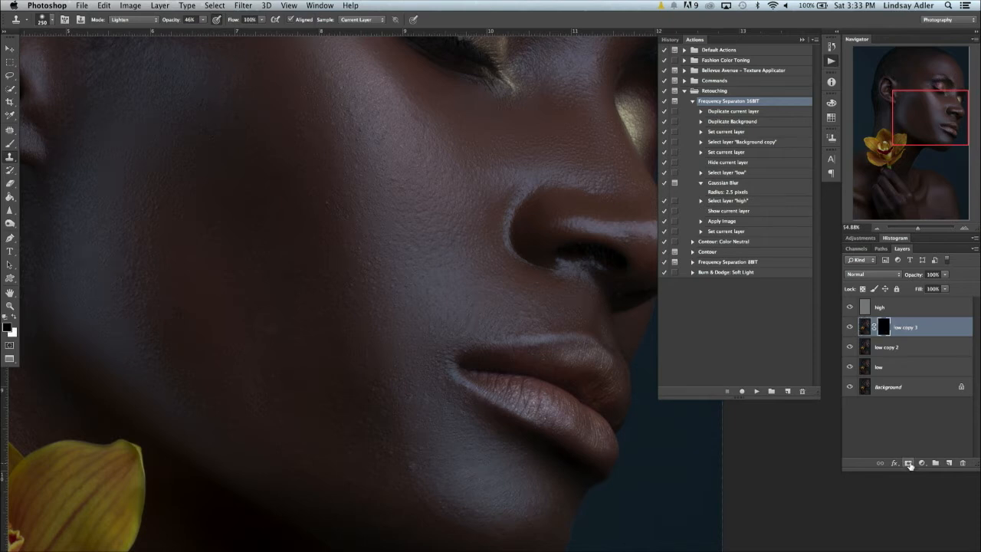
click(10, 144)
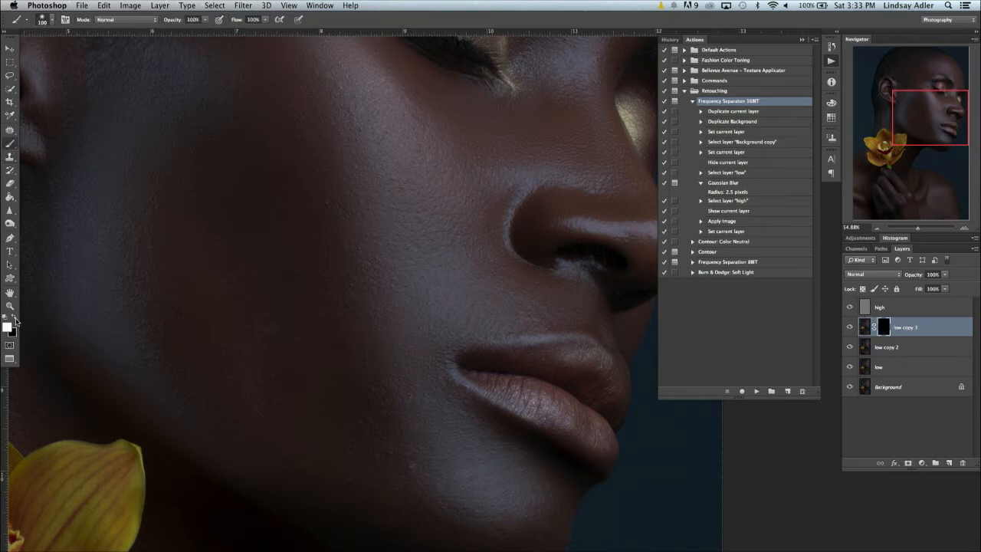
key(bracketright)
key(bracketright)
key(bracketright)
key(bracketright)
key(bracketright)
key(bracketright)
key(bracketright)
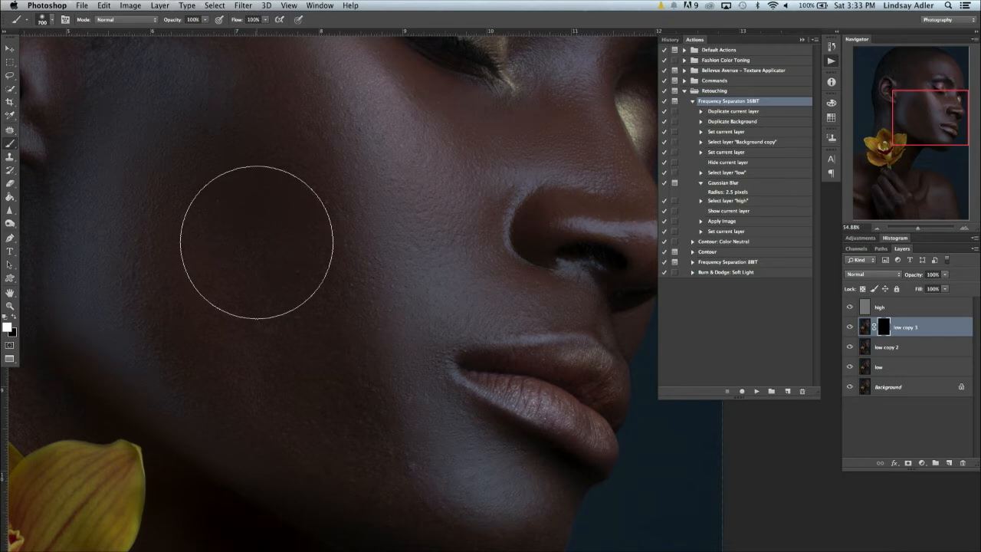
mouse_move(279, 168)
mouse_down()
mouse_move(312, 405)
mouse_move(327, 358)
mouse_up()
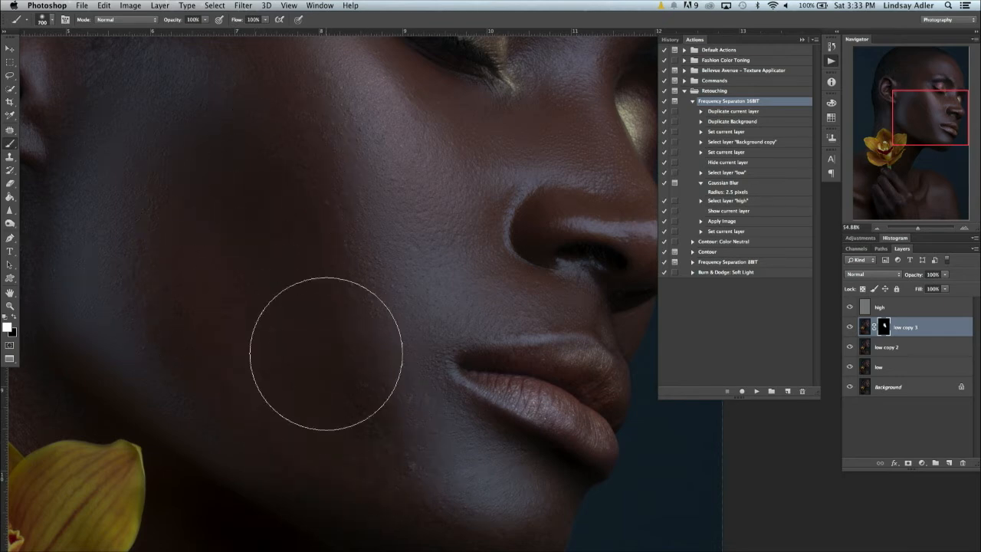
- Paint the smoothing in over the upper face, shoulder and upper arm on the mask with the 700-pixel white brush
scroll(326, 357, up, 5)
scroll(219, 240, up, 3)
scroll(220, 240, right, 3)
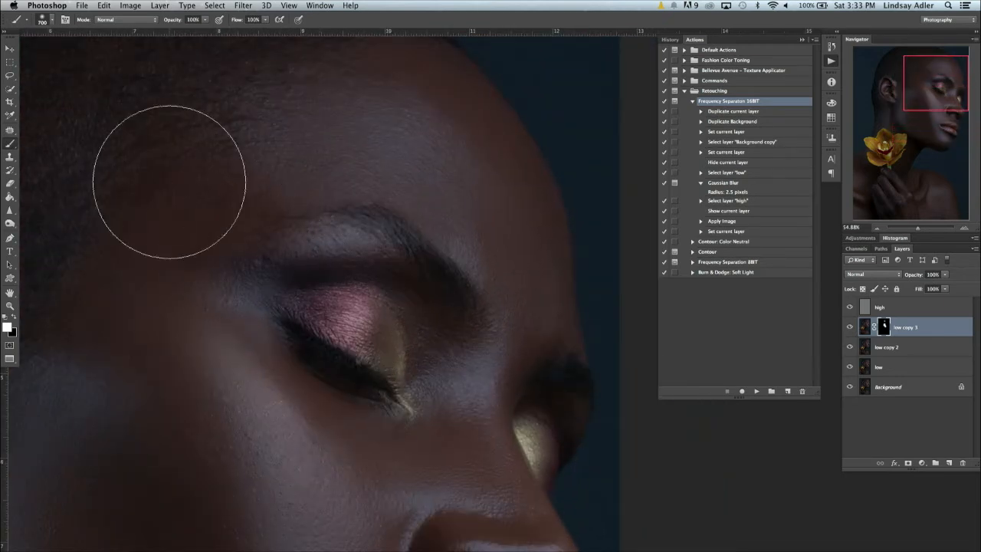
scroll(164, 252, down, 8)
scroll(164, 252, right, 3)
scroll(164, 252, down, 15)
scroll(158, 267, left, 4)
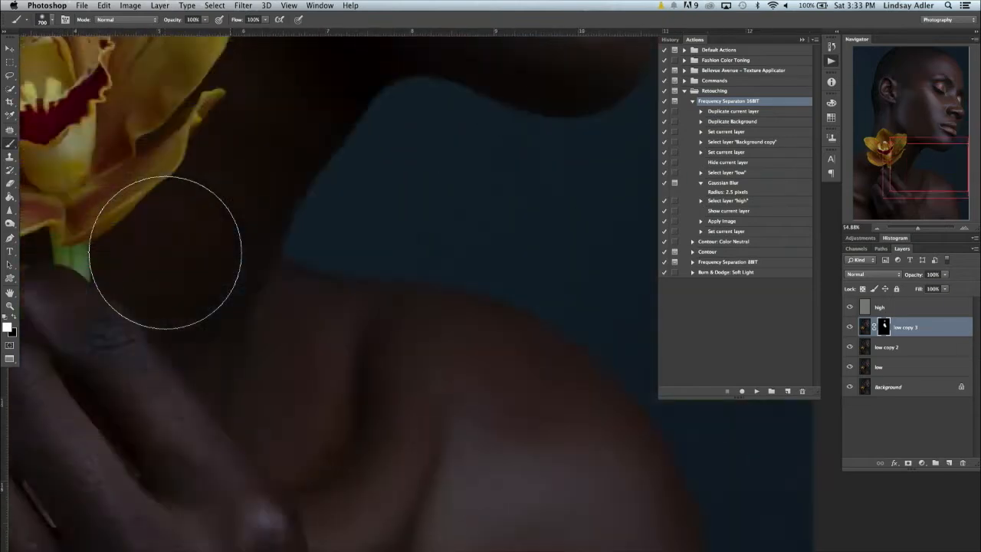
scroll(532, 240, right, 2)
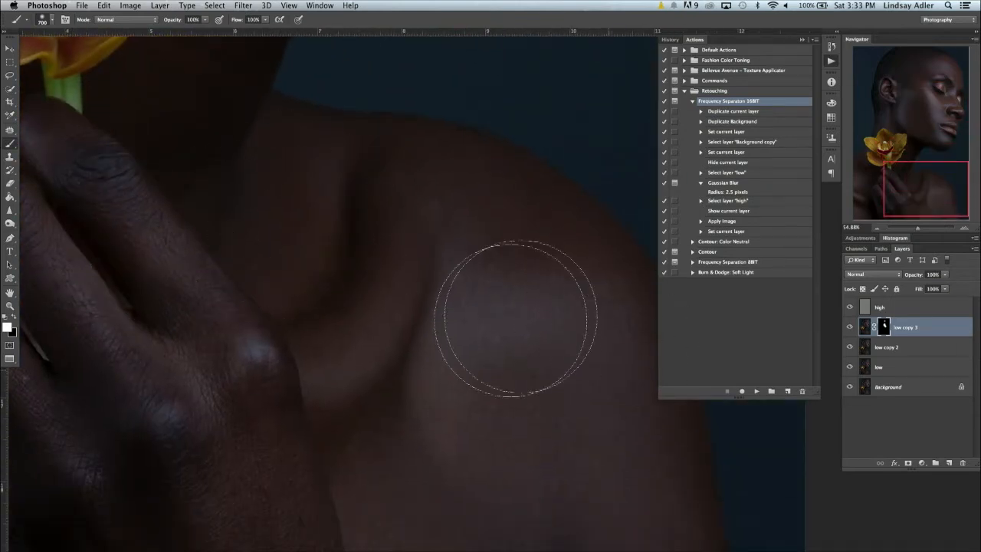
scroll(574, 324, down, 8)
scroll(574, 325, right, 3)
scroll(382, 387, left, 3)
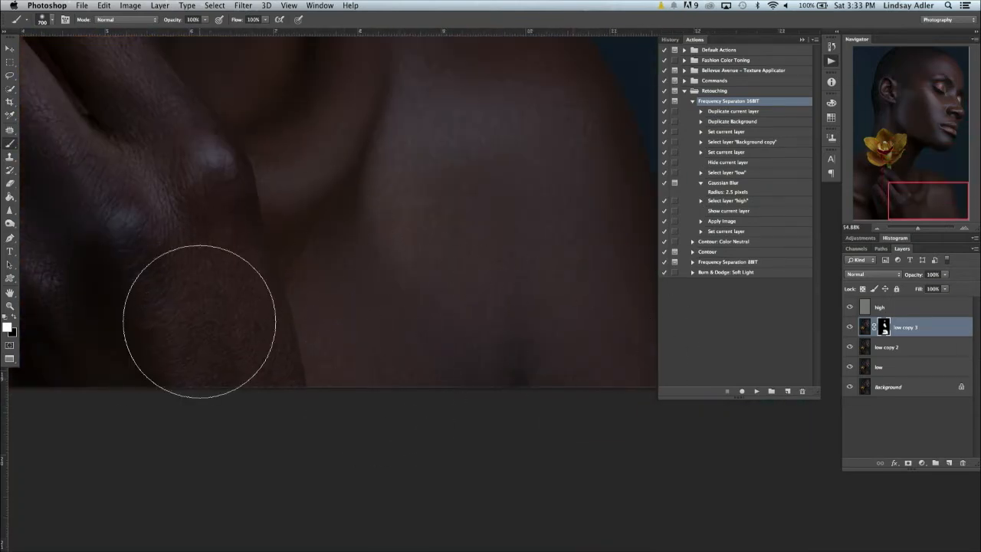
- Reveal the smoothing over the hand and the chest beside it with the 700-pixel white brush
scroll(197, 322, left, 5)
scroll(197, 322, up, 2)
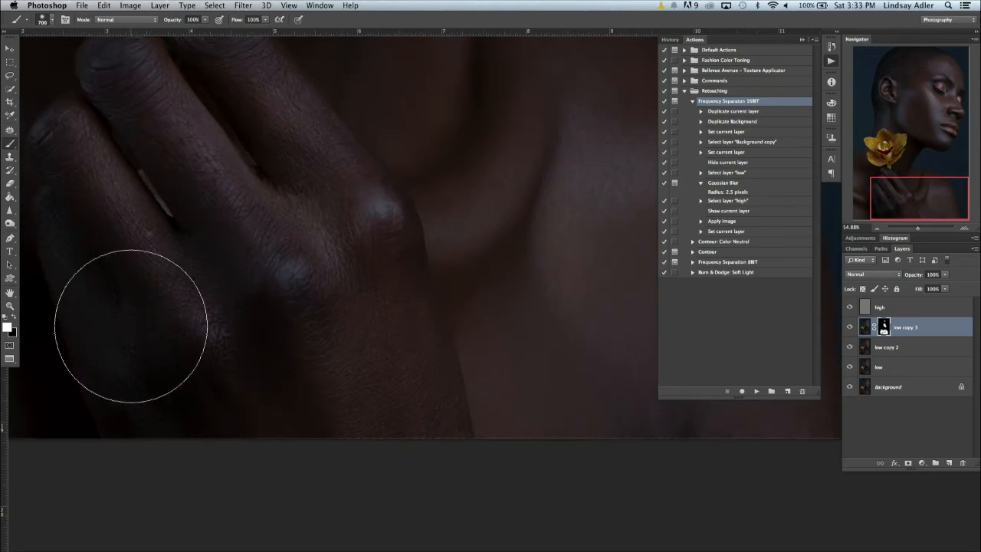
scroll(131, 322, left, 6)
scroll(516, 375, up, 2)
scroll(398, 367, right, 5)
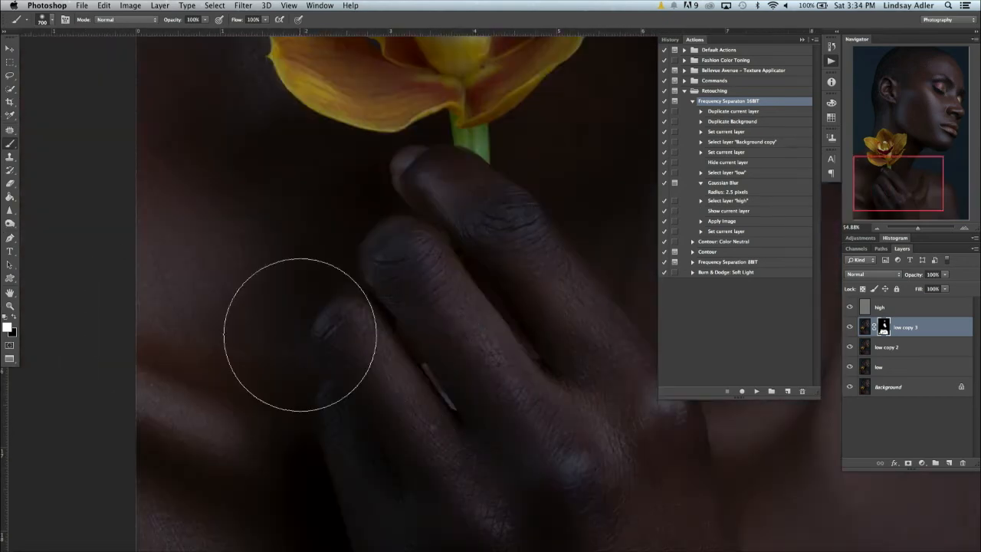
scroll(552, 449, down, 3)
scroll(552, 449, right, 3)
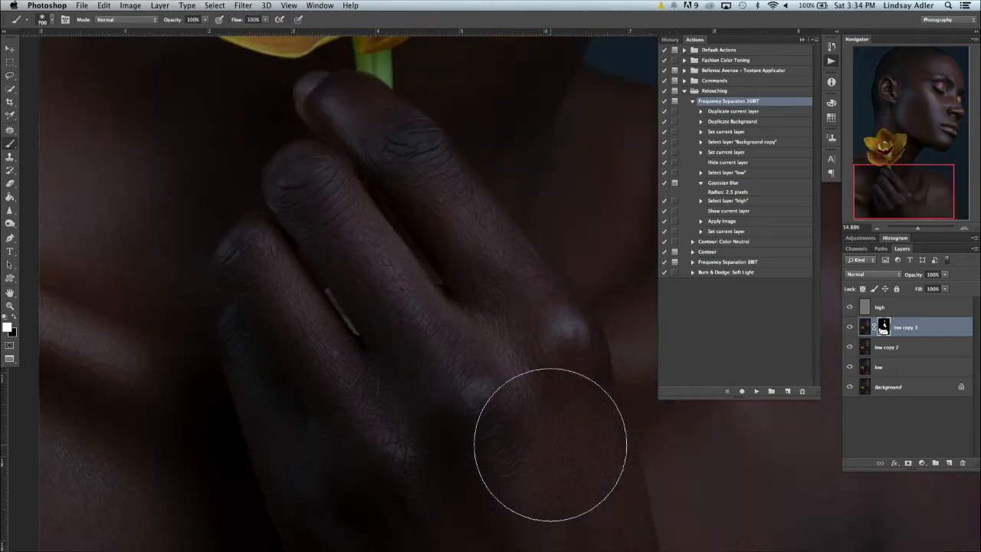
- Merge the masked low copy into the low copy beneath it and duplicate the merged layer
right_click(907, 330)
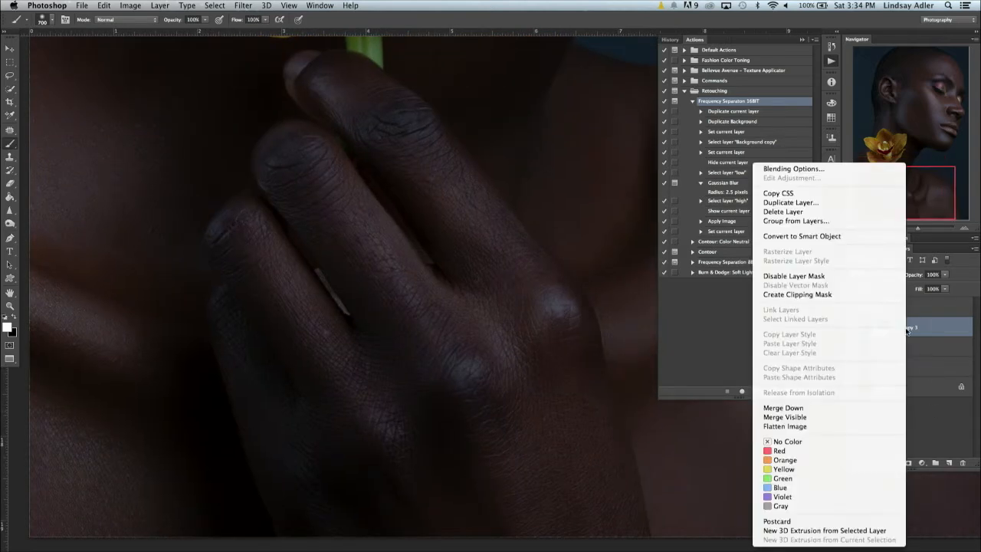
click(838, 406)
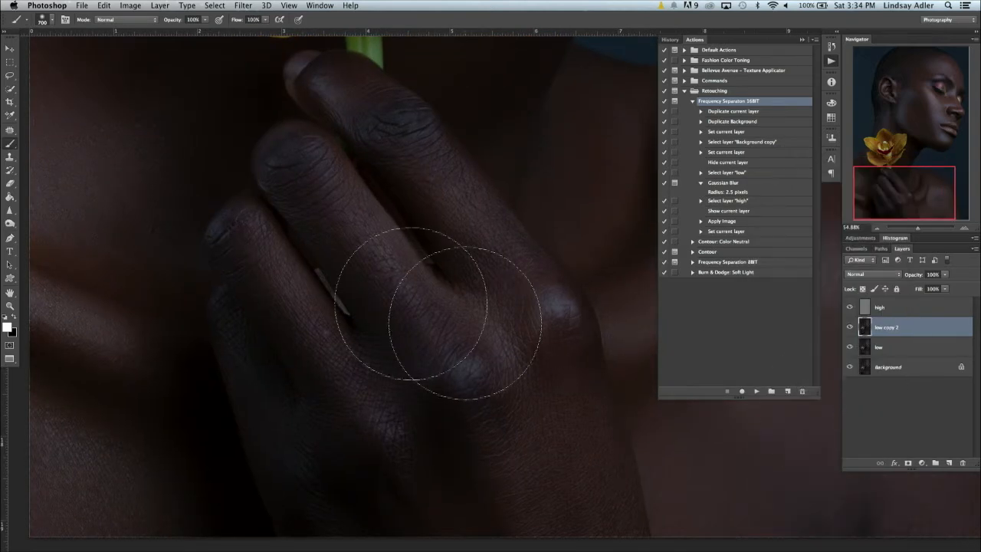
drag(950, 331, 948, 465)
- Open the Portraiture filter on the new duplicate and sample the finger's skin tone for the skin tones mask
click(214, 6)
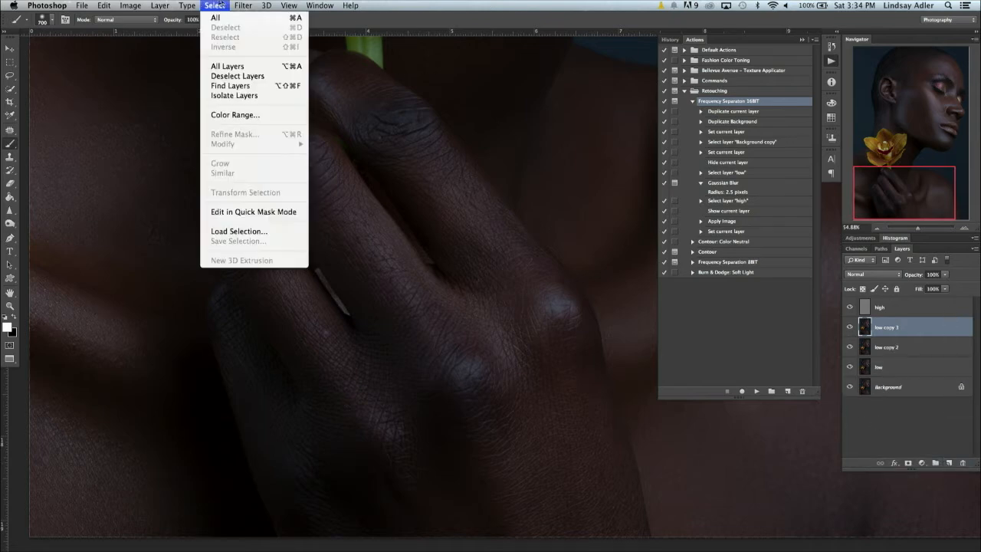
mouse_move(333, 243)
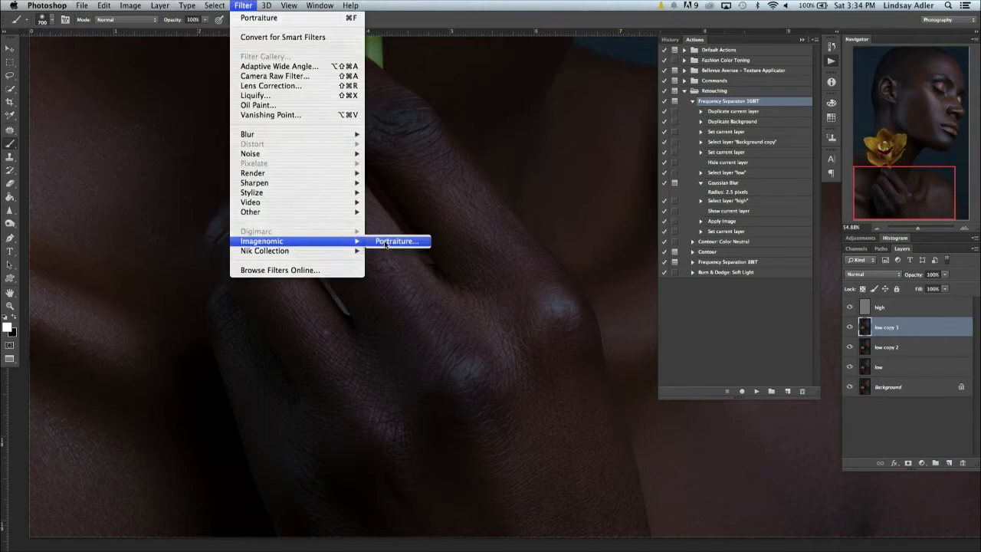
click(392, 242)
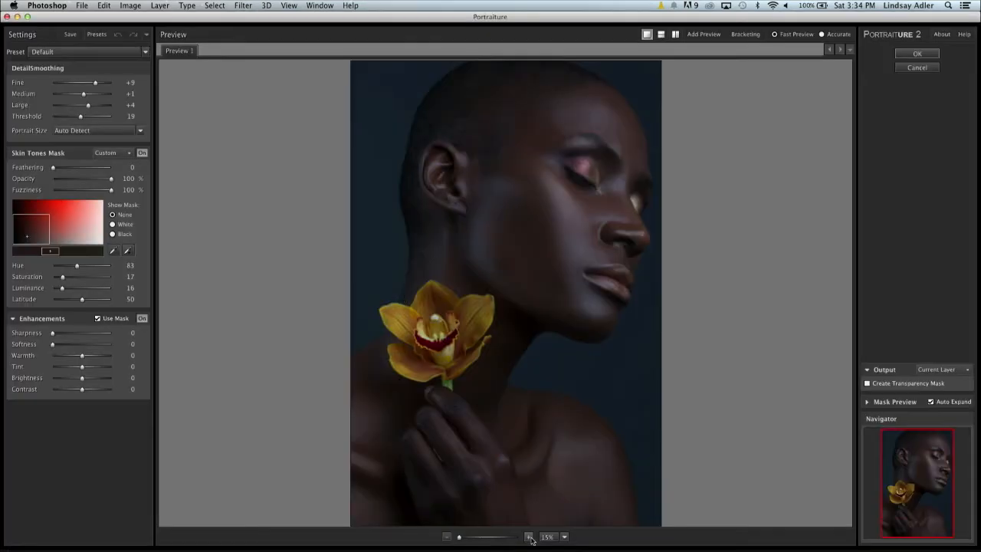
click(528, 536)
scroll(528, 414, down, 5)
scroll(530, 398, down, 3)
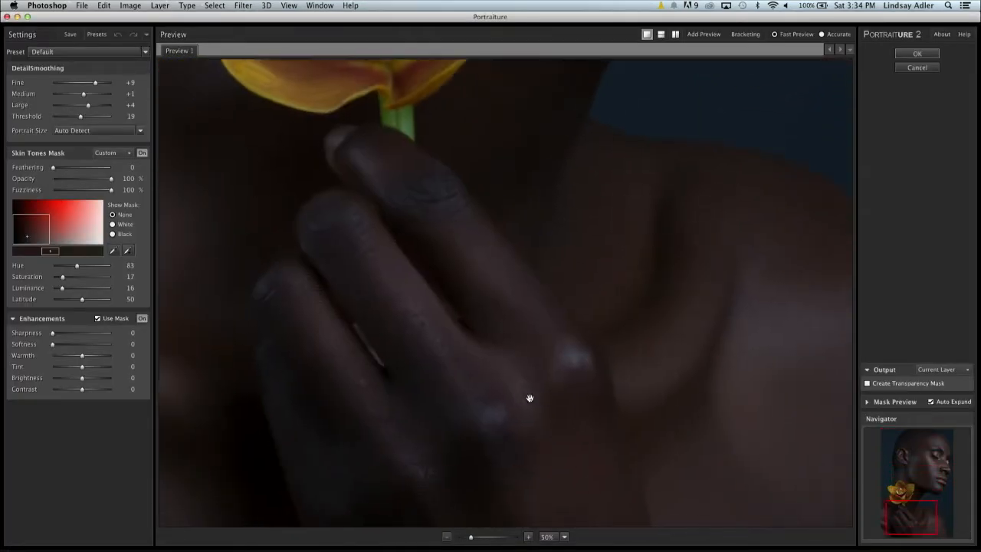
click(114, 251)
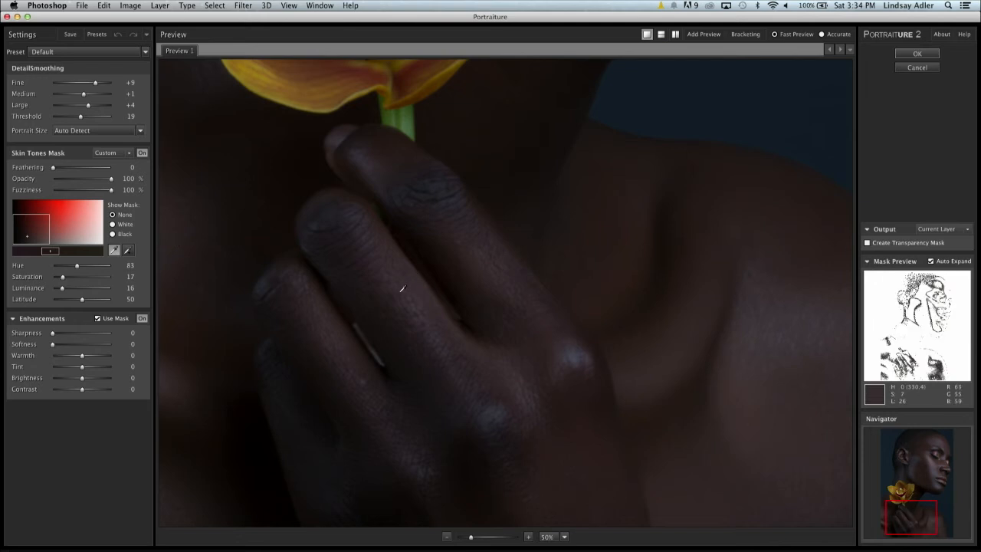
click(390, 307)
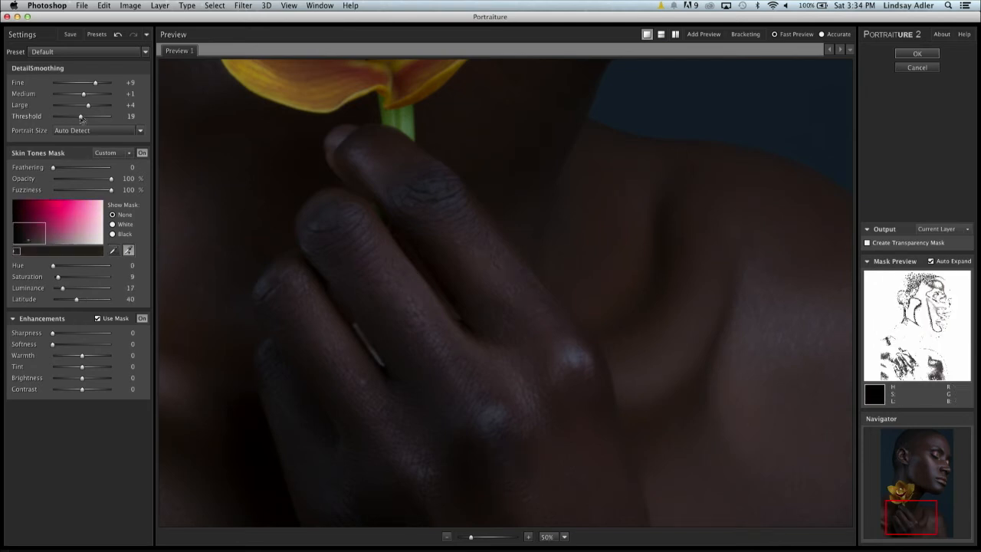
- Set Portraiture's smoothing to Medium +10, Large +13 and Threshold 38, and apply the filter
drag(84, 94, 93, 95)
click(96, 106)
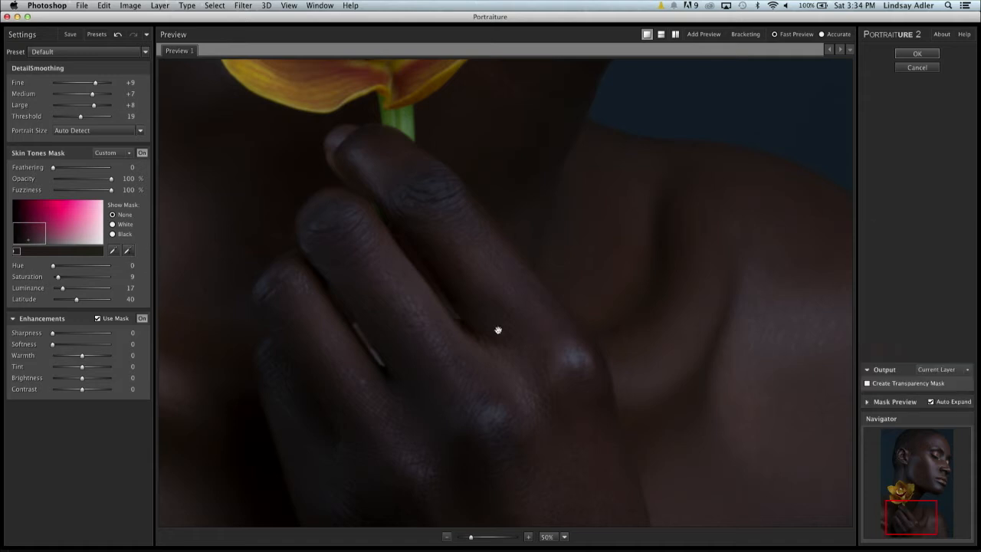
click(108, 116)
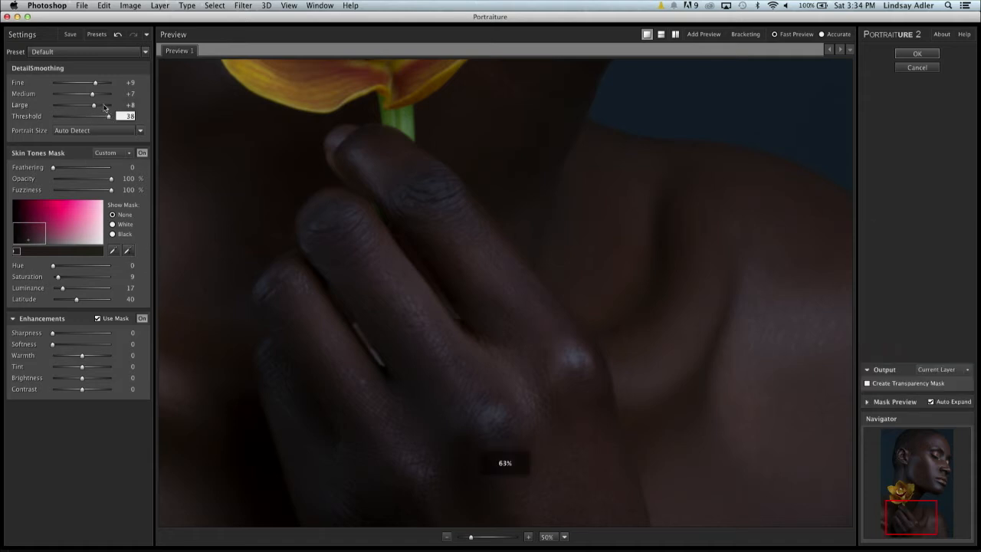
click(102, 106)
click(97, 94)
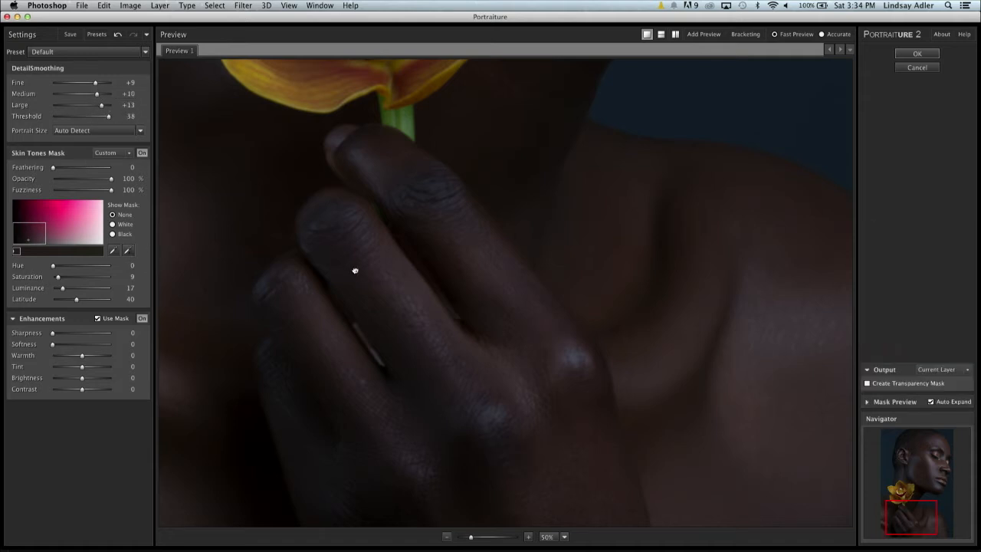
click(919, 53)
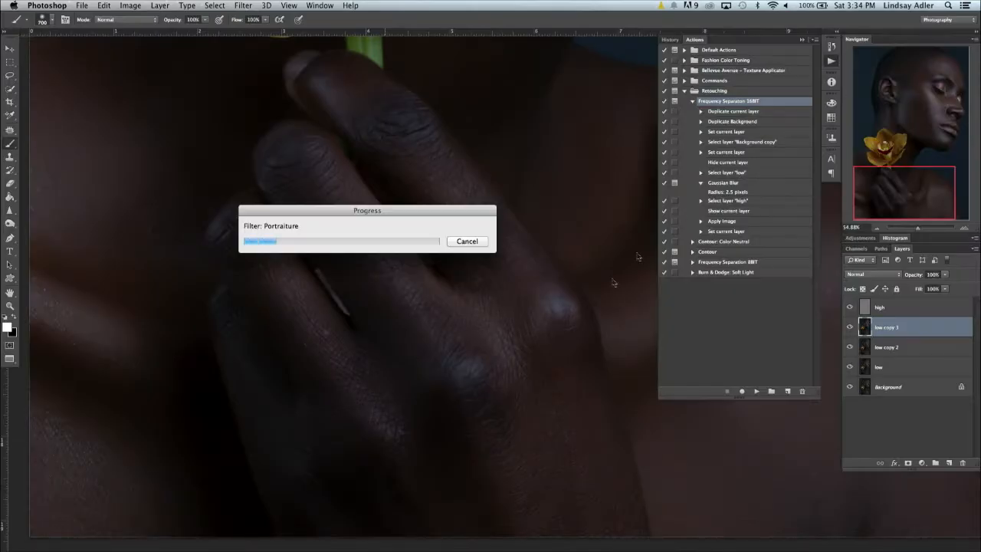
- Add a black mask to the newly smoothed layer and reveal the smoothing on the hand with a 400-pixel white brush
alt+click(907, 463)
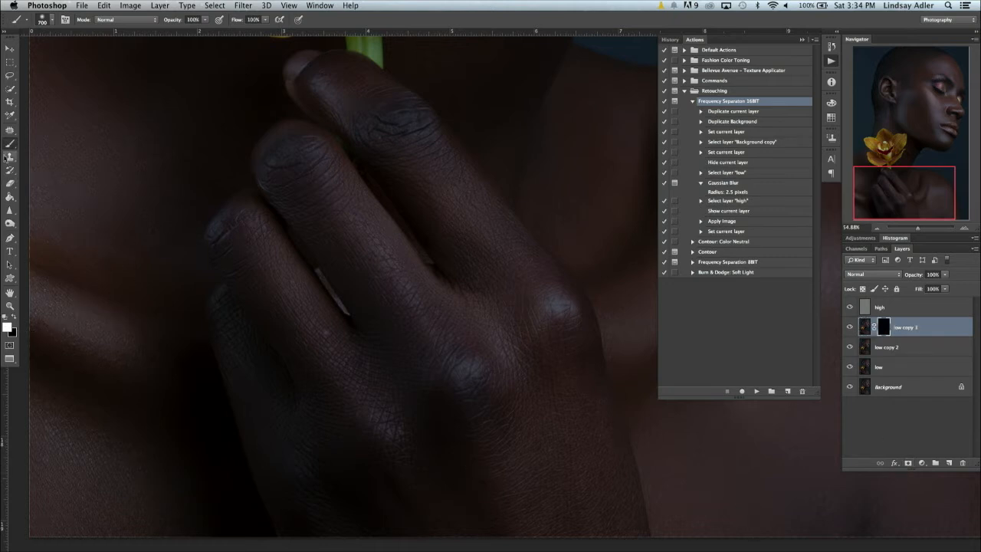
key(bracketleft)
key(bracketleft)
key(bracketleft)
key(bracketleft)
- View the whole portrait and compare the original background with the retouched layers by toggling the other layers' visibility
mouse_move(920, 227)
mouse_down()
mouse_move(890, 228)
mouse_move(912, 232)
mouse_up()
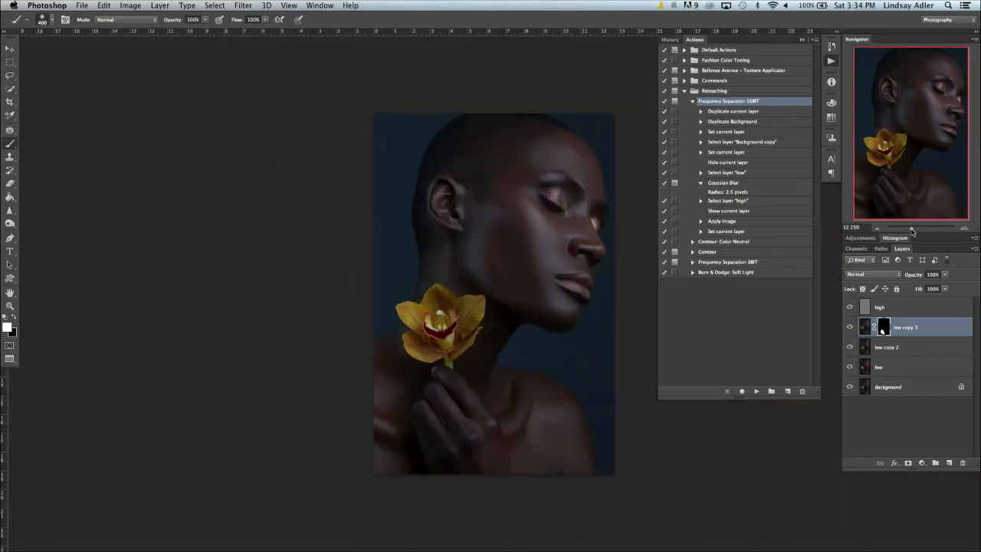
alt+click(848, 389)
alt+click(848, 389)
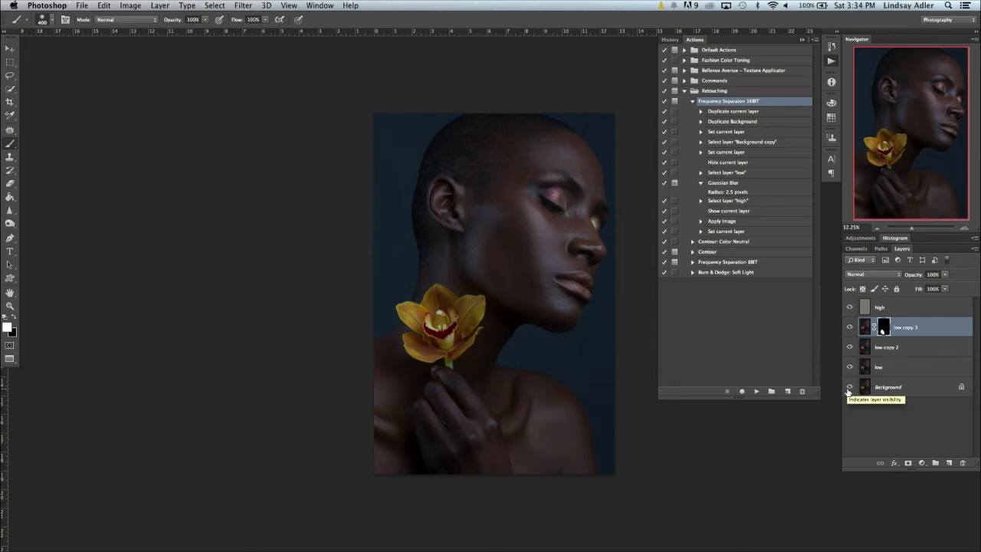
alt+click(848, 389)
alt+click(848, 389)
alt+click(848, 389)
alt+click(848, 389)
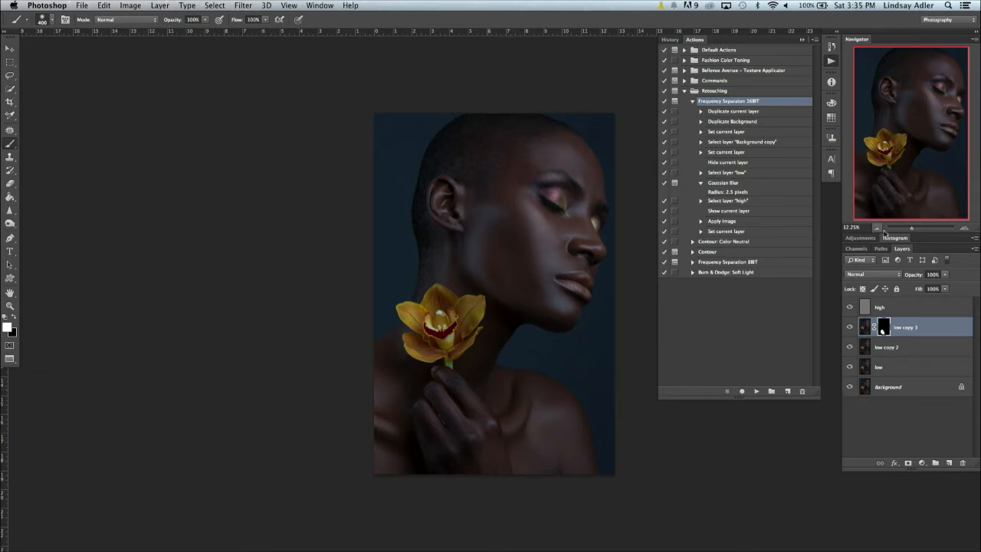
- Examine the smoothed skin up close on the cheek, nose and lips, and compare it with the hand
drag(912, 229, 918, 232)
drag(908, 129, 942, 112)
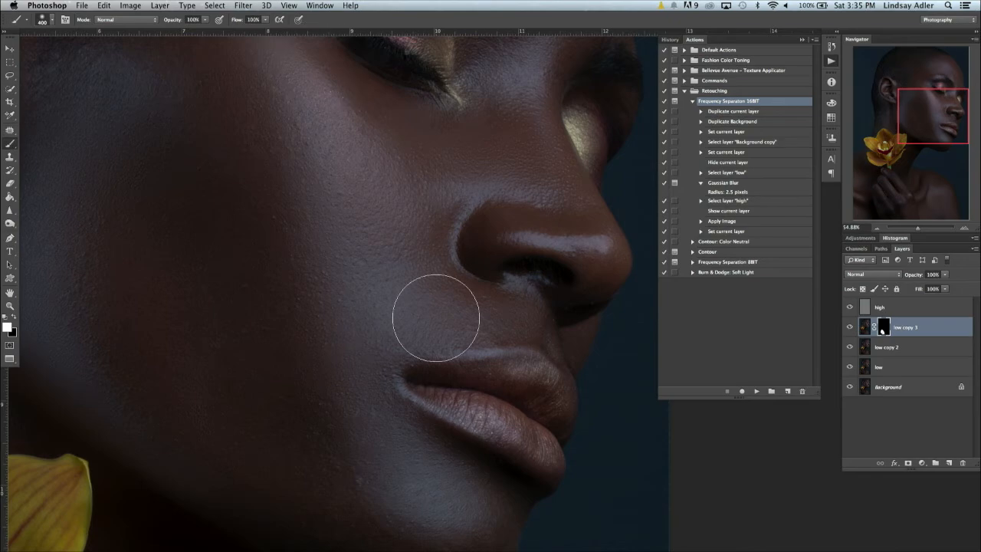
scroll(436, 317, down, 15)
scroll(436, 317, left, 5)
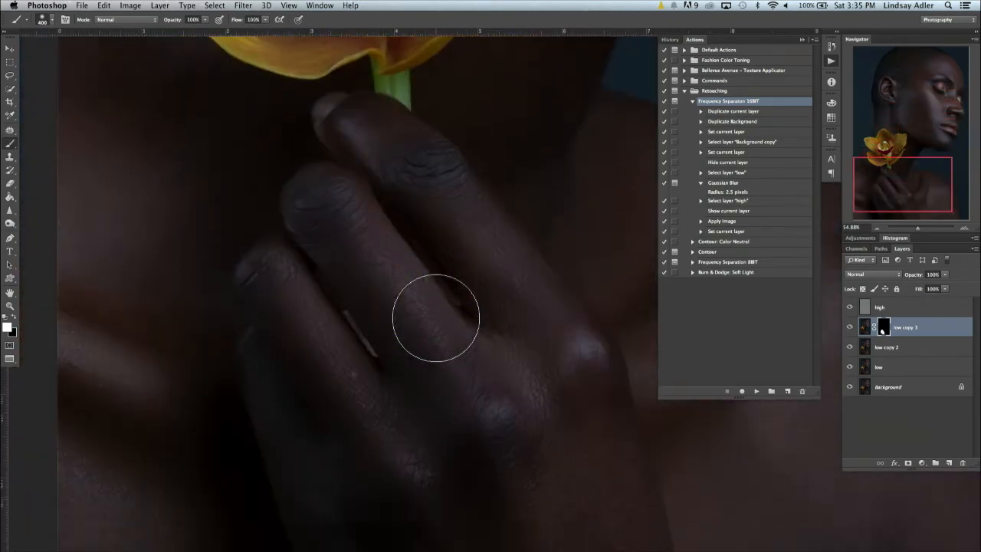
scroll(506, 344, up, 15)
scroll(506, 344, right, 5)
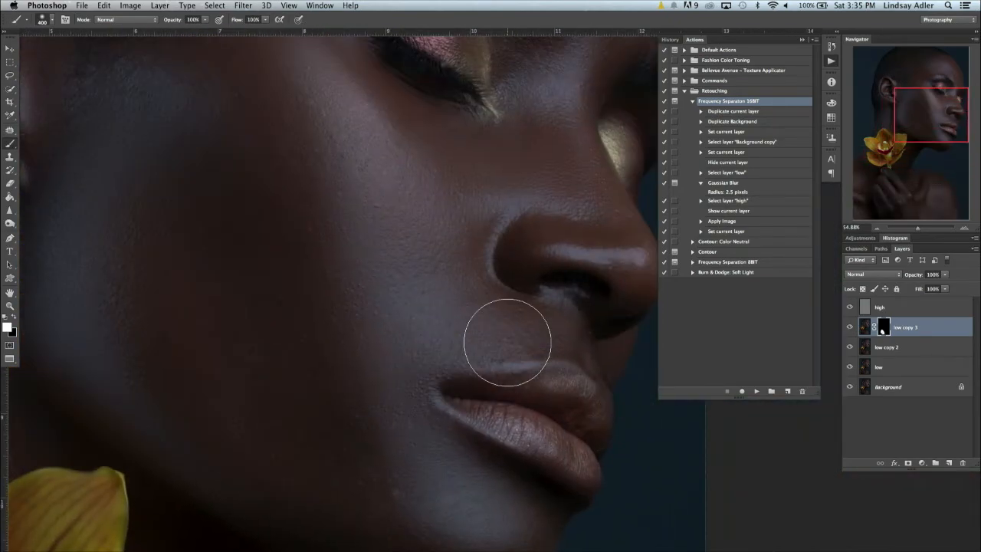
scroll(429, 423, up, 4)
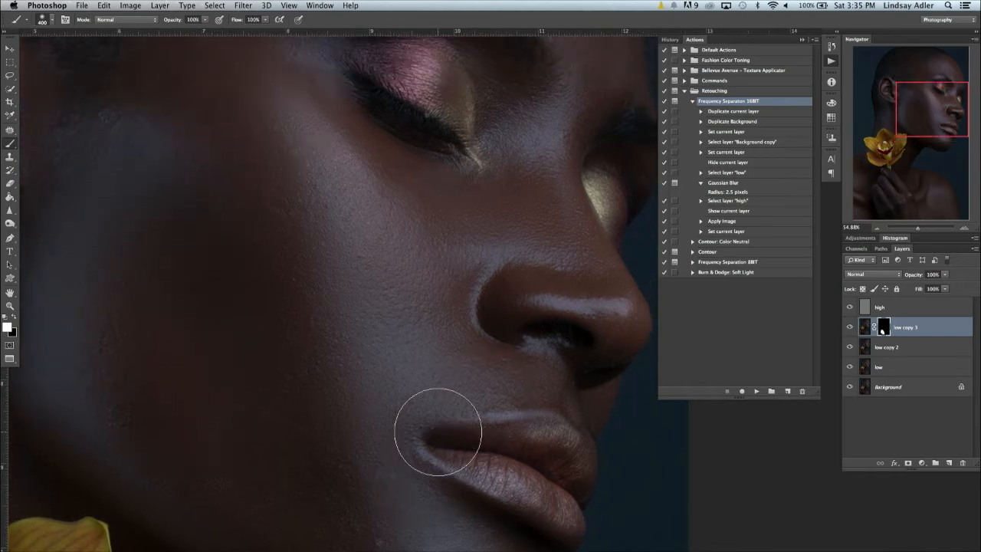
scroll(521, 260, up, 3)
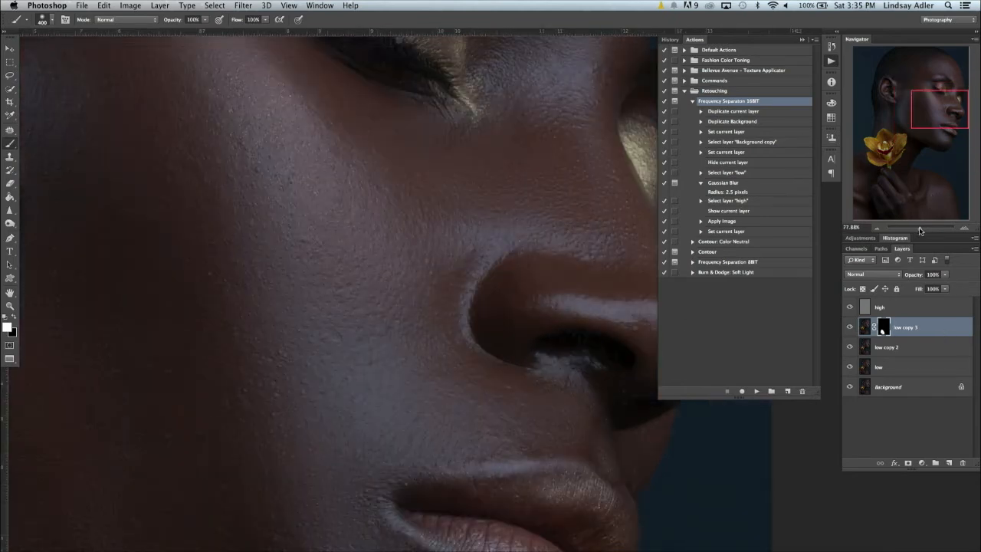
- Hide every layer beneath the high layer and add a Levels adjustment above it with input levels 97 and 160
click(879, 310)
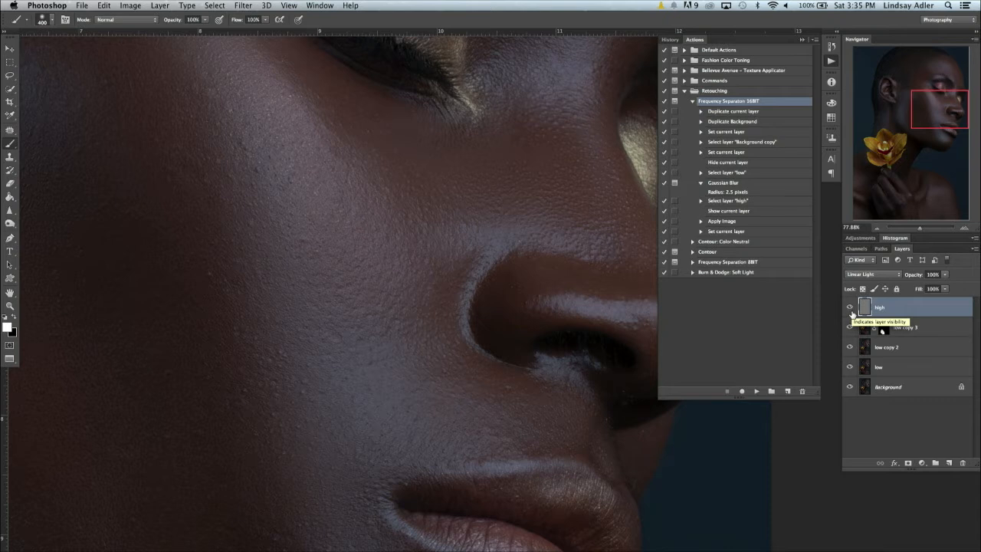
drag(849, 328, 848, 412)
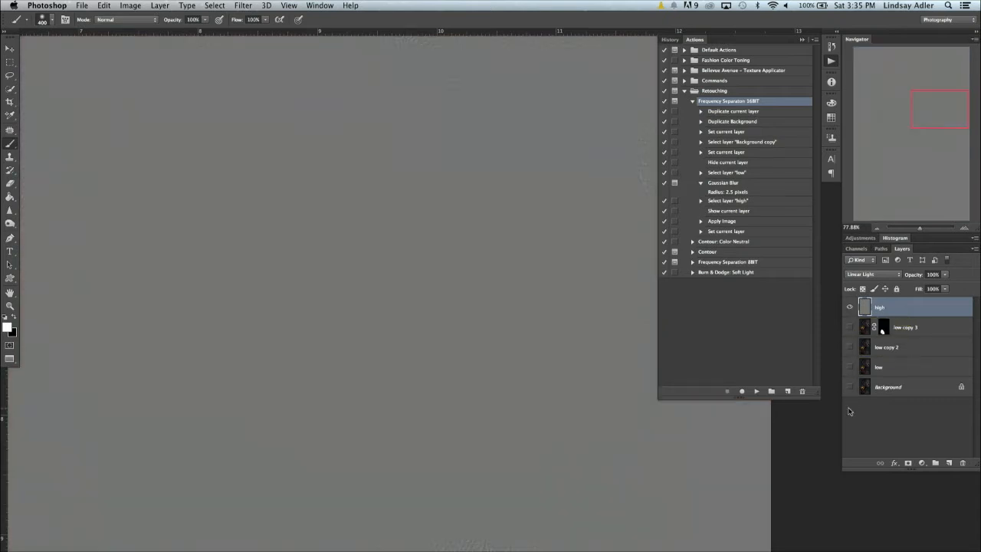
click(922, 463)
click(935, 507)
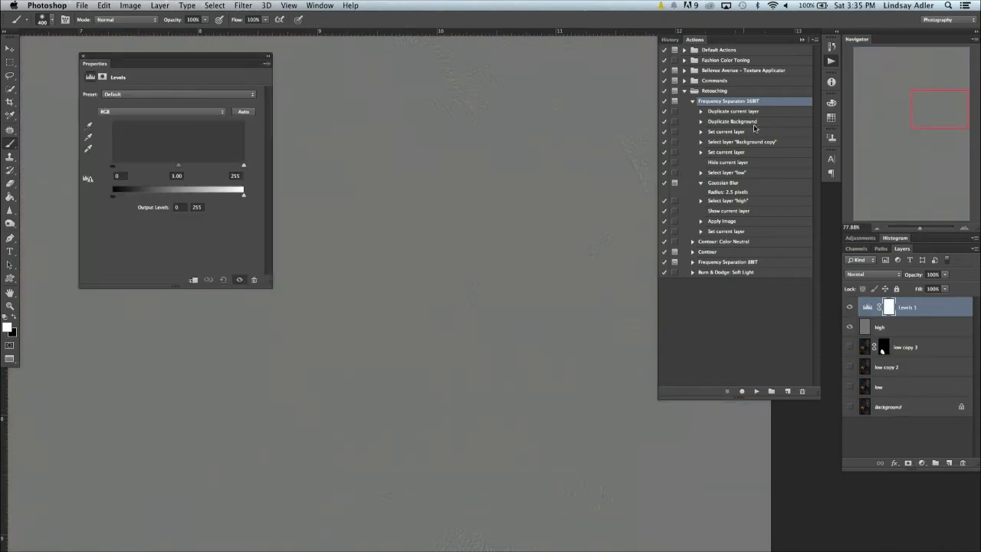
drag(239, 166, 195, 166)
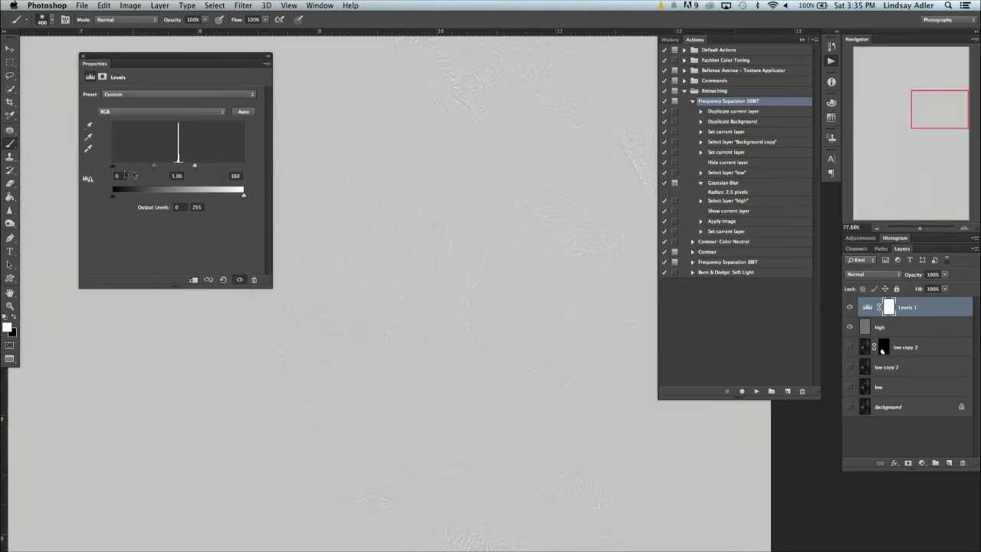
drag(117, 168, 163, 171)
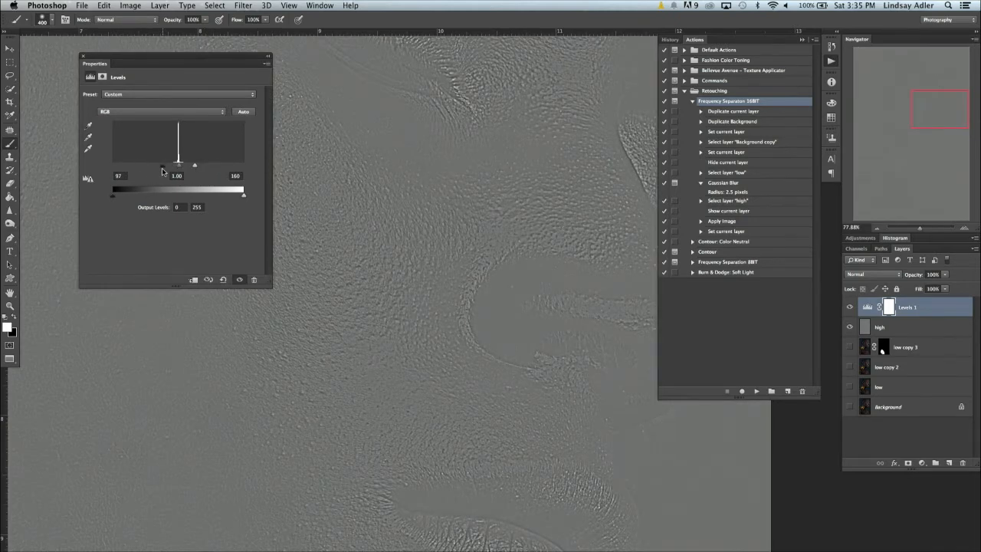
click(84, 61)
- Choose the Spot Healing Brush and examine the isolated skin texture across the cheek, eye, forehead and nose
click(10, 128)
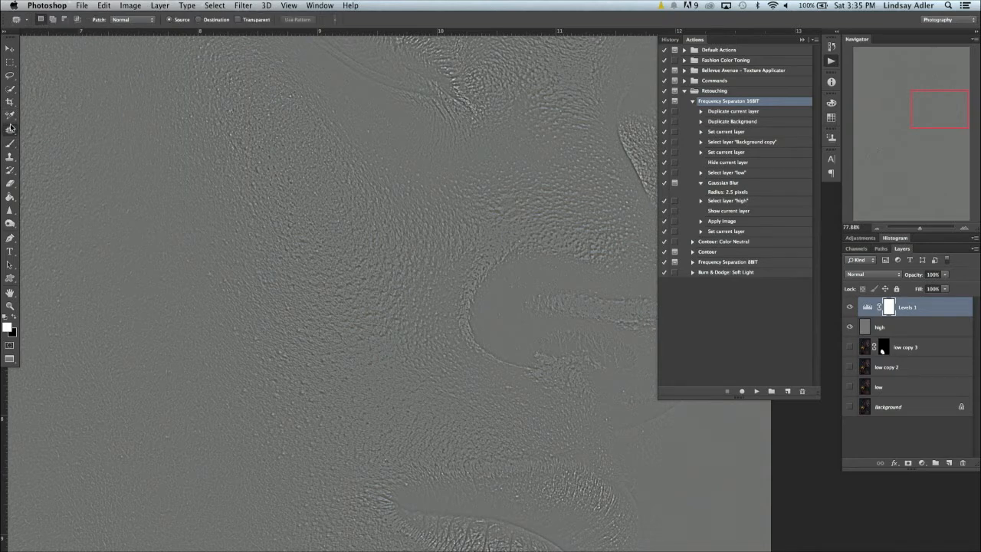
click(31, 127)
scroll(258, 204, left, 10)
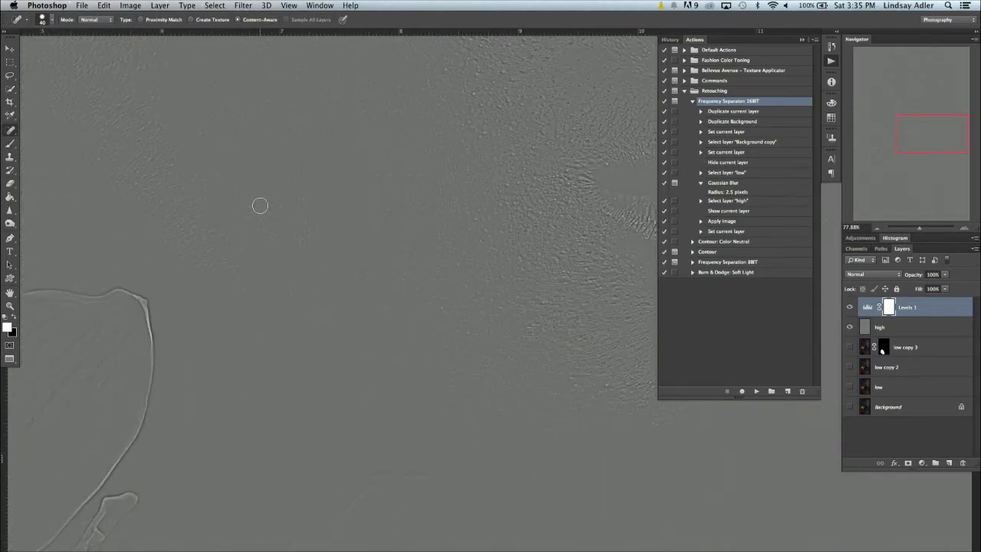
scroll(260, 206, up, 10)
scroll(260, 205, right, 4)
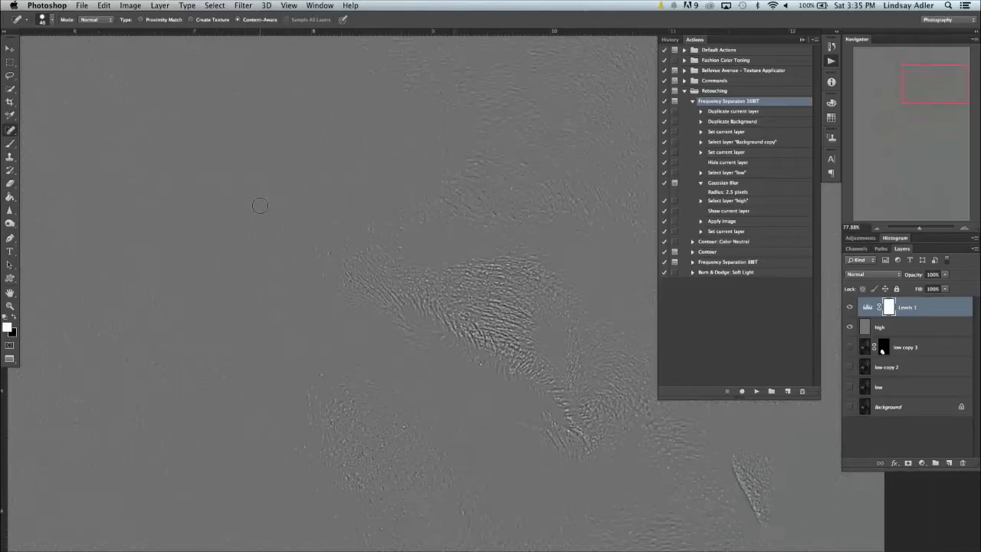
scroll(259, 206, right, 6)
scroll(260, 206, down, 2)
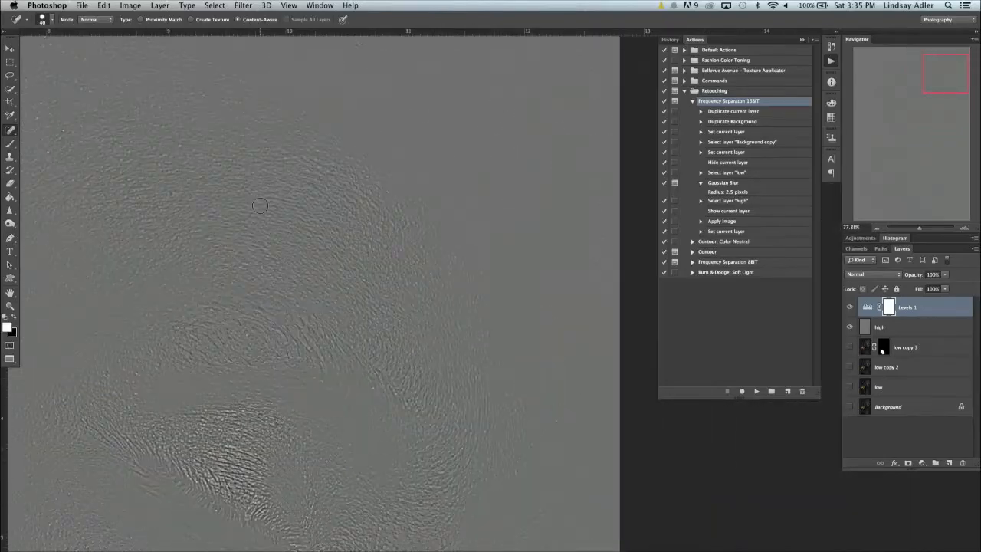
scroll(260, 206, left, 6)
scroll(260, 205, down, 8)
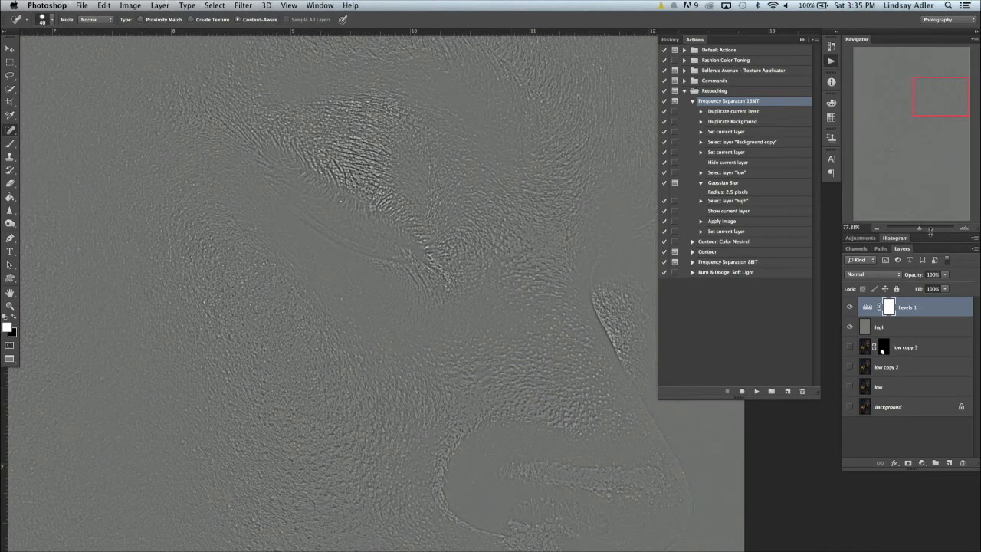
drag(929, 230, 923, 229)
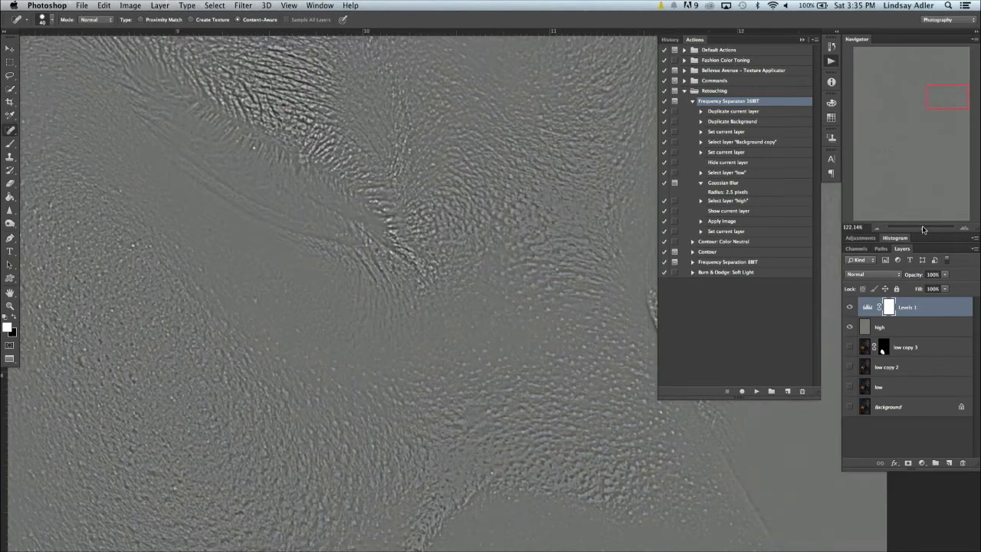
- Set up the Clone Stamp on the high layer with Normal mode and 36% opacity
click(9, 157)
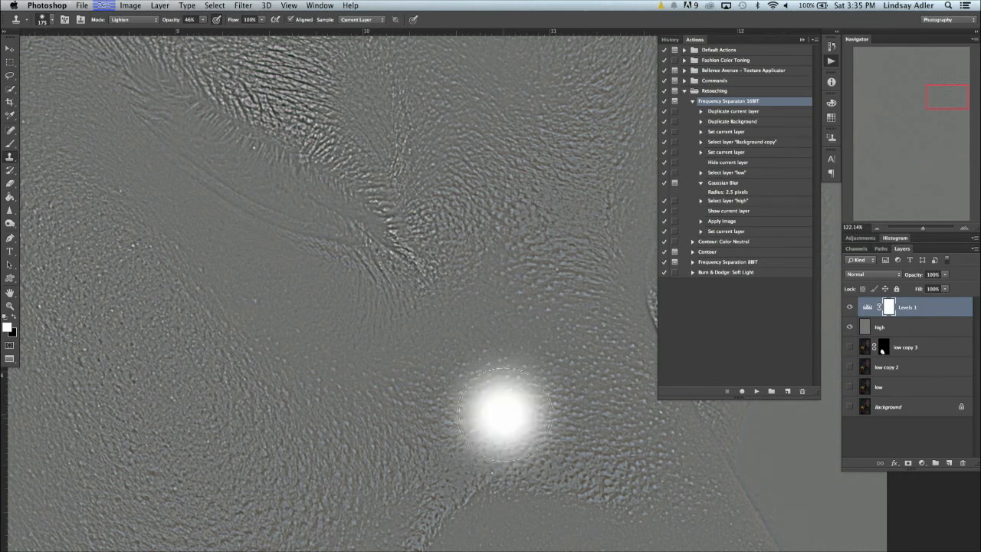
click(863, 327)
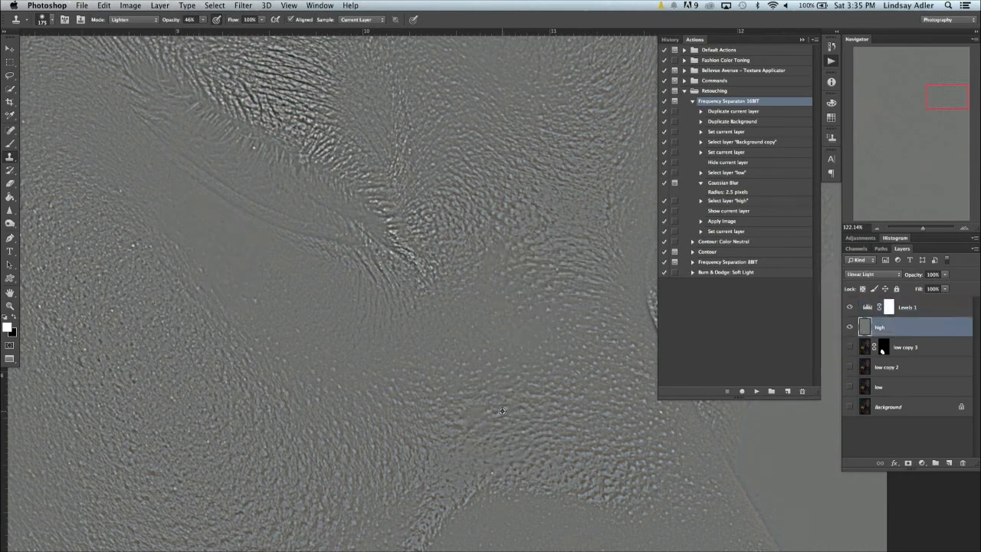
click(203, 21)
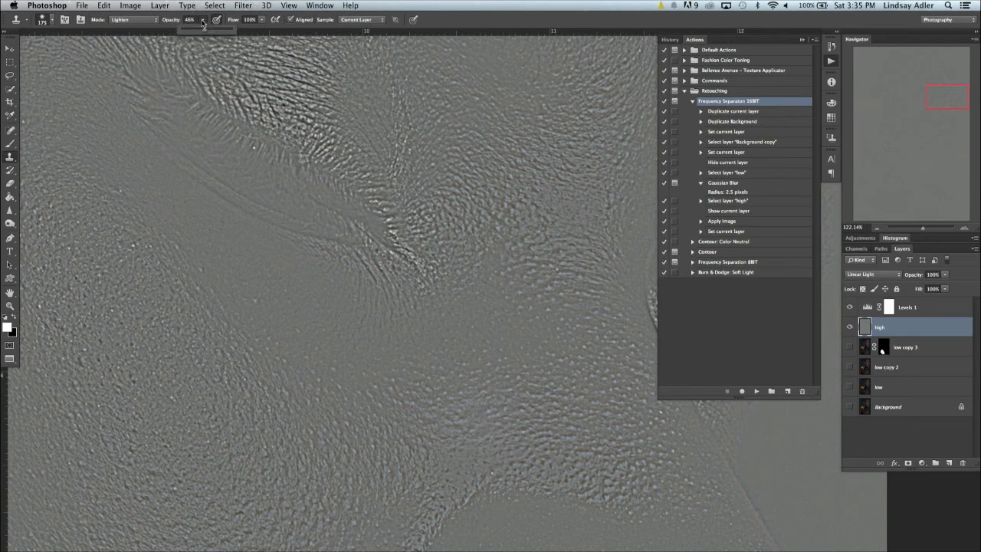
click(133, 20)
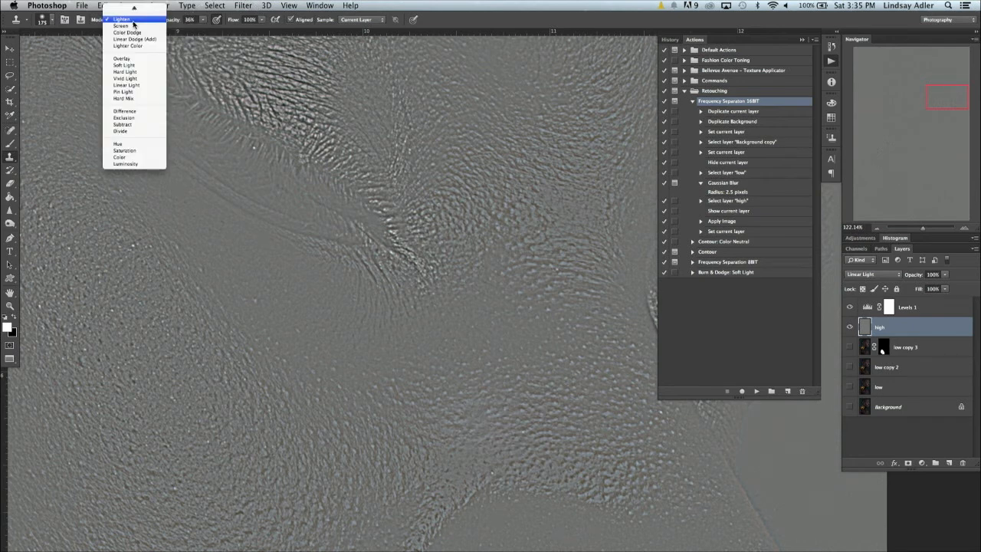
click(609, 386)
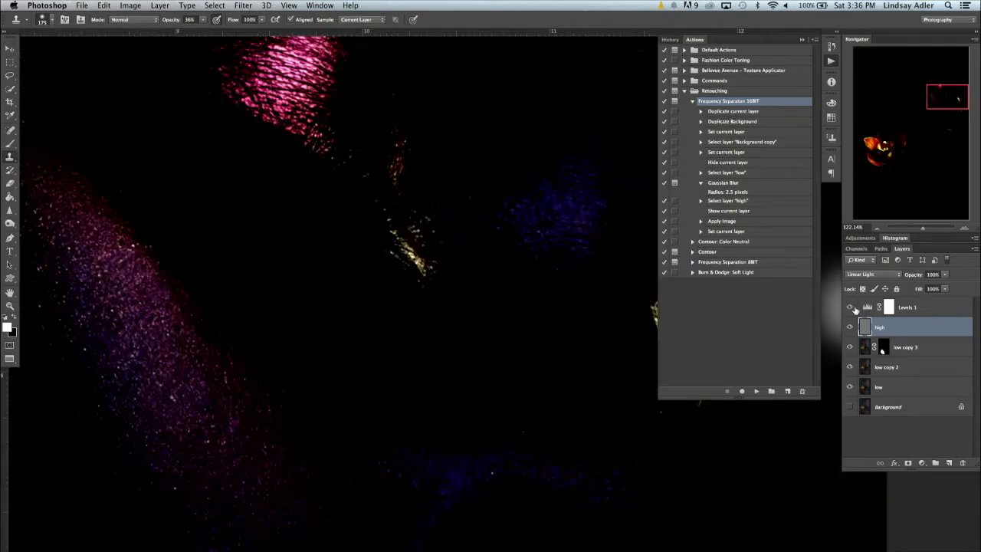
- Restore the full-colour view with the Levels layer hidden, and sample skin texture on the nose bridge as the clone source
click(849, 307)
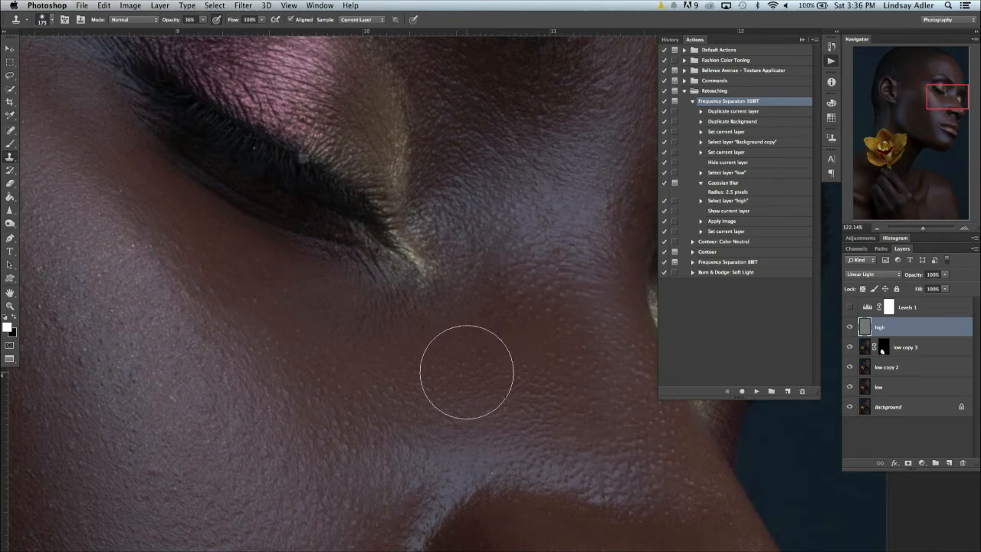
alt+click(621, 387)
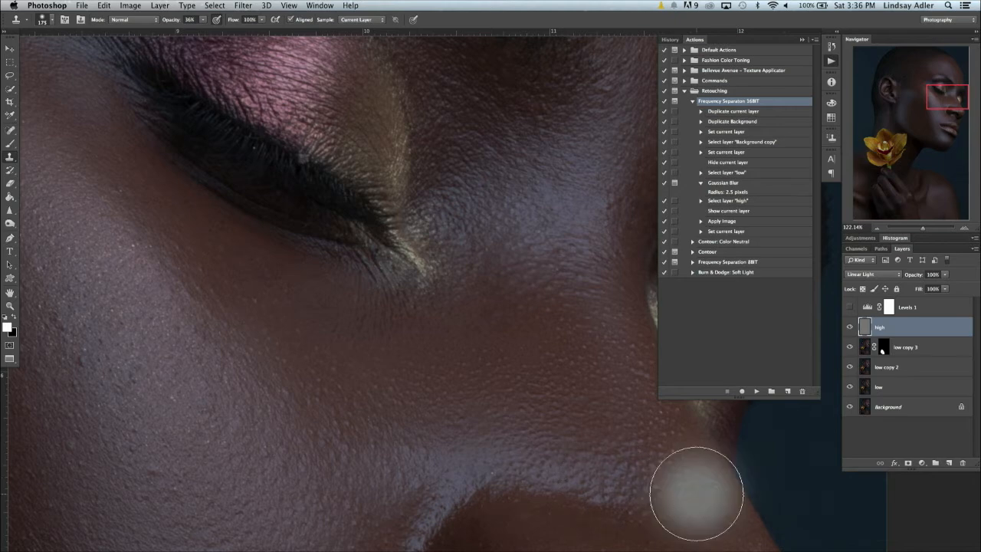
- Reduce the Clone Stamp brush to 40 pixels for small cheek blemishes, and check the skin texture and the whole portrait
click(918, 227)
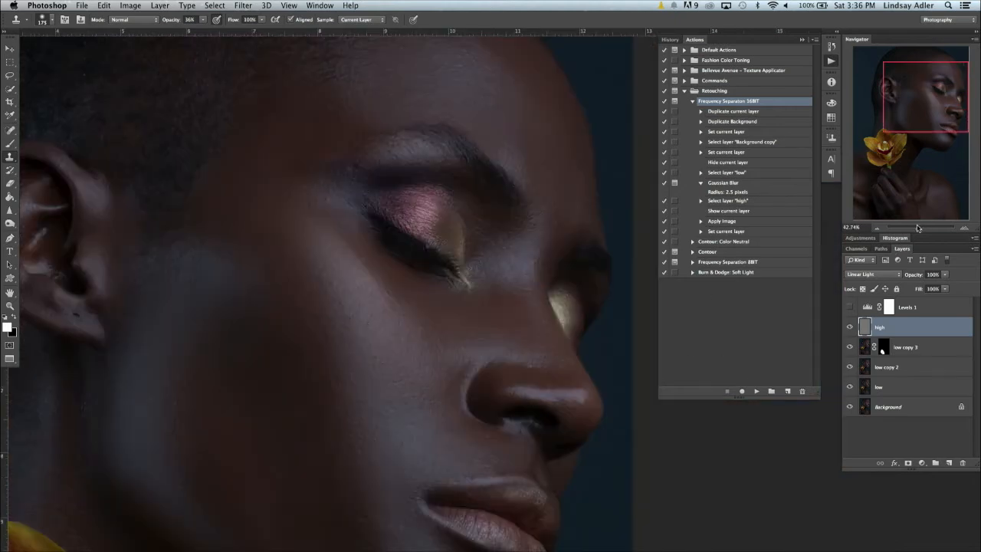
click(918, 227)
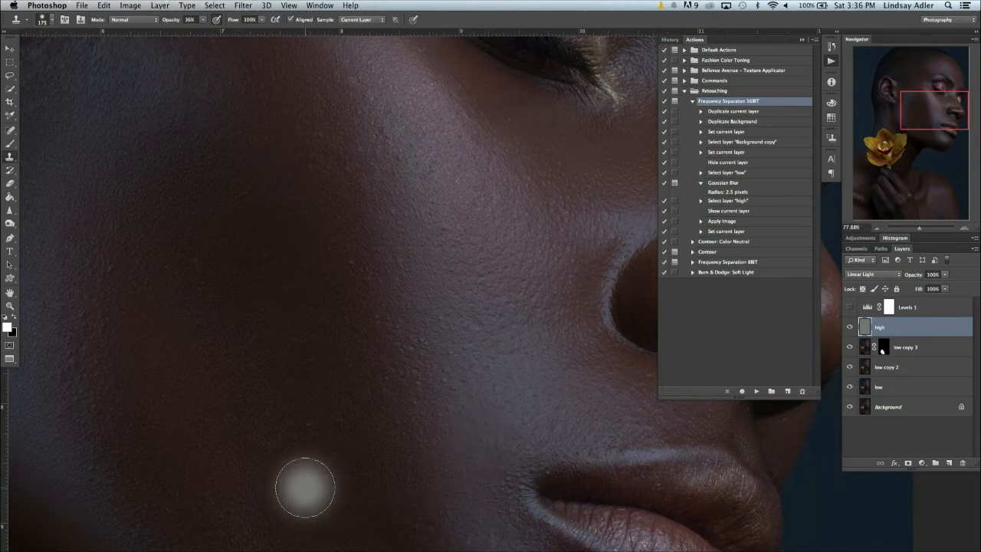
key(bracketleft)
key(bracketleft)
key(bracketleft)
key(bracketleft)
key(bracketleft)
key(bracketleft)
key(bracketleft)
key(bracketleft)
key(bracketleft)
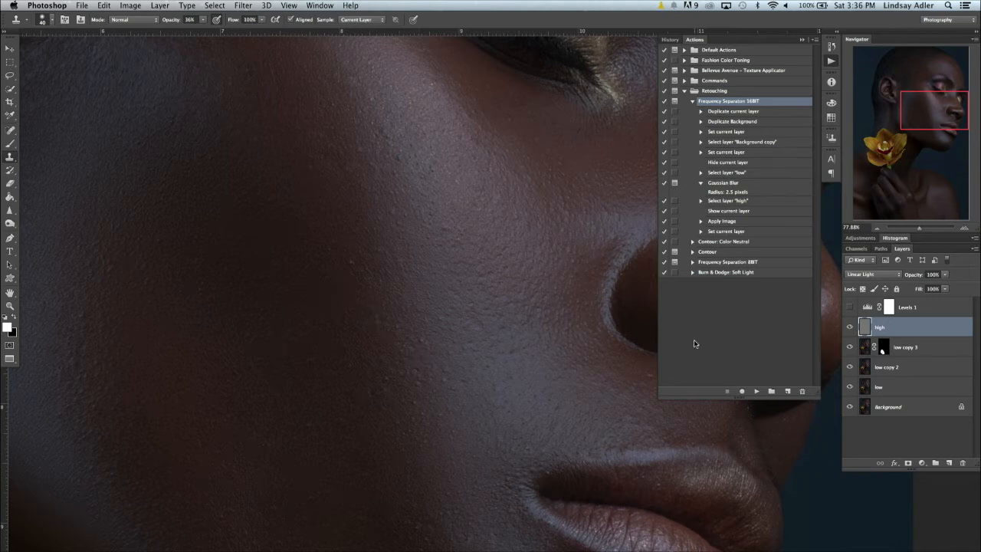
scroll(591, 372, up, 5)
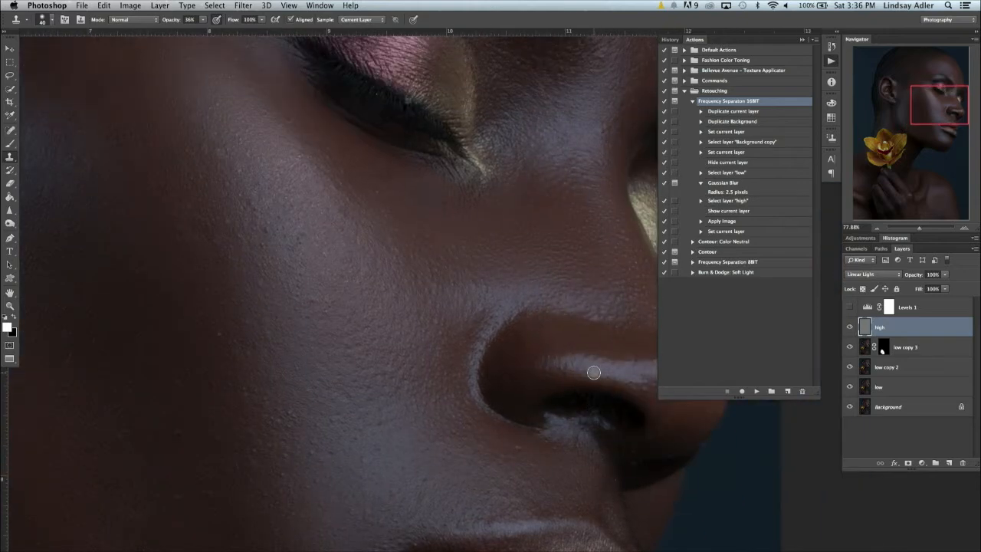
scroll(538, 429, down, 4)
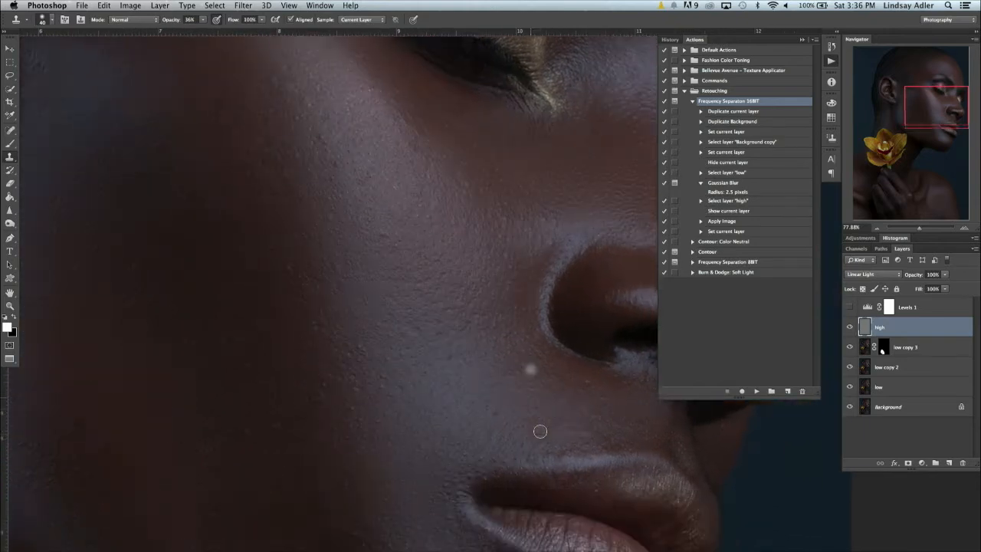
drag(918, 228, 911, 228)
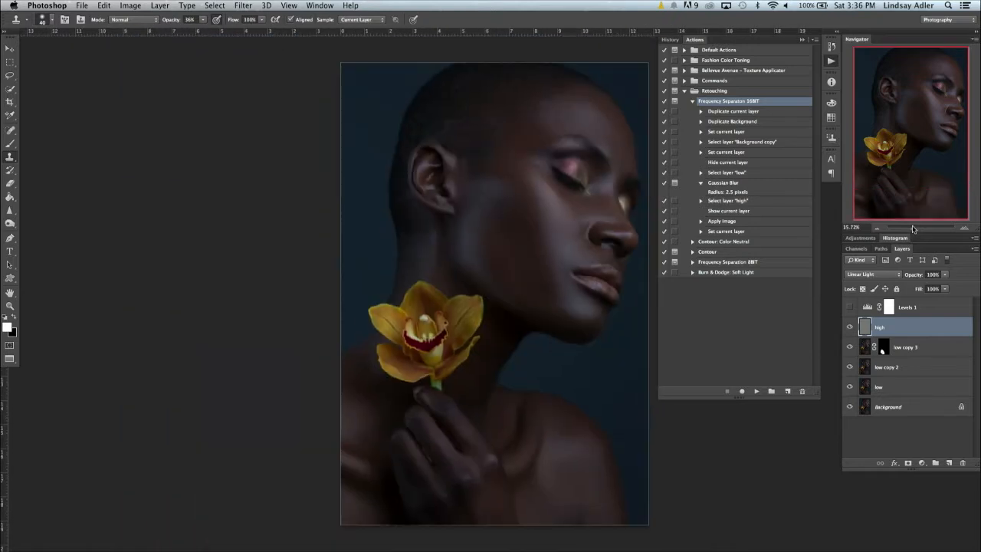
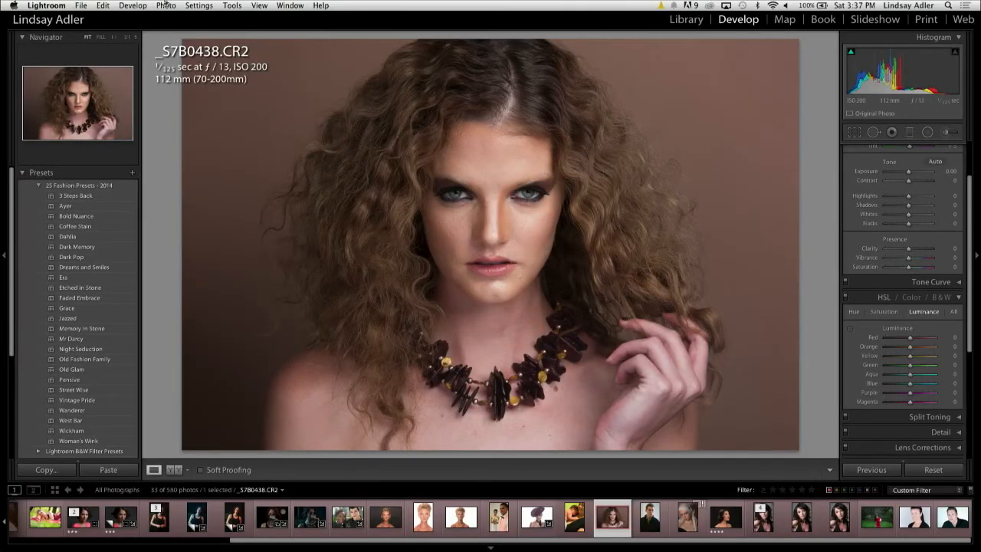
- Send _S7B0438.CR2 from Lightroom to Adobe Photoshop CC for editing and inspect the skin around the nose, mouth and cheeks
click(166, 5)
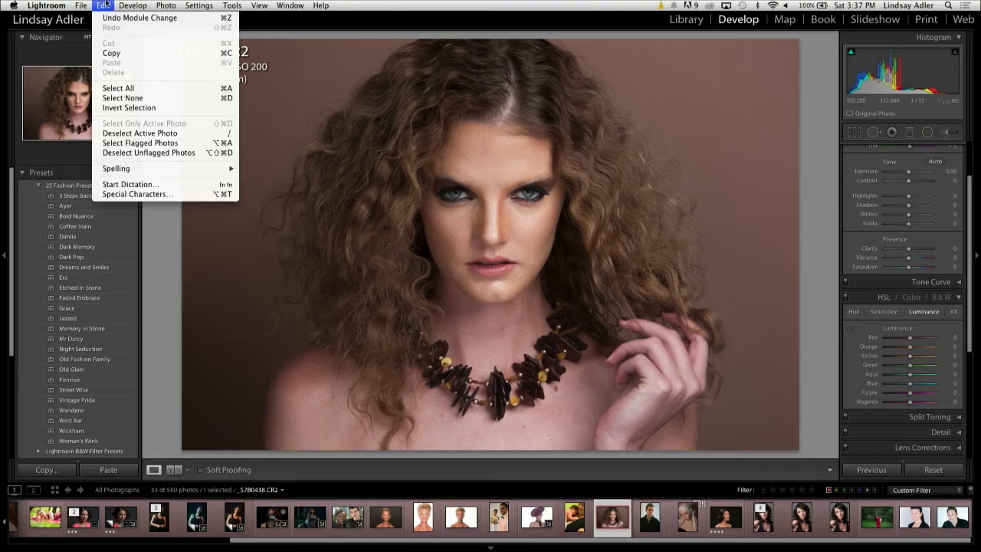
mouse_move(211, 63)
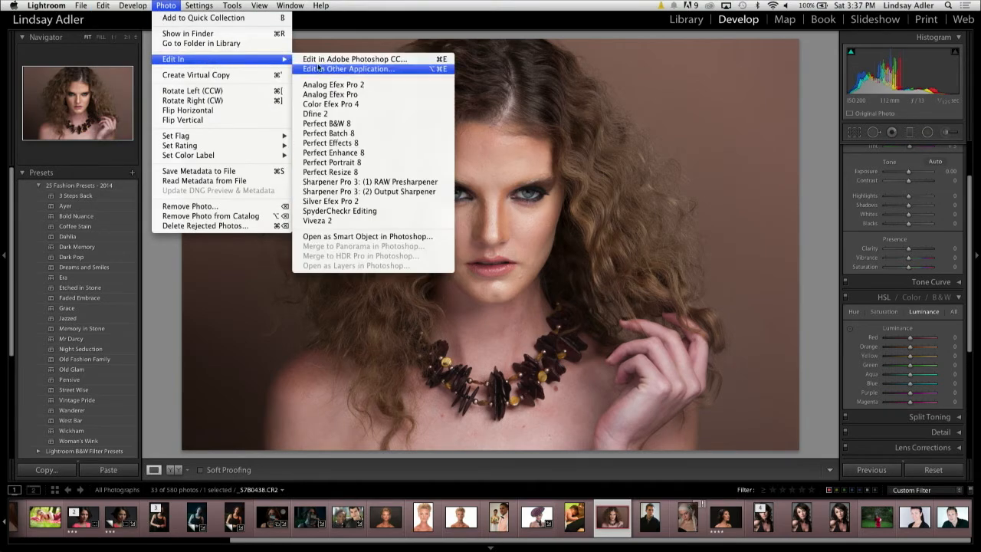
click(318, 62)
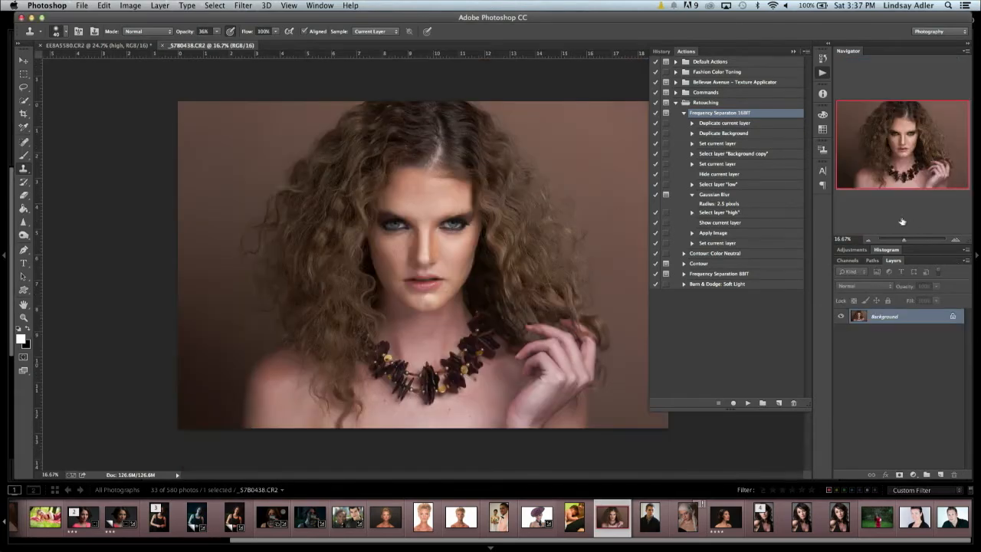
drag(904, 240, 922, 387)
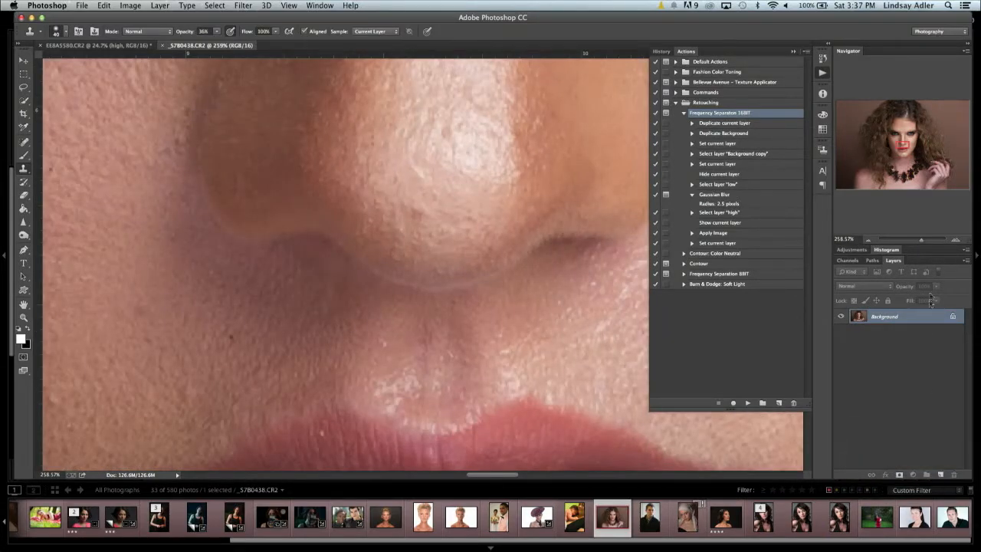
mouse_move(920, 240)
mouse_down()
mouse_move(903, 241)
mouse_move(910, 245)
mouse_up()
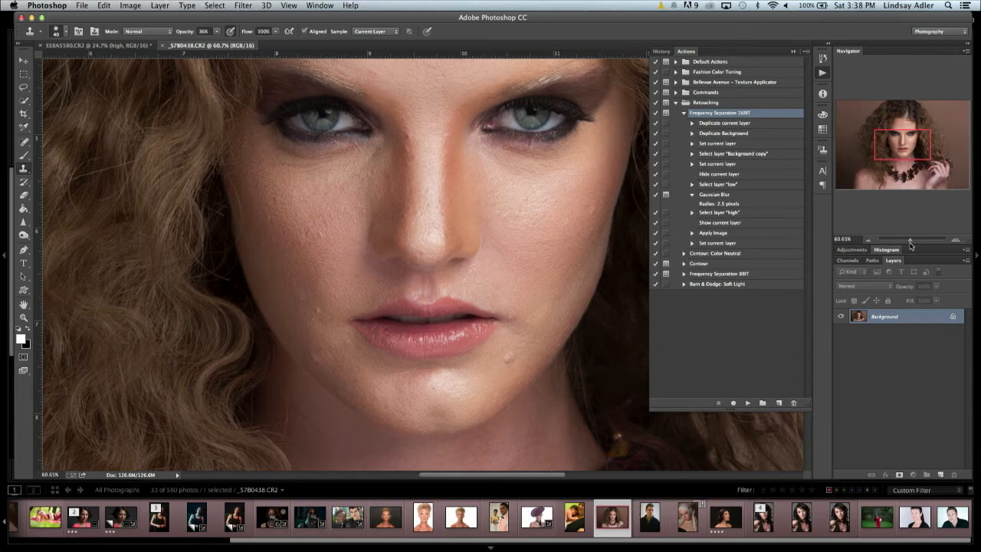
- Examine the skin across the forehead, cheeks, nose, chin, neck and chest for blemishes
scroll(596, 164, up, 3)
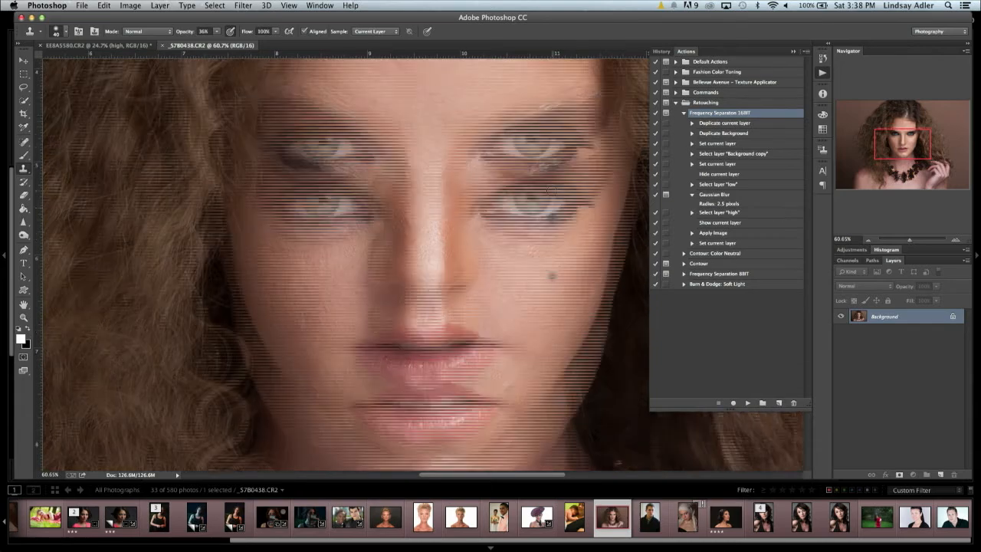
scroll(552, 190, up, 4)
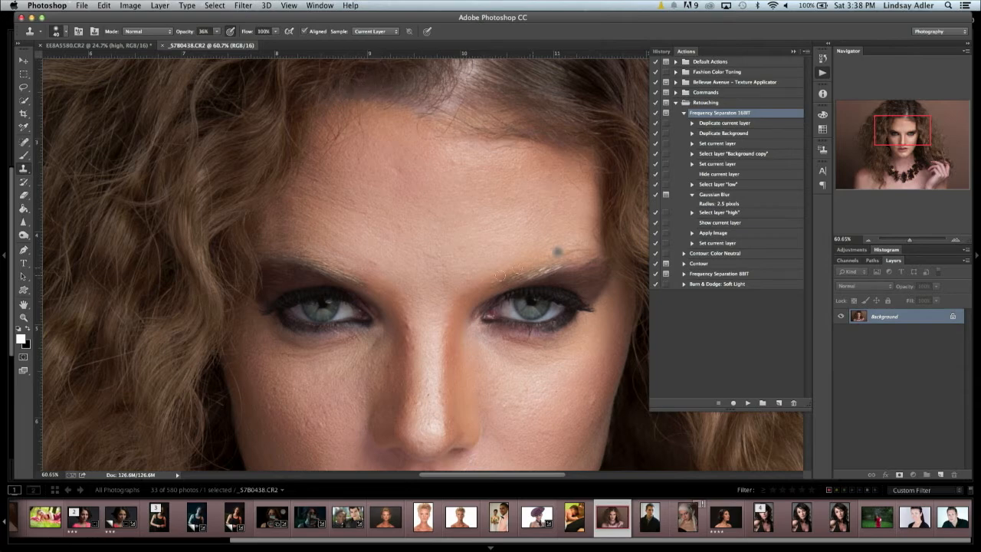
scroll(481, 286, down, 5)
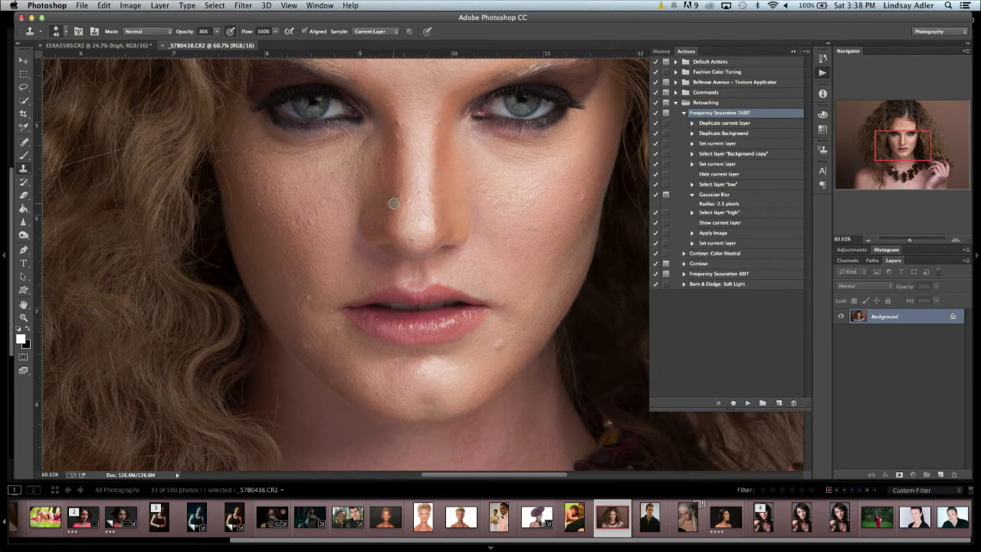
scroll(393, 203, down, 3)
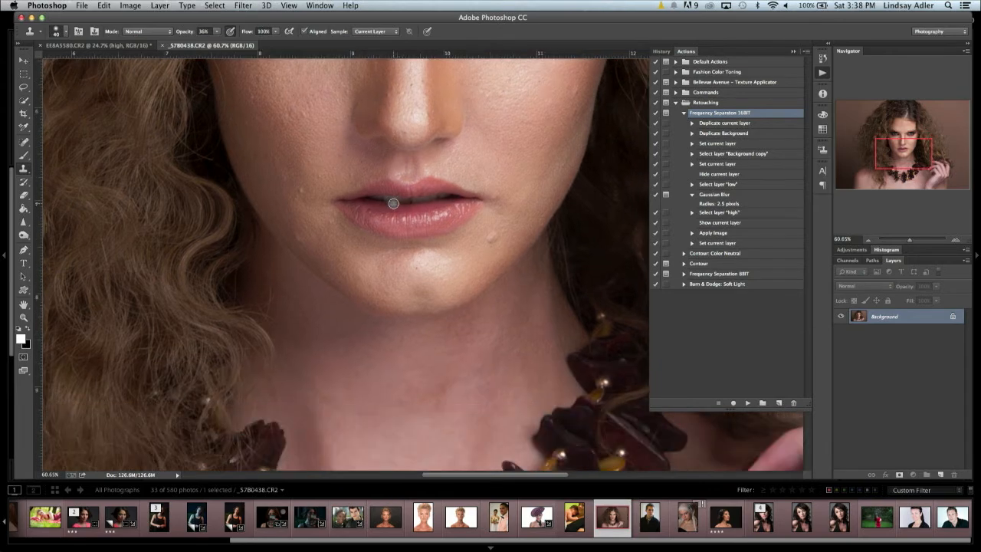
scroll(395, 203, down, 7)
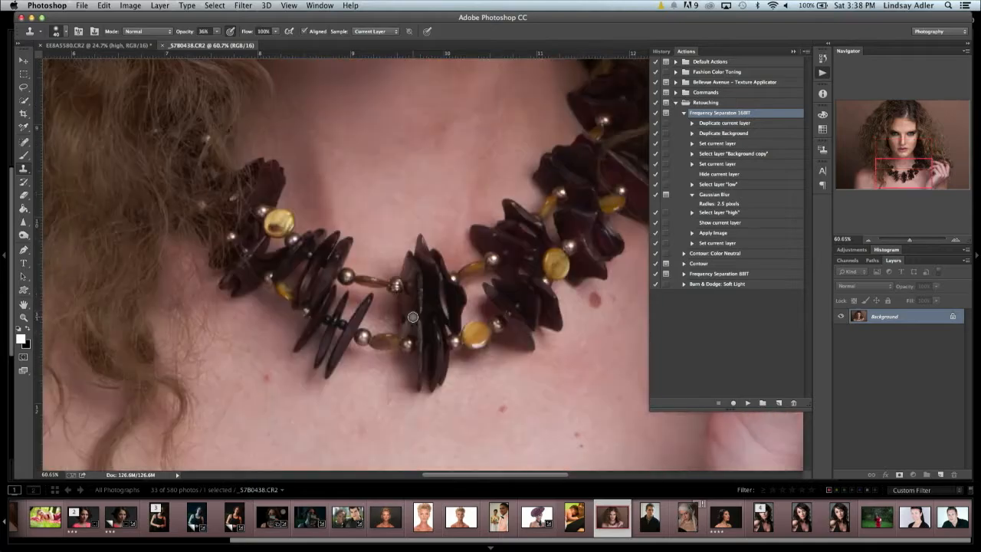
scroll(494, 404, up, 10)
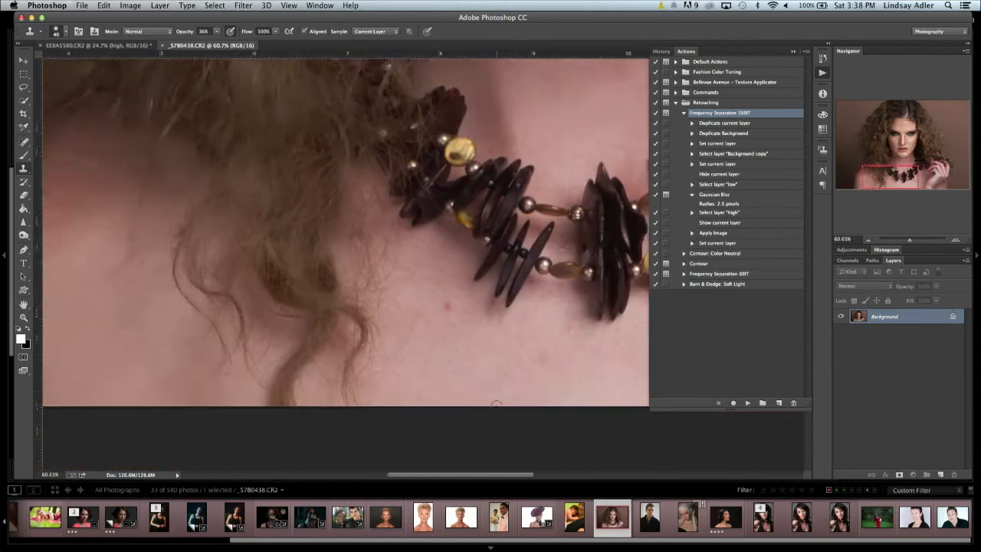
scroll(496, 405, up, 5)
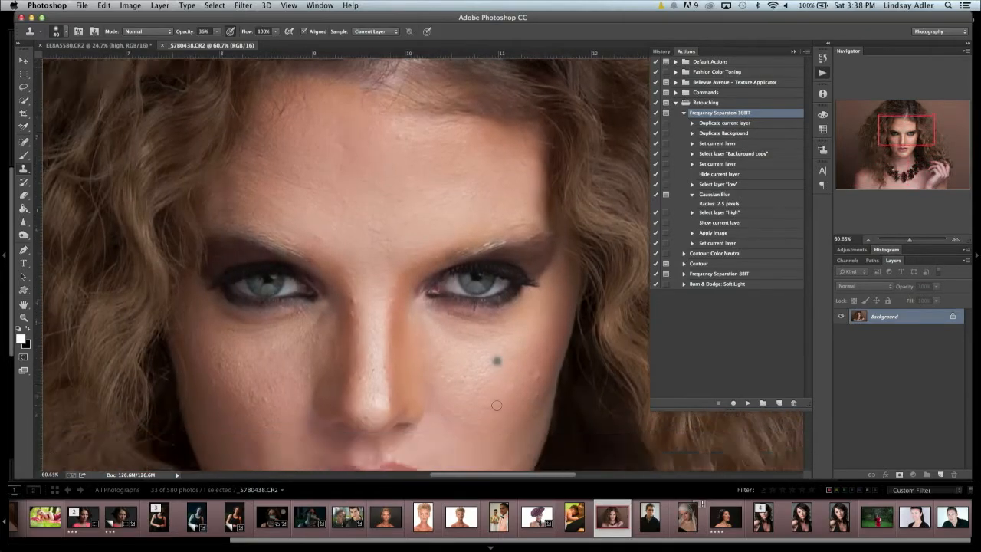
scroll(495, 405, down, 7)
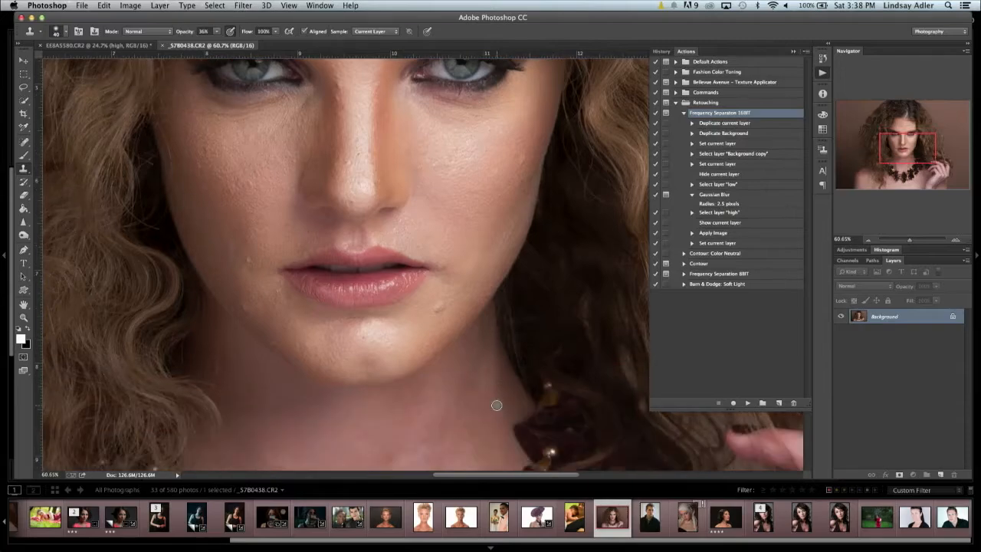
scroll(496, 405, up, 2)
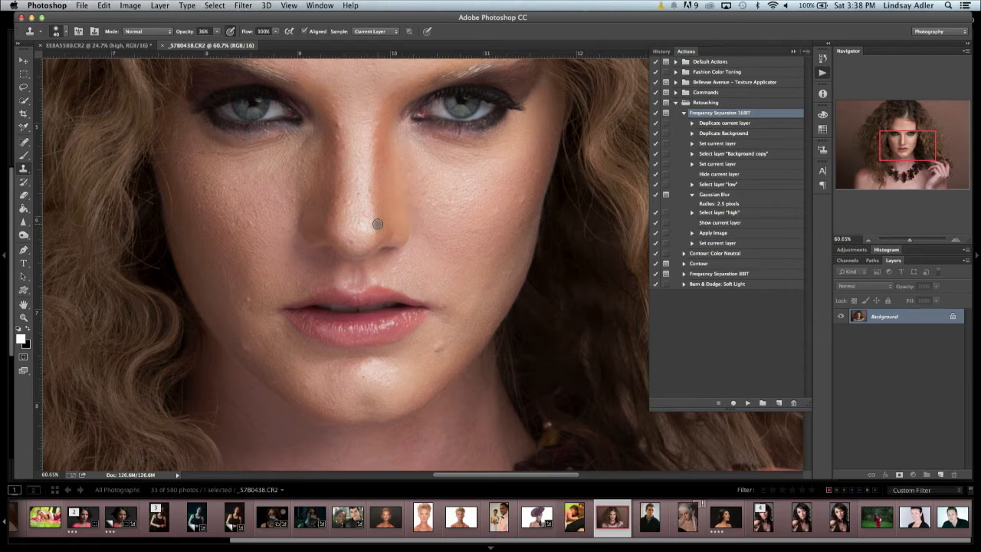
scroll(377, 223, up, 6)
scroll(377, 224, down, 4)
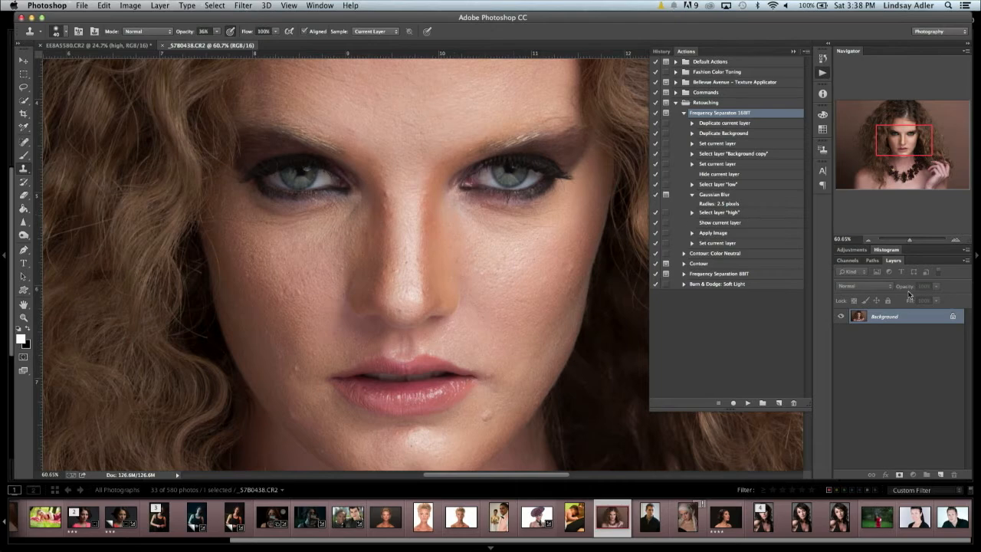
- Duplicate the Background layer and choose the Patch tool for cleaning up blemishes around the mouth
drag(920, 320, 941, 475)
drag(913, 244, 916, 244)
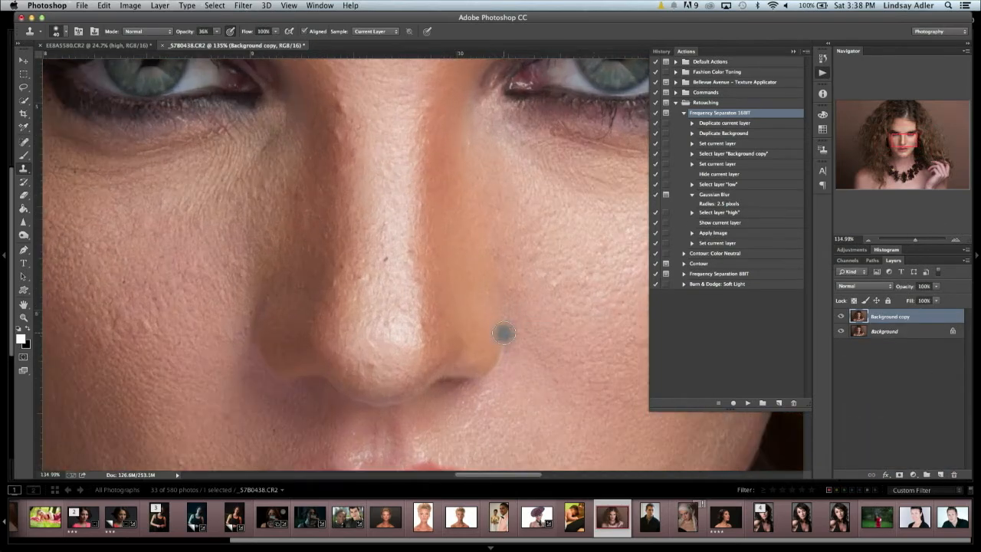
scroll(503, 332, down, 10)
click(24, 141)
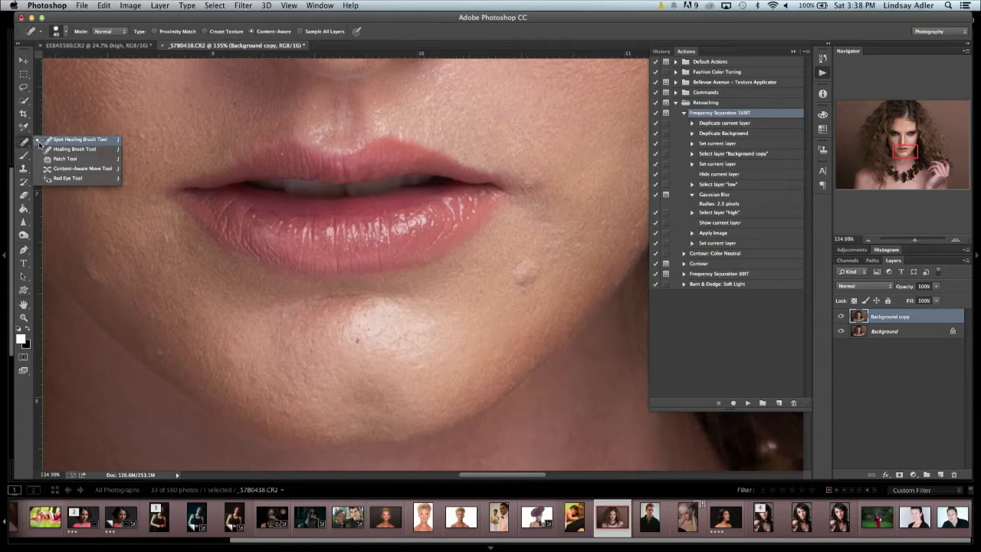
click(62, 161)
- Patch the raised bump below the mouth corner and the bump along the opposite jaw with clean nearby skin
mouse_move(501, 282)
mouse_down()
mouse_move(544, 280)
mouse_move(512, 275)
mouse_up()
drag(523, 278, 523, 329)
key(super+d)
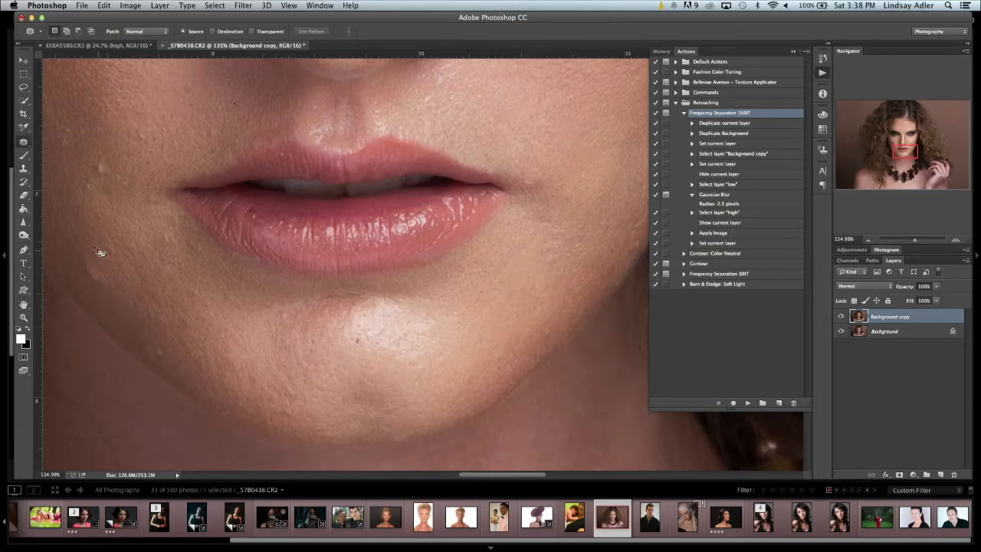
mouse_move(94, 247)
mouse_down()
mouse_move(119, 281)
mouse_move(100, 251)
mouse_up()
drag(90, 267, 101, 222)
key(super+d)
- Patch the small bump on the lower cheek and the spot along the jaw beside the chin
mouse_move(101, 162)
mouse_down()
mouse_move(111, 166)
mouse_move(100, 157)
mouse_up()
drag(99, 159, 66, 164)
key(super+d)
mouse_move(168, 339)
mouse_down()
mouse_move(176, 366)
mouse_move(171, 343)
mouse_up()
drag(171, 352, 216, 379)
key(super+d)
- Patch the spots along the shaded side of the upper nose bridge
scroll(215, 379, up, 8)
scroll(215, 378, left, 2)
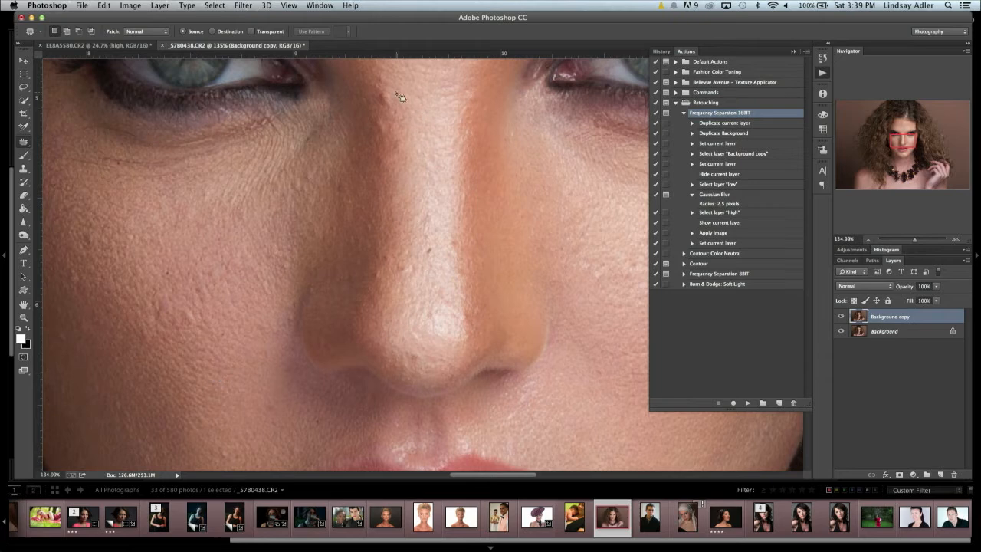
mouse_move(377, 111)
mouse_down()
mouse_move(401, 97)
mouse_move(396, 86)
mouse_move(394, 119)
mouse_move(374, 118)
mouse_move(403, 130)
mouse_up()
key(super+d)
key(super+d)
key(super+d)
mouse_move(380, 146)
mouse_down()
mouse_move(381, 189)
mouse_move(339, 220)
mouse_move(358, 212)
mouse_up()
drag(354, 206, 353, 167)
key(super+d)
- Patch the dark mark on the highlighted ridge of the nose and clear the selection
mouse_move(391, 258)
mouse_down()
mouse_move(388, 277)
mouse_move(390, 264)
mouse_up()
mouse_move(382, 268)
mouse_down()
mouse_move(384, 239)
mouse_move(397, 272)
mouse_move(424, 266)
mouse_move(429, 212)
mouse_move(449, 239)
mouse_move(483, 251)
mouse_up()
key(super+d)
scroll(473, 212, up, 5)
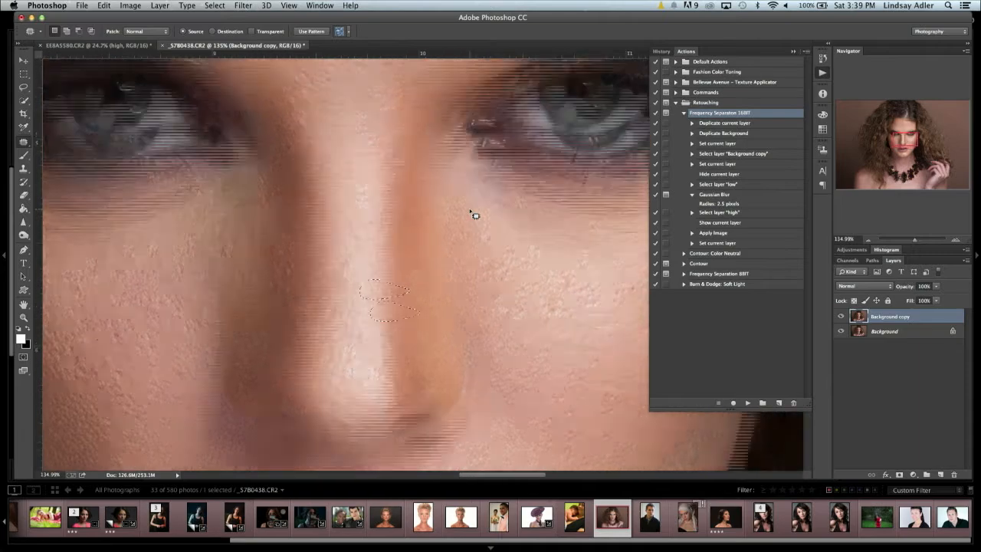
key(super+d)
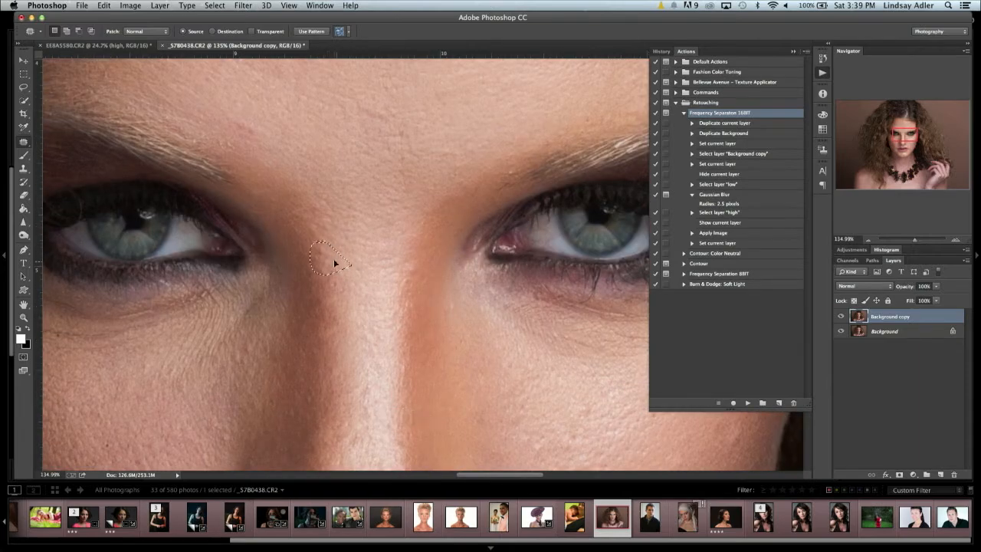
- Patch the blemishes at the top of the nose between the eyes and above the inner eyebrow
mouse_move(426, 266)
mouse_down()
mouse_move(443, 285)
mouse_move(425, 268)
mouse_up()
mouse_move(423, 268)
mouse_down()
mouse_move(434, 261)
mouse_move(422, 256)
mouse_up()
key(super+d)
drag(272, 114, 313, 156)
scroll(312, 157, up, 3)
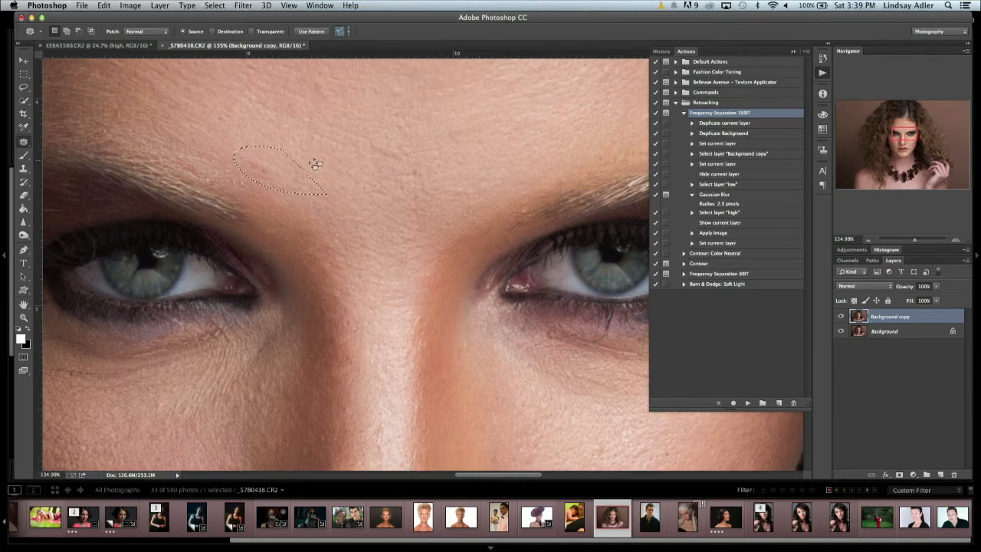
key(super+d)
- Patch the uneven spots on the textured cheek beside the nose
scroll(278, 136, down, 6)
scroll(278, 135, left, 6)
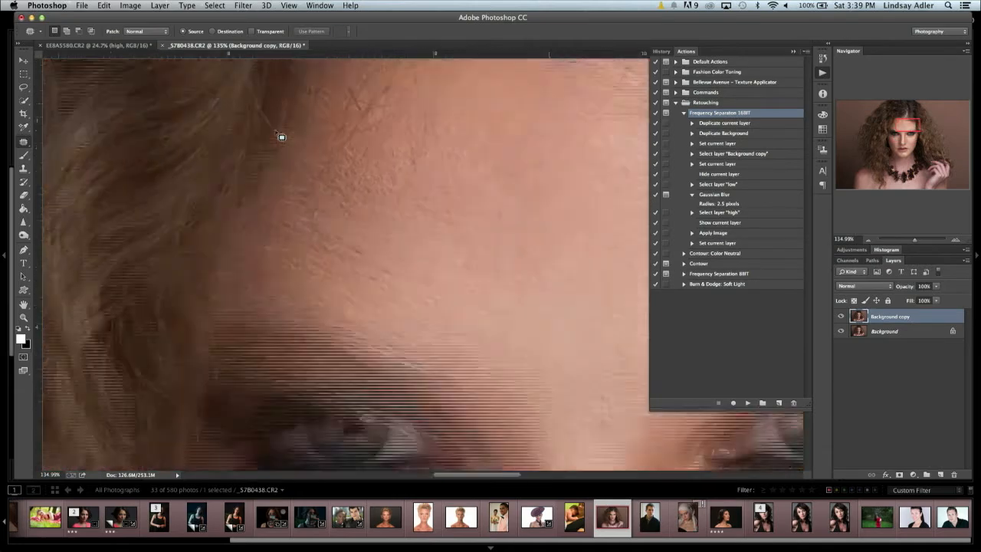
scroll(280, 137, right, 5)
scroll(281, 137, down, 2)
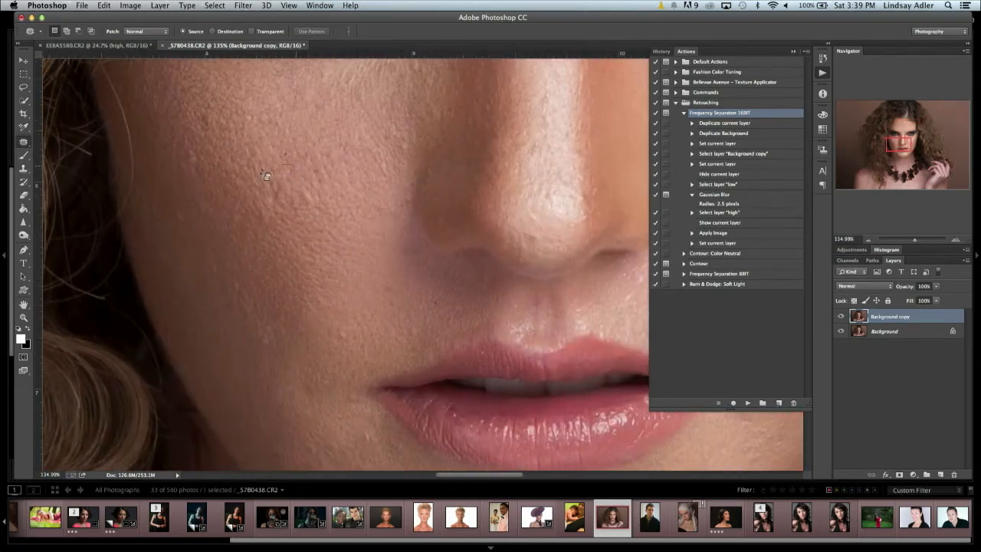
drag(328, 153, 298, 155)
mouse_move(296, 170)
mouse_down()
mouse_move(288, 133)
mouse_move(311, 202)
mouse_move(314, 146)
mouse_up()
key(super+d)
drag(288, 180, 267, 146)
key(super+d)
- Patch the remaining spots on the lower cheek and beside the corner of the mouth
scroll(384, 218, down, 5)
scroll(385, 218, right, 2)
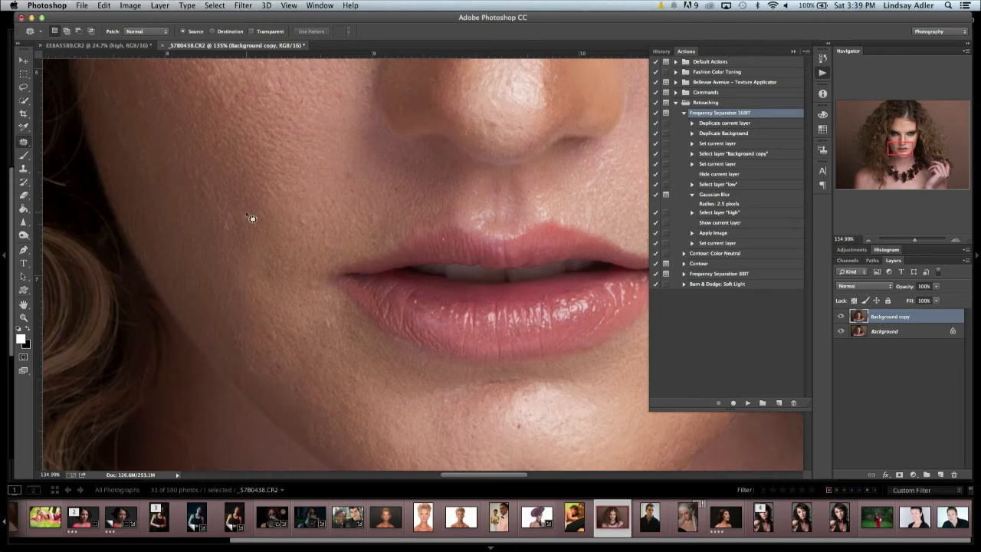
mouse_move(252, 218)
mouse_down()
mouse_move(225, 232)
mouse_move(237, 206)
mouse_up()
key(super+d)
drag(299, 237, 306, 212)
mouse_move(305, 220)
mouse_down()
mouse_move(391, 223)
mouse_move(361, 230)
mouse_up()
key(super+d)
key(super+d)
mouse_move(325, 308)
mouse_down()
mouse_move(352, 332)
mouse_move(330, 312)
mouse_up()
drag(334, 323, 373, 368)
key(super+d)
- Inspect the patched skin on the chin, neck, cheeks, nose and around the eyes for leftover blemishes
scroll(372, 367, down, 5)
scroll(372, 368, right, 4)
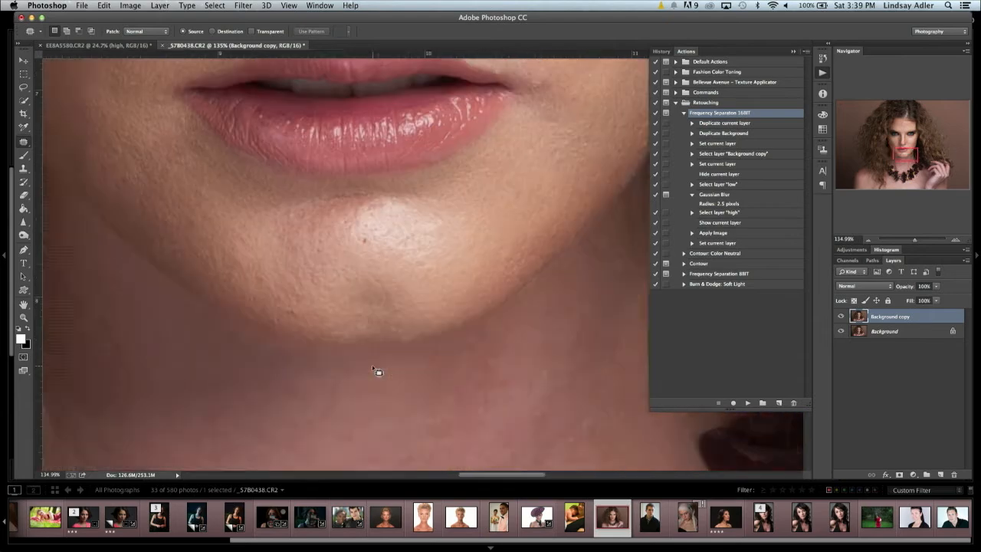
scroll(372, 365, right, 4)
scroll(371, 365, up, 5)
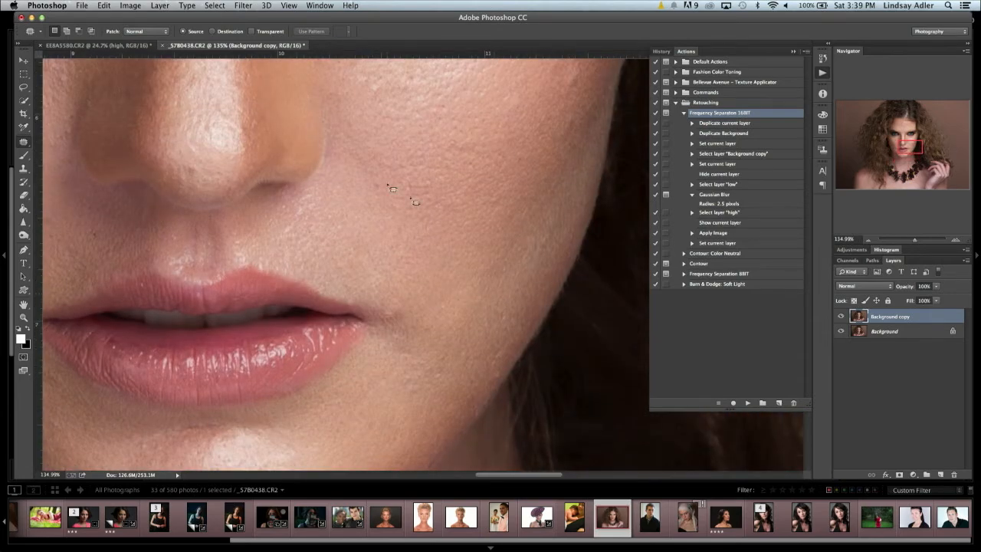
scroll(350, 284, down, 10)
scroll(351, 289, up, 15)
scroll(460, 322, left, 2)
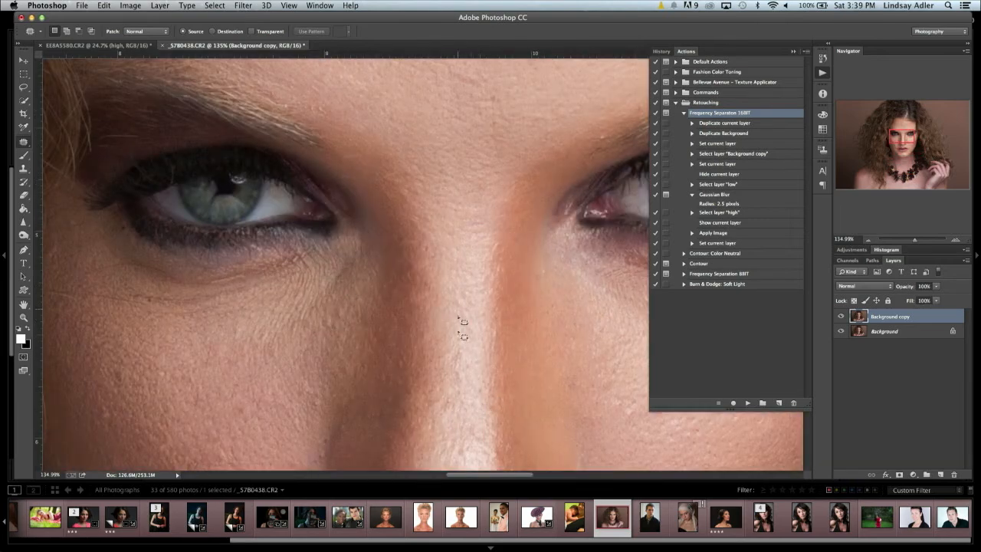
scroll(482, 396, up, 5)
scroll(482, 396, down, 12)
scroll(483, 397, up, 5)
scroll(483, 396, right, 2)
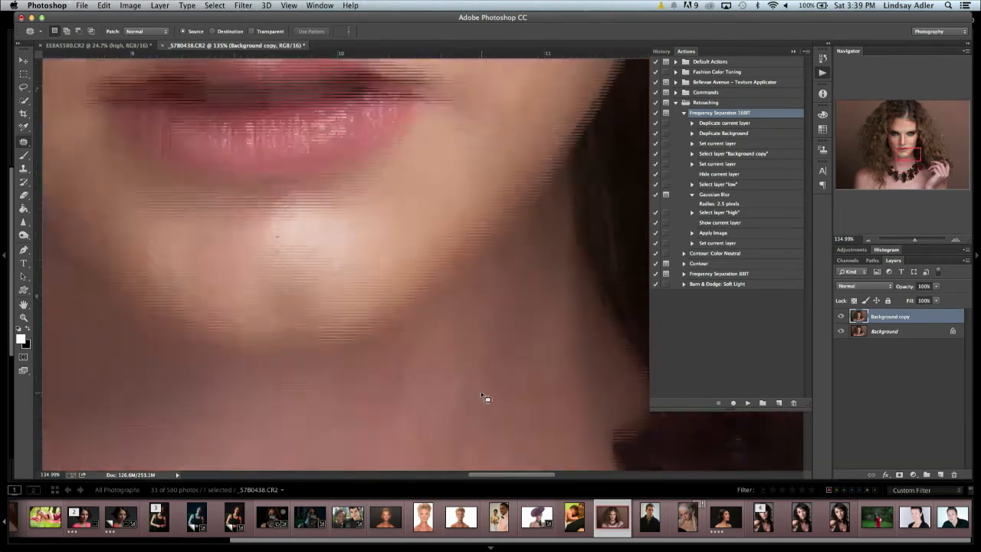
- Flatten the patched copy and the Background into a single layer
scroll(482, 396, up, 2)
click(214, 6)
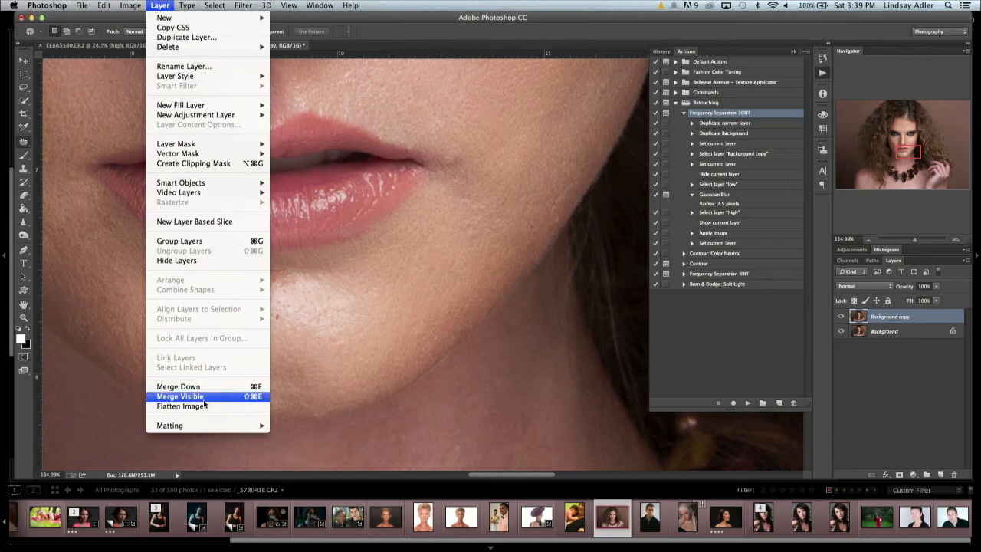
click(203, 406)
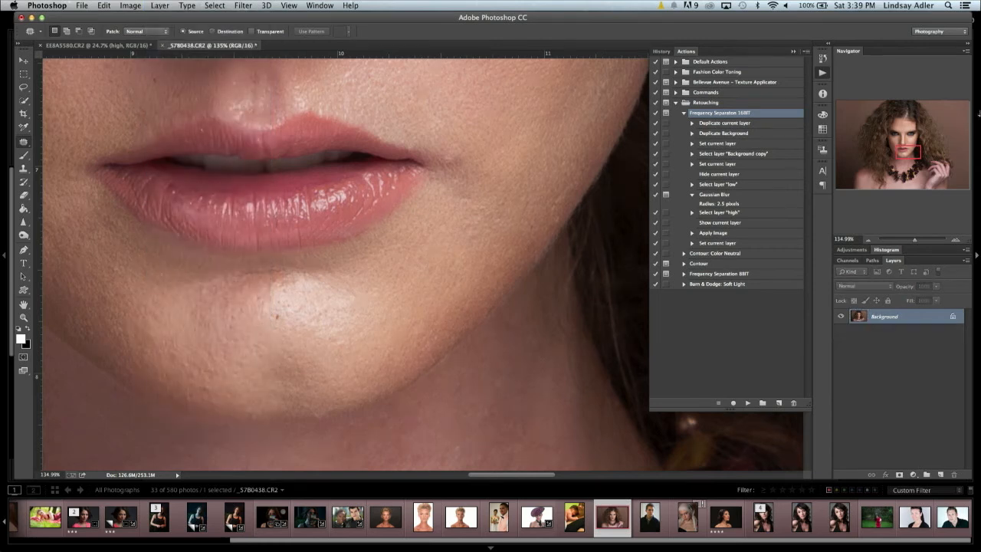
- Run the Frequency Separation 16BIT action, checking the blur on the cheek and nose, with a Gaussian Blur radius of 2.2 pixels
click(748, 402)
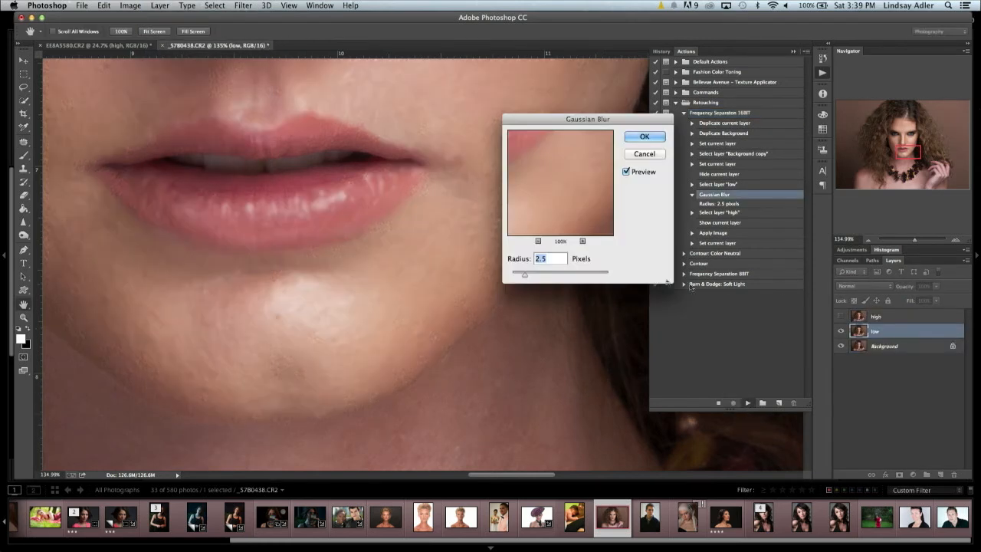
scroll(412, 115, up, 10)
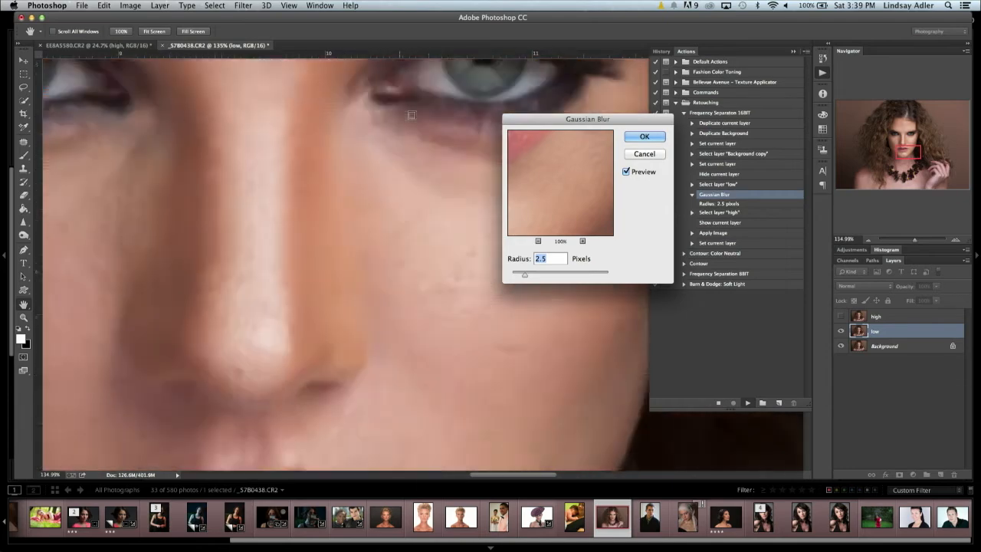
scroll(411, 115, down, 10)
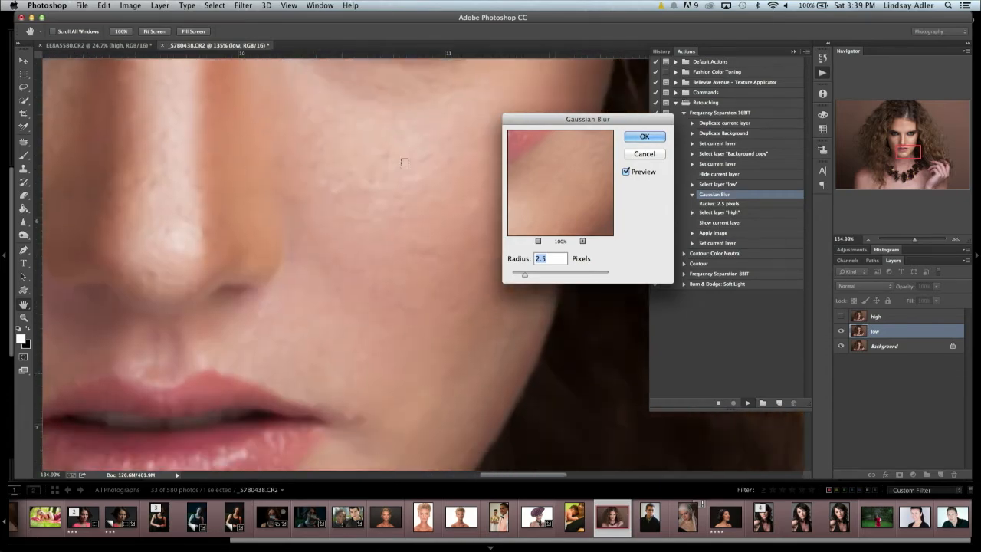
scroll(362, 122, up, 10)
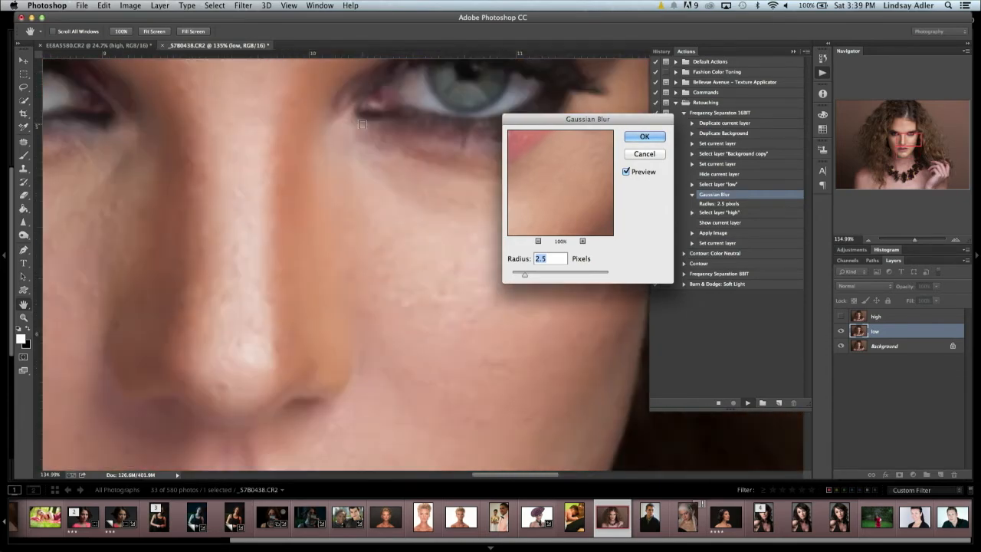
click(421, 271)
drag(544, 208, 581, 193)
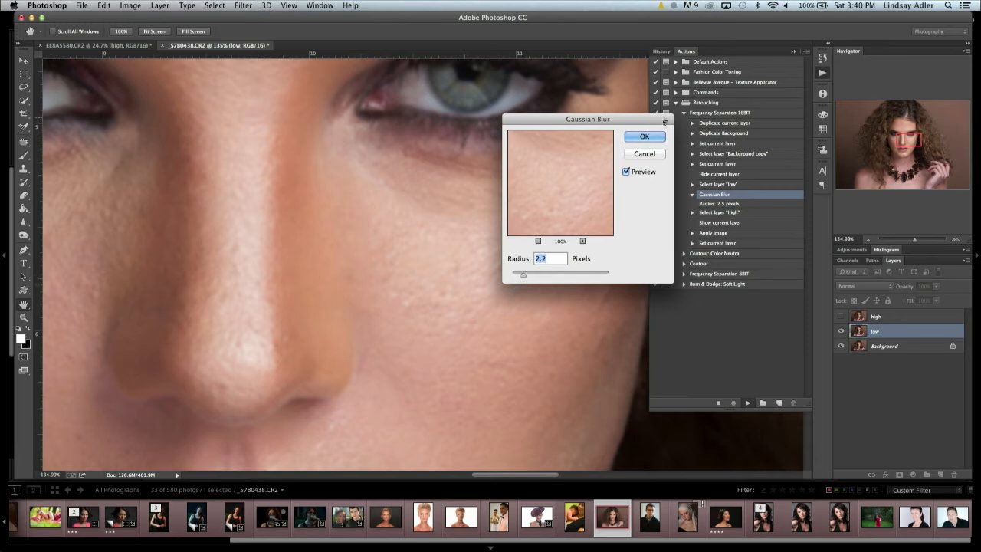
key(Return)
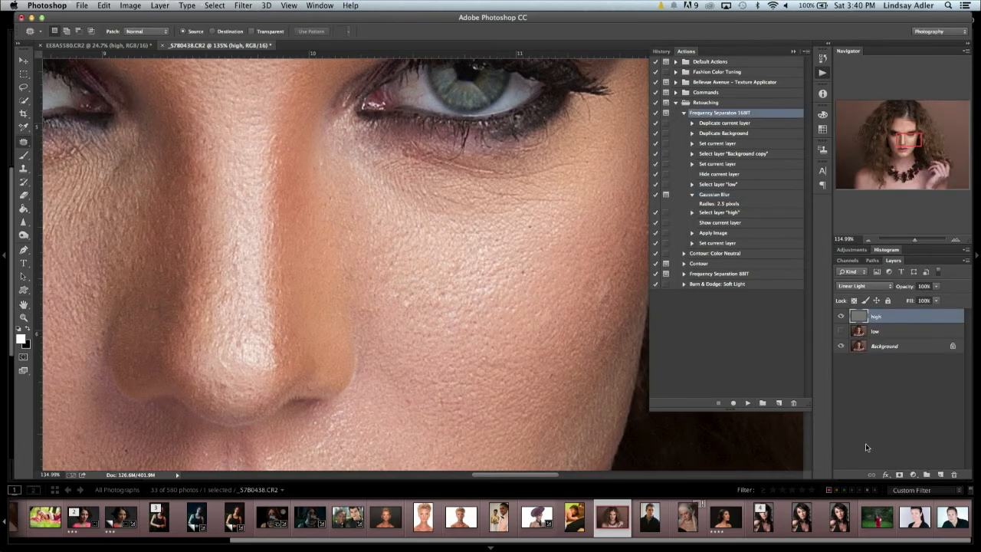
- Isolate the high layer to examine how much texture it holds, and delete the high and low layers
click(841, 346)
drag(548, 398, 563, 398)
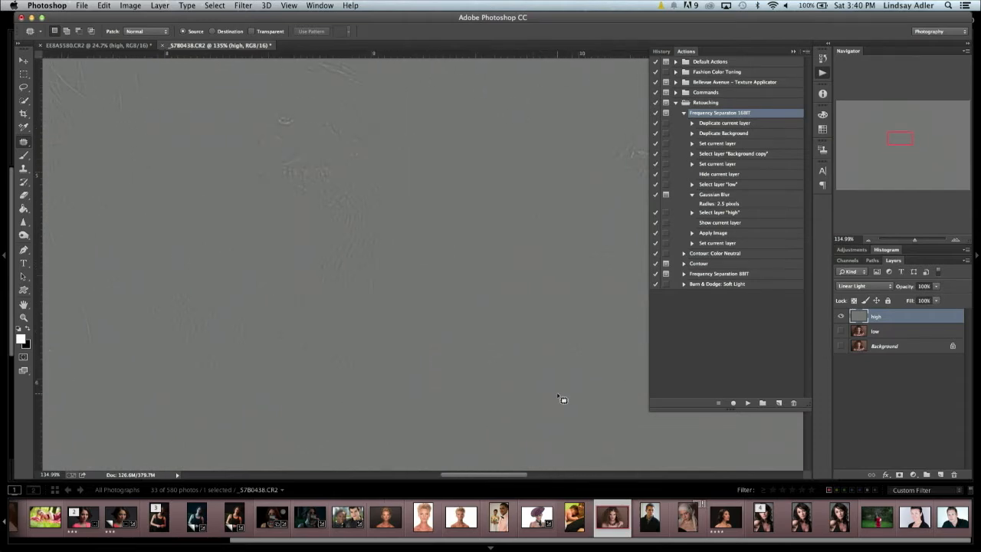
click(888, 335)
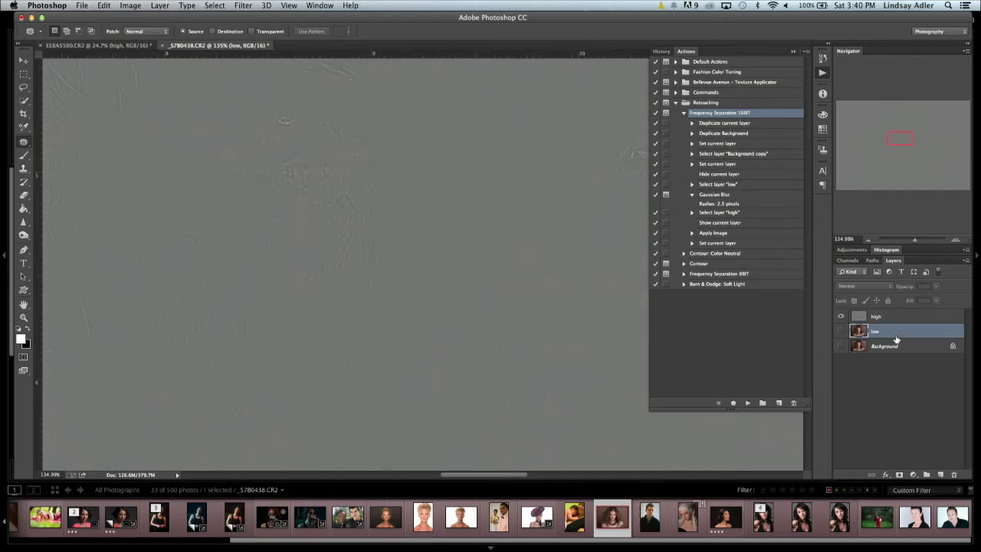
shift+click(919, 322)
drag(926, 323, 954, 474)
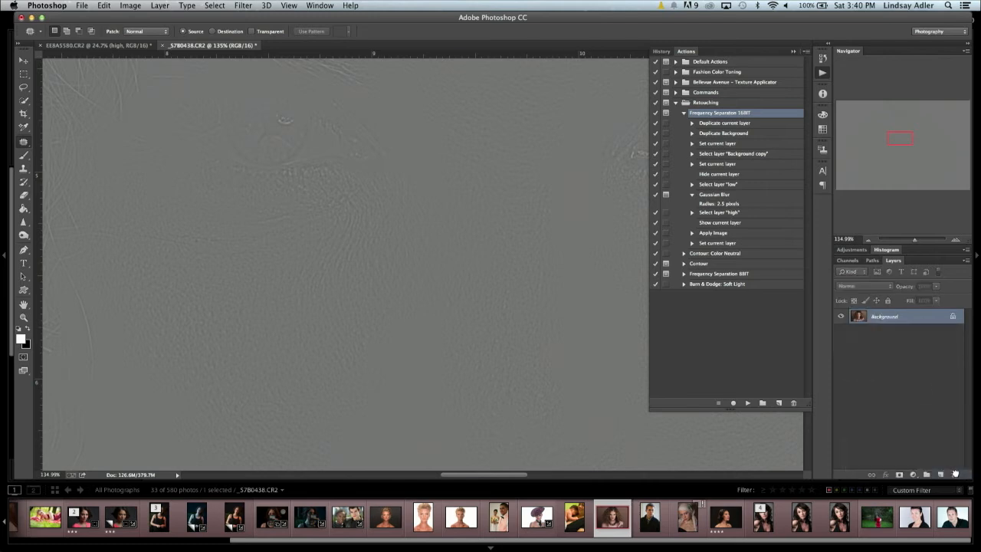
- Run the Frequency Separation 16BIT action on the Background with a Gaussian Blur radius of 6.0 pixels
click(748, 404)
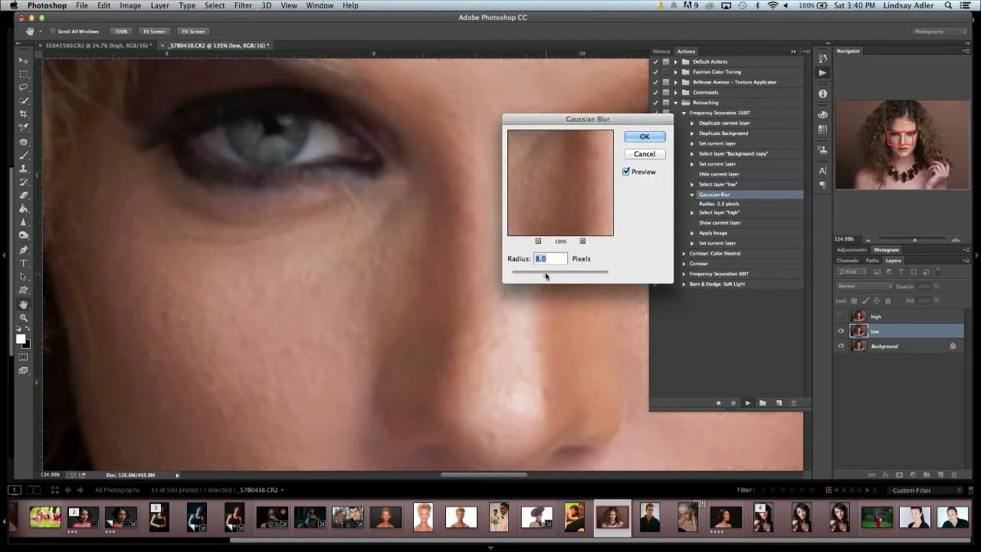
drag(546, 275, 541, 278)
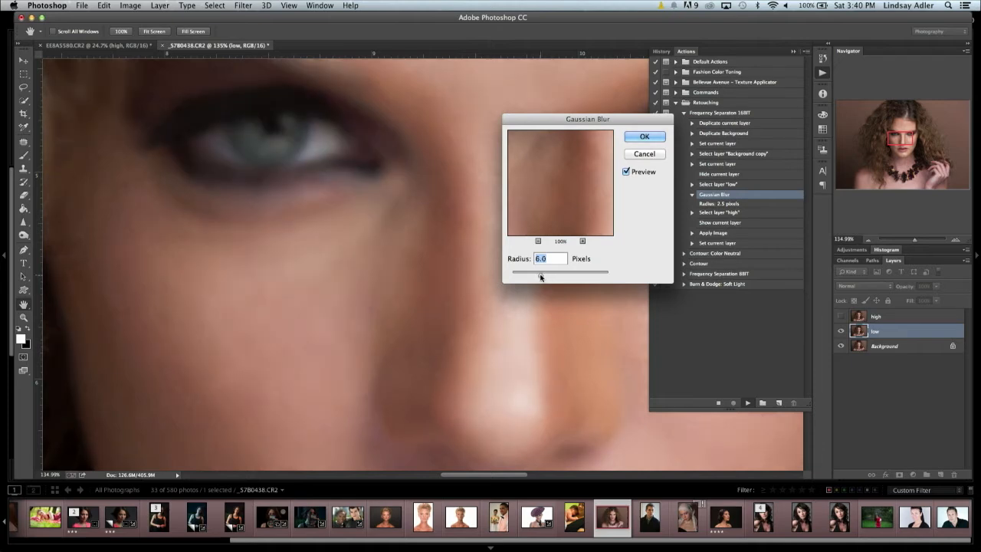
click(643, 136)
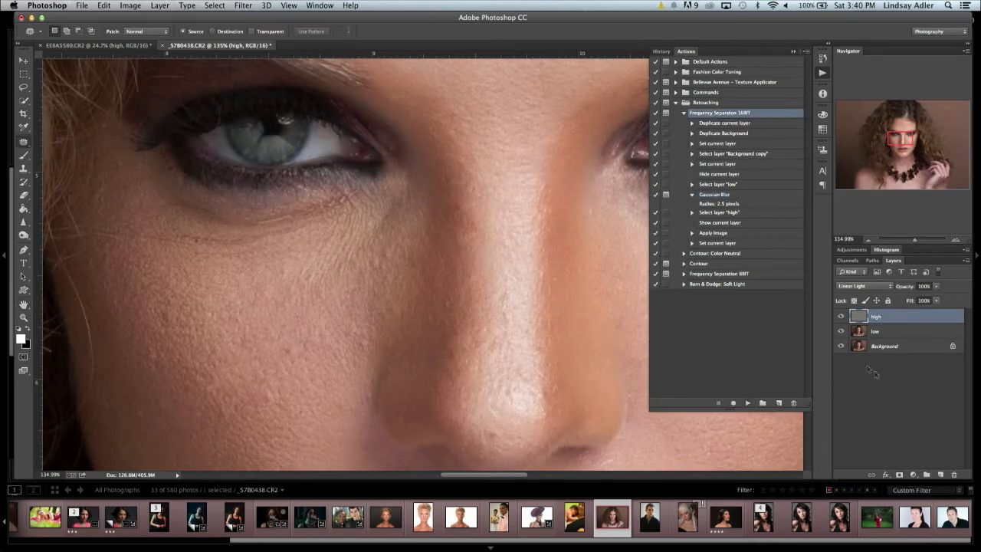
- Show only the high layer and examine its skin texture around the eyes, nose and cheeks
click(840, 346)
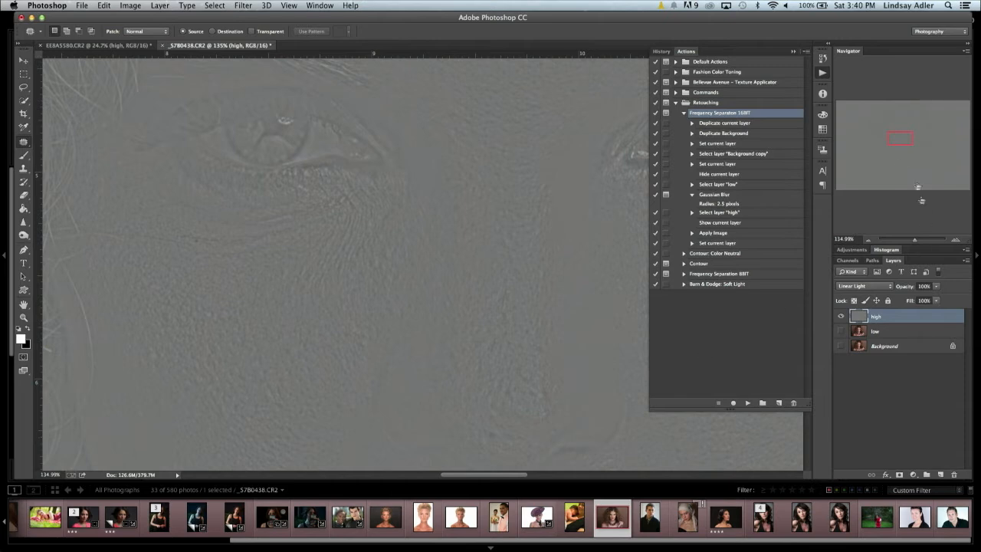
drag(895, 135, 899, 139)
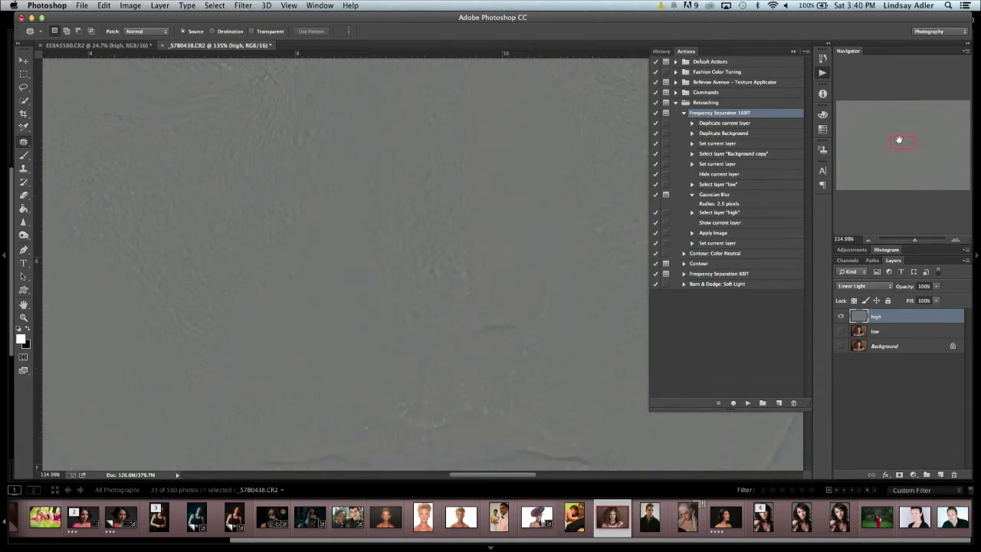
scroll(506, 230, right, 5)
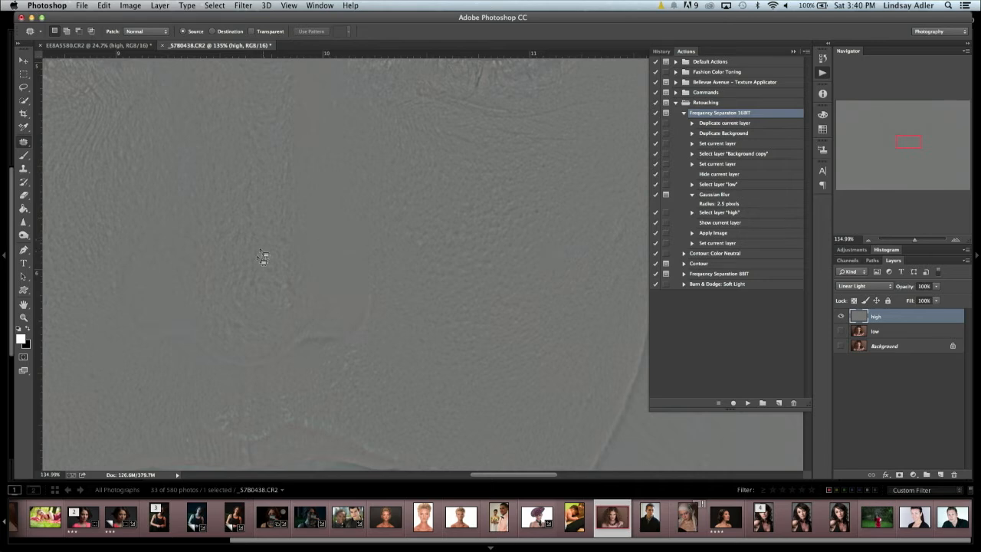
scroll(258, 271, left, 5)
scroll(258, 271, up, 3)
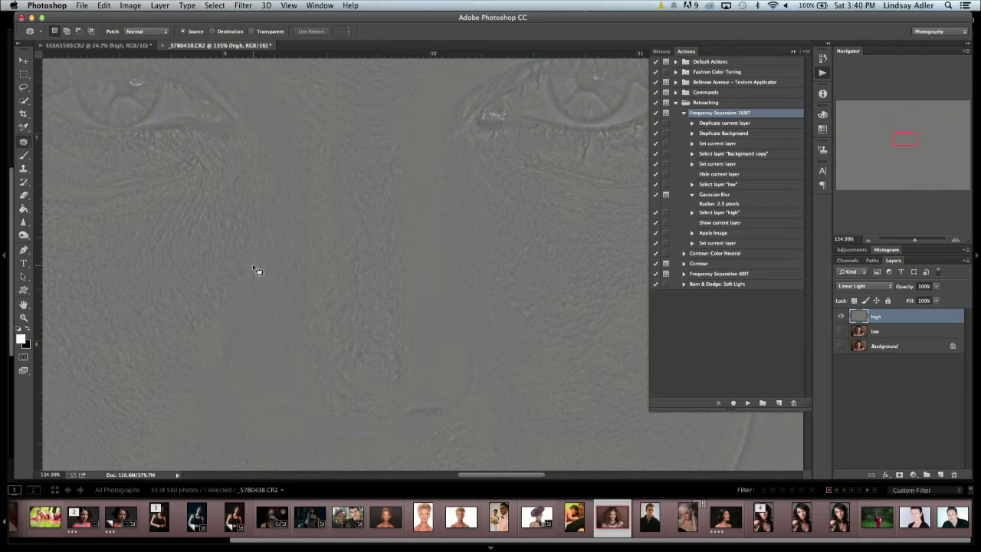
scroll(256, 271, left, 5)
scroll(256, 272, up, 5)
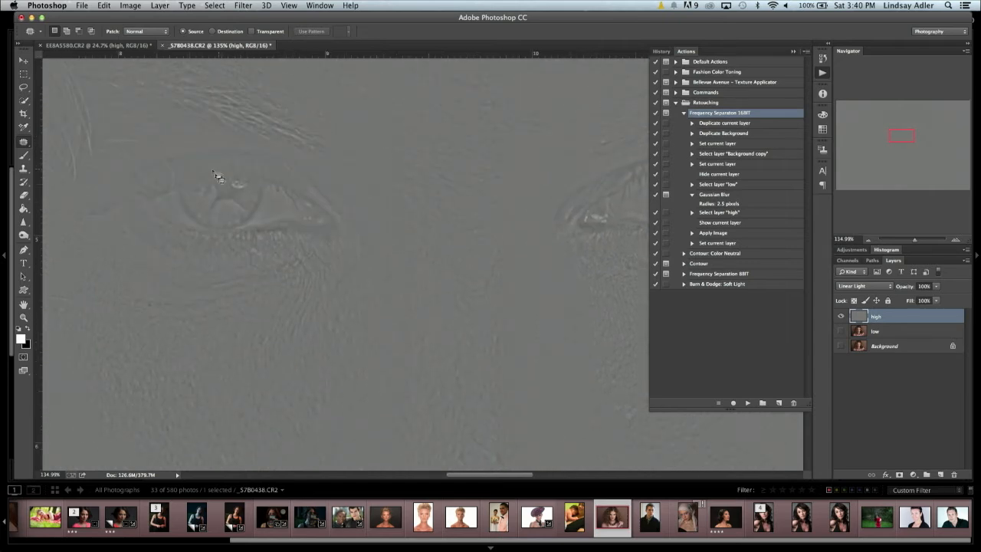
click(922, 240)
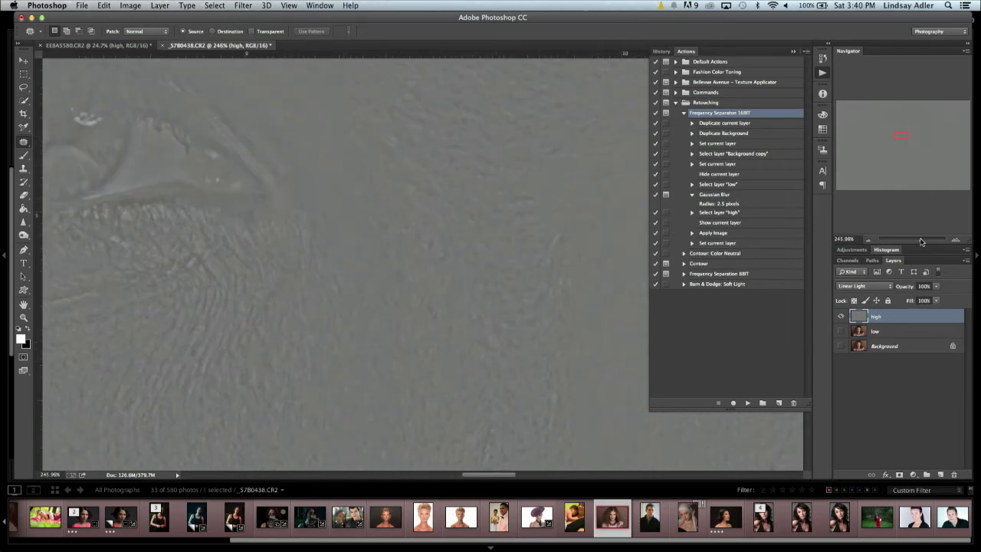
scroll(421, 264, down, 5)
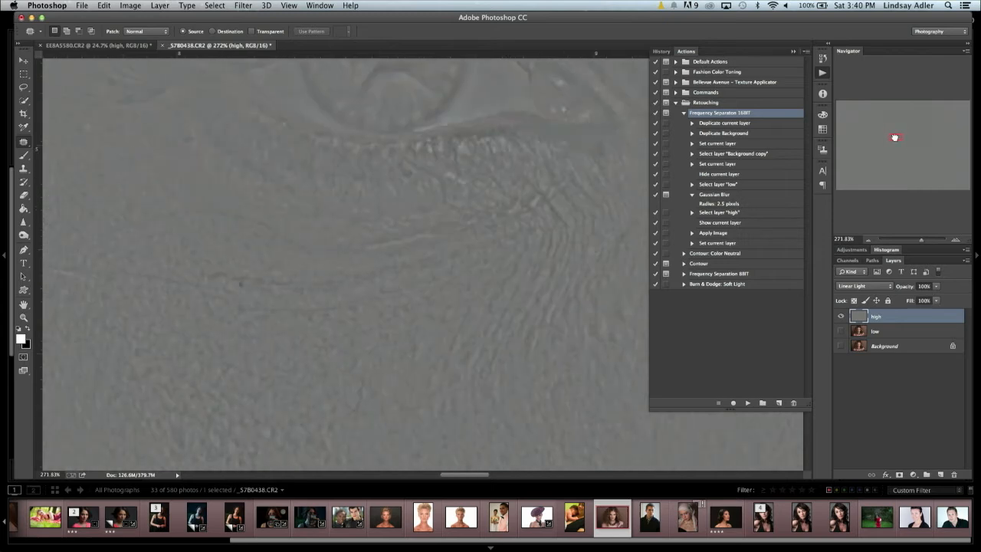
scroll(421, 264, right, 2)
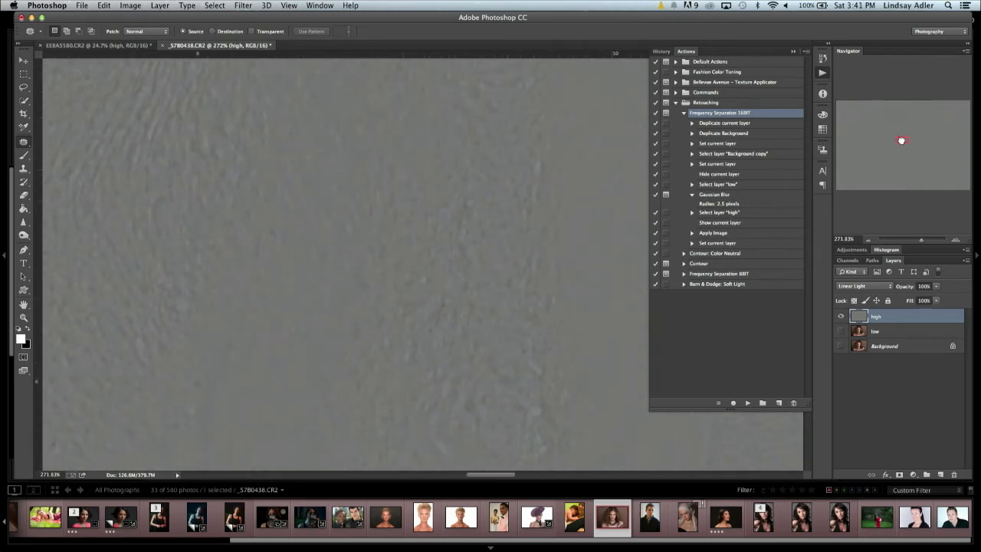
- Restore the Background's visibility and delete the high and low layers
click(840, 345)
click(894, 330)
shift+click(908, 317)
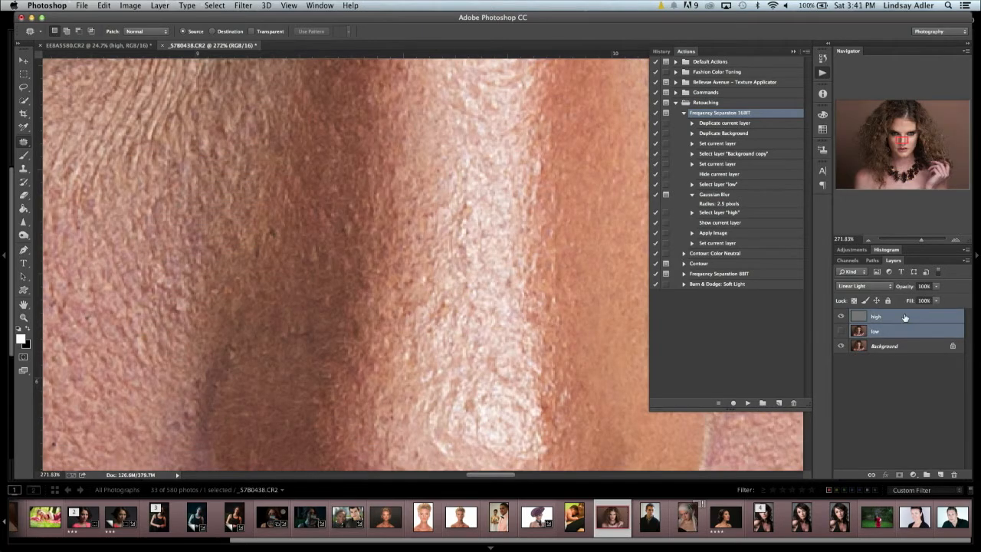
drag(907, 319, 959, 473)
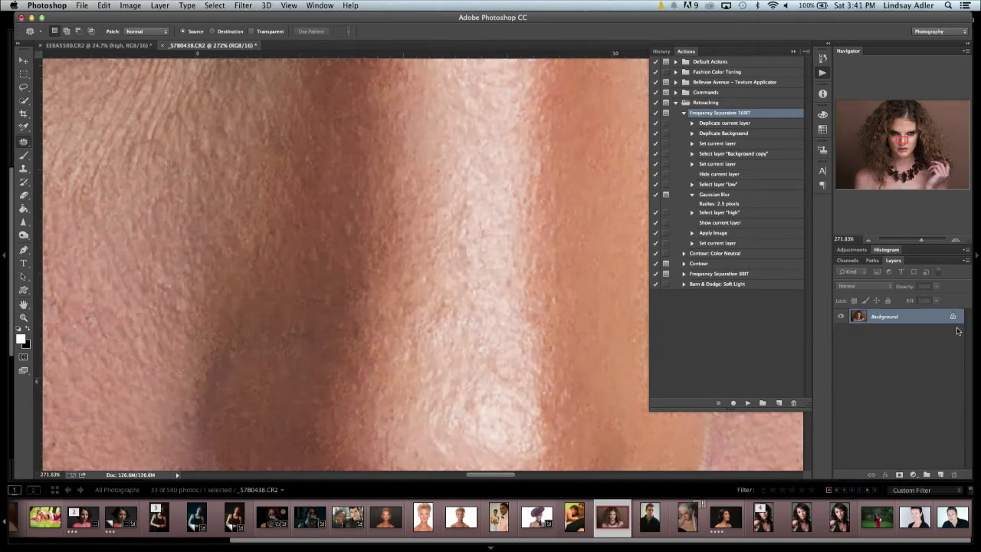
- Run the Frequency Separation 16BIT action on the Background, slightly reducing the Gaussian Blur radius
click(747, 402)
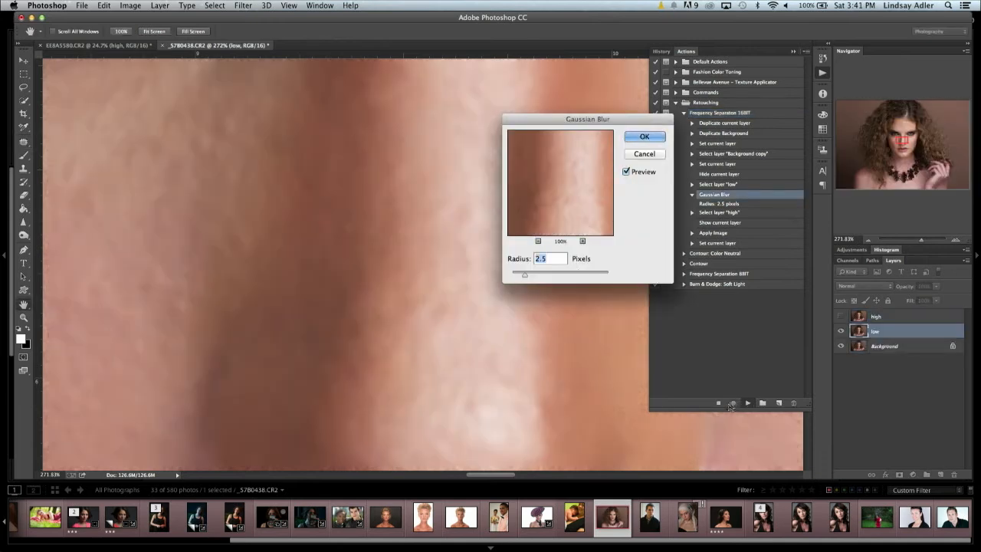
drag(525, 275, 523, 276)
click(644, 136)
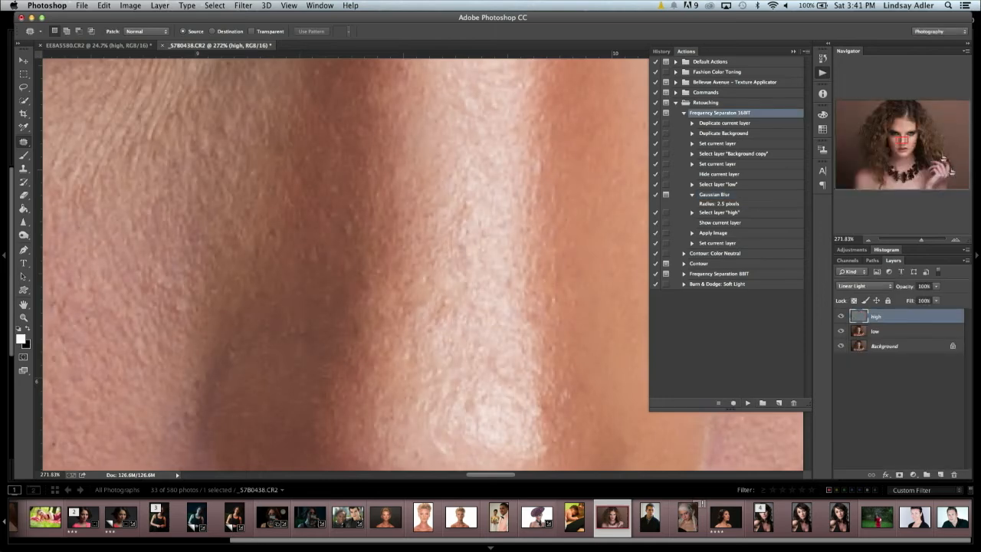
- Duplicate the low layer and ready the Clone Stamp with a 150 px brush
drag(924, 242, 914, 242)
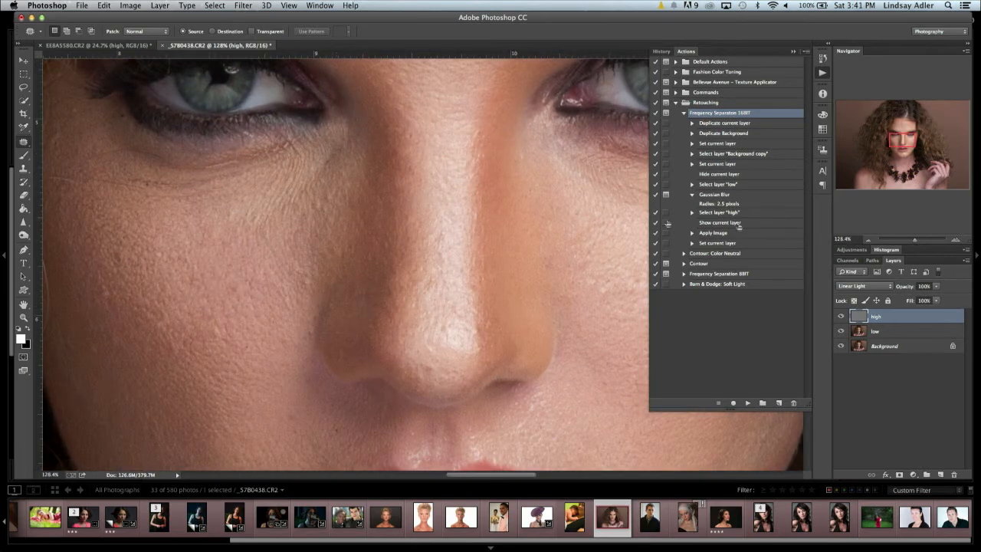
drag(900, 330, 940, 474)
click(24, 169)
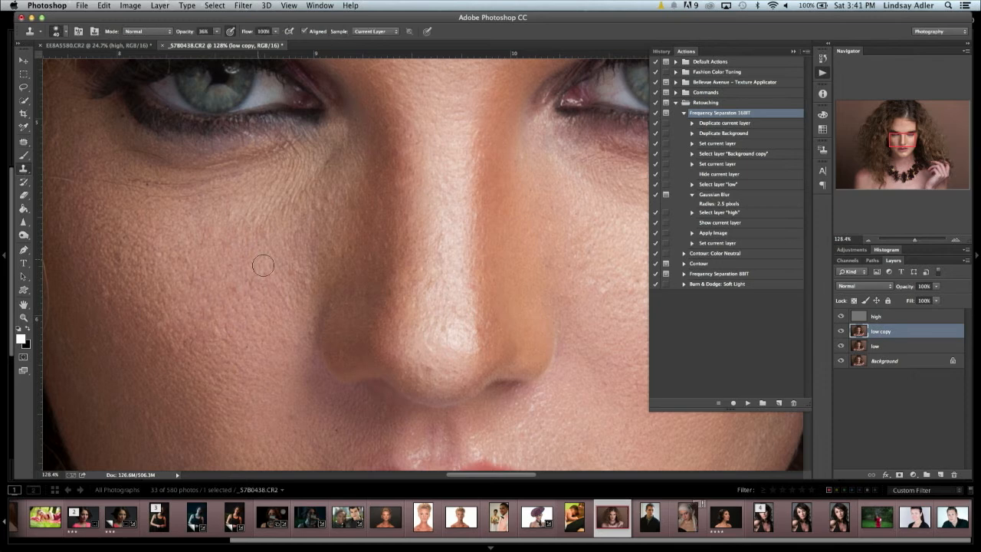
key(bracketright)
key(bracketright)
key(bracketright)
key(bracketright)
key(bracketright)
key(bracketright)
key(bracketright)
key(bracketright)
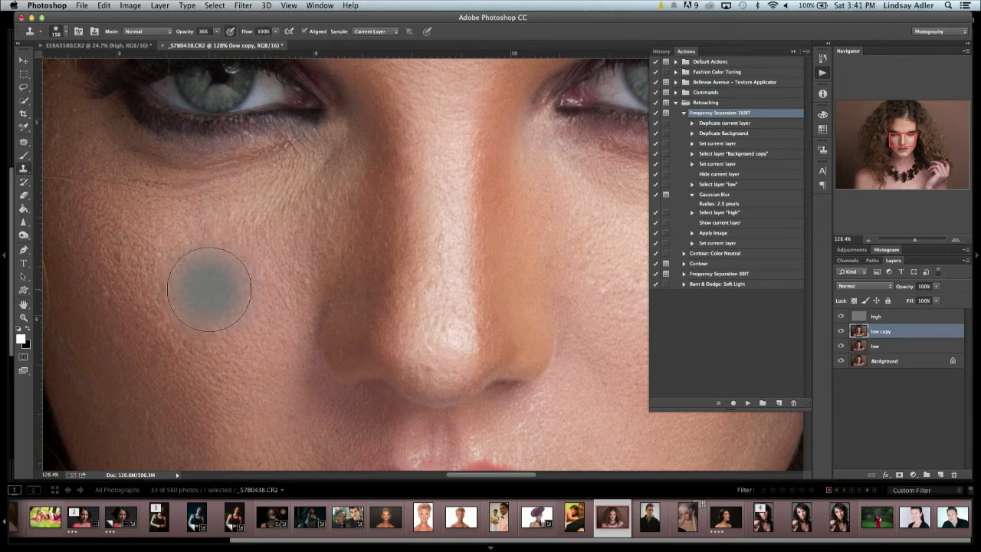
- Set the Clone Stamp to Lighten mode, 61% opacity and a 175 px brush, and clone skin tone over the outer cheek
click(144, 32)
click(142, 96)
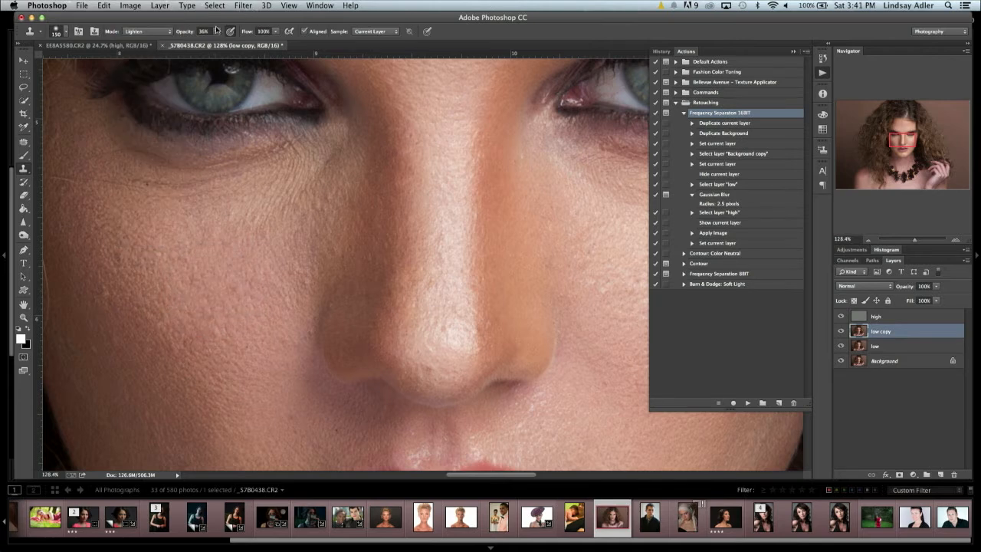
click(216, 32)
drag(229, 42, 232, 42)
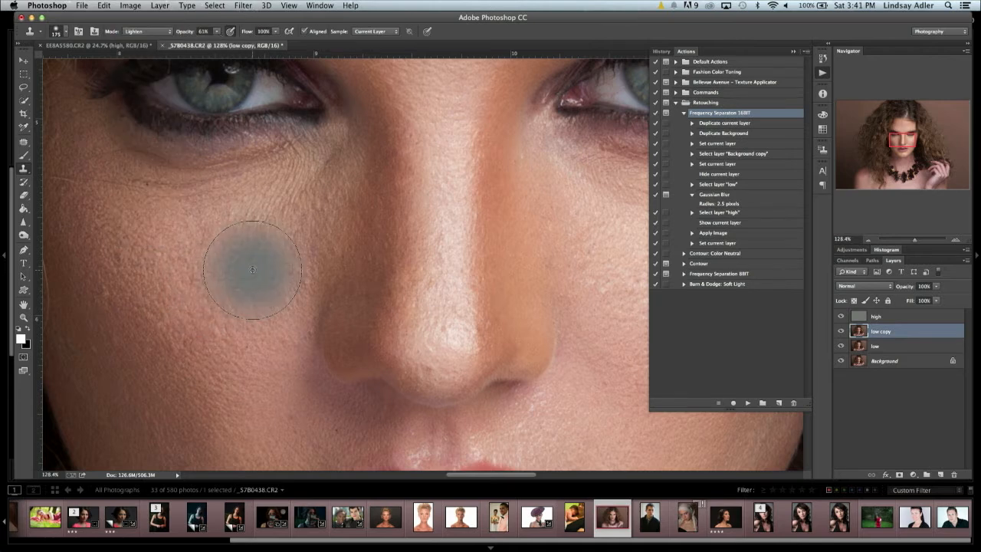
key(bracketright)
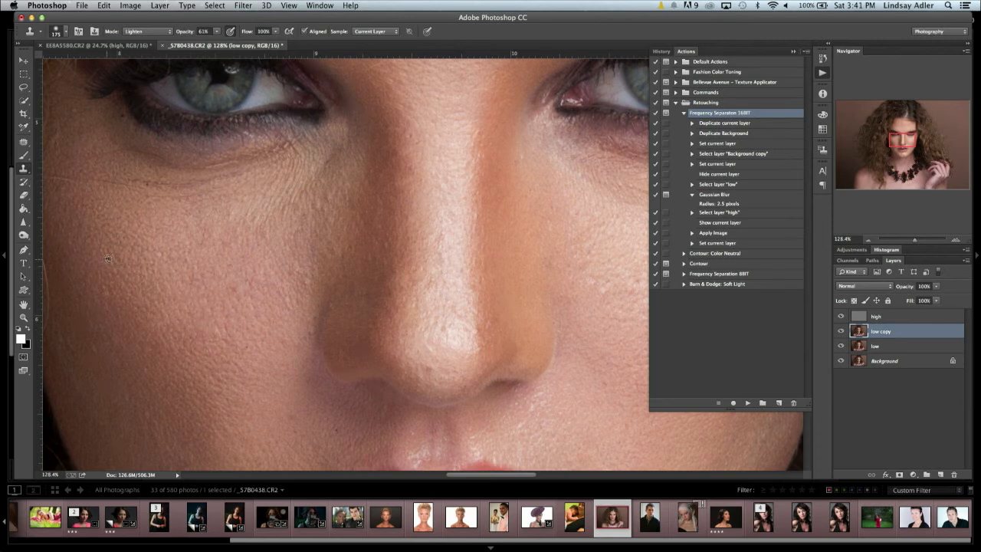
drag(108, 259, 140, 323)
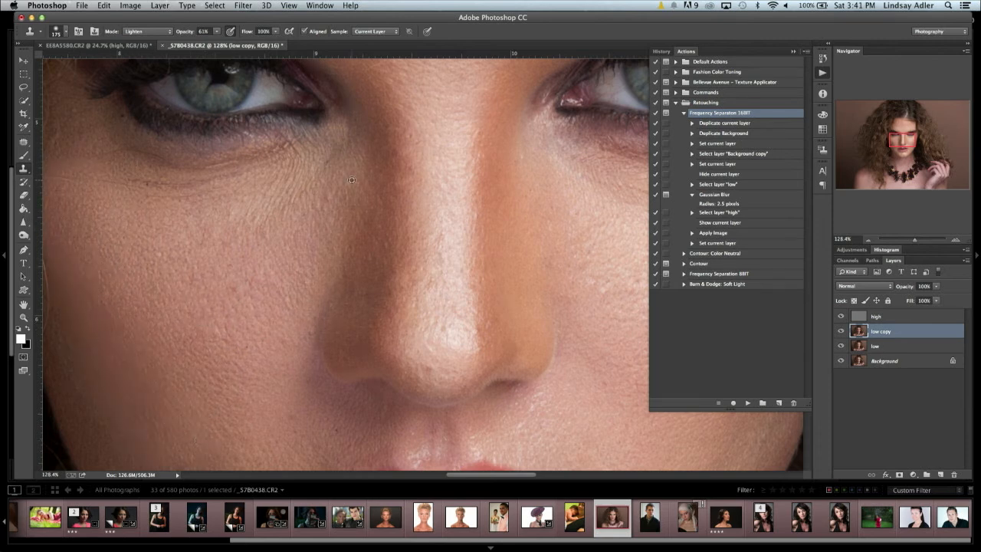
- Compare the whole face with and without the low copy layer's retouching
scroll(145, 264, down, 3)
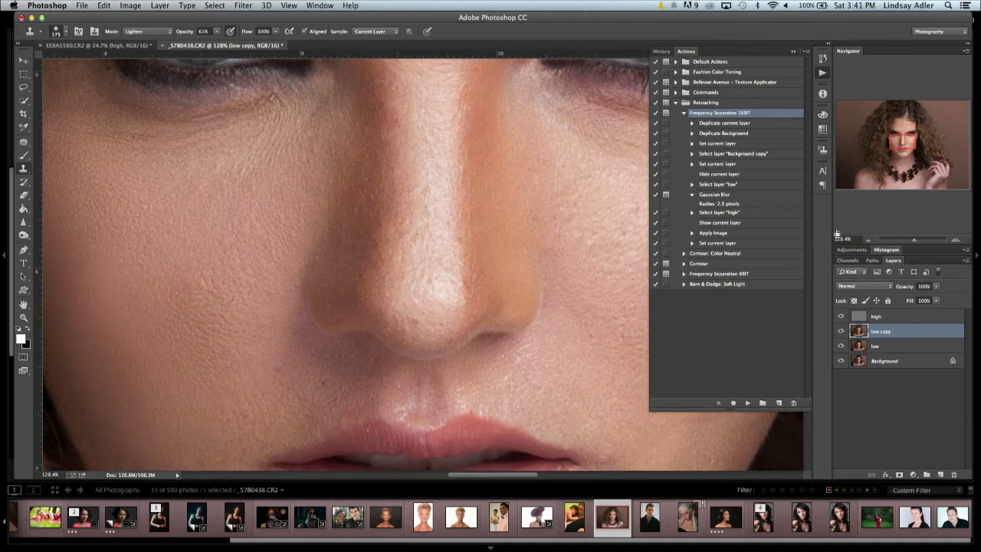
click(906, 241)
drag(907, 241, 910, 241)
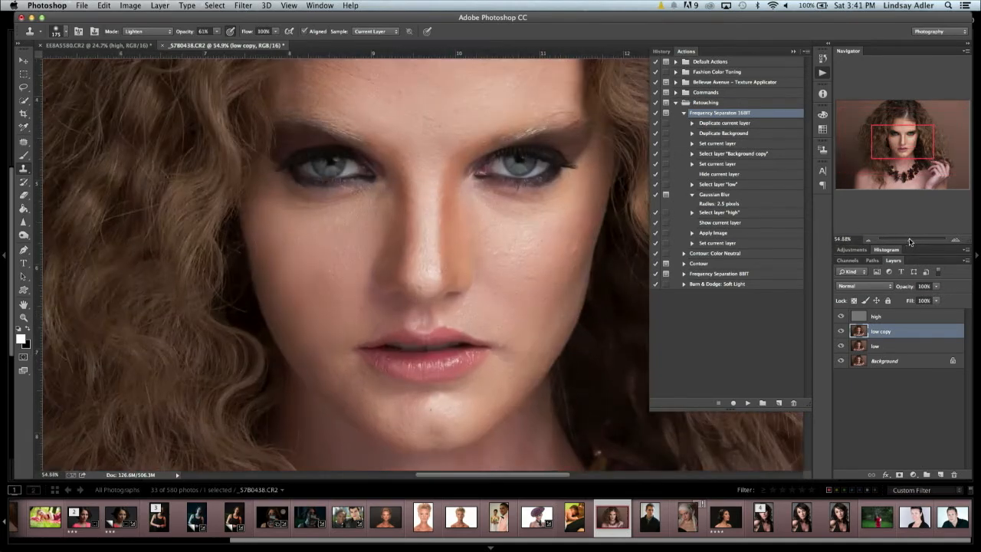
click(840, 331)
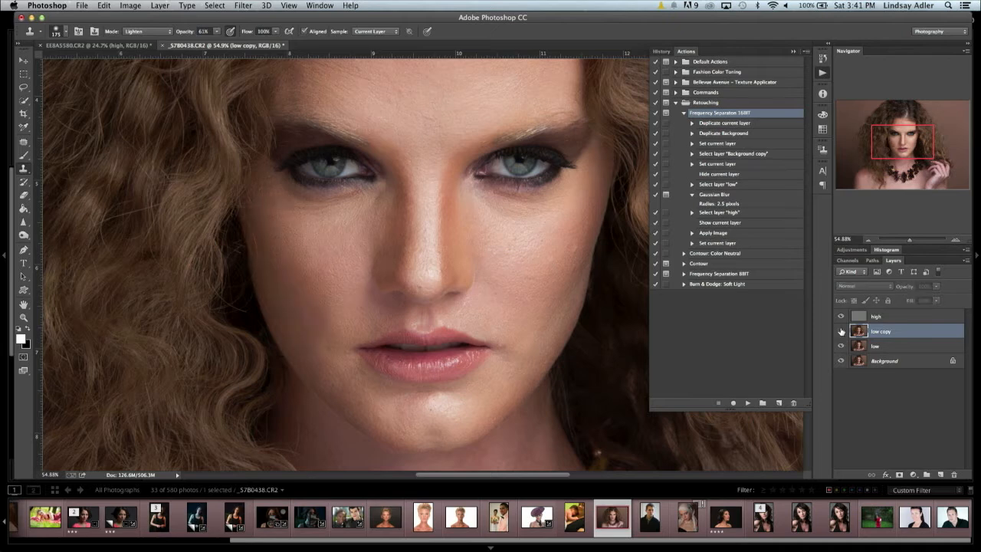
click(841, 331)
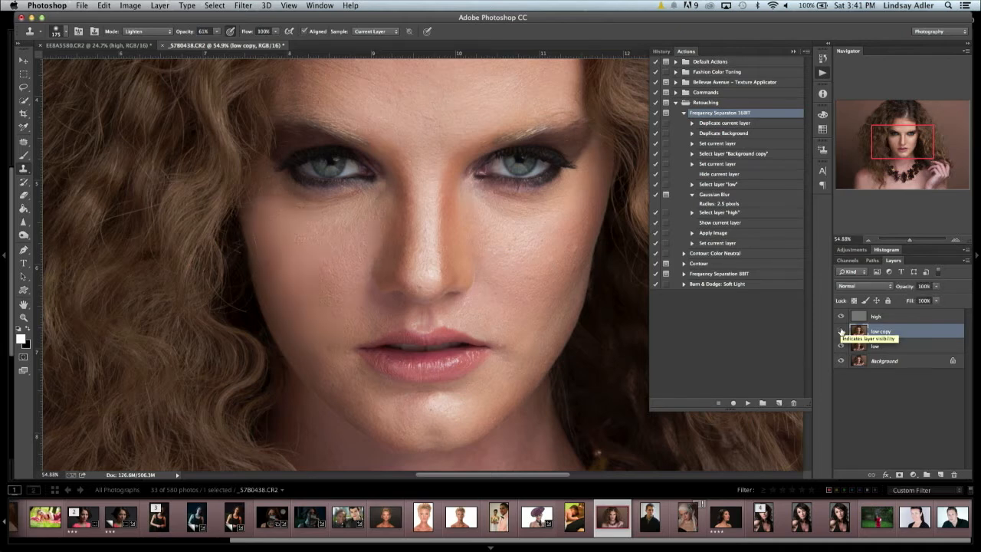
click(841, 331)
click(840, 331)
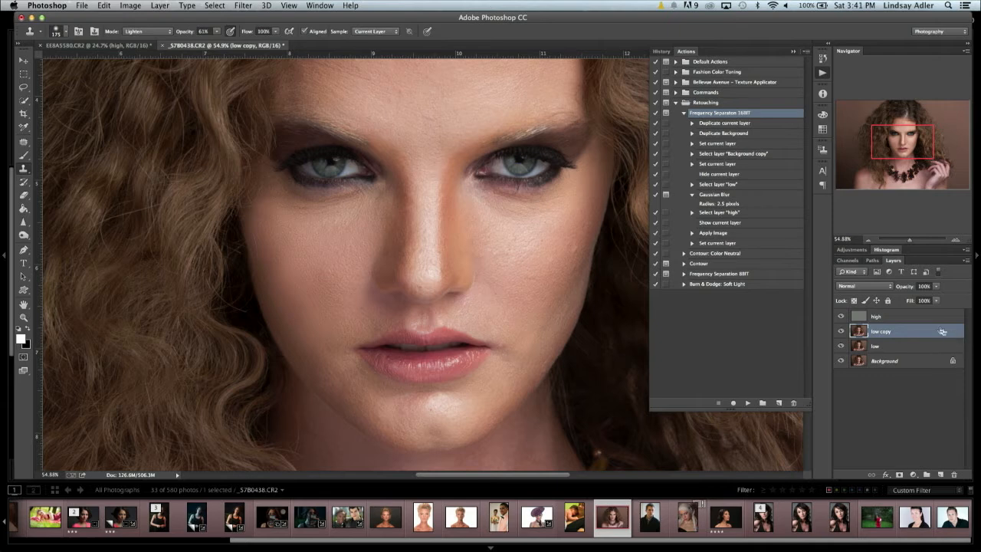
- Delete the retouched low copy layer and make a fresh duplicate of the low layer
drag(942, 331, 954, 475)
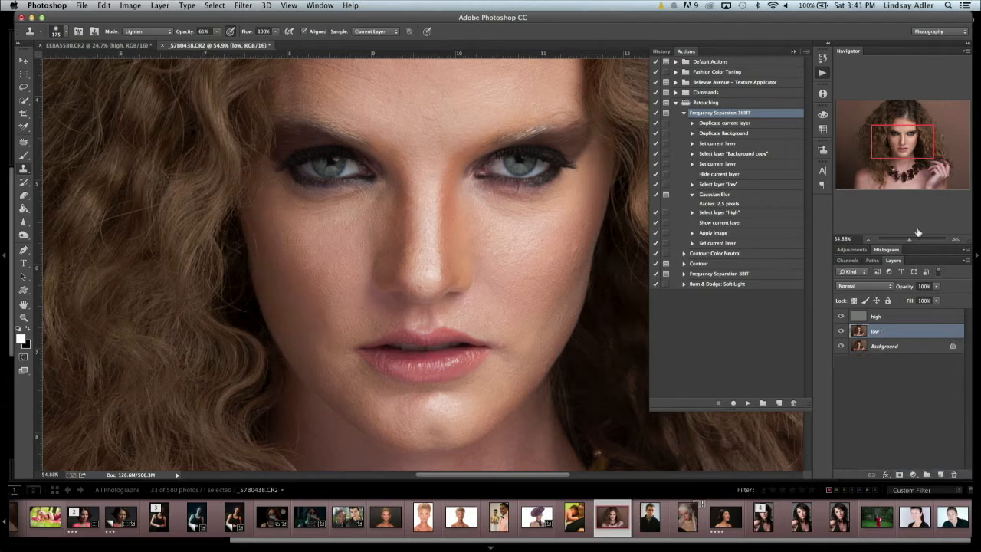
click(912, 239)
mouse_move(923, 341)
mouse_down()
mouse_move(916, 448)
mouse_move(939, 474)
mouse_up()
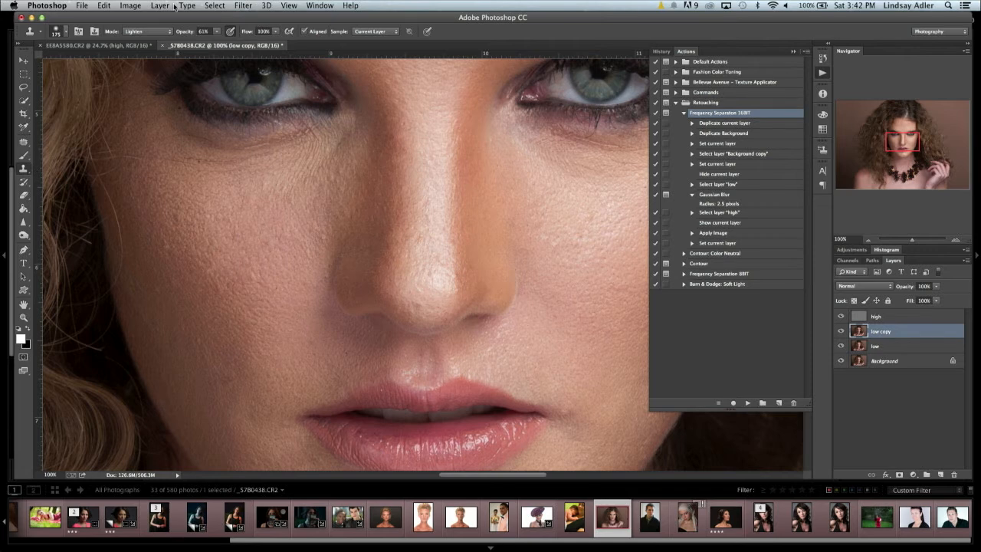
- Smooth the skin tones below the eye on the low copy using the Clone Stamp at 44% opacity with a 150 px brush
drag(218, 33, 209, 44)
key(bracketleft)
mouse_move(181, 170)
mouse_down()
mouse_move(272, 163)
mouse_move(329, 149)
mouse_up()
alt+click(234, 174)
alt+click(298, 190)
mouse_move(269, 191)
mouse_down()
mouse_move(302, 216)
mouse_move(325, 153)
mouse_up()
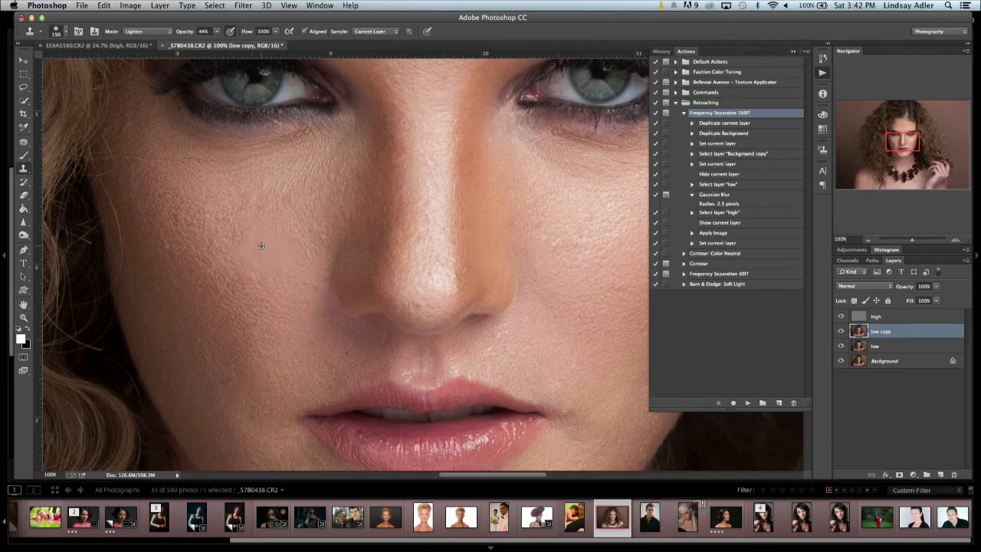
- Even out the cheek's tones on the low copy using the Clone Stamp at 31% opacity with a 200 px brush
drag(218, 33, 211, 41)
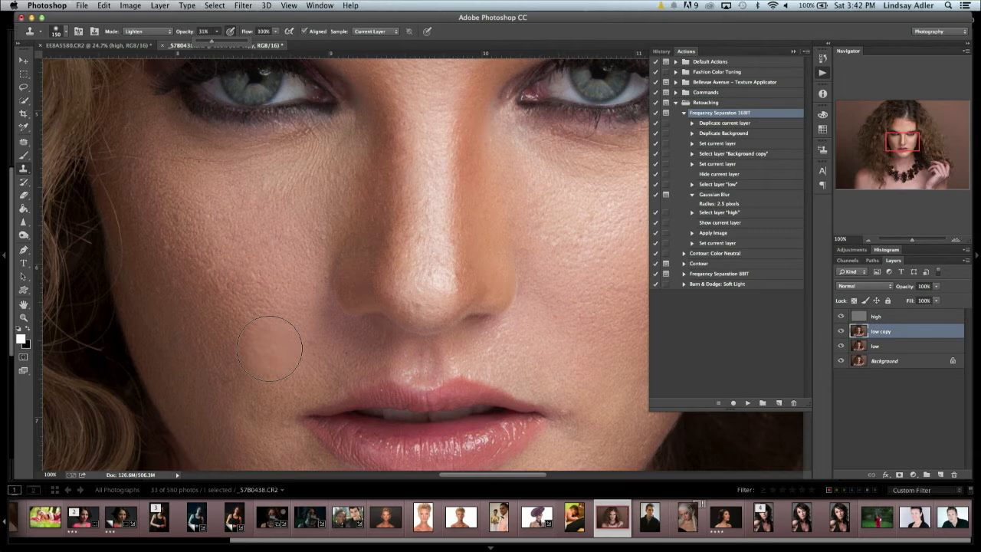
key(])
key(])
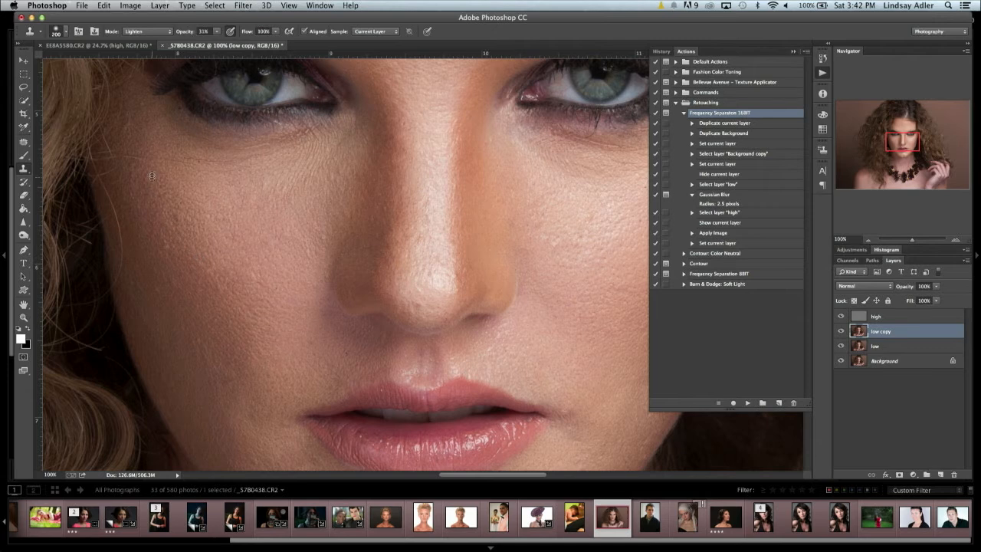
alt+click(193, 217)
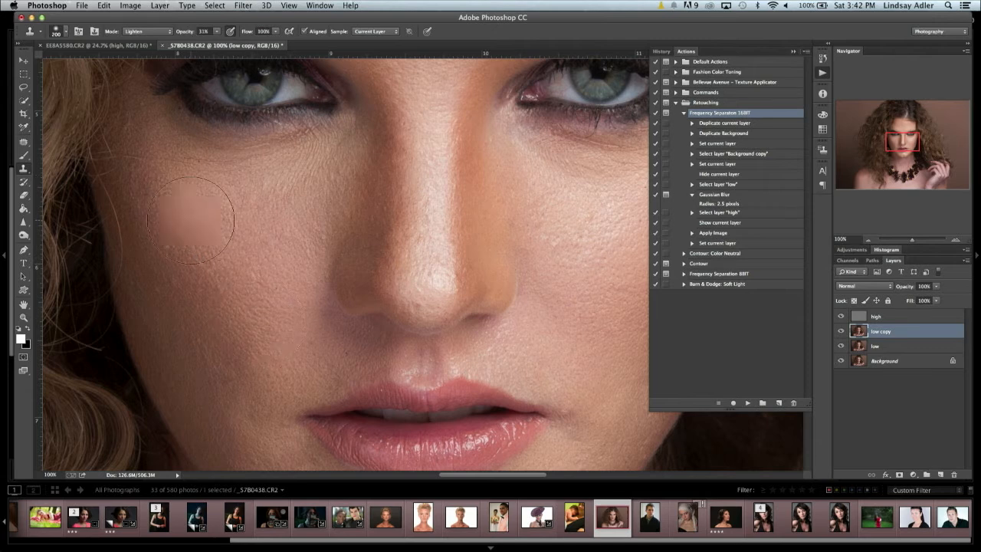
mouse_move(310, 293)
mouse_down()
mouse_move(318, 313)
mouse_move(306, 302)
mouse_up()
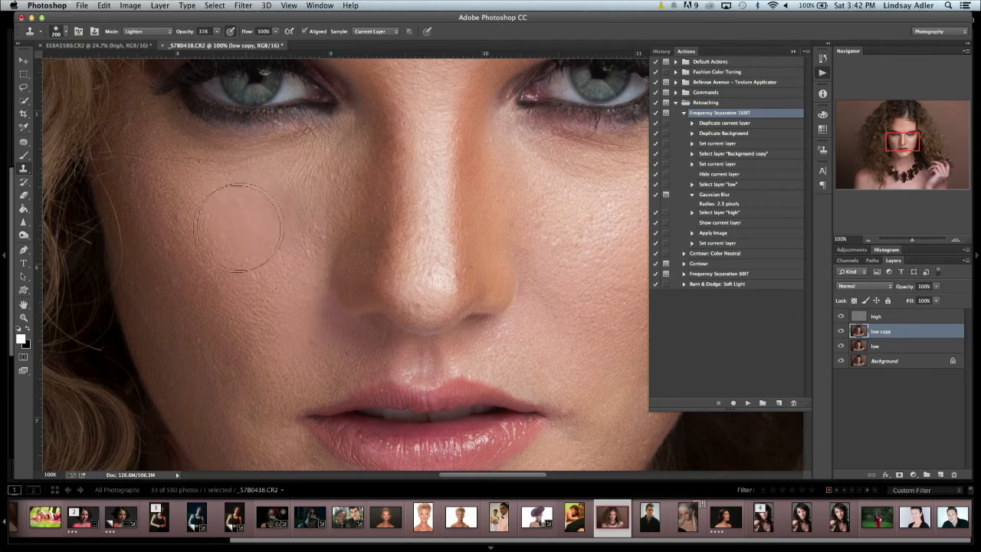
alt+click(161, 198)
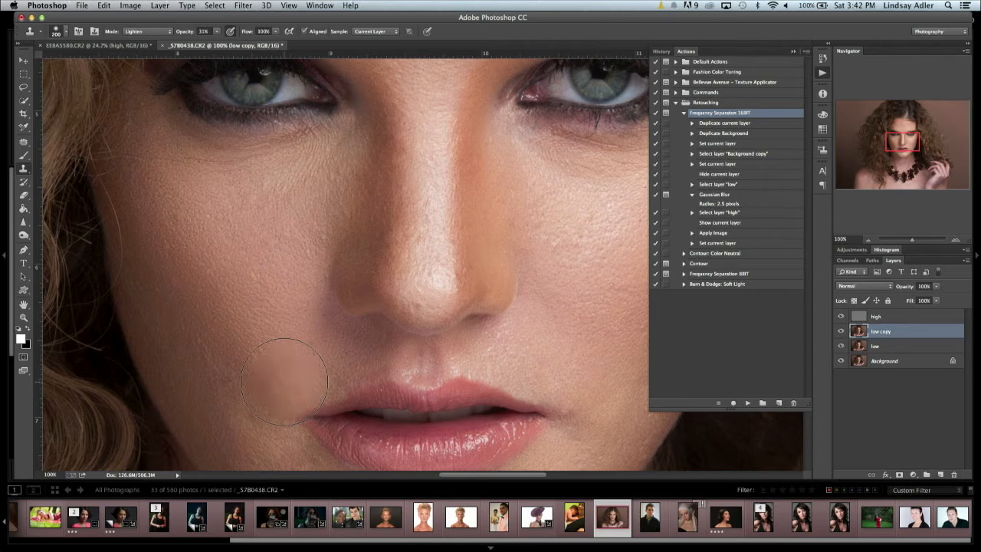
- Smooth the jawline and chin tones below the lips on the low copy using the Clone Stamp at 31% opacity with a 150 px brush
key(bracketleft)
key(bracketleft)
scroll(199, 355, down, 5)
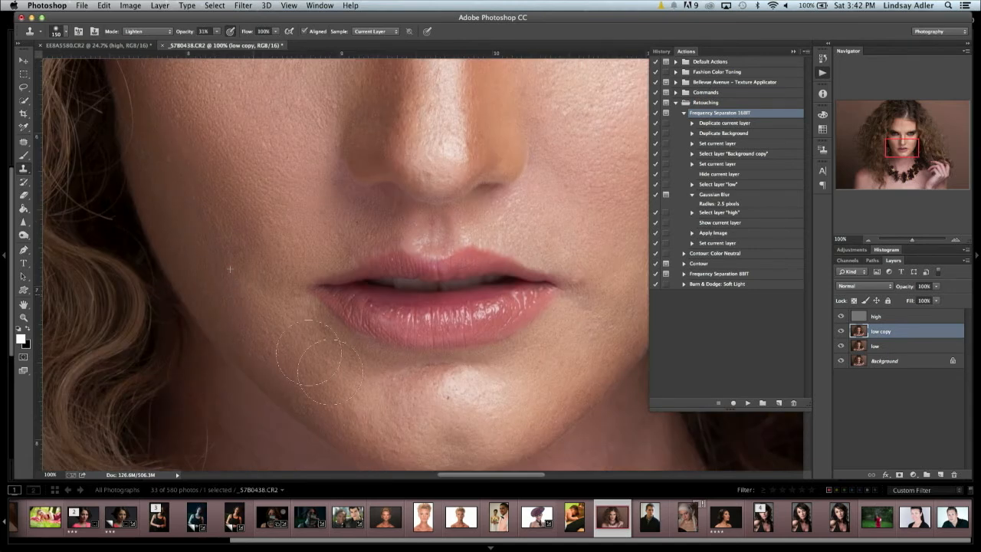
scroll(352, 387, down, 1)
scroll(352, 387, right, 1)
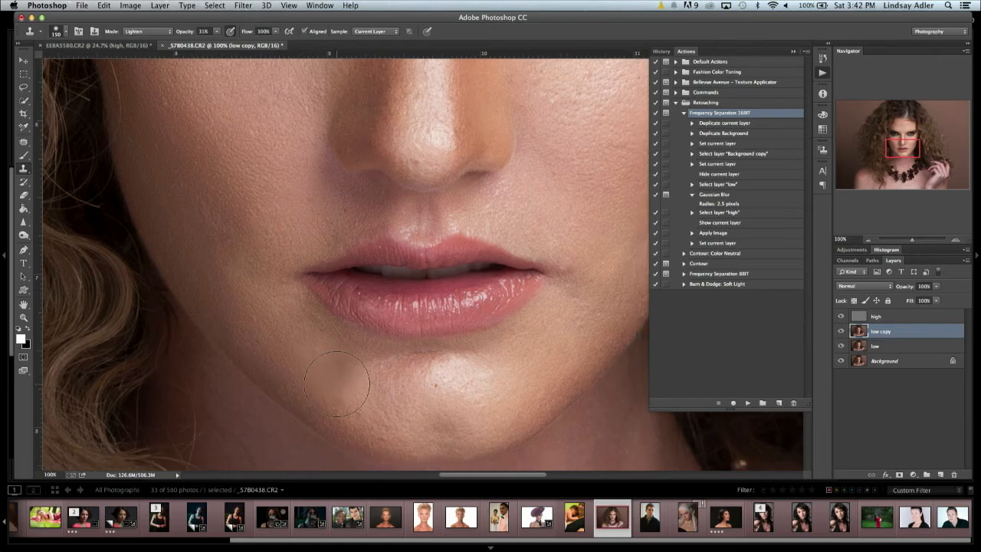
alt+click(466, 406)
click(447, 424)
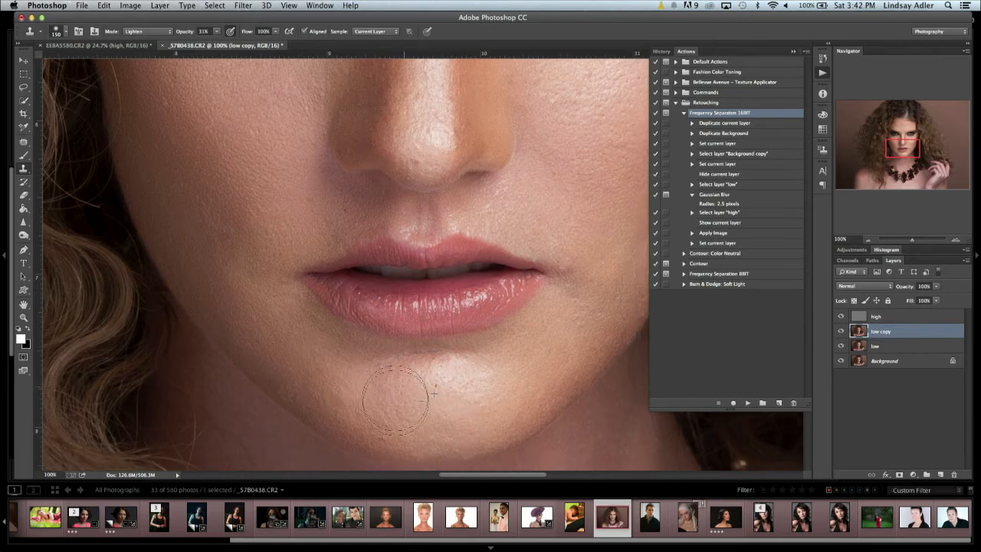
- Smooth the skin tones under the other eye on the low copy using the Clone Stamp at 51% opacity
scroll(393, 423, right, 1)
scroll(393, 423, up, 5)
scroll(394, 423, right, 7)
key(bracketright)
key(bracketright)
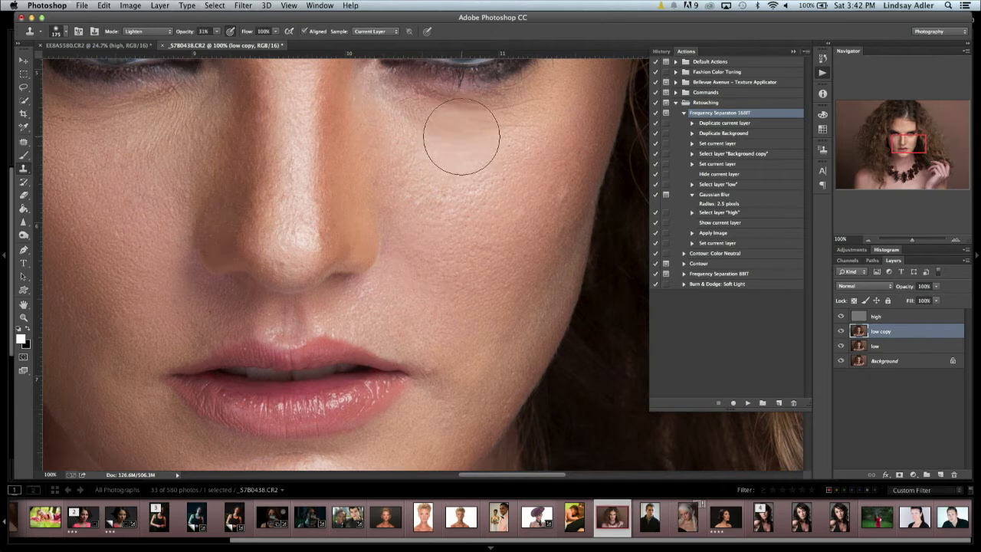
key(bracketleft)
key(bracketleft)
key(bracketleft)
drag(219, 32, 227, 45)
alt+click(423, 146)
mouse_move(399, 116)
mouse_down()
mouse_move(398, 107)
mouse_move(519, 119)
mouse_up()
alt+click(422, 149)
- Even out the tones of the cheek below that eye using the Clone Stamp at 32% opacity with a 200 px brush
key(bracketright)
key(bracketright)
key(bracketright)
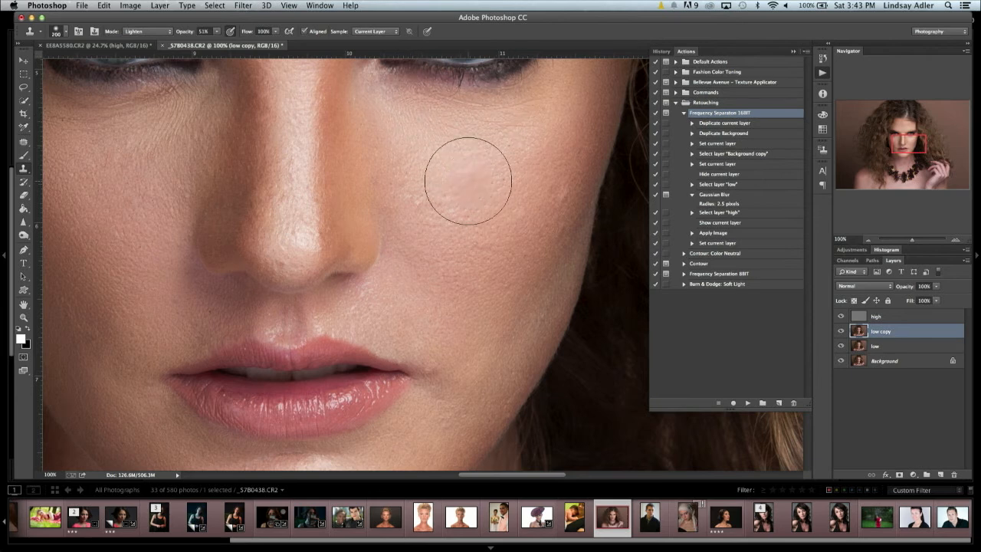
drag(220, 37, 208, 43)
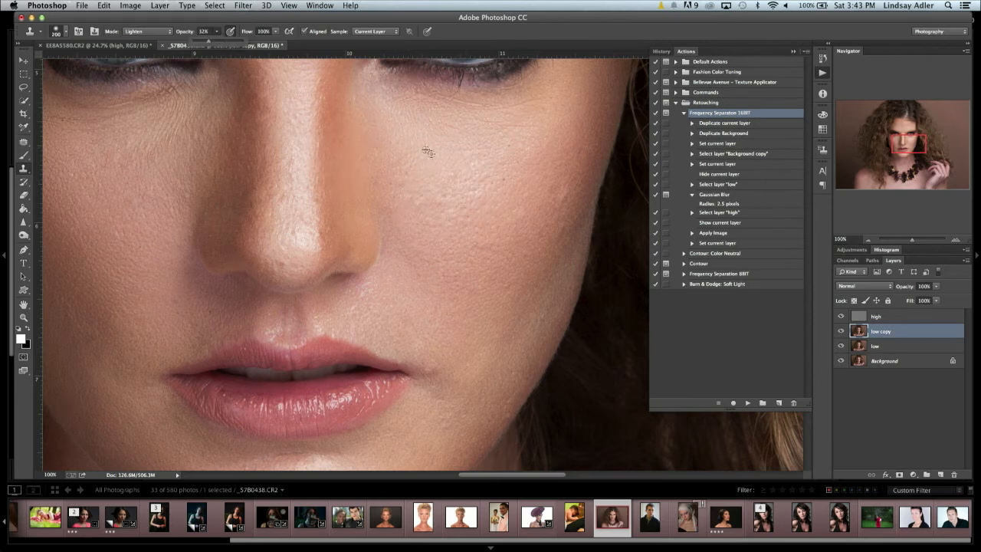
alt+click(435, 196)
drag(427, 175, 432, 205)
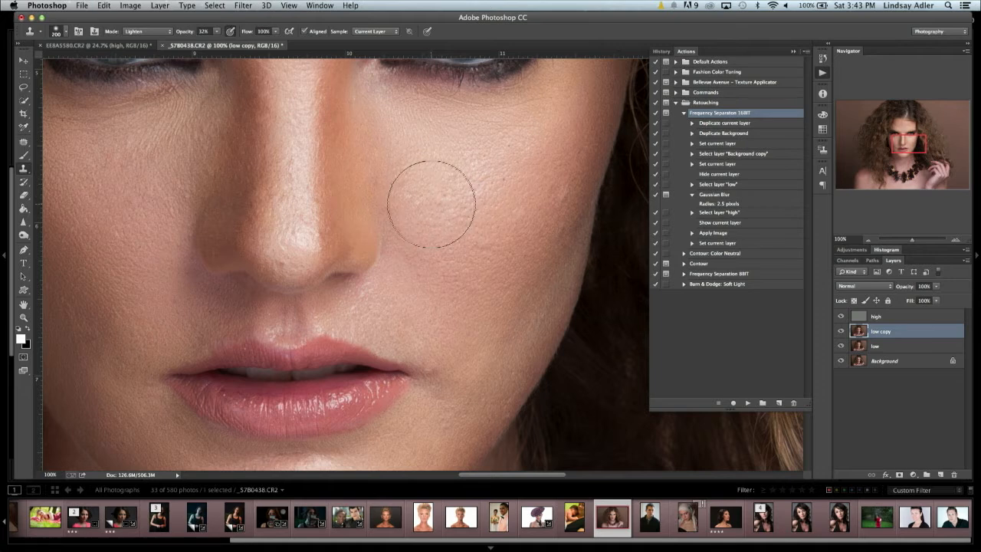
alt+click(494, 165)
alt+click(508, 234)
drag(460, 273, 482, 316)
alt+click(523, 216)
drag(553, 170, 463, 251)
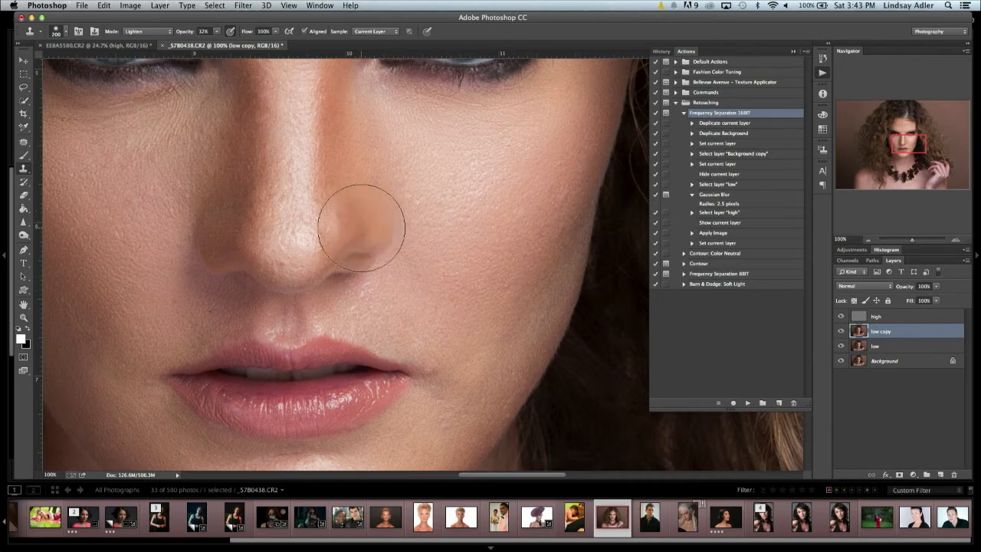
- Blend the opposite cheek just below the eye on the low copy with the Clone Stamp, reducing the brush to 150 px
scroll(356, 226, left, 5)
scroll(356, 227, up, 2)
alt+click(263, 196)
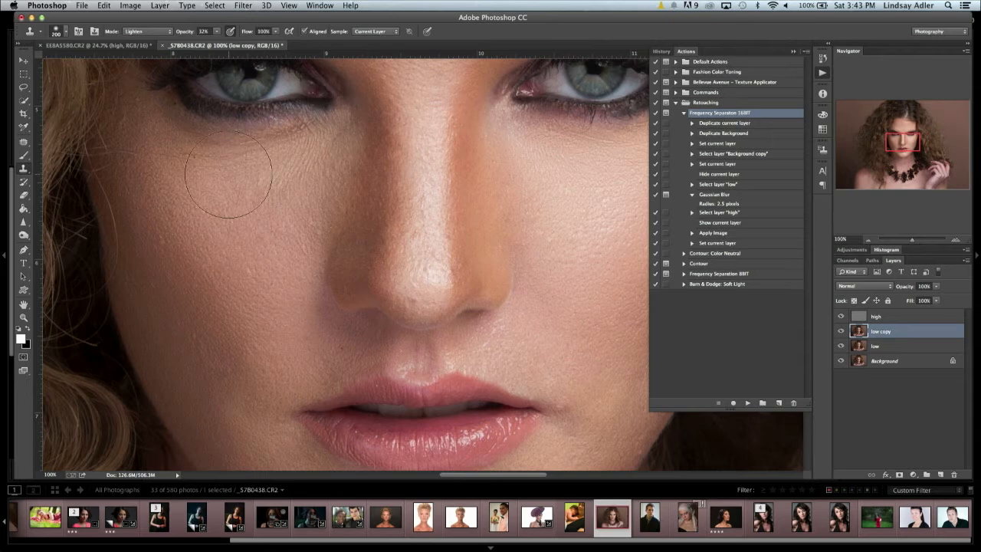
key(bracketleft)
key(bracketleft)
- Even out the highlight along the nose bridge on the low copy using the Clone Stamp at 32% opacity with a 150 px brush
drag(908, 241, 908, 240)
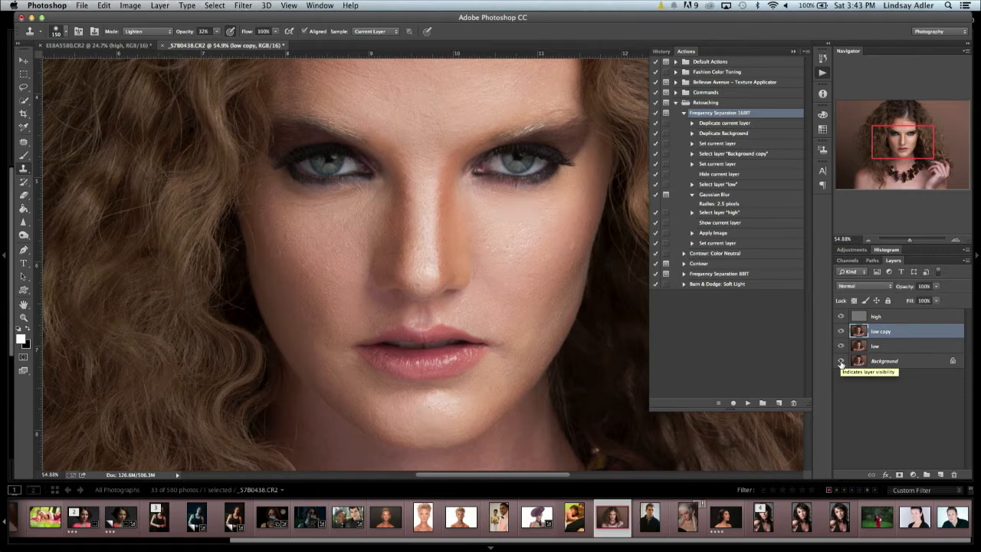
scroll(406, 379, up, 4)
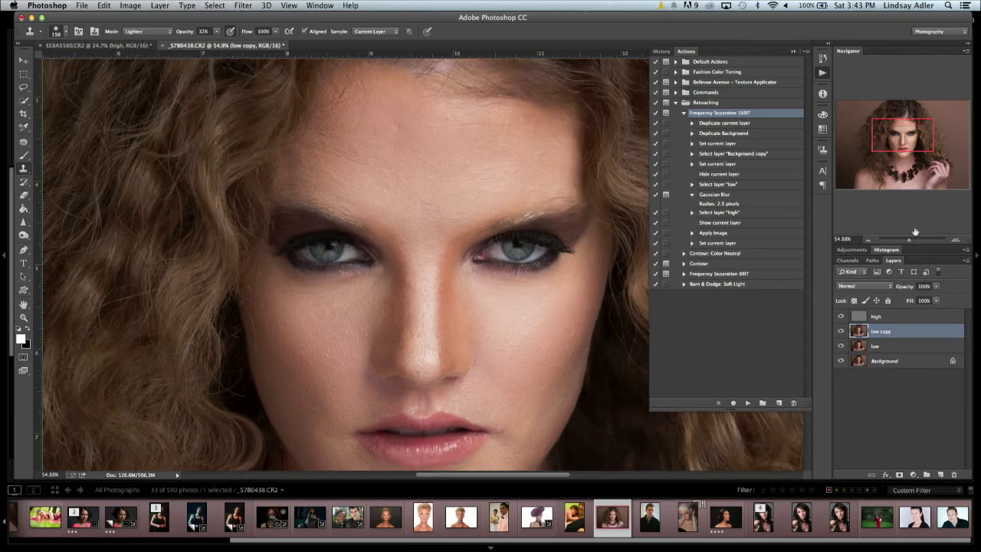
drag(911, 241, 912, 241)
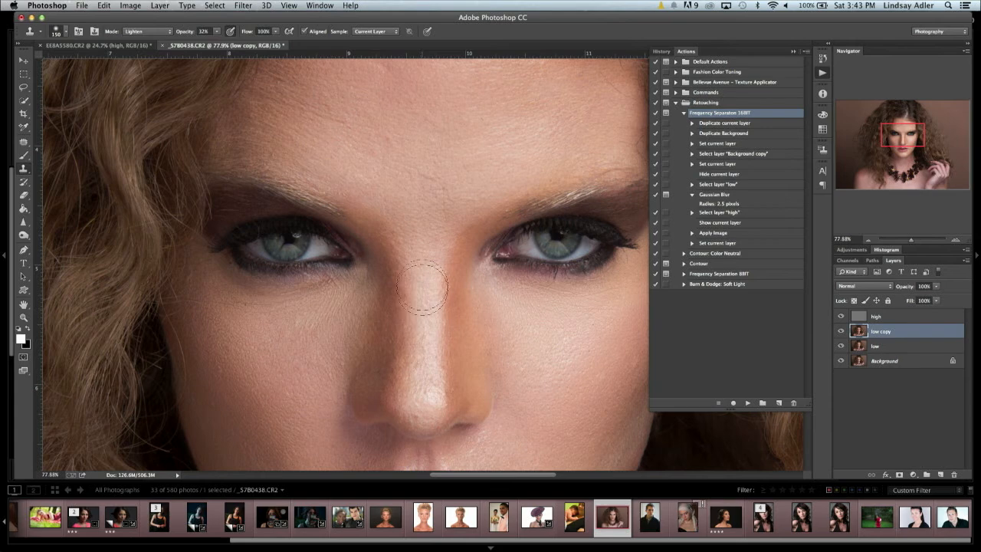
alt+click(422, 403)
drag(425, 317, 428, 281)
scroll(428, 281, up, 3)
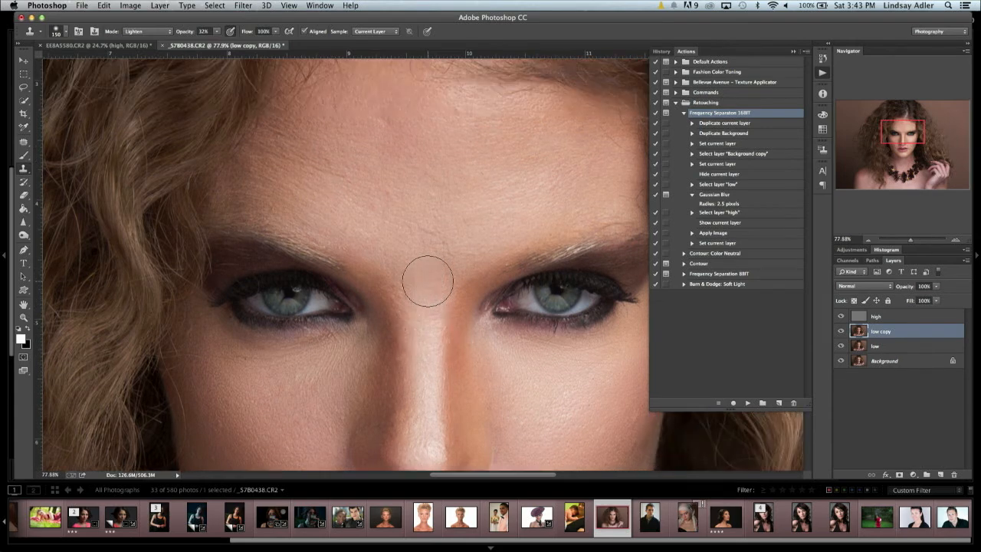
- Smooth the forehead's tones up to the hairline on the low copy using the Clone Stamp with a 400 px brush
key(bracketright)
key(bracketright)
key(bracketright)
key(bracketright)
key(bracketright)
alt+click(327, 176)
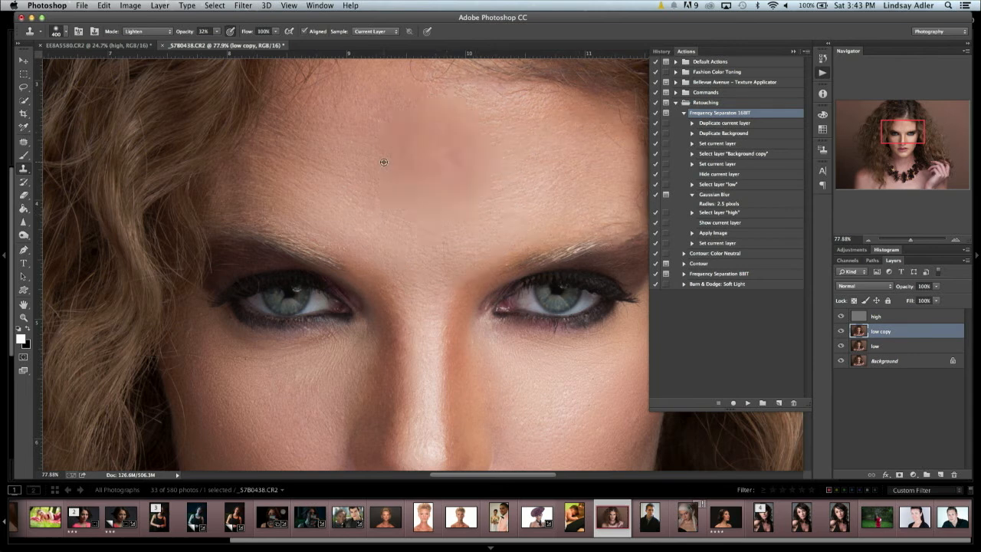
scroll(427, 176, up, 3)
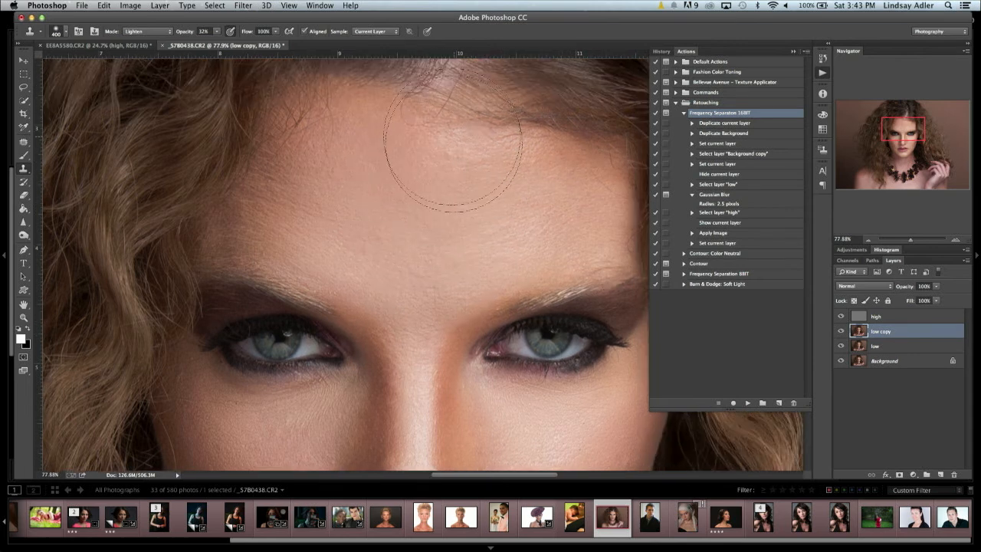
- Touch up the lower face around the mouth and jaw on the low copy using the Clone Stamp with a 150 px brush
scroll(532, 202, down, 10)
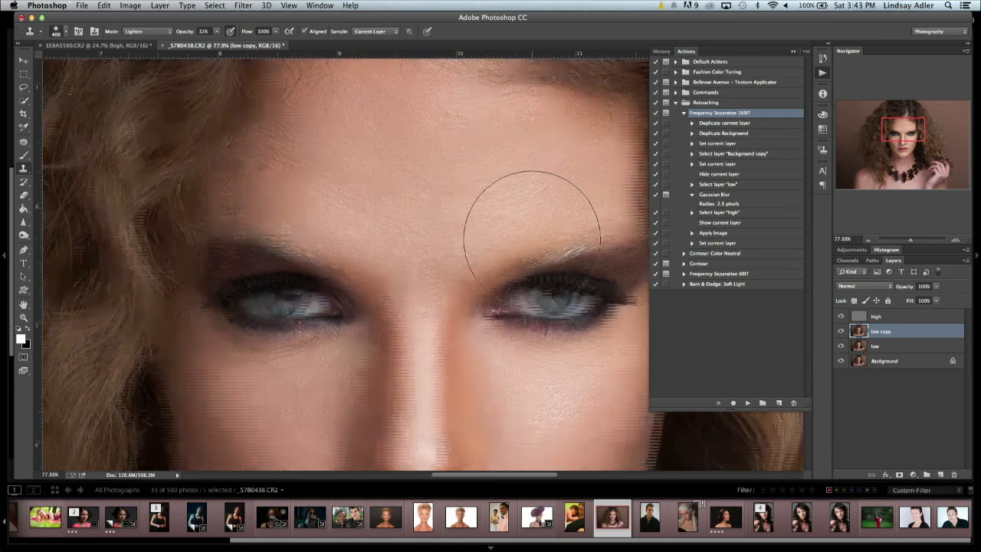
key(bracketleft)
key(bracketleft)
key(bracketleft)
key(bracketleft)
key(bracketleft)
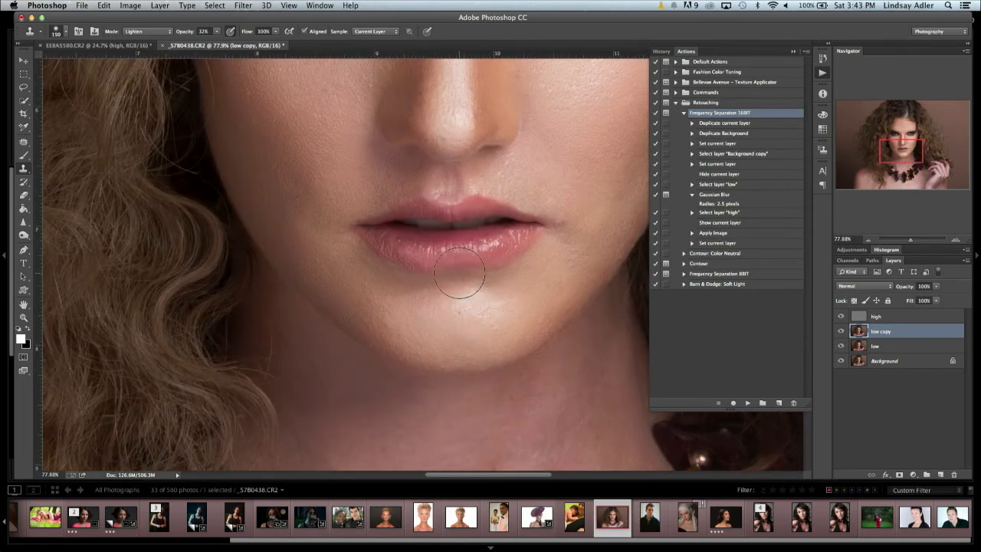
scroll(460, 274, right, 4)
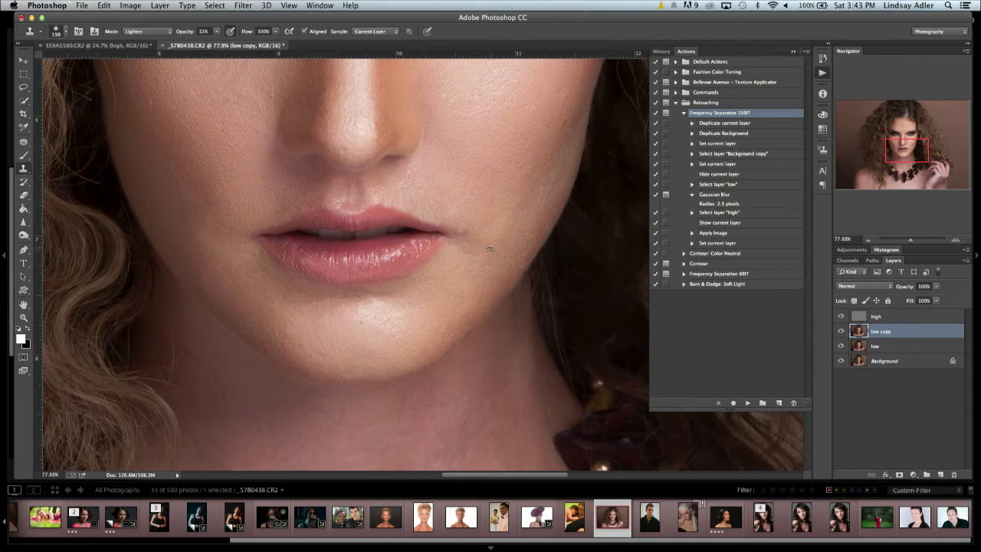
drag(911, 240, 914, 239)
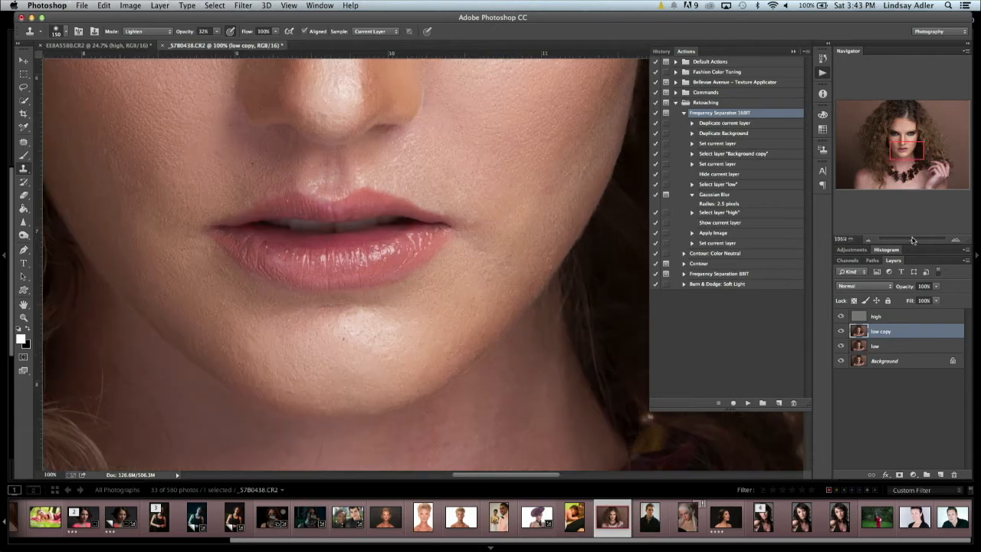
scroll(575, 375, right, 2)
click(566, 365)
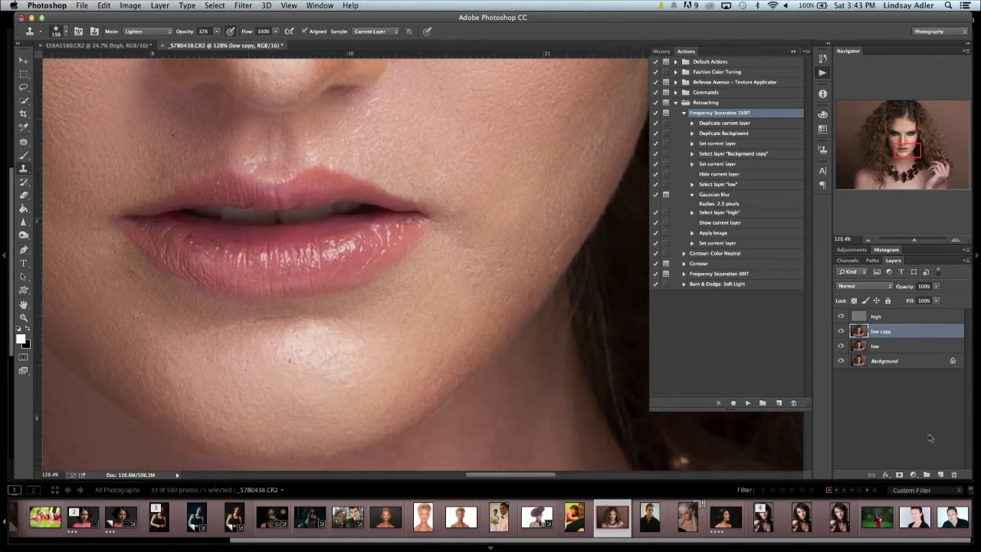
- Add a Levels adjustment layer above the low copy with input levels 36, 0.80 and 220 to strengthen the contrast
click(915, 474)
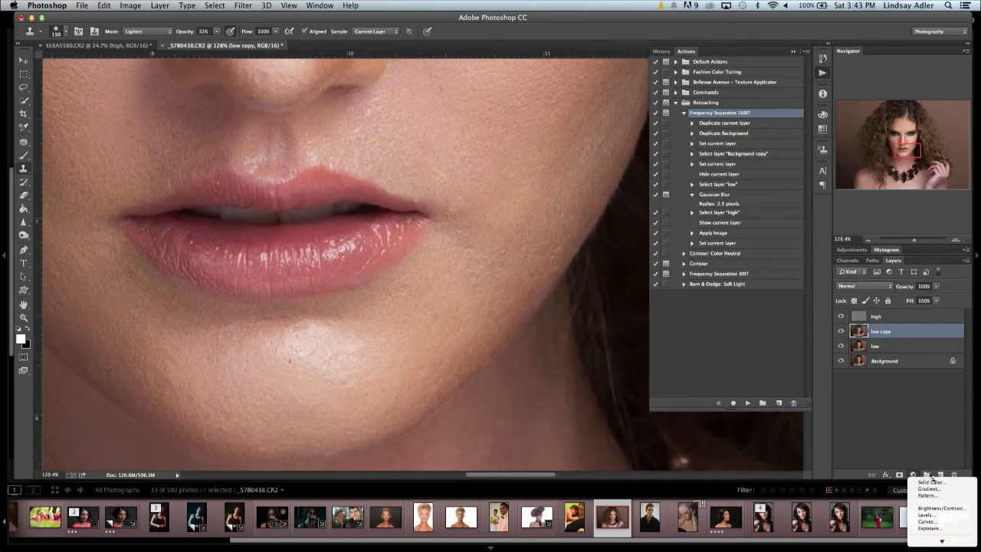
click(931, 514)
drag(117, 166, 127, 165)
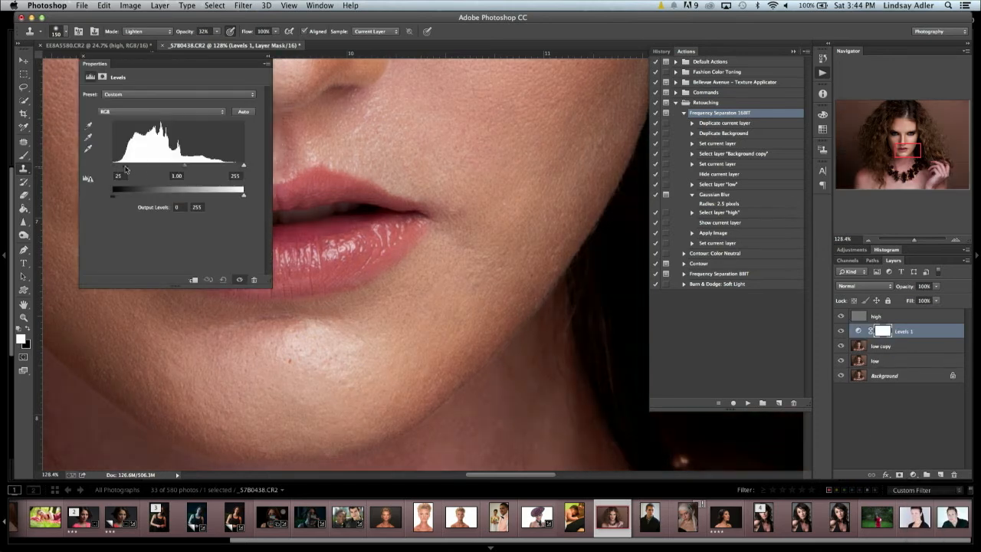
mouse_move(192, 166)
mouse_down()
mouse_move(231, 166)
mouse_move(186, 168)
mouse_up()
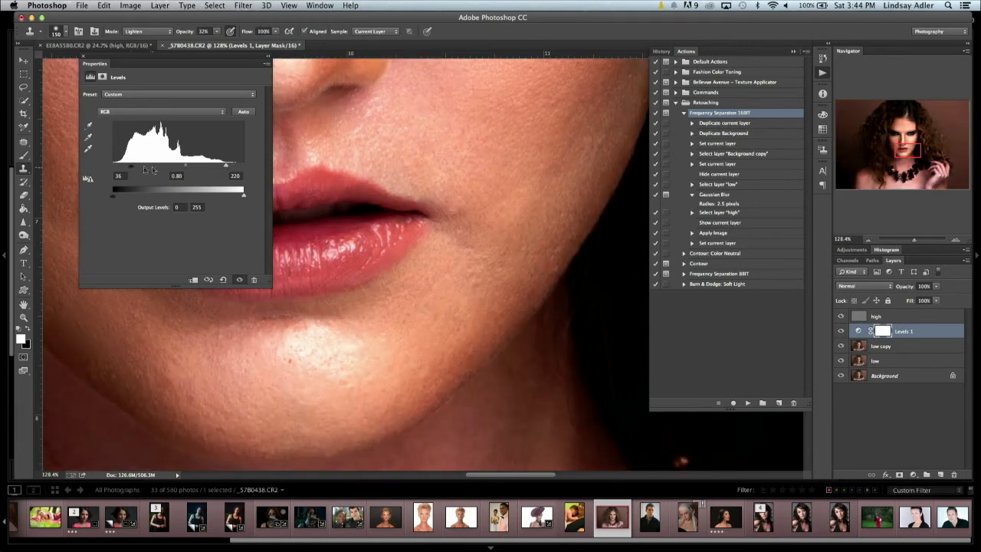
click(84, 62)
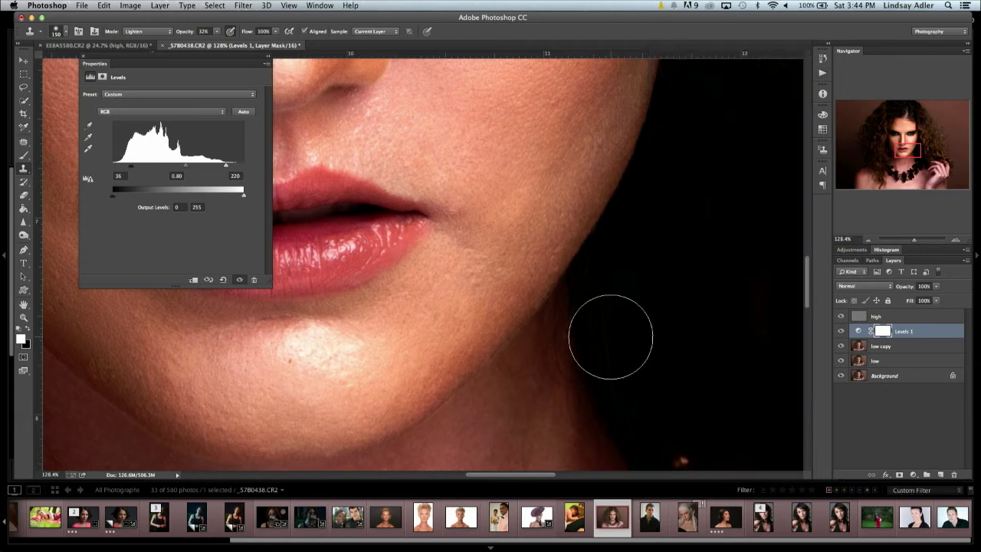
click(82, 58)
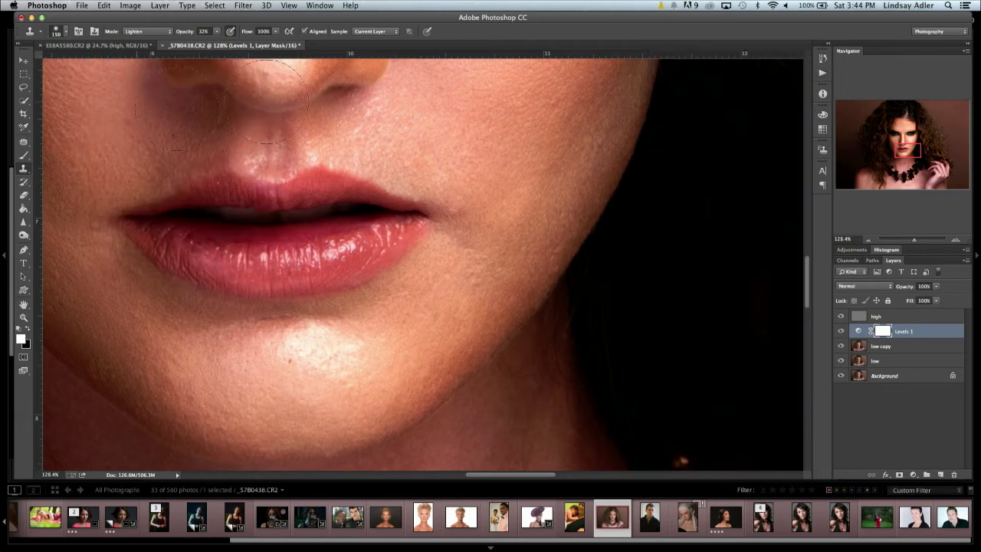
- Soften the uneven tones beside the mouth corner on the low copy with the Clone Stamp, reducing the brush from 150 px to 80 px
click(913, 347)
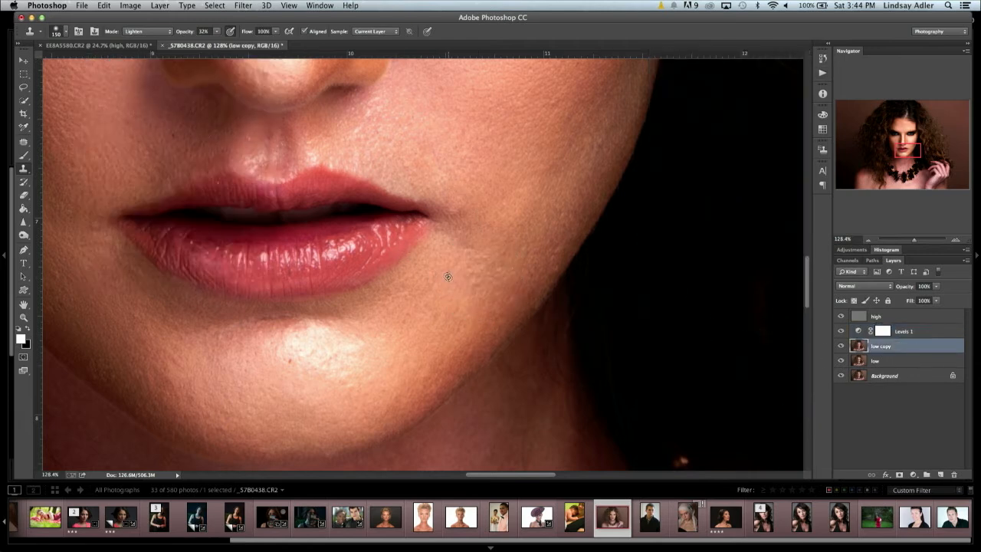
alt+click(489, 215)
click(458, 207)
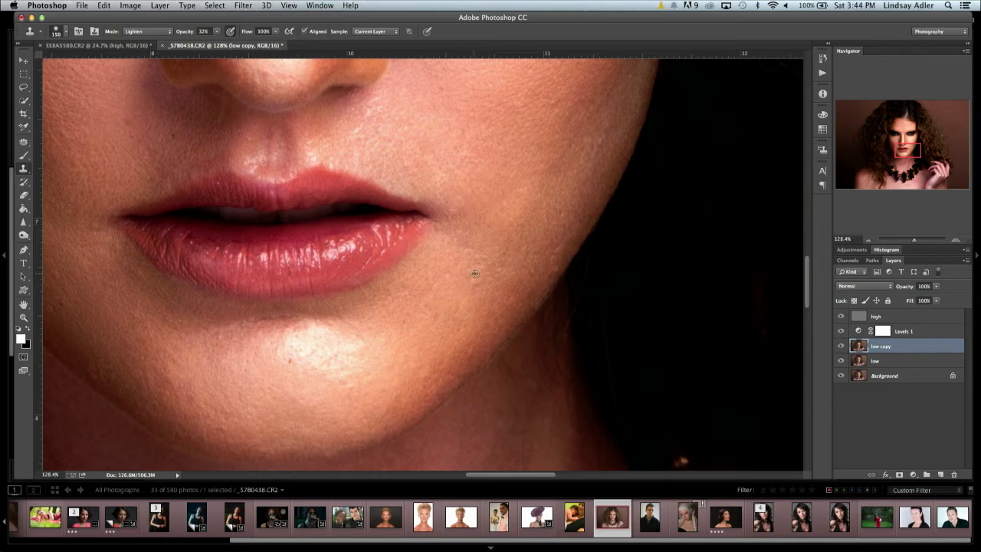
key(bracketleft)
key(bracketleft)
key(bracketleft)
key(bracketleft)
- Blend the edge of the chin's highlight on the low copy using the Clone Stamp at 32% opacity with a 100 px brush
scroll(529, 274, left, 5)
scroll(529, 274, down, 3)
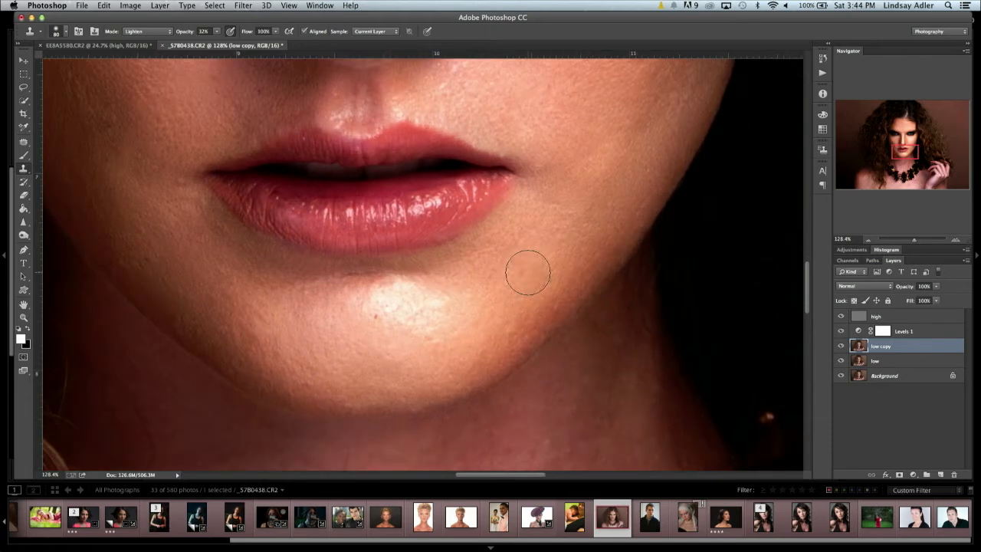
key(bracketright)
key(bracketright)
click(389, 319)
alt+click(386, 322)
- Set the Clone Stamp to Normal mode with a 175 px brush and even out the cheek and jaw on the mouth's other side
scroll(302, 357, up, 6)
scroll(302, 357, left, 6)
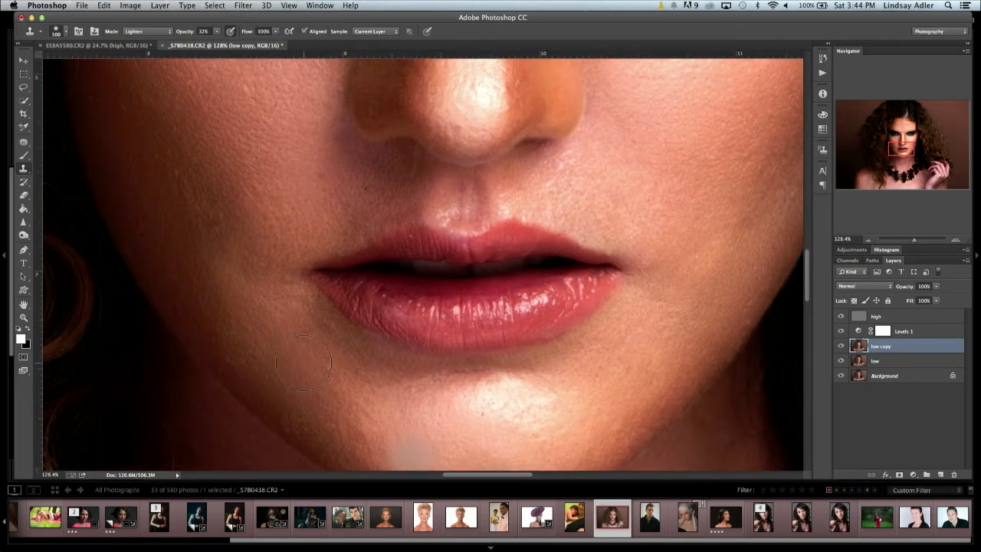
key(bracketright)
key(bracketright)
key(bracketright)
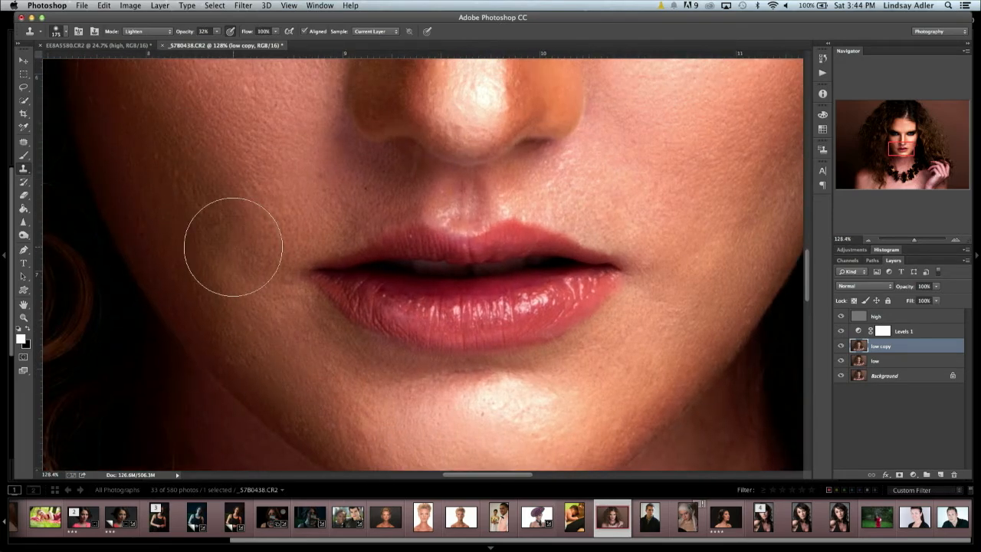
click(148, 31)
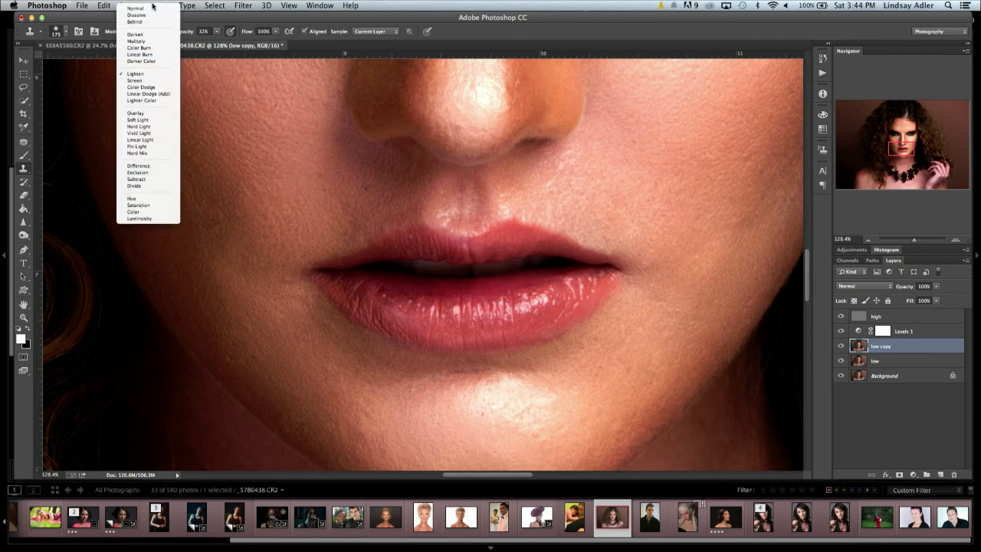
click(152, 9)
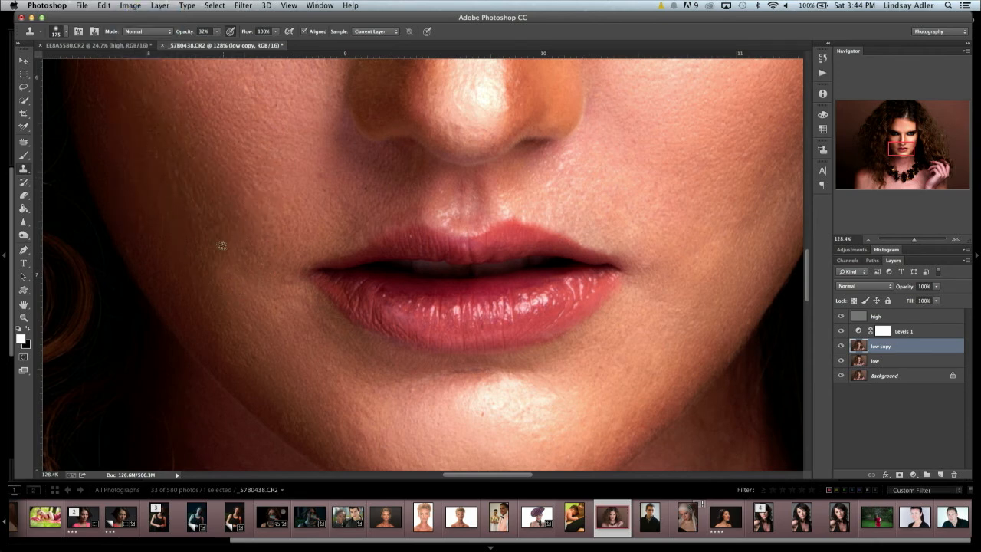
drag(284, 350, 232, 258)
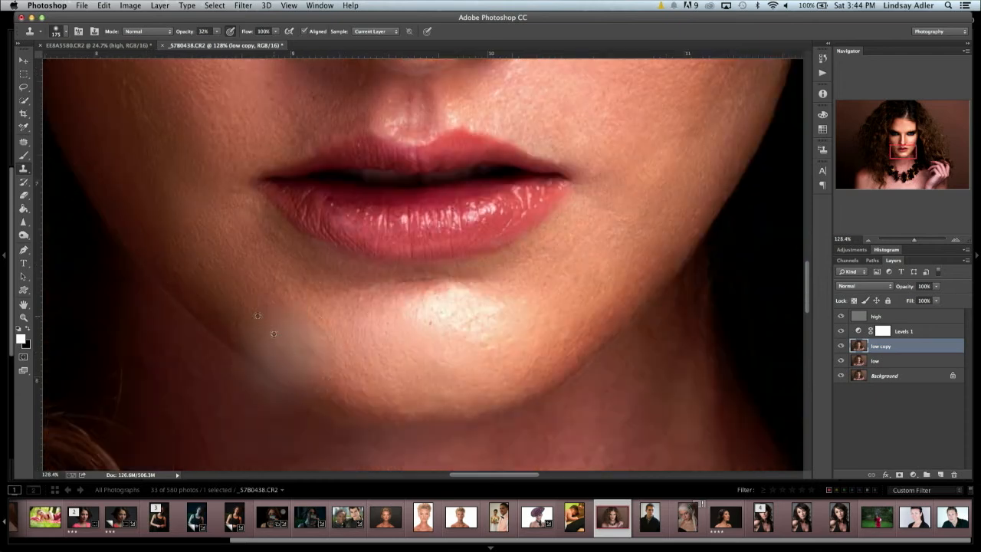
- Even out the highlight along the nose on the low copy with the Clone Stamp, using a 100 px brush
key(bracketleft)
key(bracketleft)
key(bracketleft)
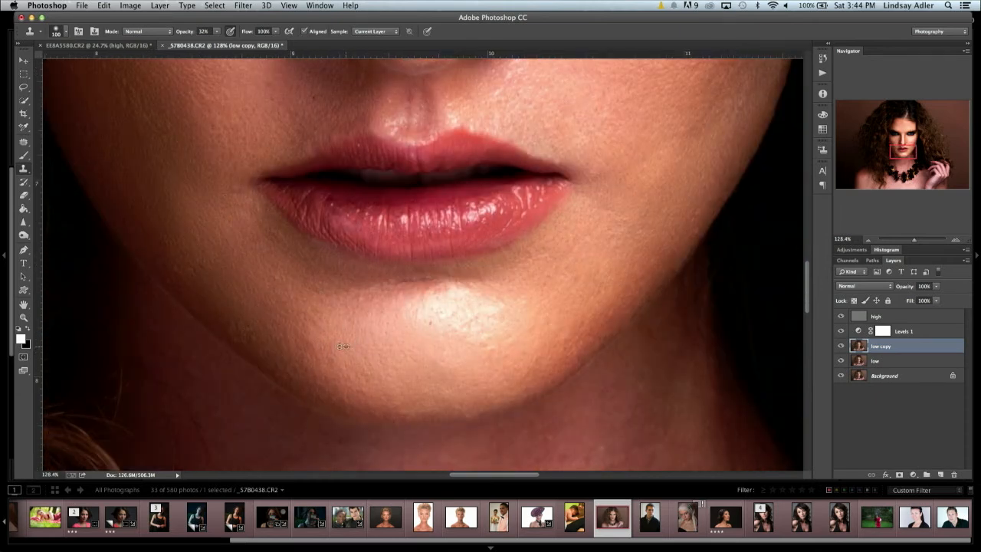
scroll(370, 377, up, 5)
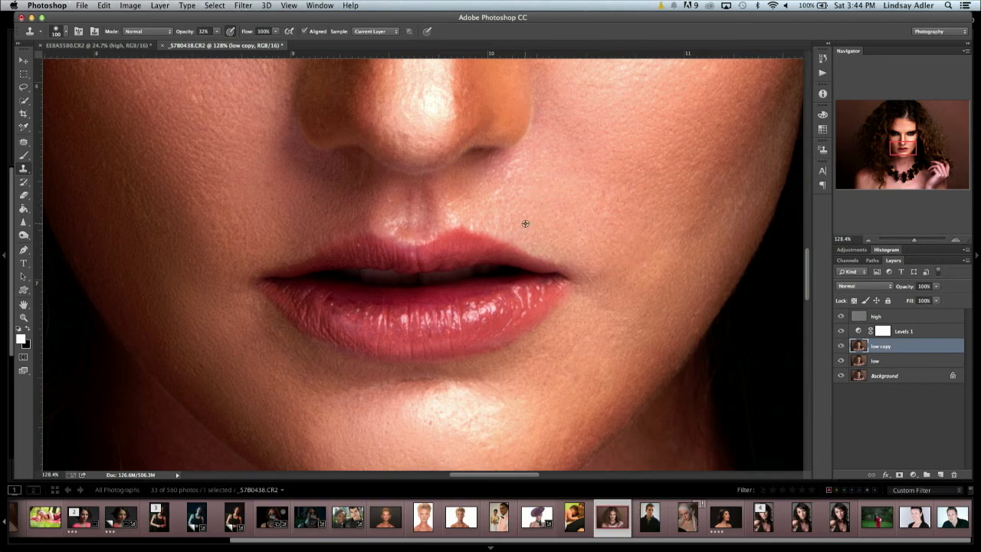
scroll(558, 198, up, 5)
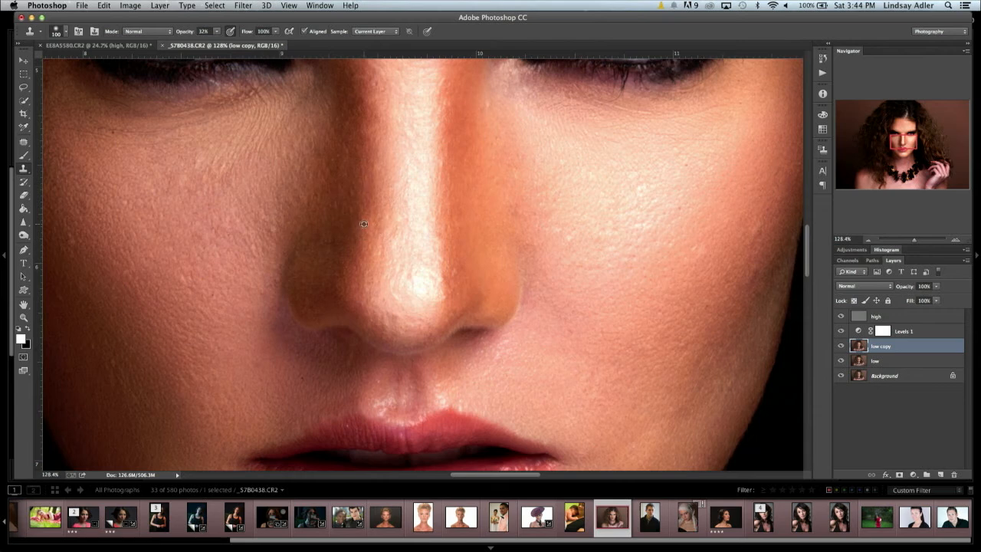
scroll(355, 92, up, 3)
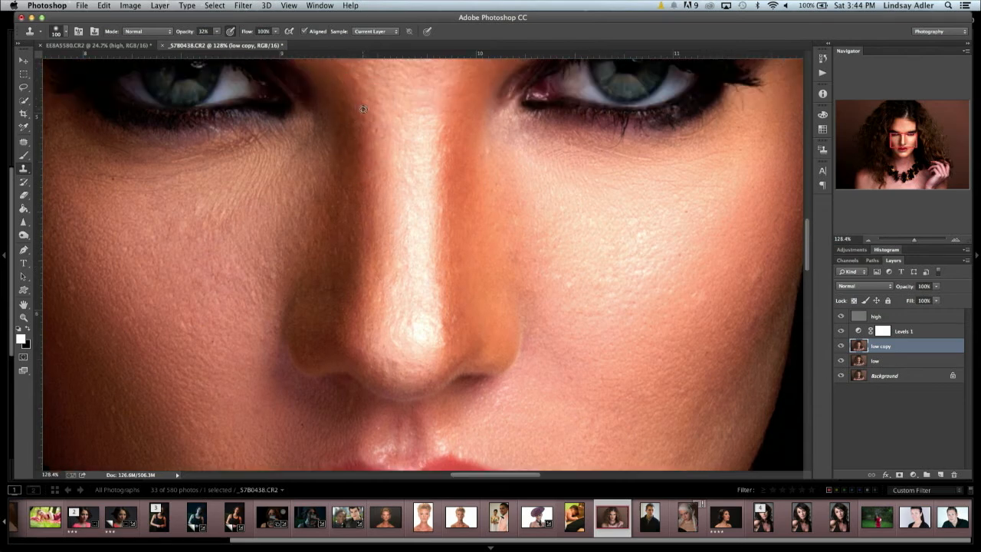
alt+click(363, 109)
alt+click(465, 331)
drag(438, 345, 438, 273)
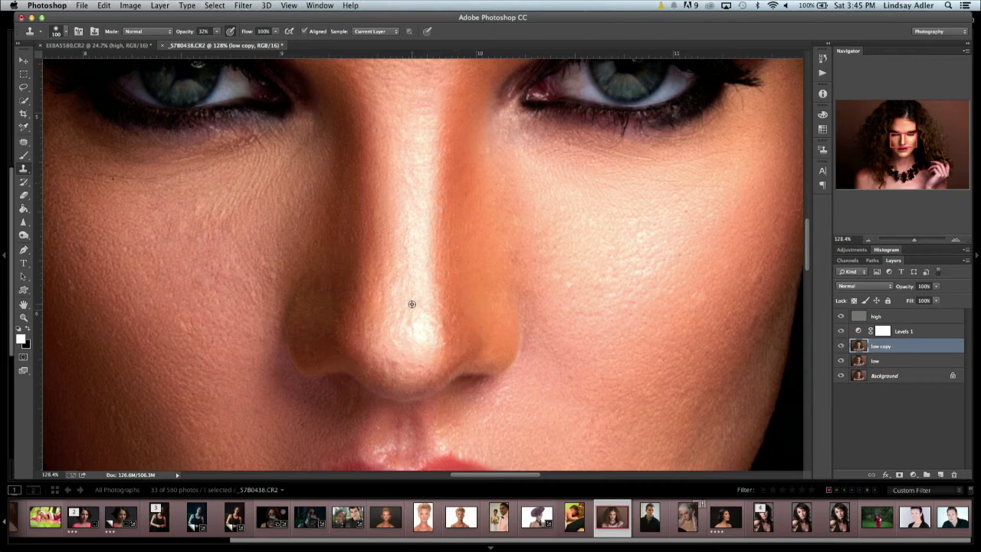
- Touch up the cheek and chin tones on the low copy with the Clone Stamp, going from an 80 px to a 100 px brush
scroll(432, 321, up, 5)
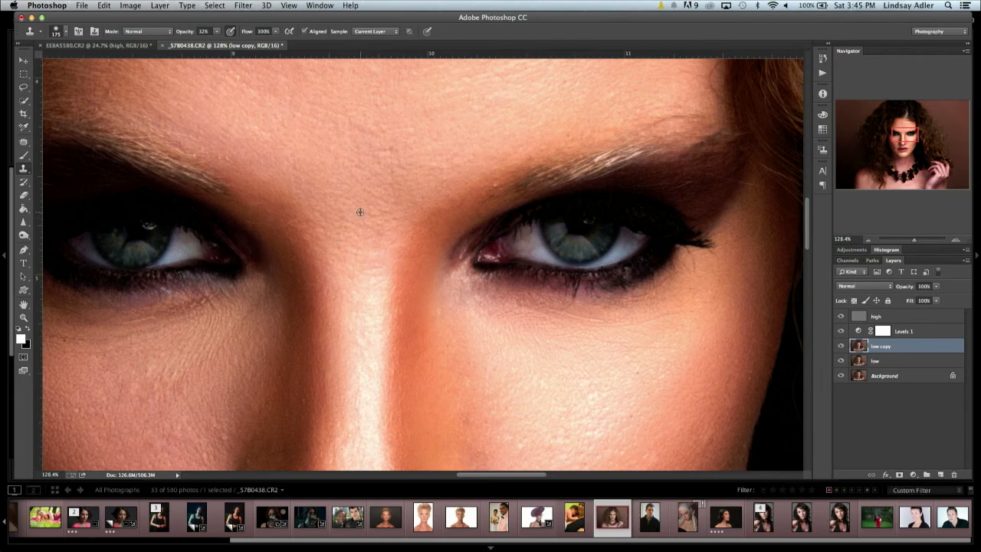
key(bracketright)
key(bracketright)
key(bracketright)
scroll(449, 280, down, 10)
key(bracketleft)
key(bracketleft)
key(bracketleft)
key(bracketleft)
key(bracketleft)
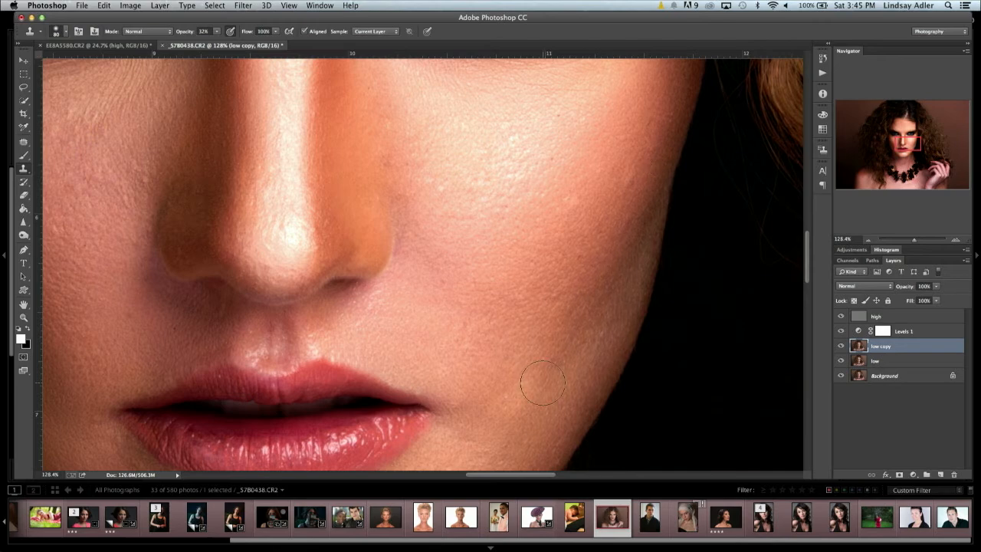
scroll(543, 383, down, 4)
key(bracketright)
key(bracketright)
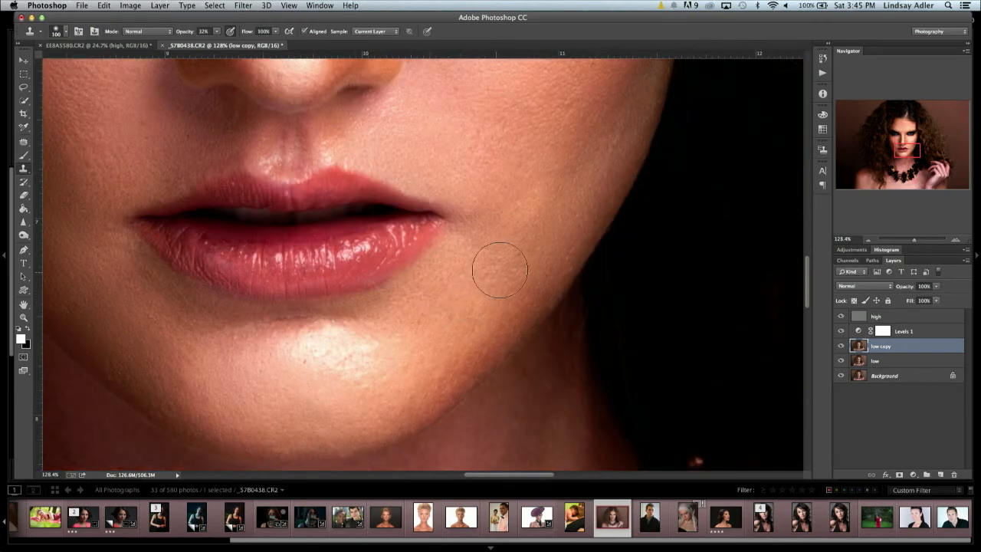
alt+click(295, 340)
- Hide and delete the Levels adjustment layer above the low copy, and set the Clone Stamp opacity to 25%
drag(913, 241, 907, 241)
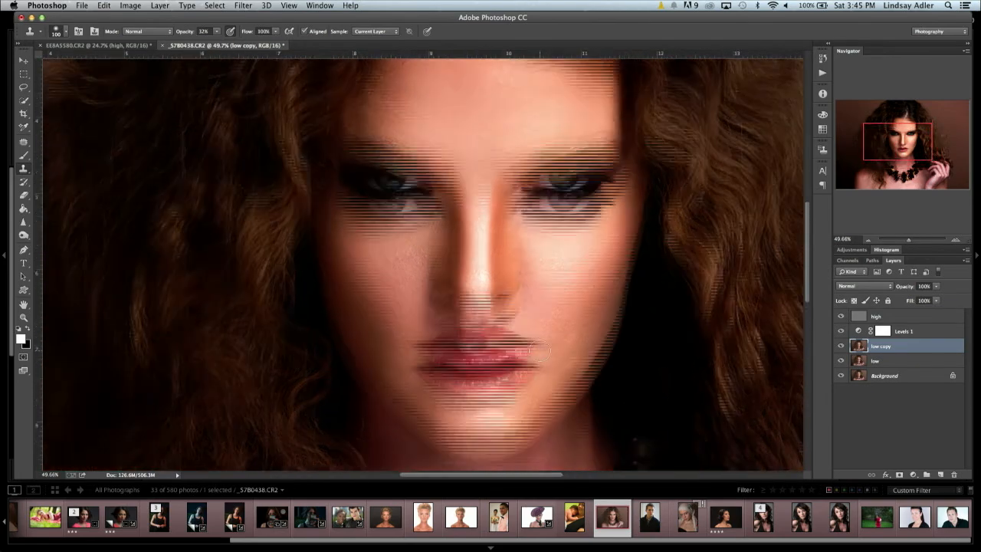
click(840, 331)
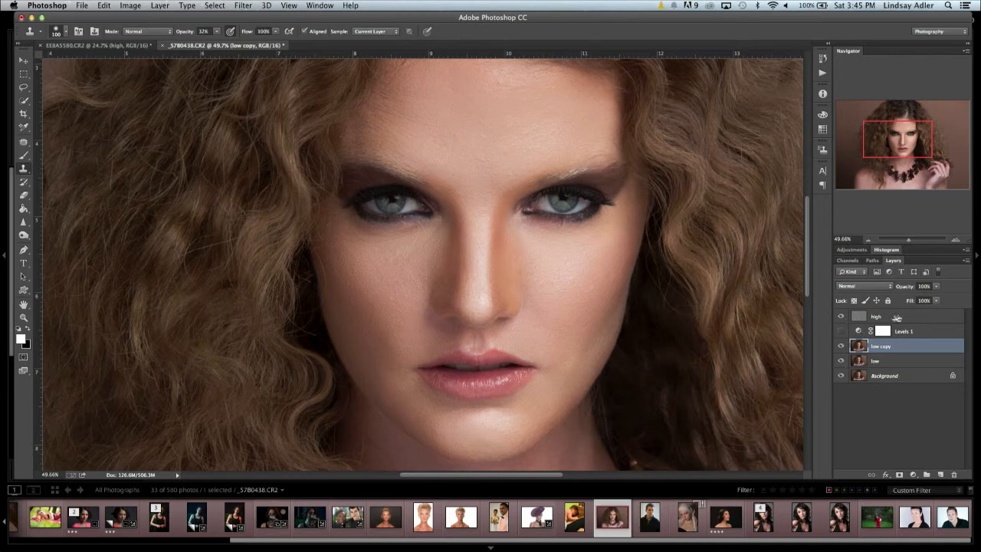
drag(914, 331, 954, 475)
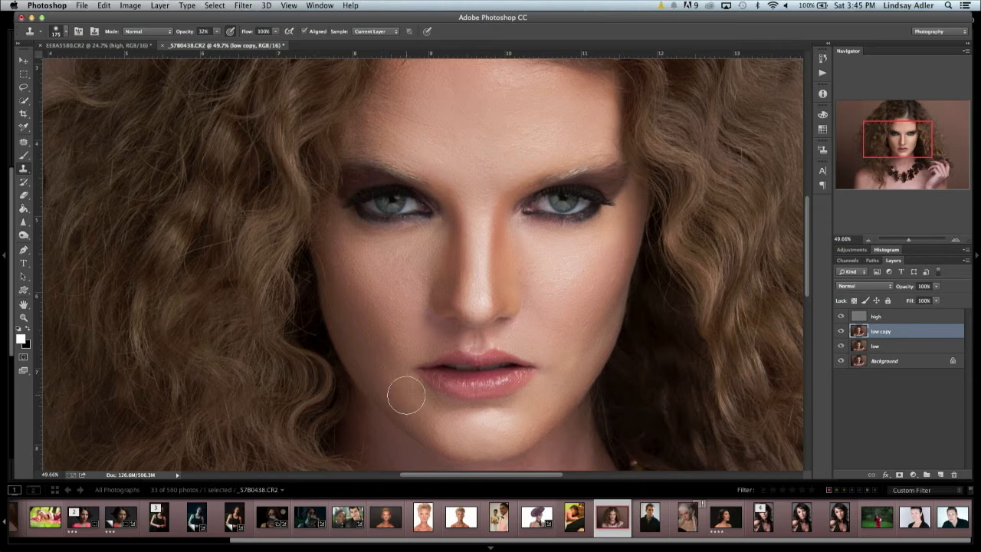
drag(220, 33, 215, 40)
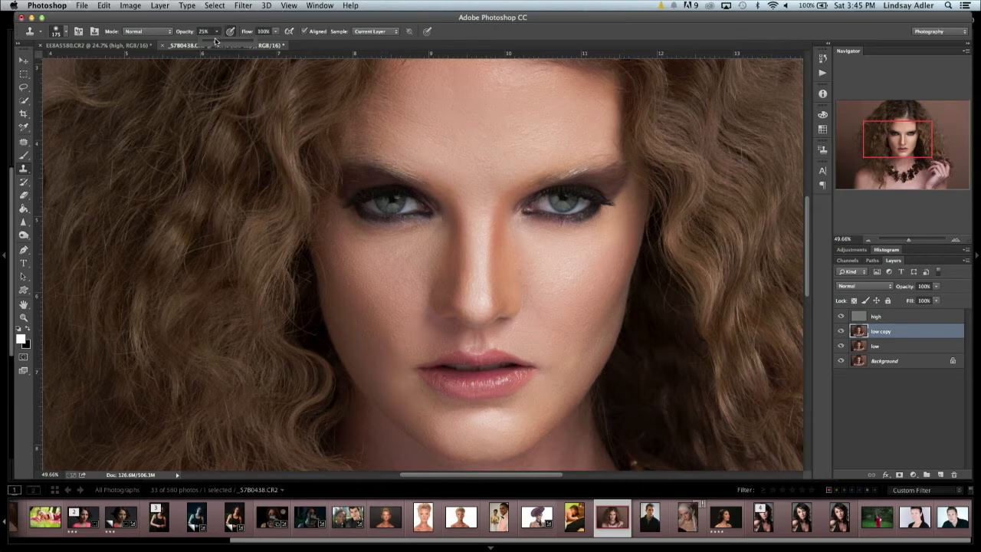
click(391, 375)
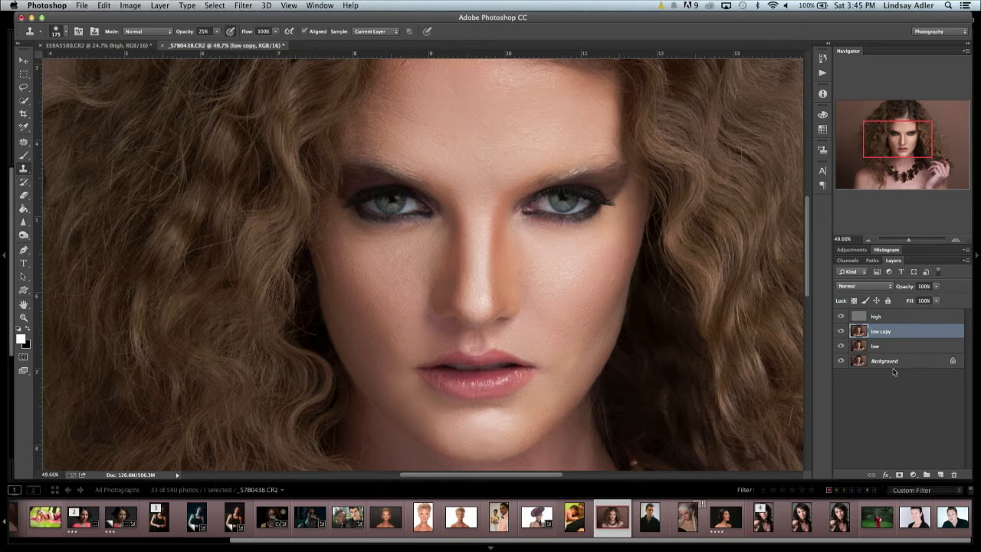
- Compare the retouched portrait with the original by showing only the Background layer and restoring all layers
alt+click(842, 360)
alt+click(842, 360)
alt+click(841, 361)
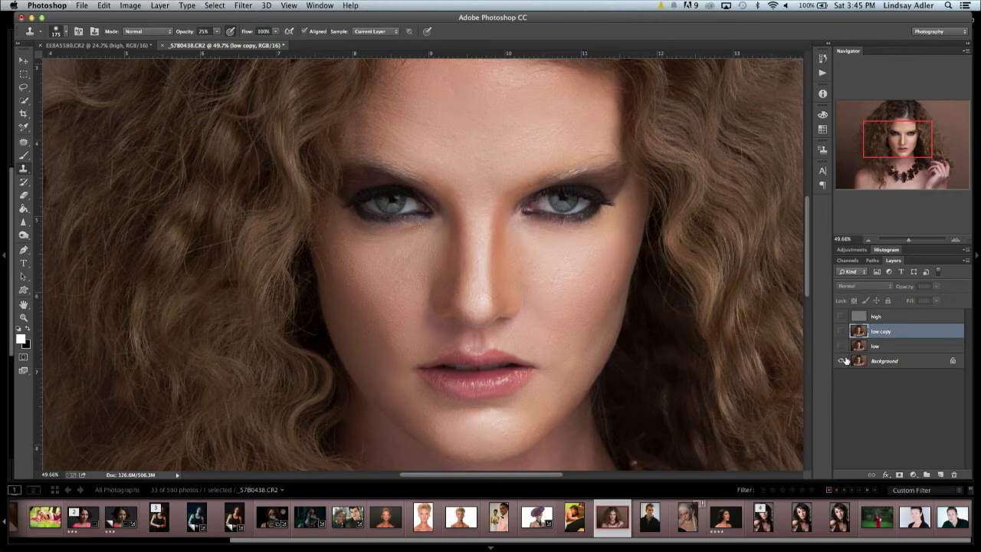
alt+click(841, 360)
- Select the high layer and isolate its skin texture by hiding the low copy, low and Background layers
click(908, 318)
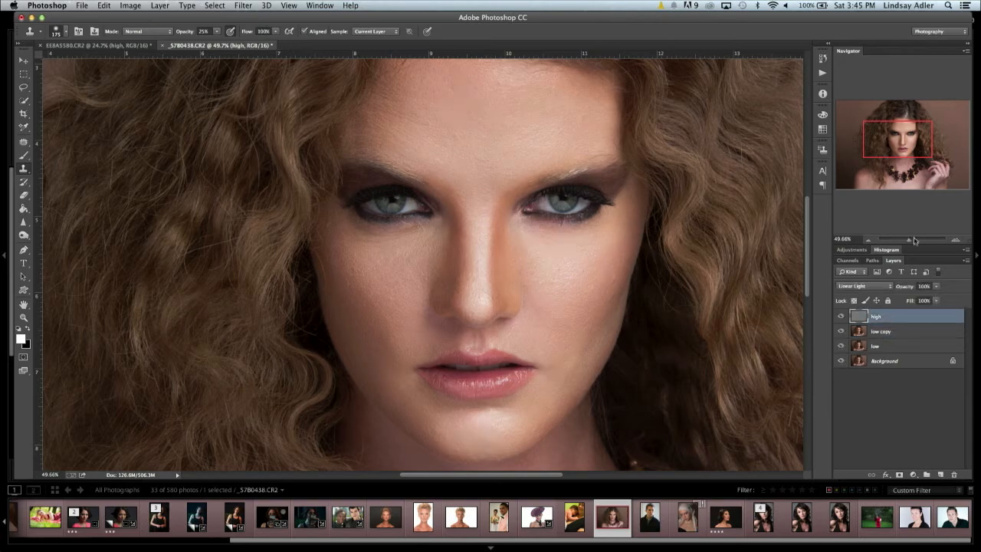
drag(913, 239, 916, 242)
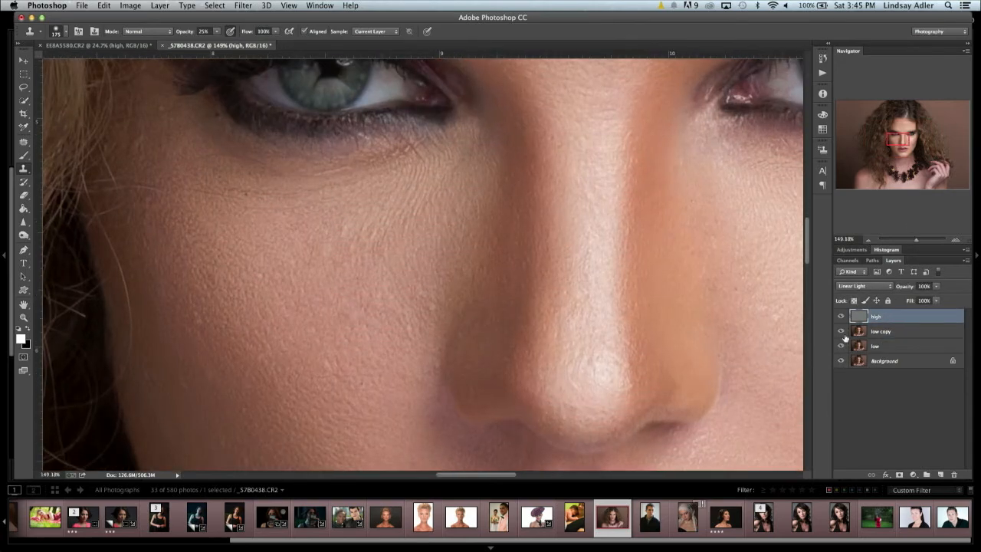
drag(841, 331, 845, 450)
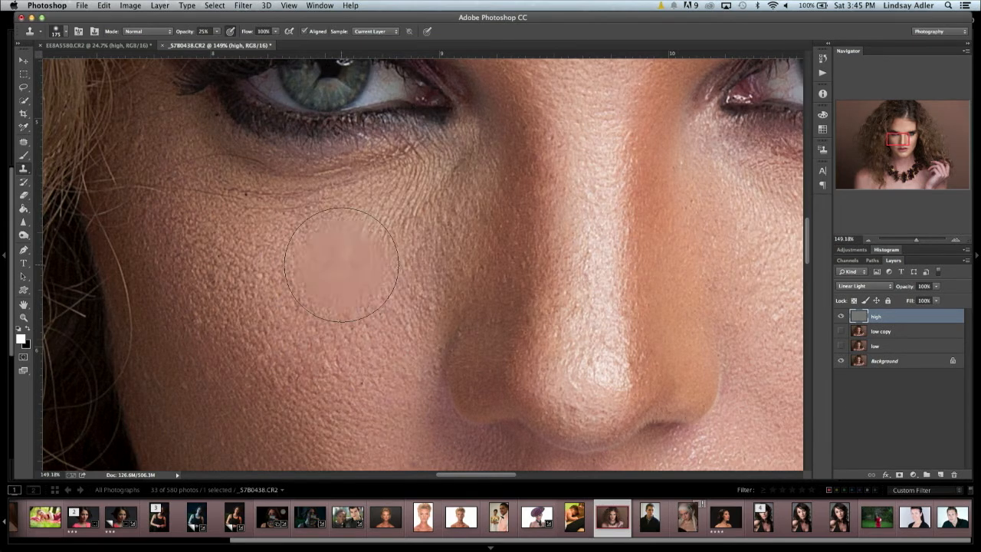
click(840, 361)
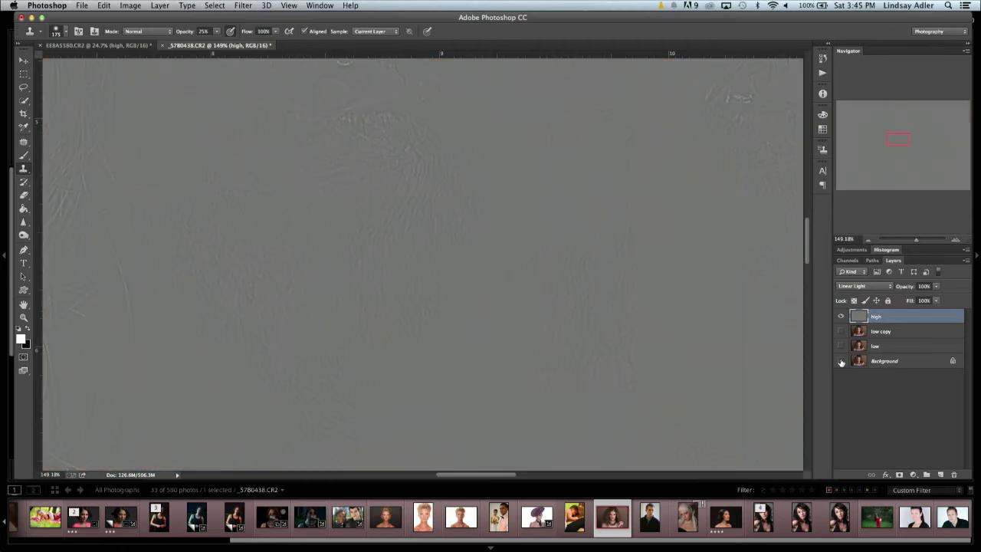
- Add a Levels adjustment layer above the high layer with input levels 63, 1.00 and 225 to emphasize the texture
click(912, 475)
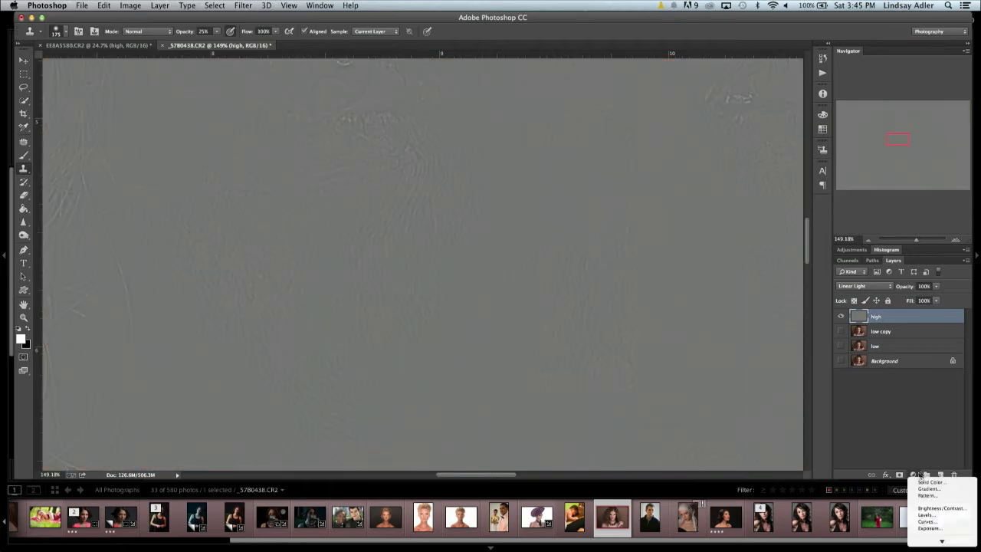
click(938, 515)
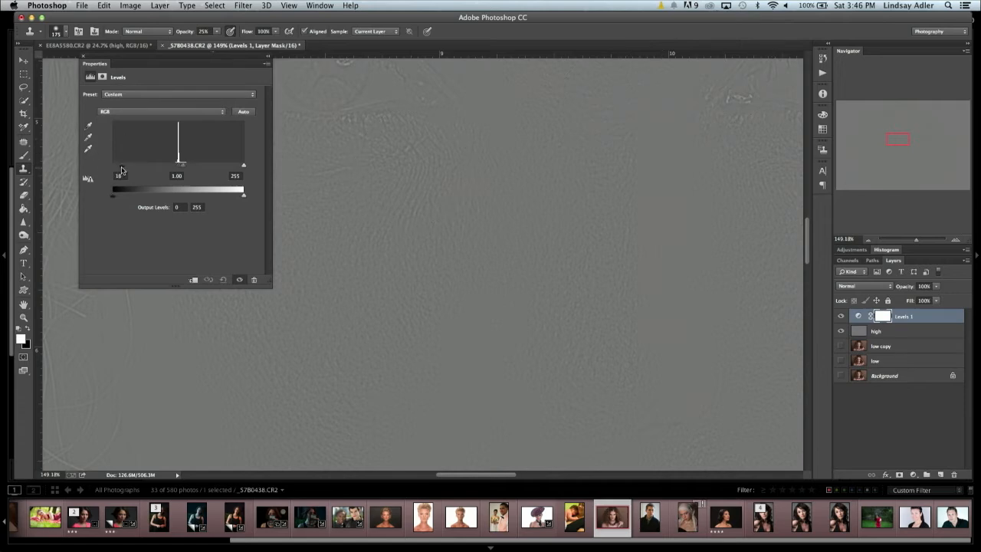
drag(121, 167, 135, 167)
drag(243, 165, 227, 167)
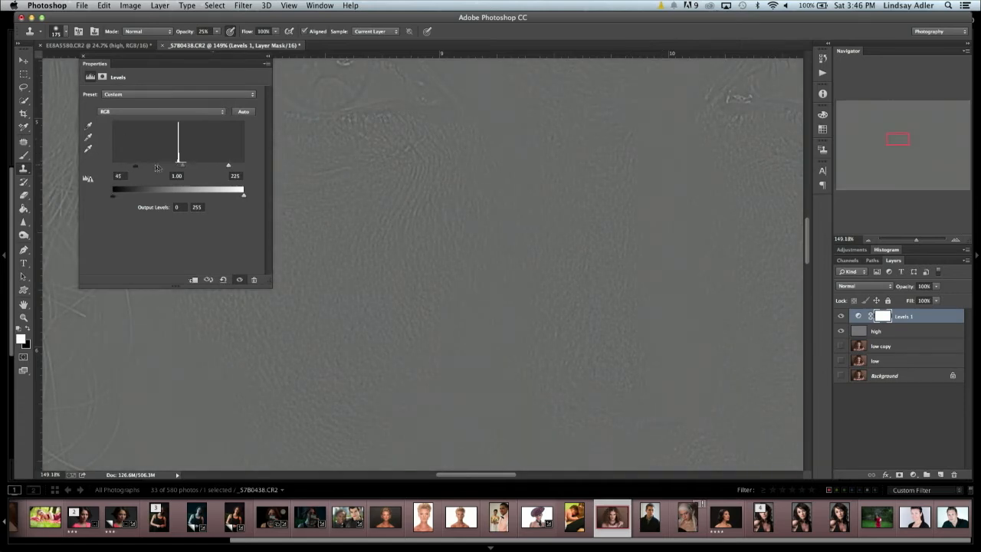
drag(134, 166, 143, 169)
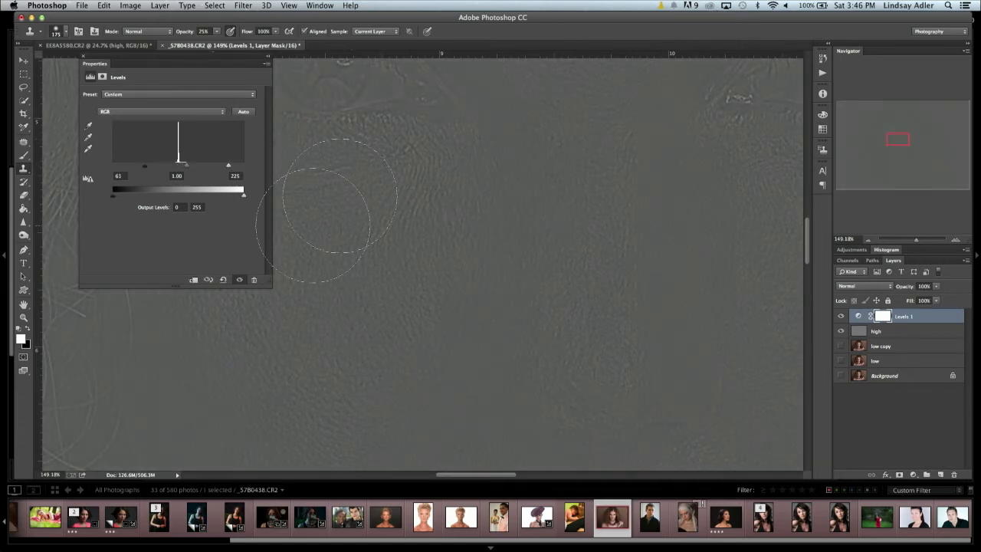
click(81, 60)
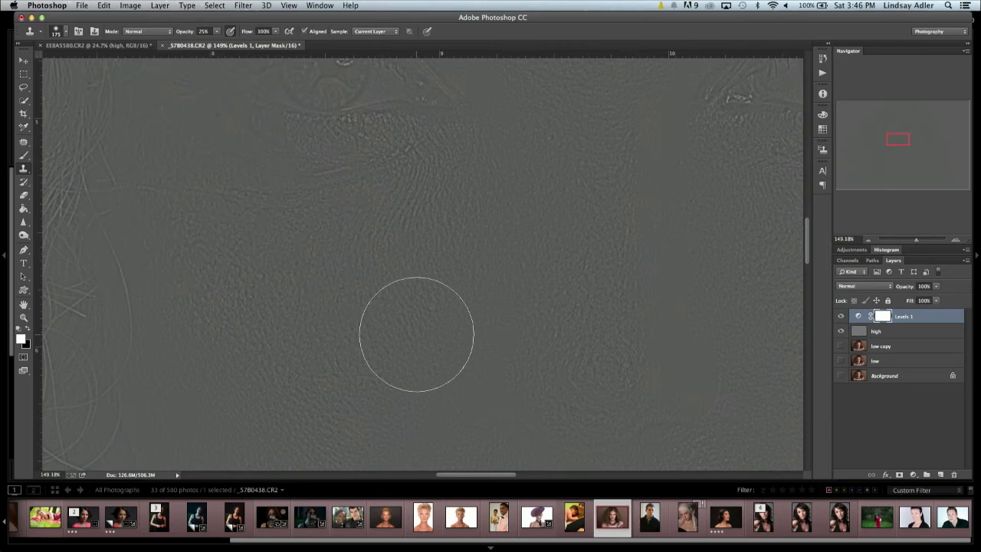
- Enlarge the Clone Stamp brush to 250 px and set its blending mode to Lighten
key(bracketright)
key(bracketright)
click(149, 32)
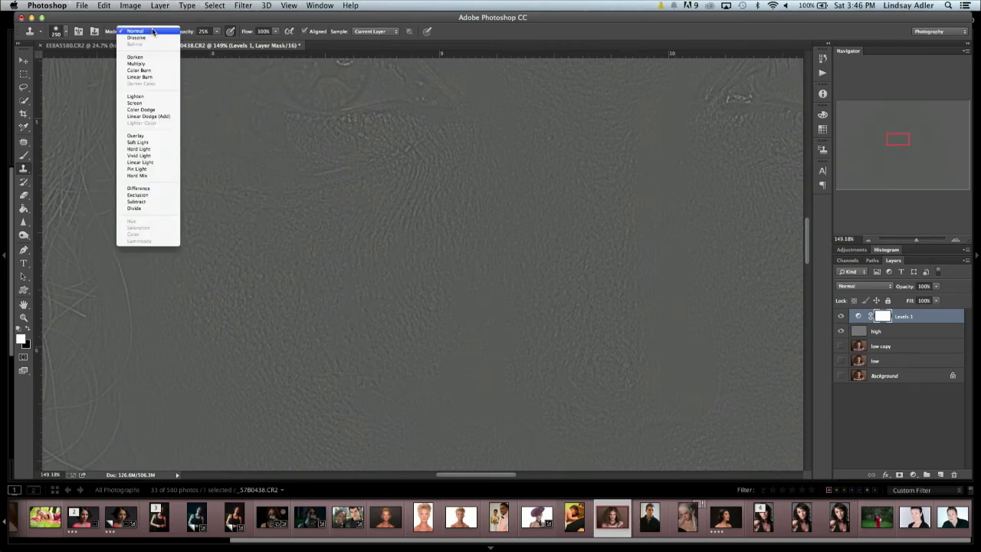
click(166, 96)
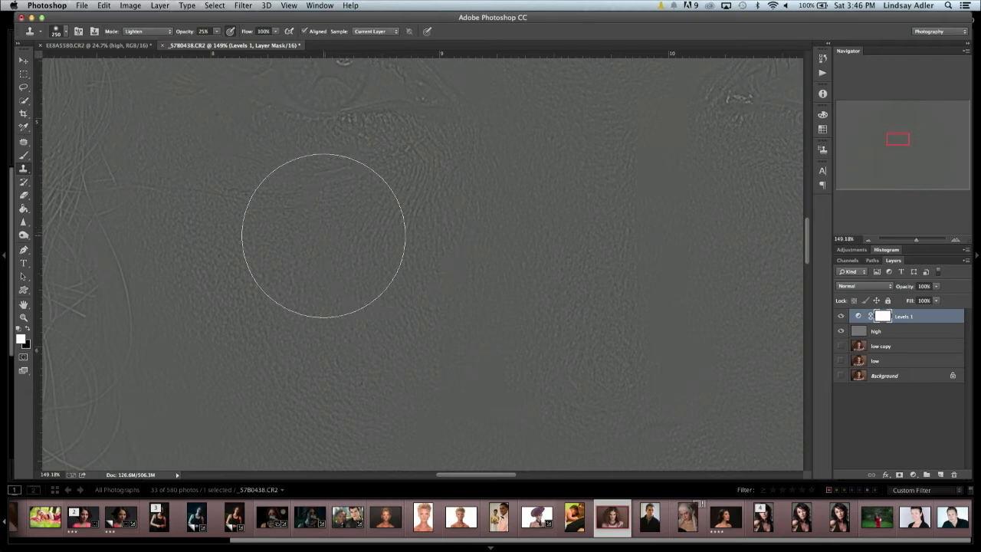
- Select the high layer and delete the Levels adjustment layer above it
click(853, 330)
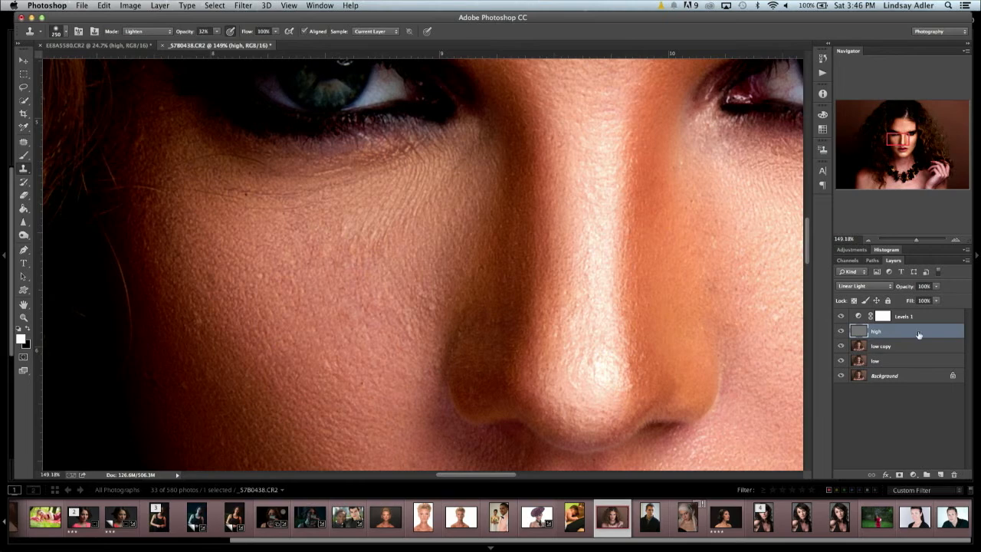
drag(919, 316, 955, 475)
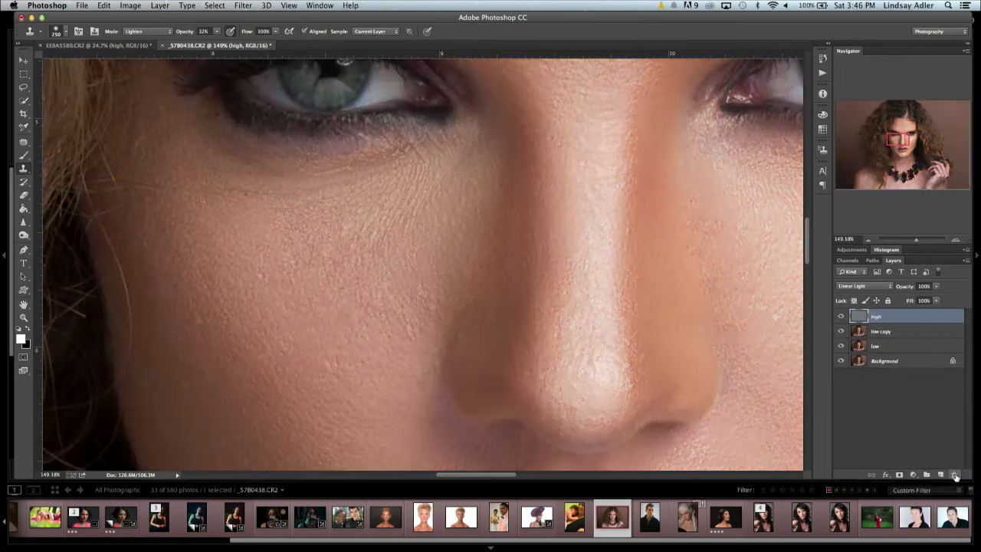
- Compare the whole face before and after retouching by repeatedly isolating the Background layer and restoring the others
drag(912, 240, 908, 242)
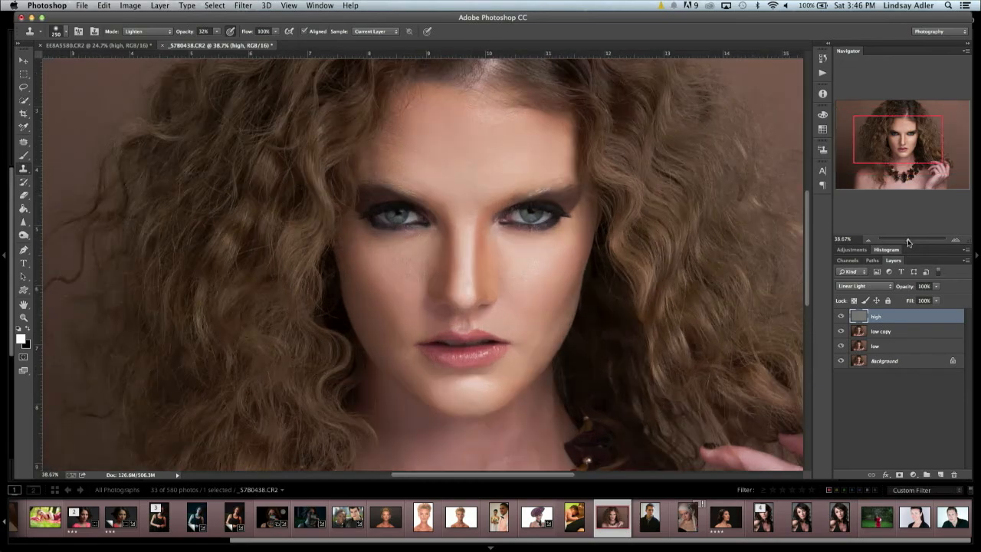
alt+click(838, 363)
alt+click(838, 363)
alt+click(838, 363)
alt+click(839, 362)
alt+click(838, 362)
alt+click(838, 362)
- Add a Curves adjustment layer above the high layer and apply the Strong Contrast (RGB) preset
drag(919, 239, 904, 243)
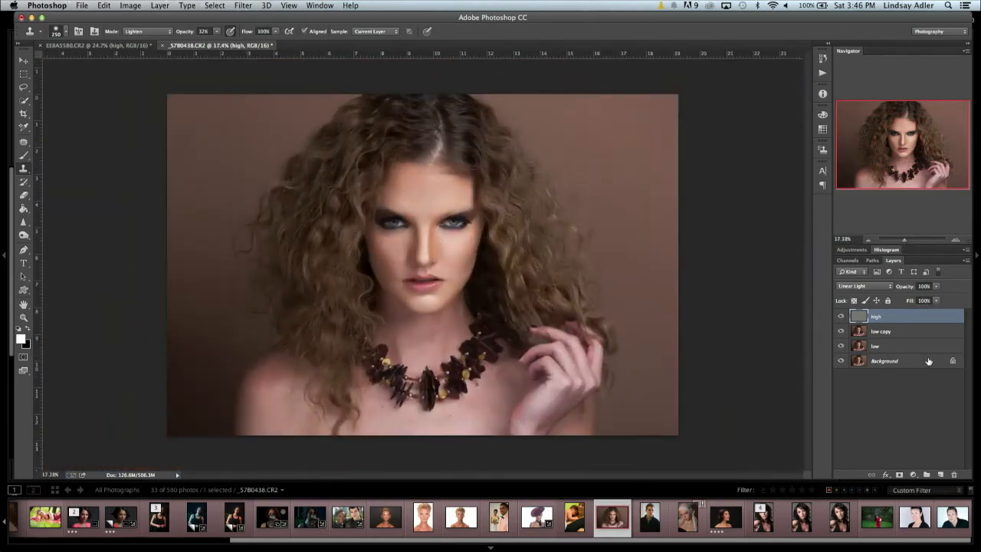
click(914, 474)
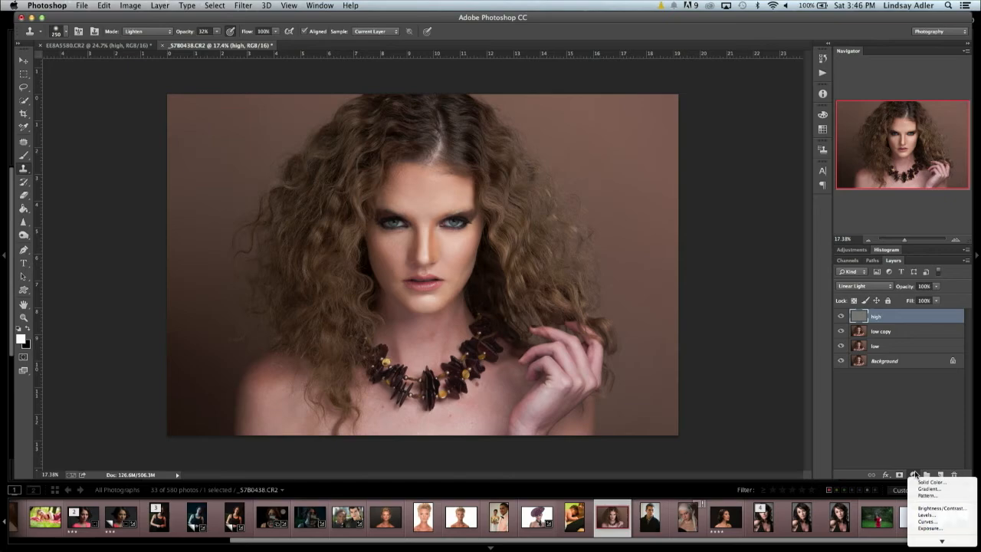
click(929, 519)
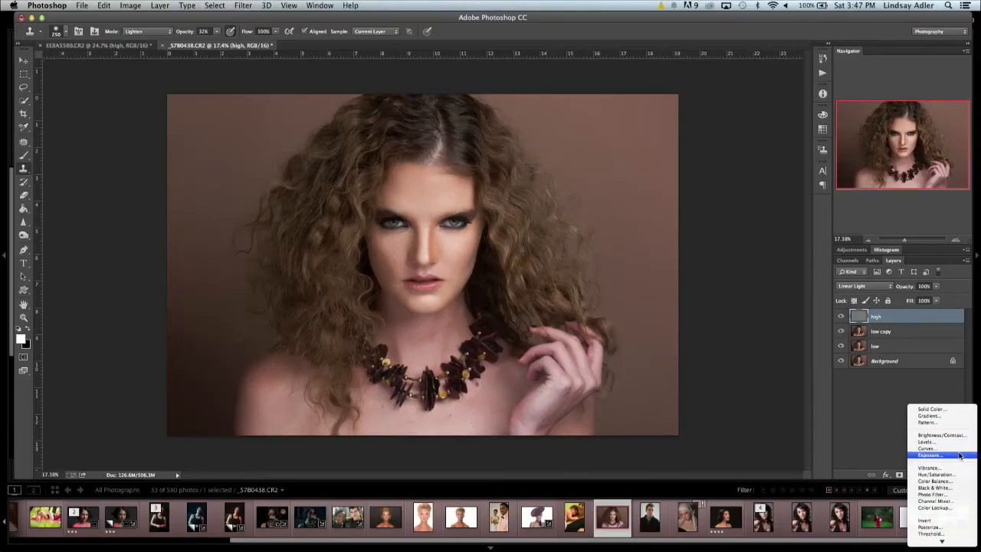
click(942, 448)
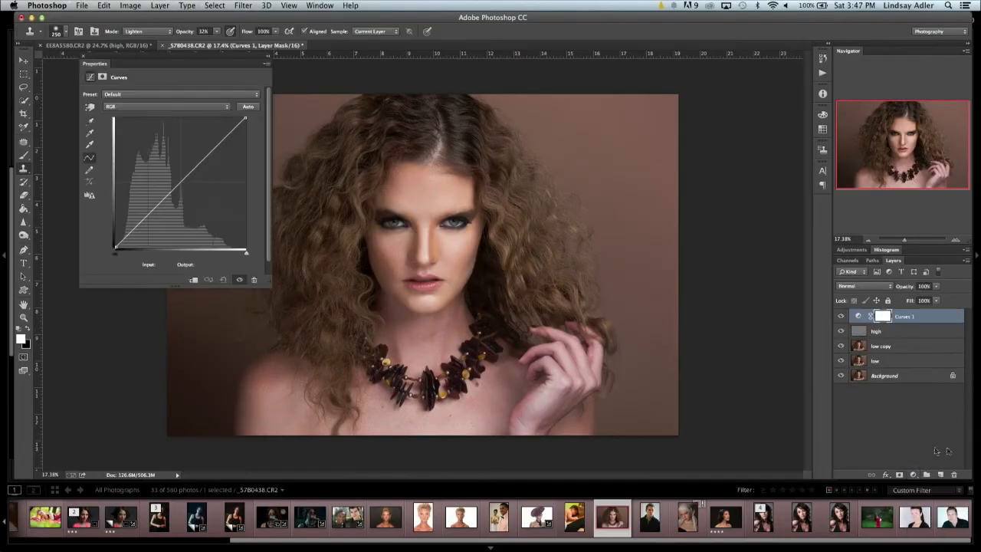
click(118, 95)
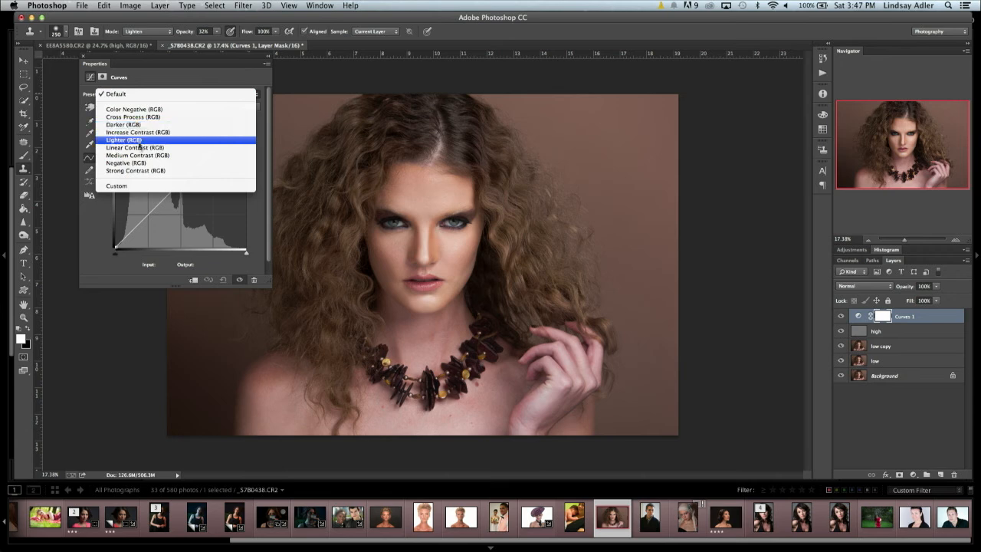
click(144, 171)
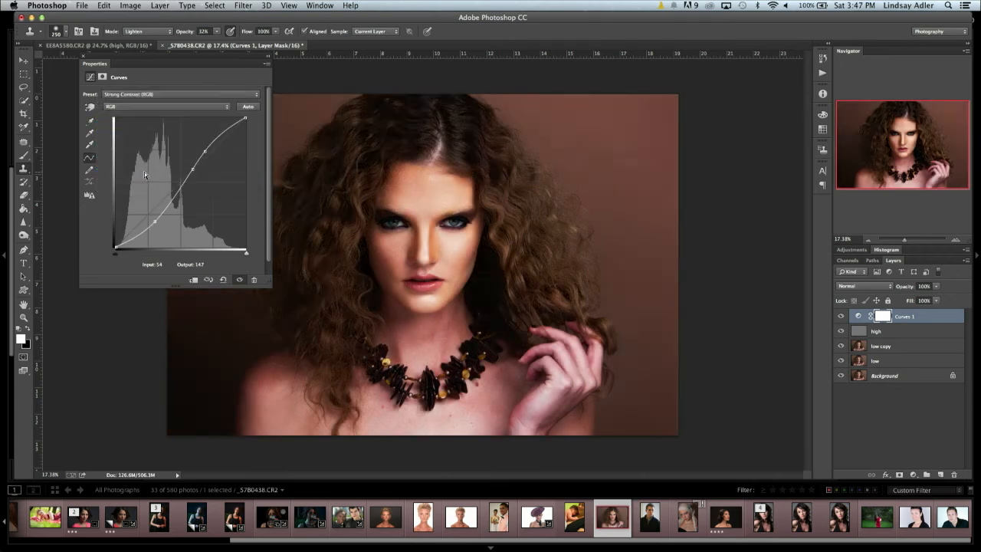
- Apply the Medium Contrast (RGB) preset to Curves 1 and move its upper curve point to input 134, output 166
drag(203, 139, 200, 150)
click(159, 93)
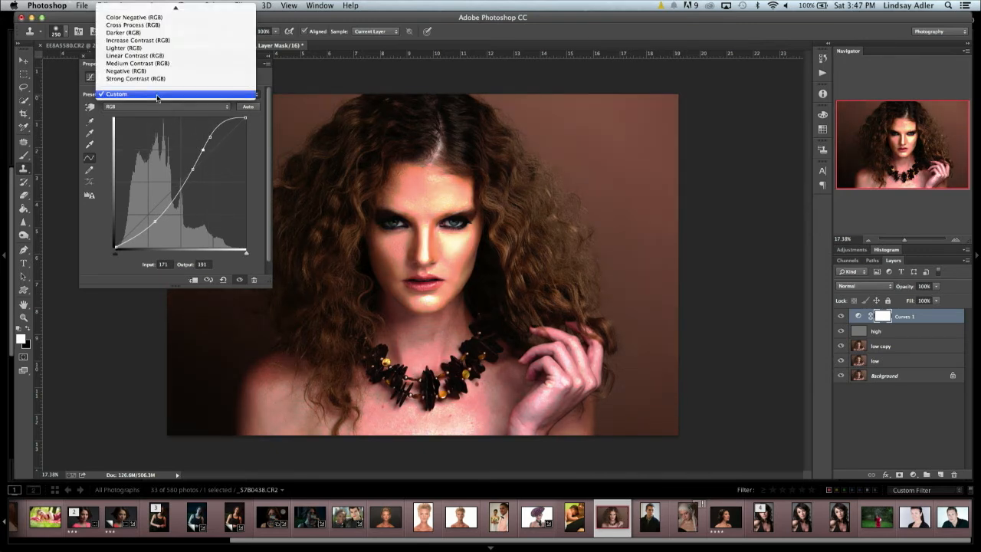
mouse_move(170, 7)
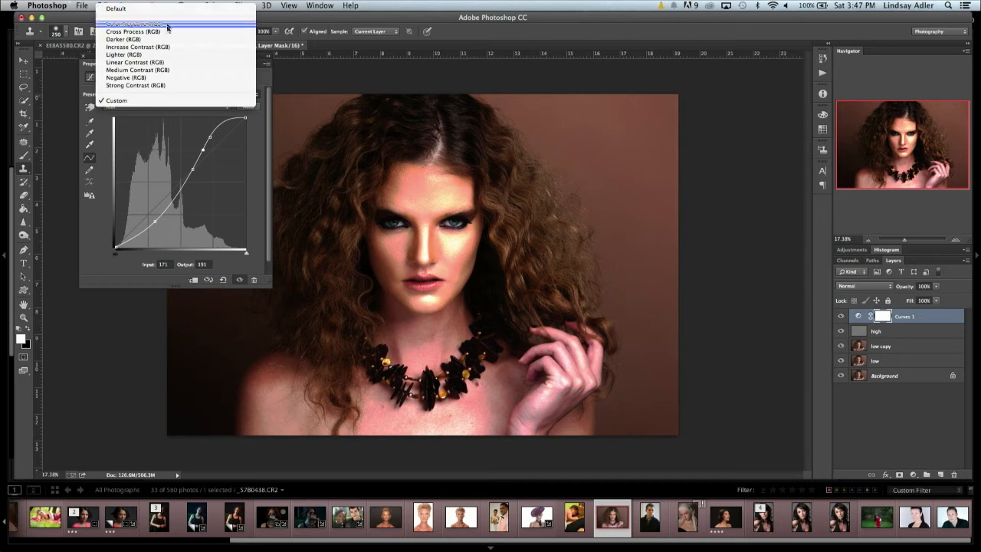
click(166, 72)
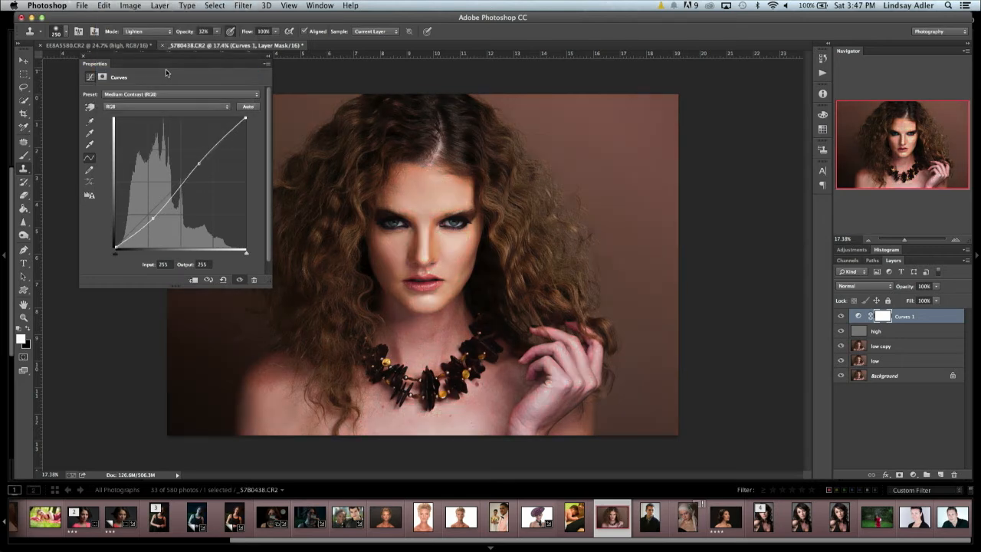
mouse_move(198, 162)
mouse_down()
mouse_move(184, 160)
mouse_move(193, 133)
mouse_move(183, 162)
mouse_up()
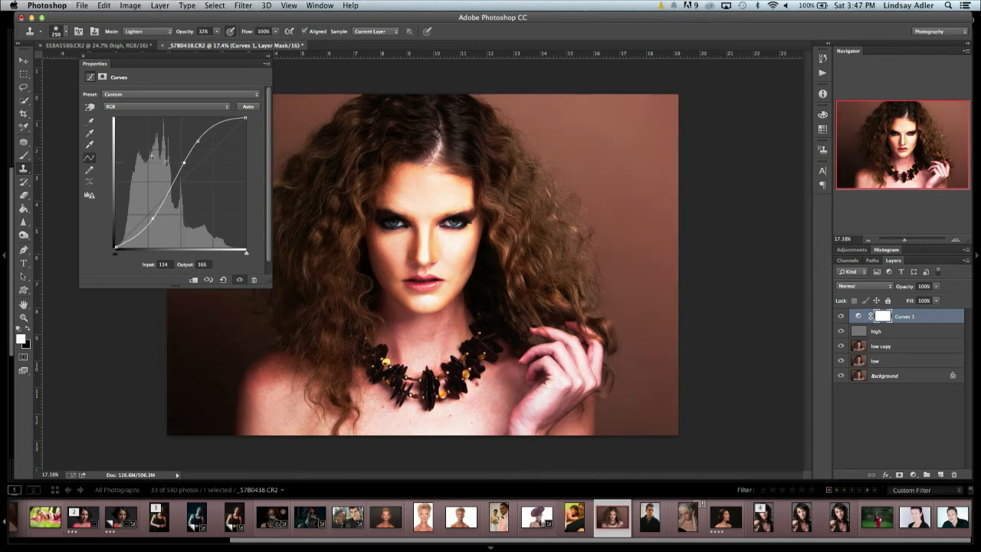
click(83, 58)
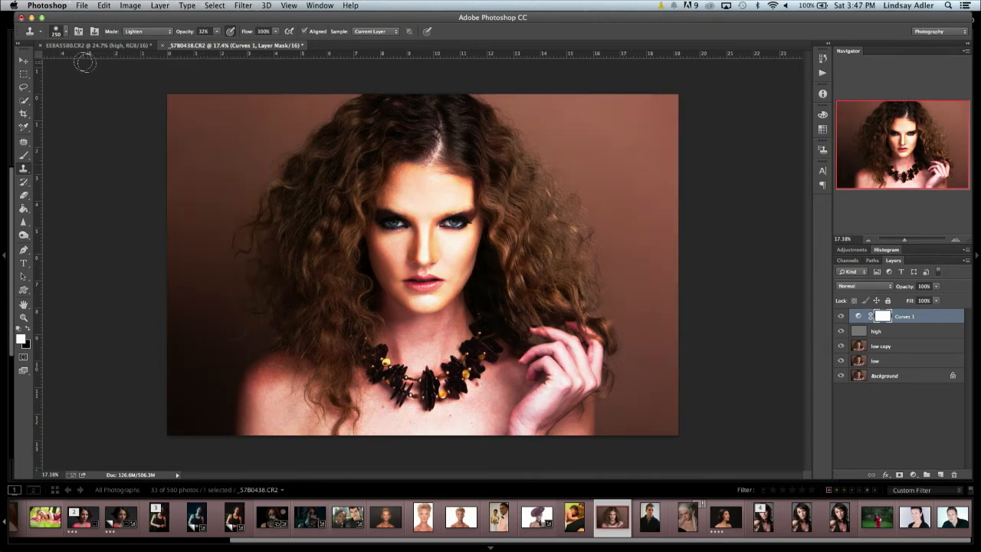
- Set the Curves 1 layer's blending mode to Luminosity and invert its mask to black
click(846, 286)
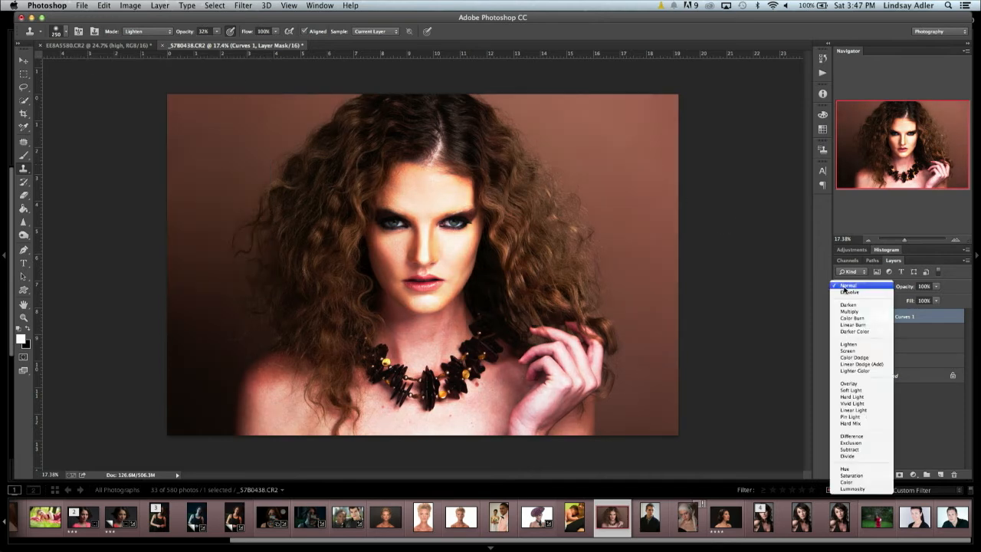
click(852, 488)
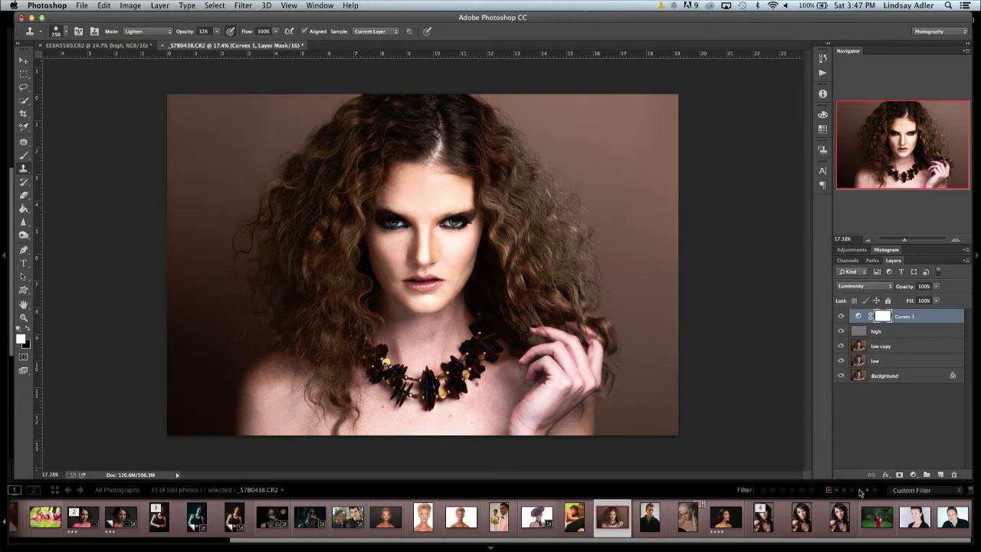
click(841, 317)
click(842, 316)
key(super+i)
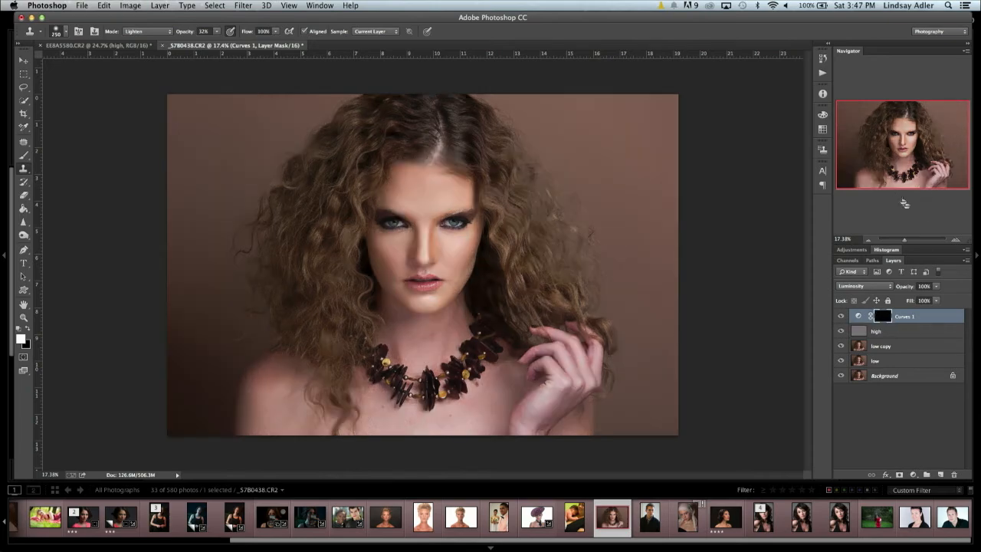
- Set up a white 400 px Brush at 24% opacity for painting on the Curves 1 mask
drag(906, 242, 908, 242)
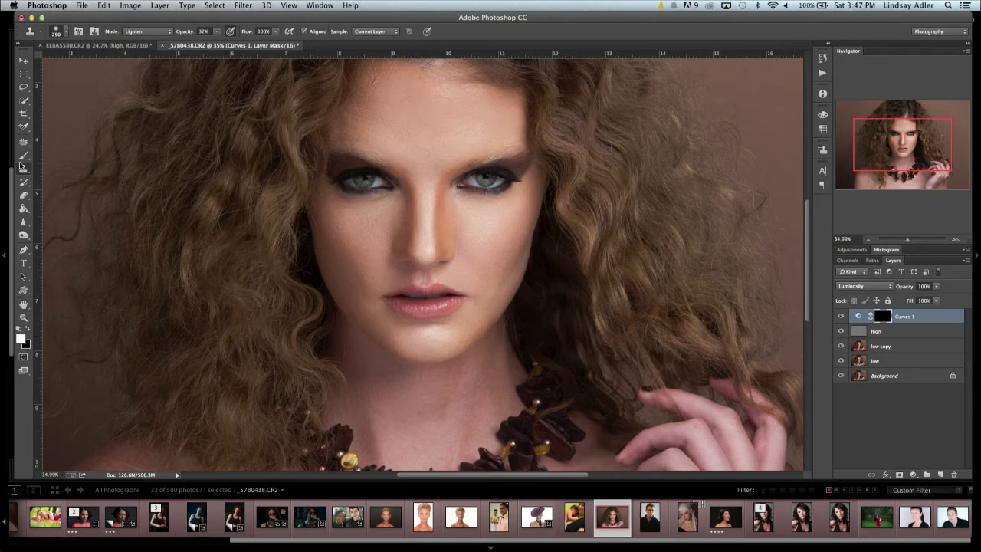
click(24, 156)
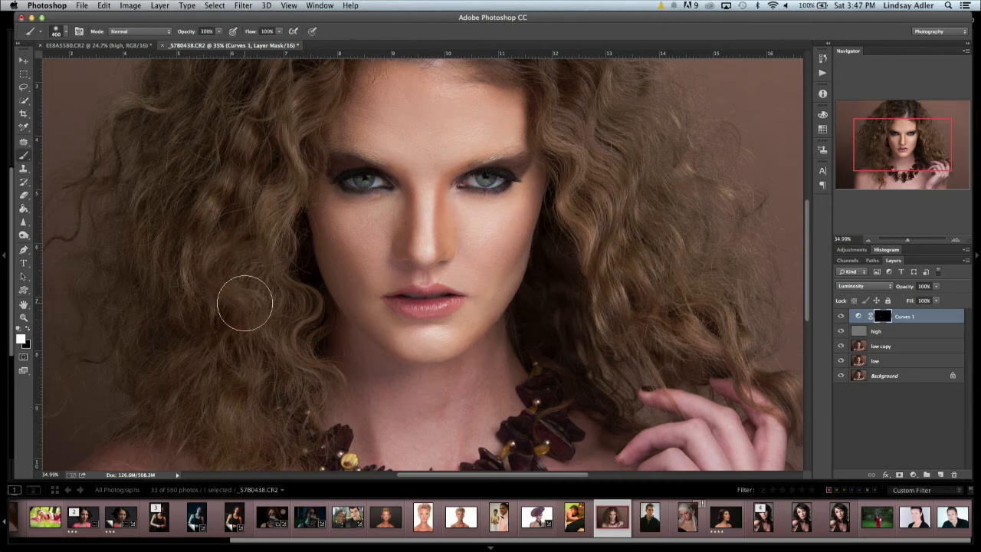
click(218, 33)
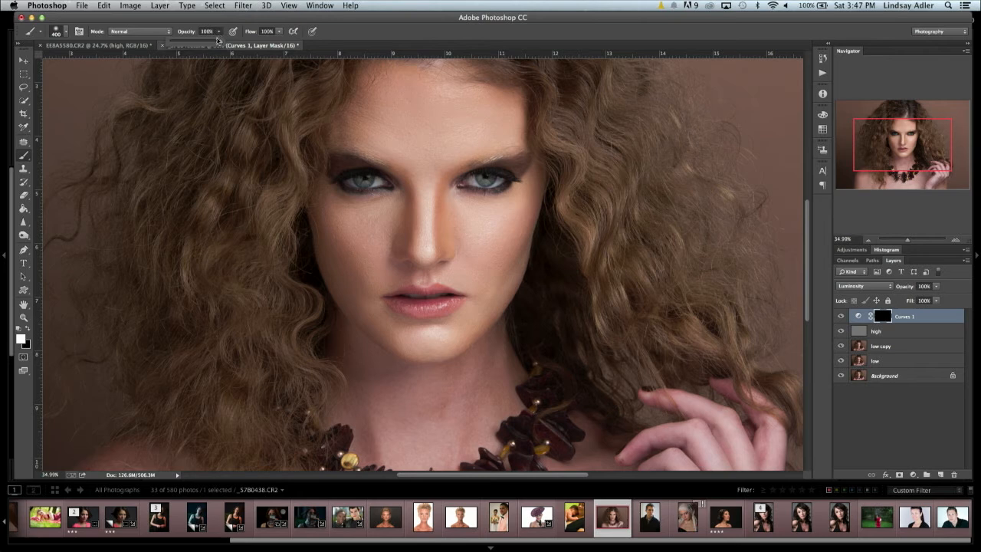
drag(223, 45, 192, 45)
key(bracketleft)
key(bracketleft)
key(bracketleft)
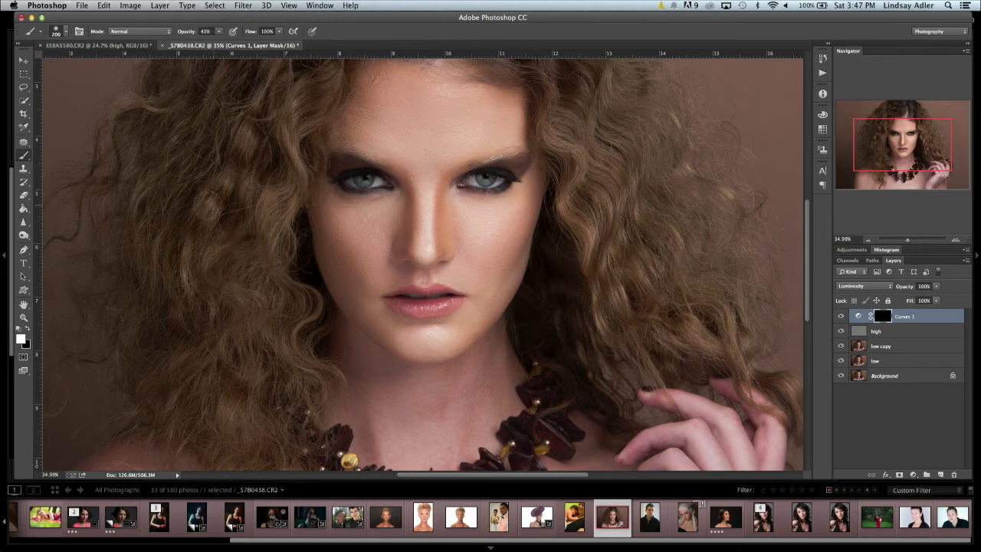
click(217, 31)
drag(219, 45, 213, 46)
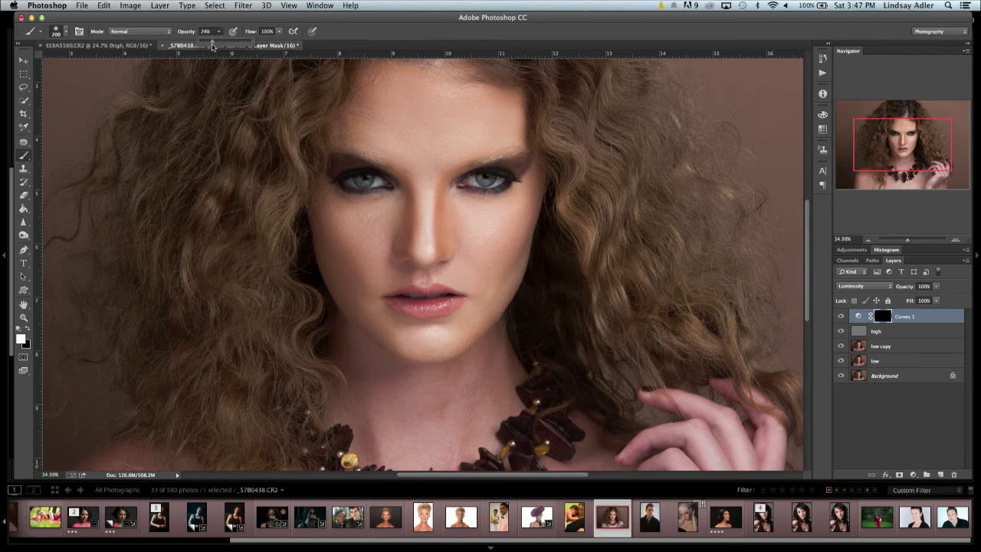
key(bracketright)
key(bracketright)
key(bracketright)
- Paint white on the Curves 1 mask over the hair on both sides of the face and the crown to reveal the contrast
mouse_move(260, 232)
mouse_down()
mouse_move(290, 165)
mouse_move(274, 184)
mouse_move(255, 113)
mouse_up()
scroll(208, 192, up, 5)
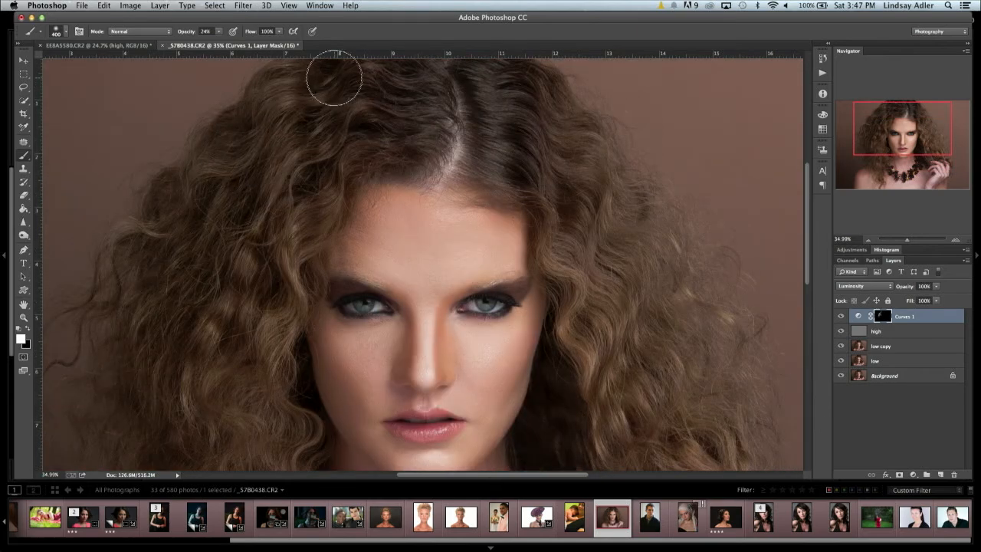
scroll(245, 412, down, 7)
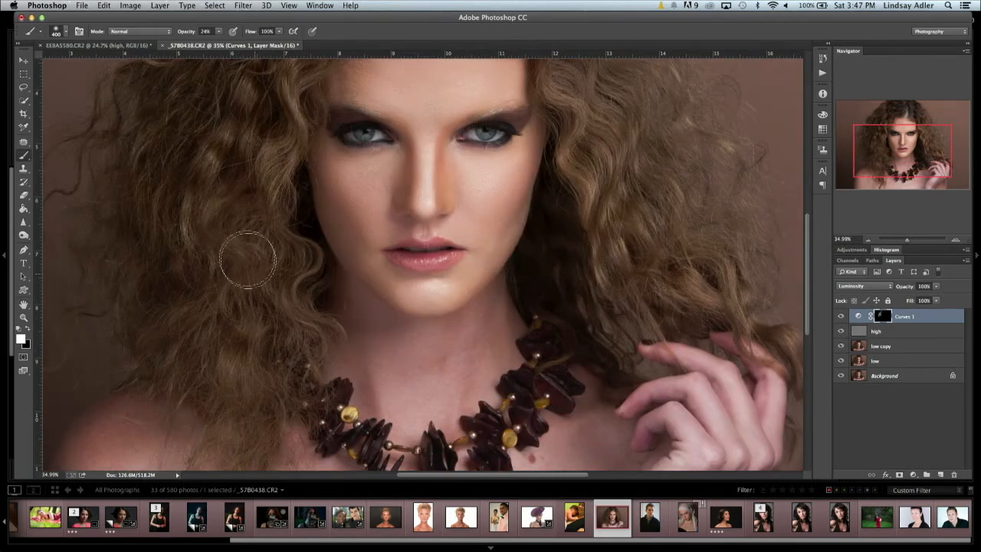
scroll(350, 324, right, 6)
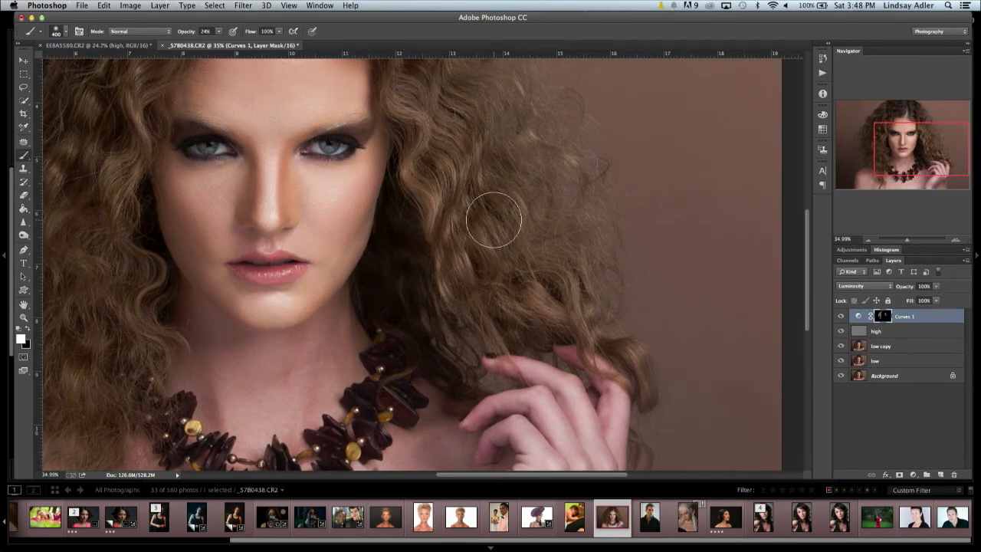
scroll(490, 198, up, 1)
scroll(491, 198, up, 4)
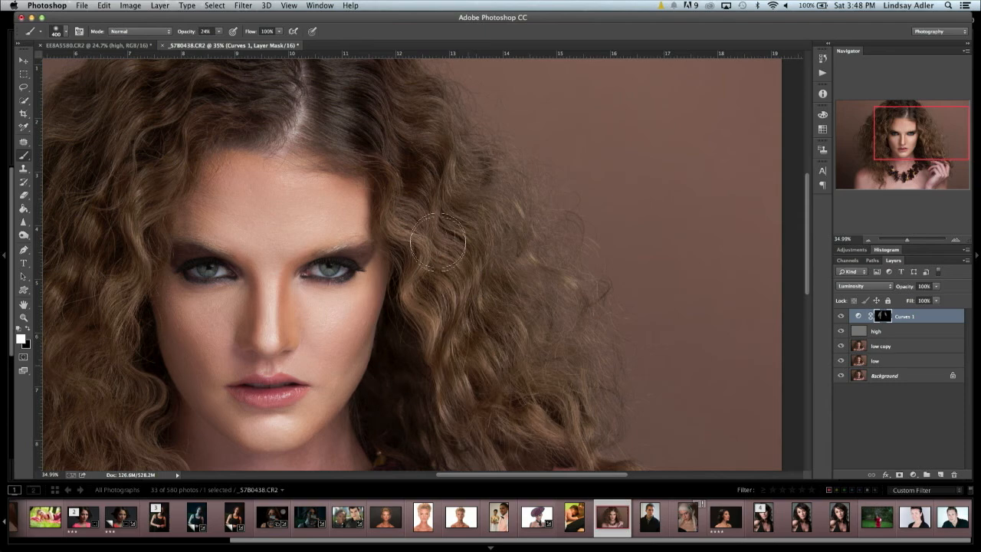
scroll(499, 376, up, 3)
scroll(499, 377, left, 2)
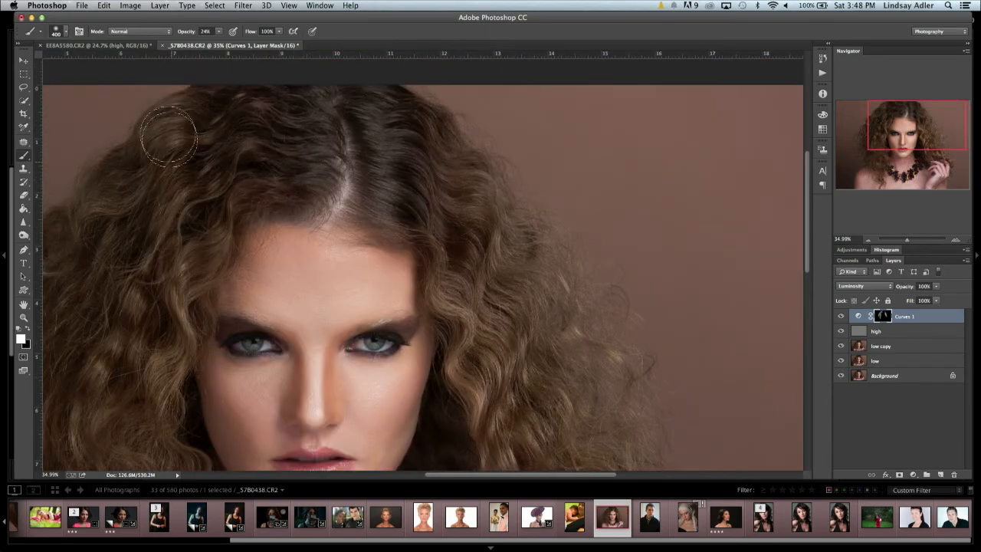
scroll(165, 222, down, 1)
scroll(164, 222, left, 2)
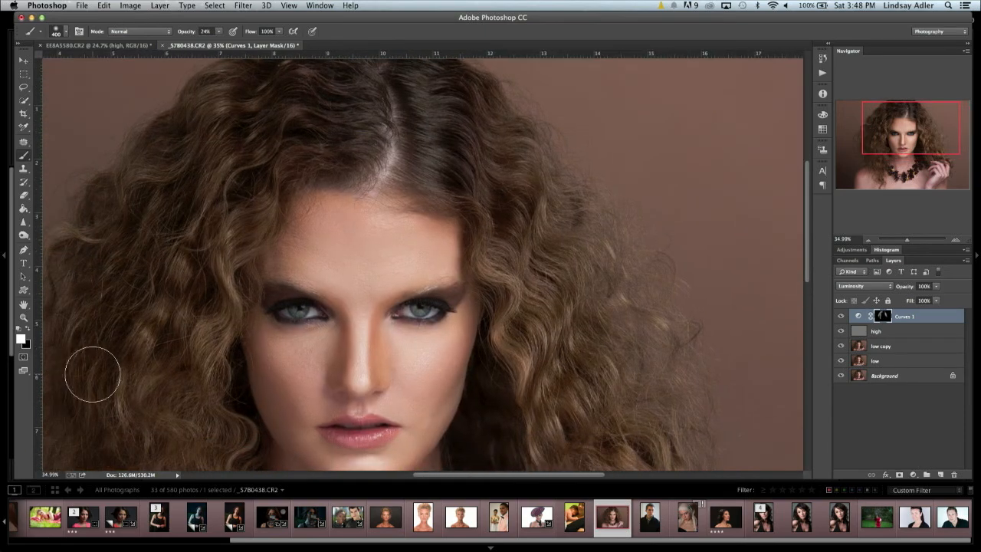
scroll(87, 373, down, 9)
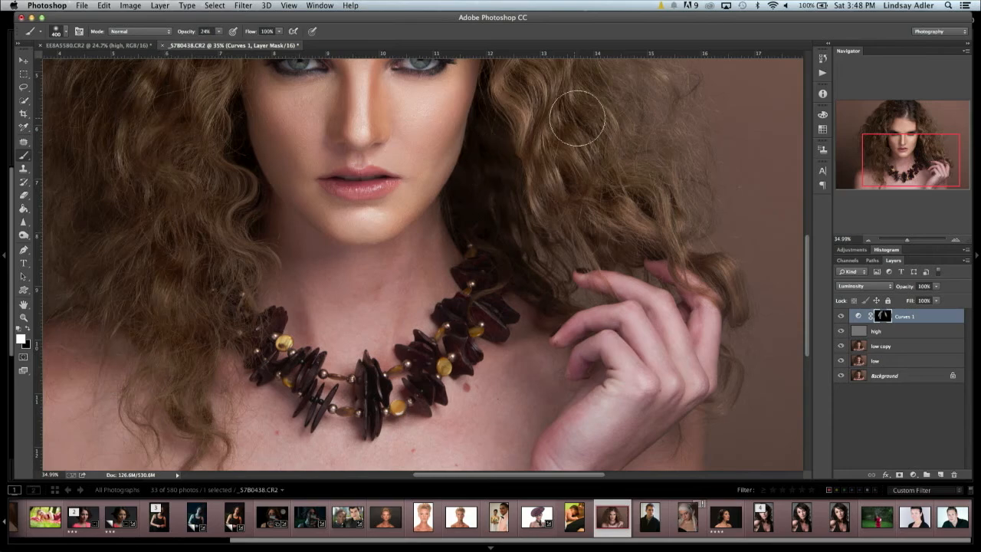
scroll(633, 172, up, 8)
scroll(633, 171, right, 1)
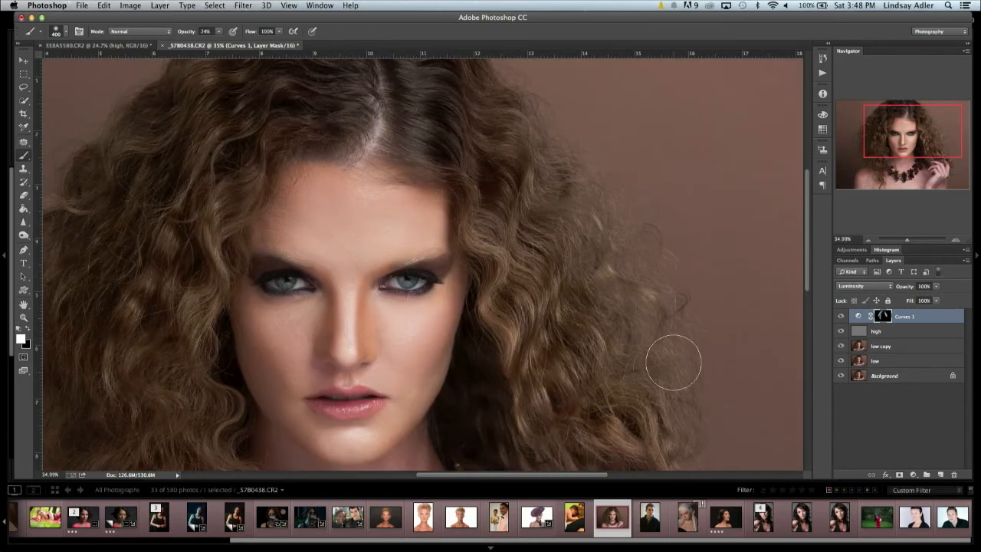
- Compare the whole portrait with and without the masked Curves 1 adjustment
drag(906, 239, 904, 239)
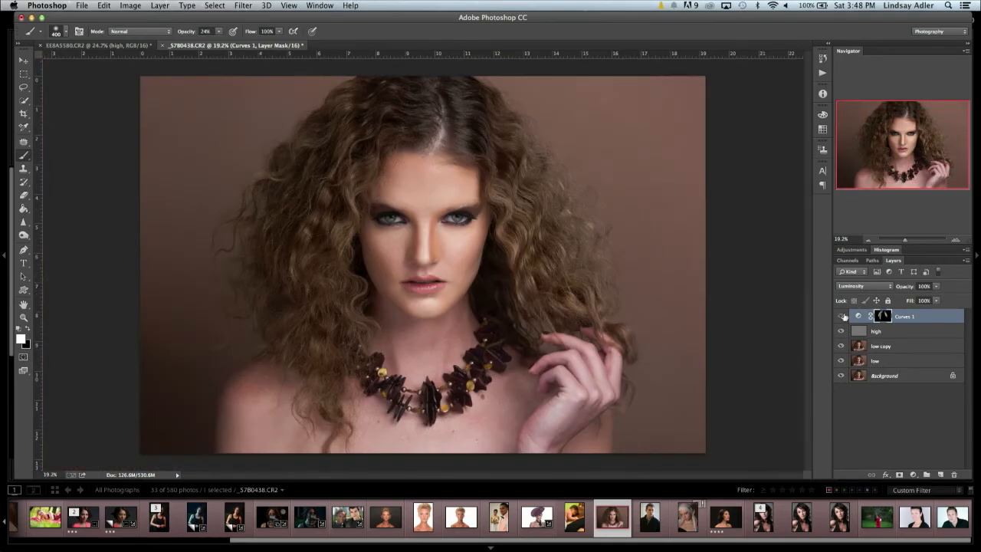
click(843, 316)
click(842, 316)
click(843, 316)
click(843, 316)
- Reopen the Curves 1 adjustment and move its white point to input 165, output 255
double_click(882, 315)
double_click(858, 315)
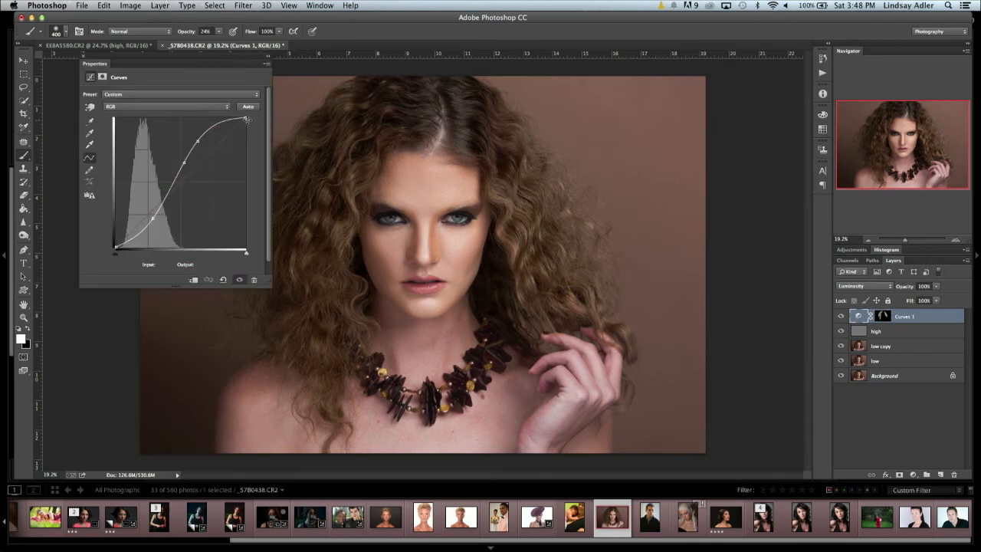
mouse_move(245, 117)
mouse_down()
mouse_move(200, 118)
mouse_move(245, 118)
mouse_up()
drag(246, 118, 197, 115)
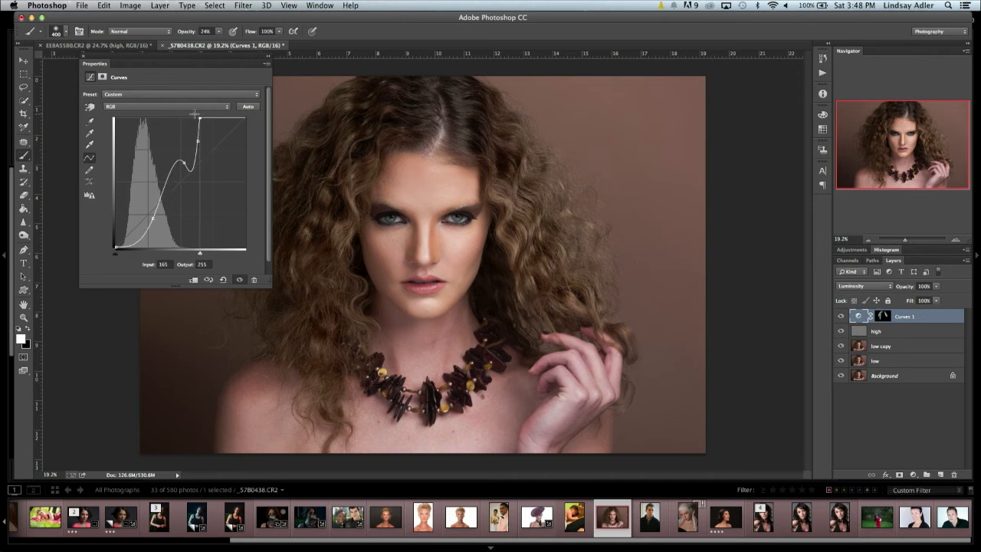
click(83, 58)
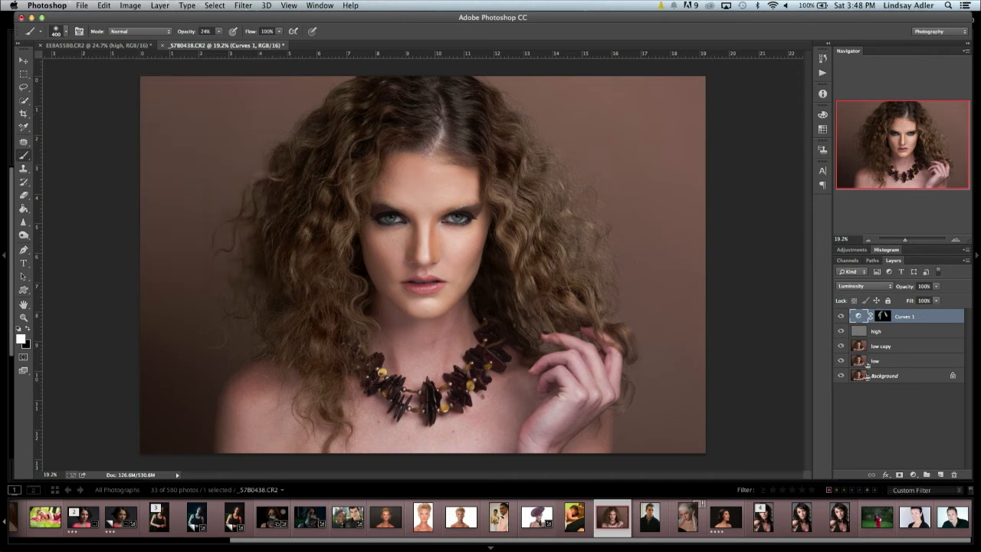
- Examine the stronger hair contrast by repeatedly hiding and showing the Curves 1 layer
click(840, 317)
click(840, 317)
click(840, 316)
click(841, 316)
click(841, 316)
click(840, 316)
click(841, 316)
click(841, 316)
click(841, 316)
click(841, 317)
- Compare the retouched portrait with the original by isolating the Background layer and restoring the other layers
alt+click(841, 376)
alt+click(841, 376)
alt+click(841, 375)
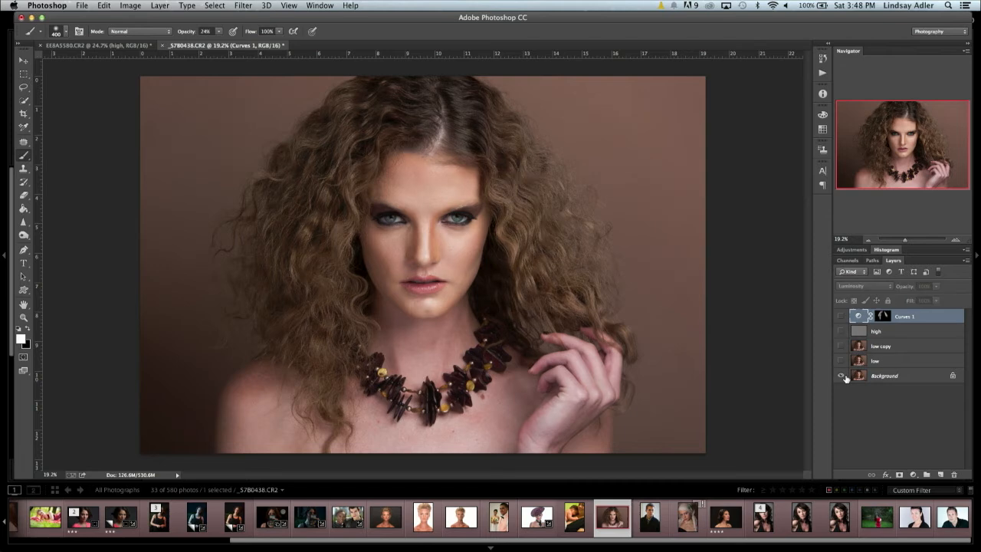
alt+click(842, 376)
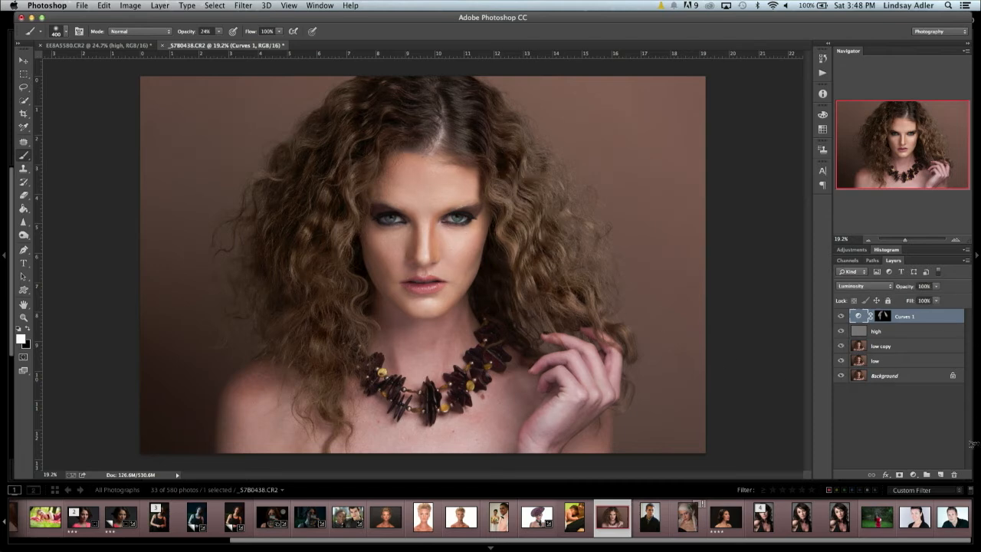
- Run the Burn & Dodge Soft Light action from the Retouching set to add its layer above Curves 1
click(824, 60)
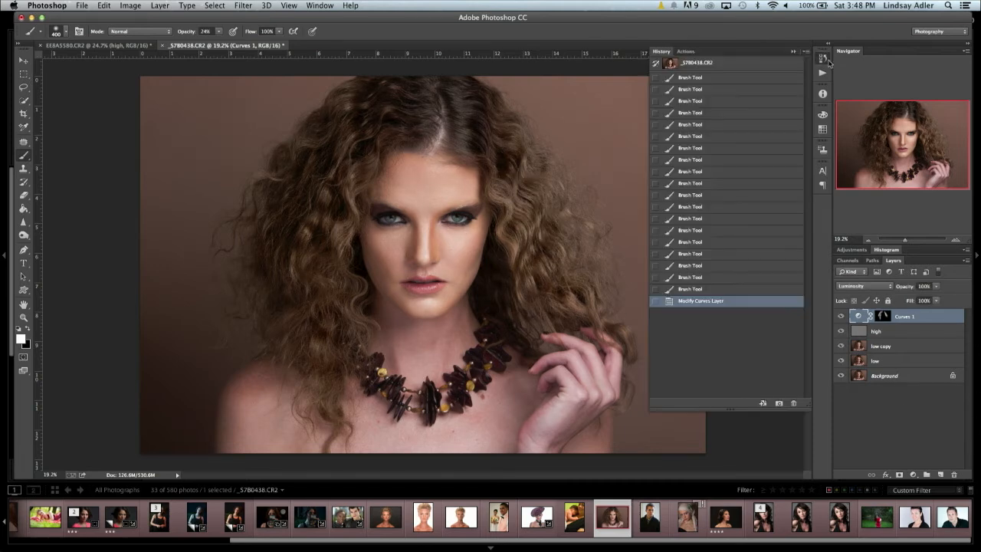
click(686, 52)
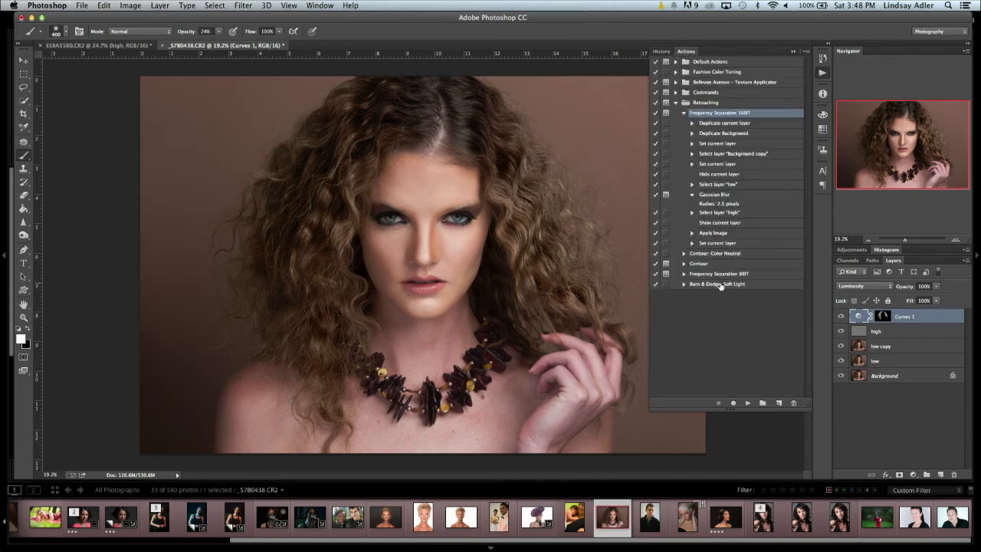
click(718, 284)
click(747, 402)
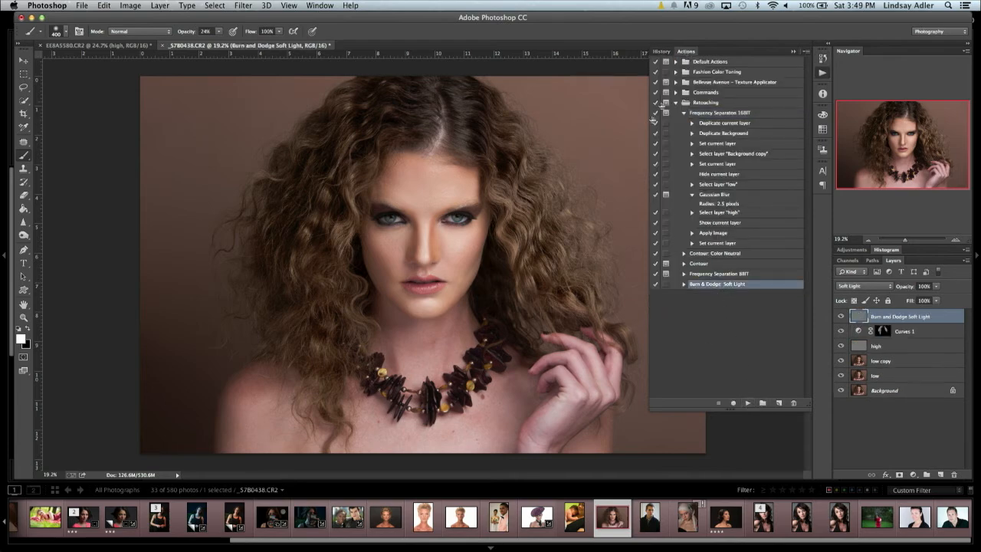
click(685, 51)
- Undo a trial dodging stroke on the hair and lower the Brush opacity to 18%
drag(902, 239, 908, 241)
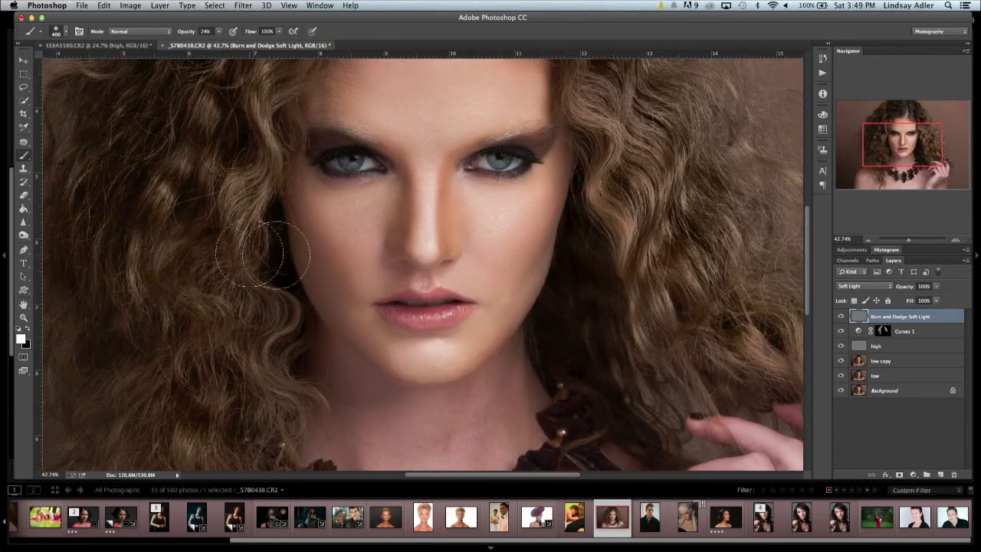
drag(227, 194, 248, 277)
key(super+z)
click(218, 32)
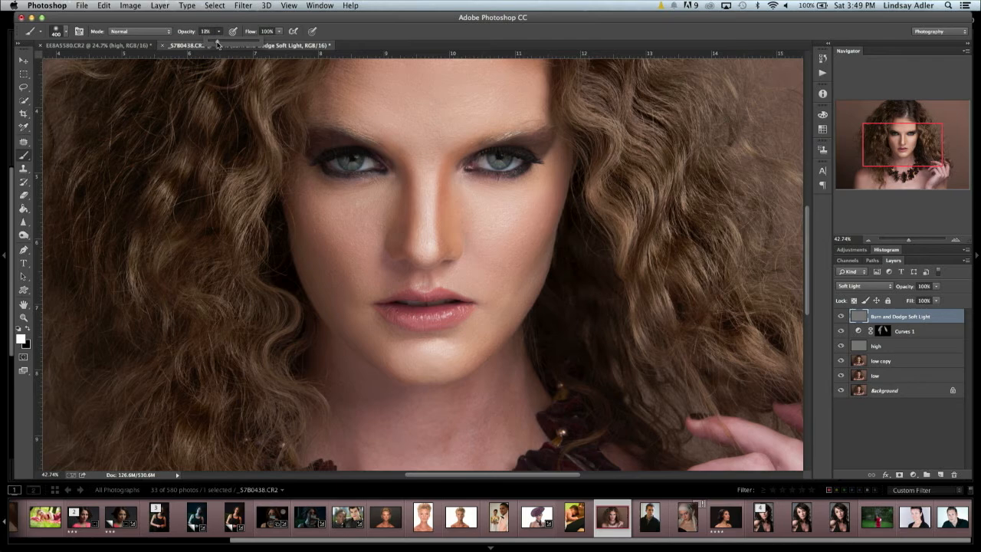
- Dodge the hair highlights around the face, crown and shoulders with white strokes from the 400 px brush at 18% opacity
mouse_move(189, 179)
mouse_down()
mouse_move(201, 149)
mouse_move(197, 110)
mouse_move(156, 275)
mouse_up()
drag(621, 108, 454, 185)
mouse_move(469, 246)
mouse_down()
mouse_move(520, 156)
mouse_move(464, 174)
mouse_move(491, 107)
mouse_up()
scroll(495, 186, up, 5)
scroll(495, 186, left, 4)
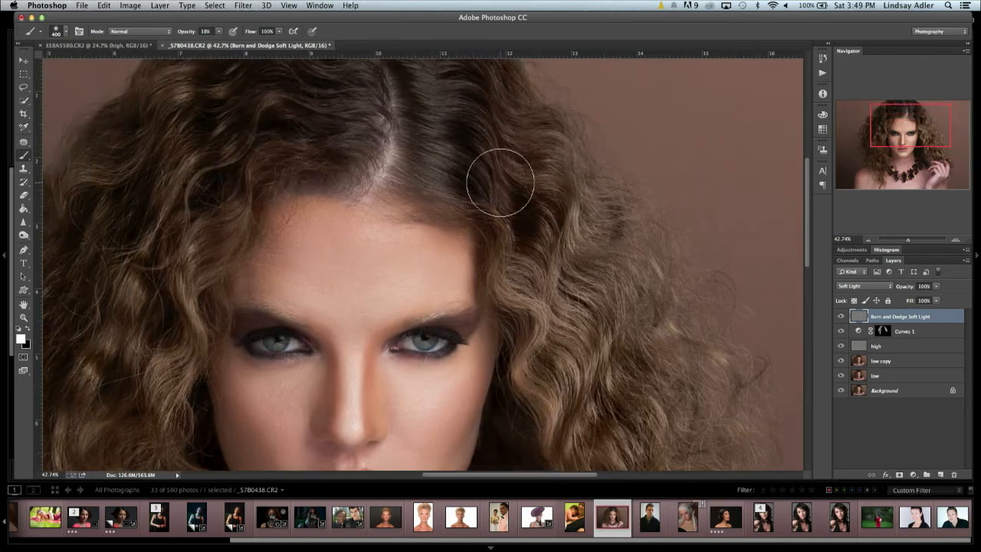
drag(281, 153, 272, 188)
scroll(287, 191, up, 3)
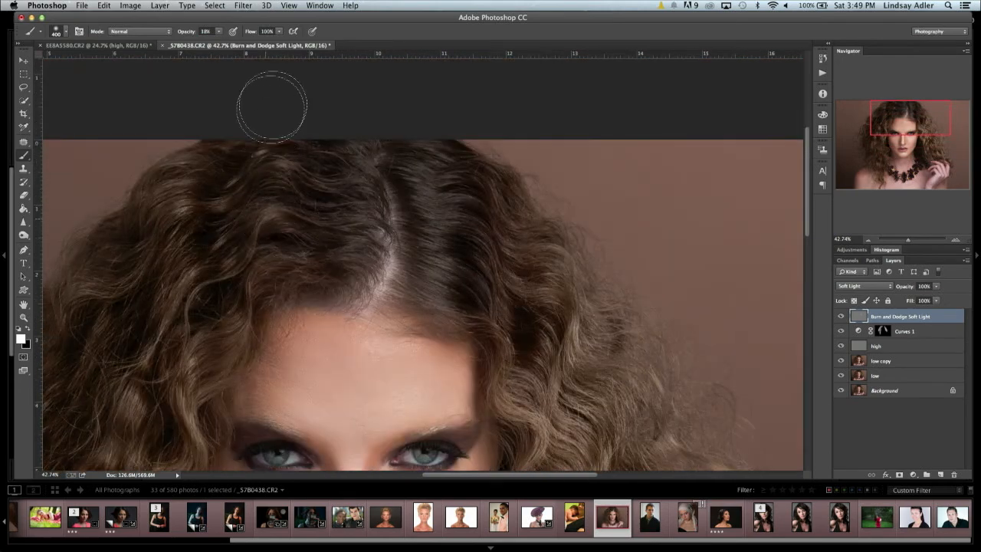
scroll(263, 263, down, 15)
scroll(263, 263, left, 4)
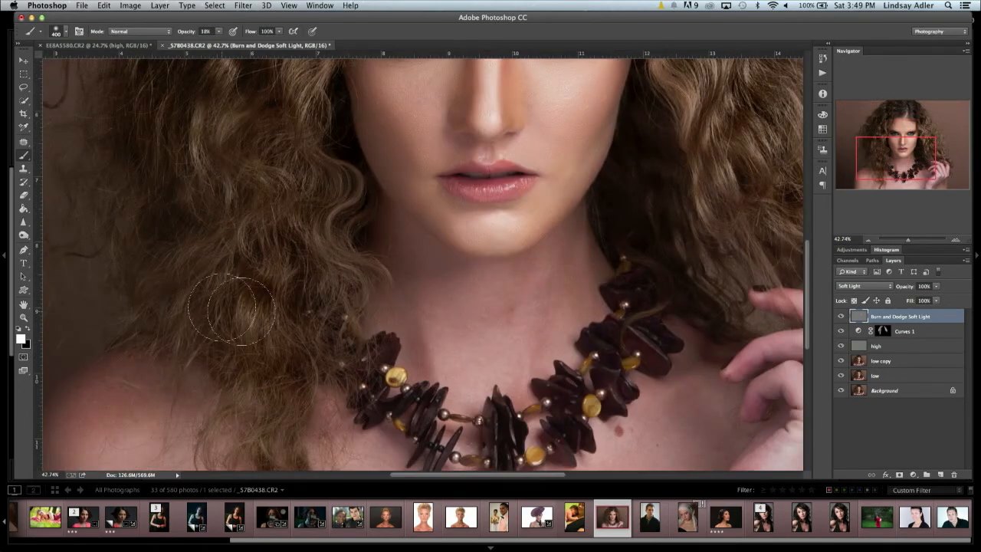
scroll(309, 315, down, 5)
scroll(291, 207, up, 12)
scroll(291, 207, right, 9)
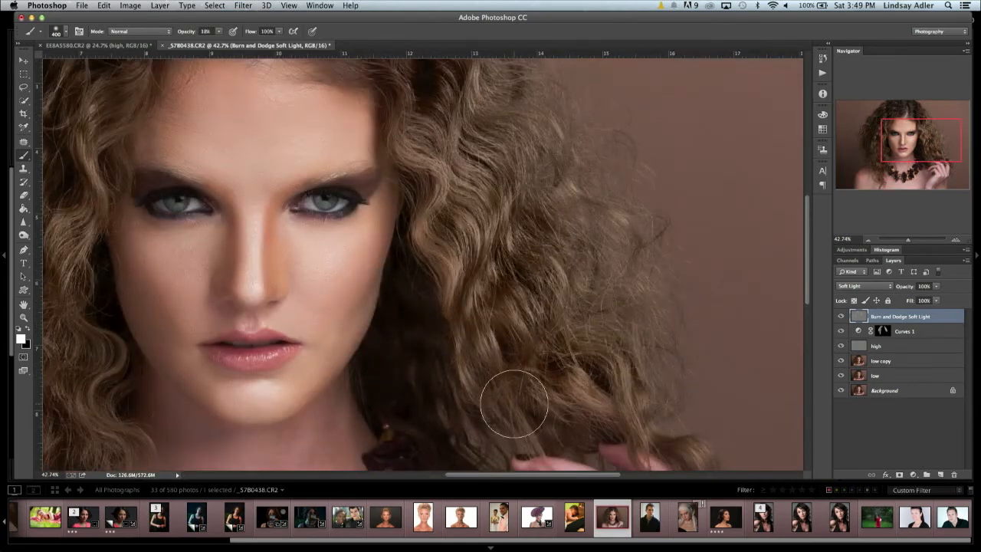
- Switch the brush to black at 250 px and burn the shadow areas of the hair on both sides of the face
click(28, 328)
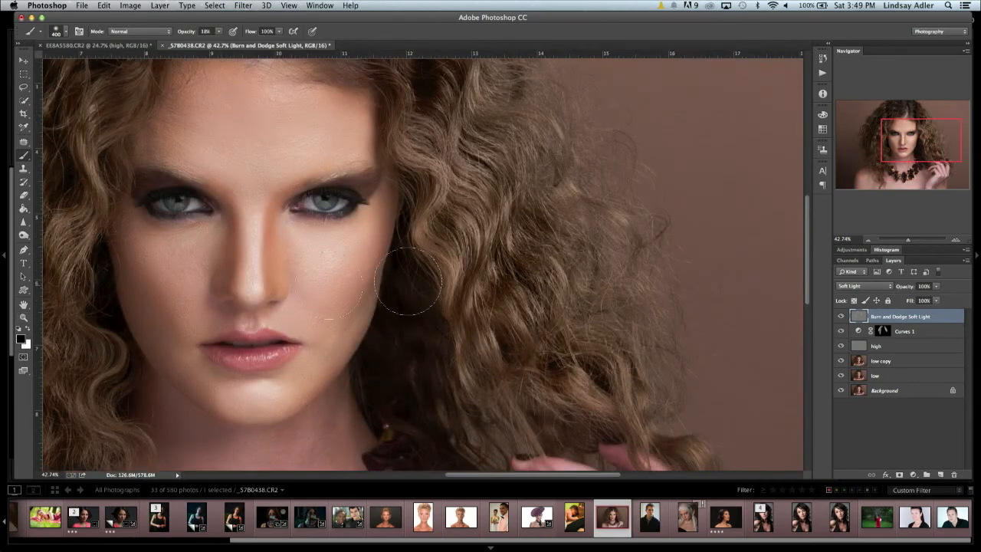
key(bracketleft)
key(bracketleft)
scroll(466, 292, left, 5)
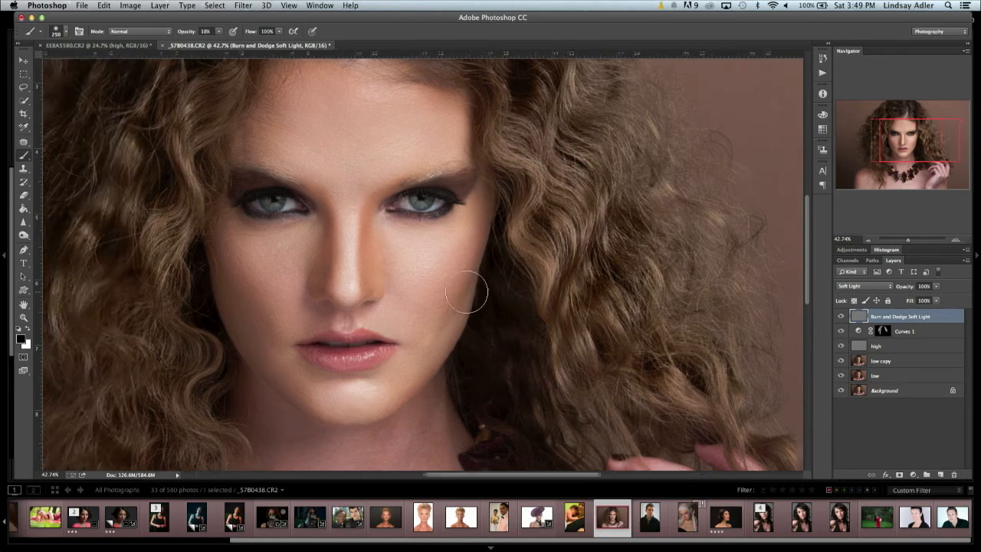
scroll(466, 292, left, 4)
scroll(465, 292, up, 2)
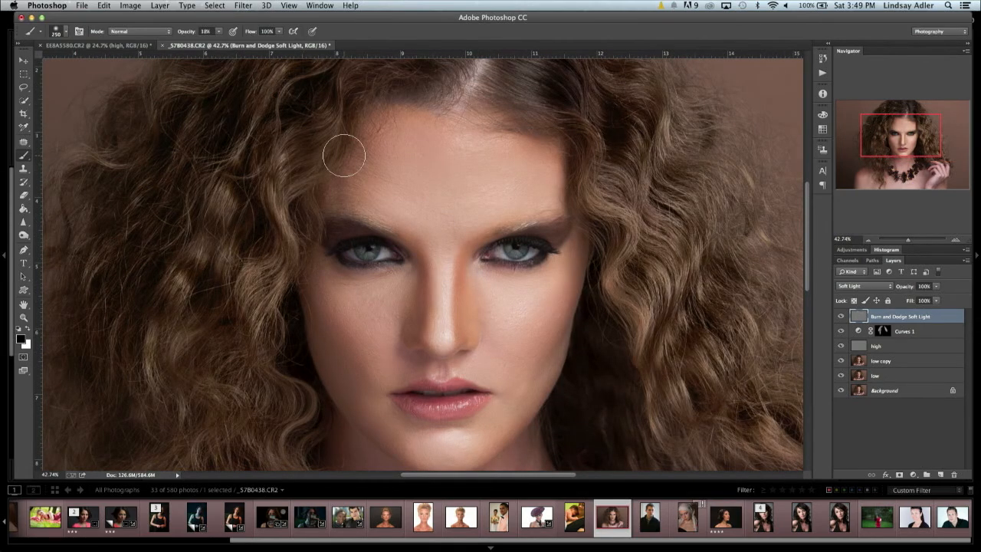
scroll(343, 156, down, 4)
scroll(343, 155, right, 1)
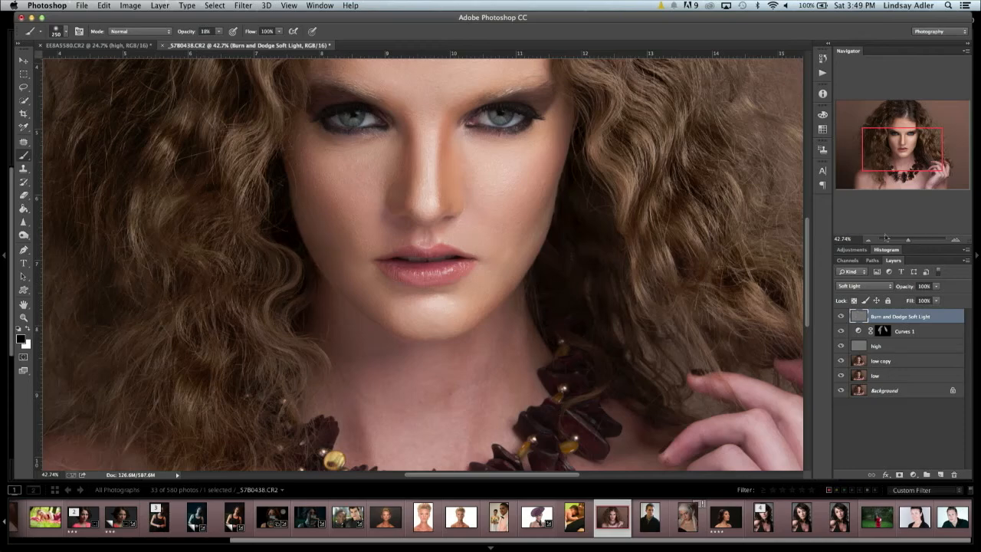
- Compare the whole portrait with and without the Burn and Dodge Soft Light and Curves 1 layers, leaving both visible
drag(907, 242, 905, 242)
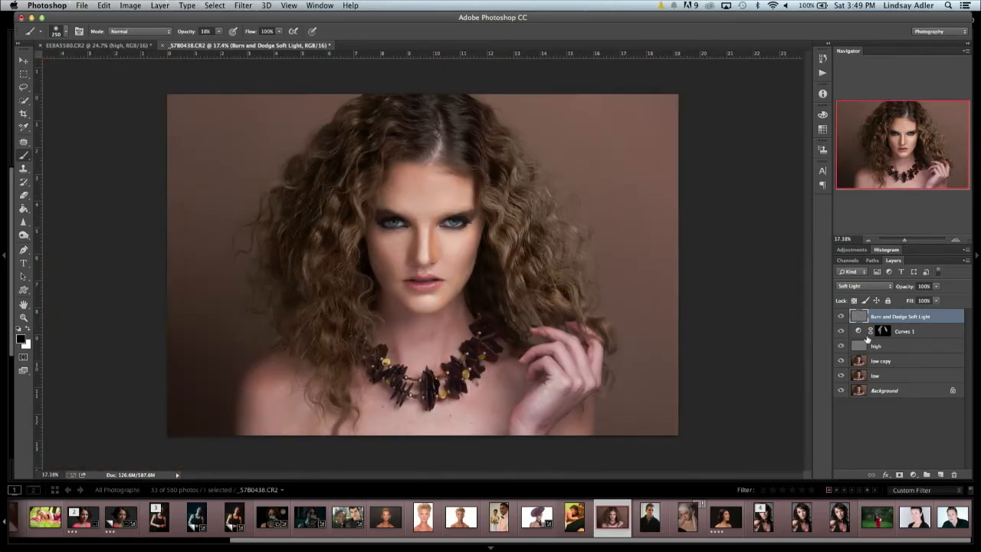
click(840, 317)
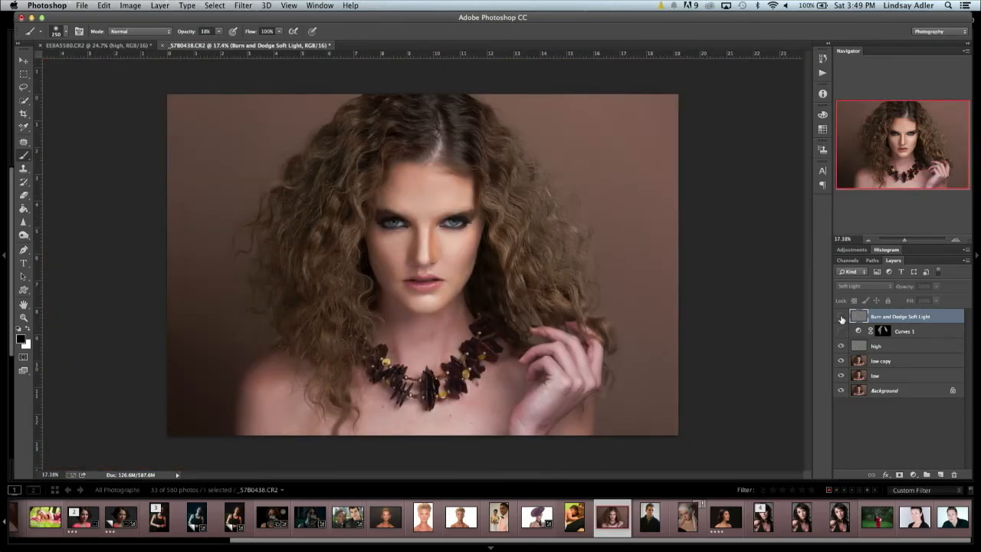
click(840, 334)
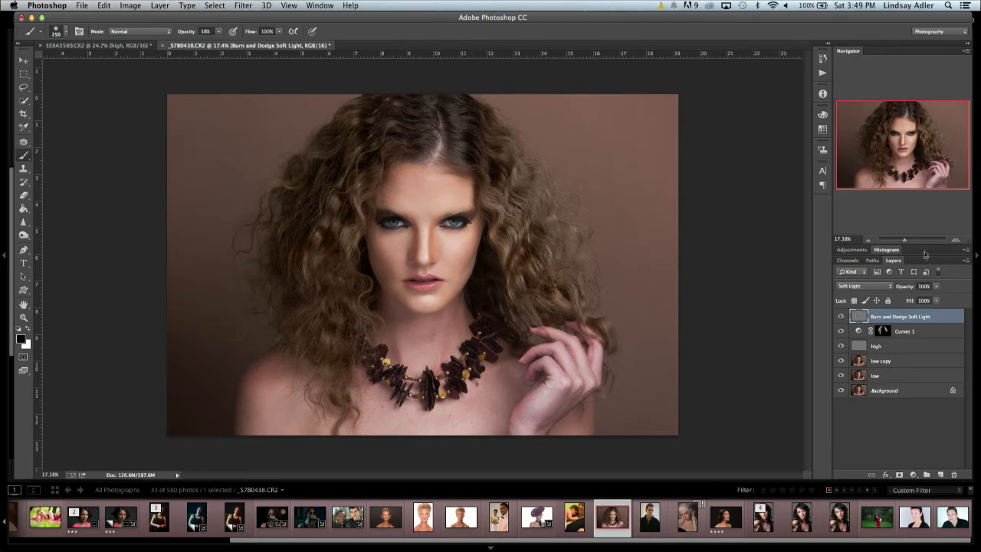
- Start a Color Range selection from the orange contour makeup beside the nose and narrow the Range to 9%
drag(904, 243, 910, 242)
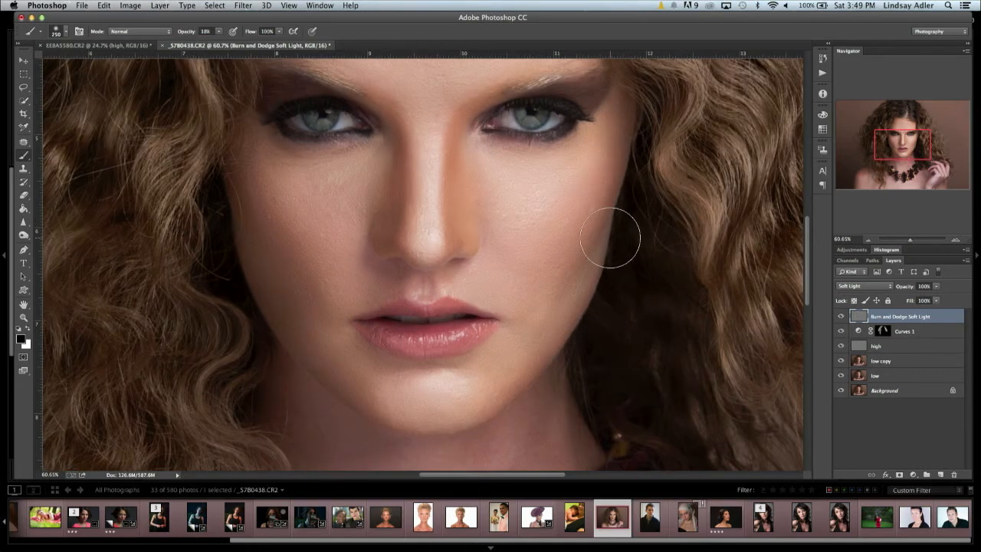
scroll(609, 238, right, 1)
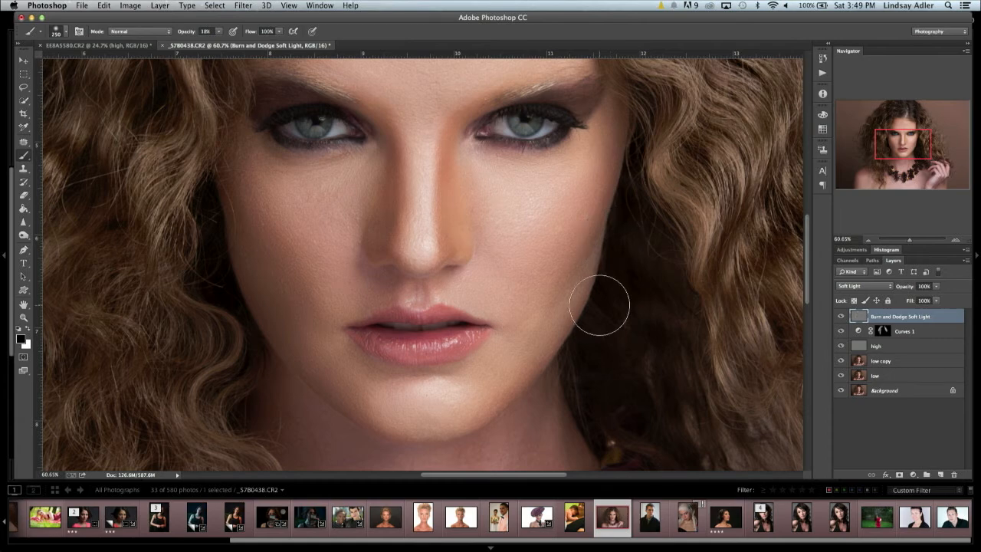
scroll(599, 304, up, 1)
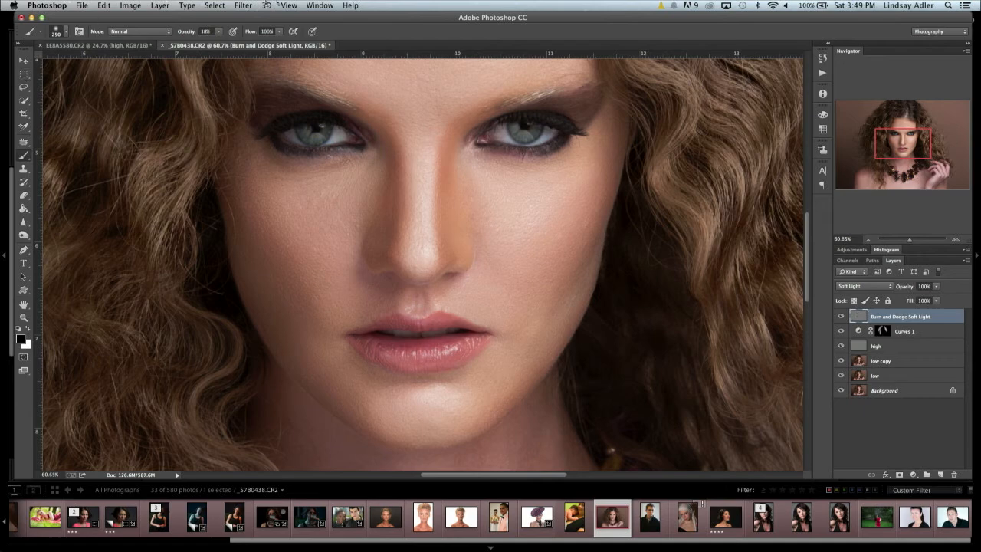
click(227, 5)
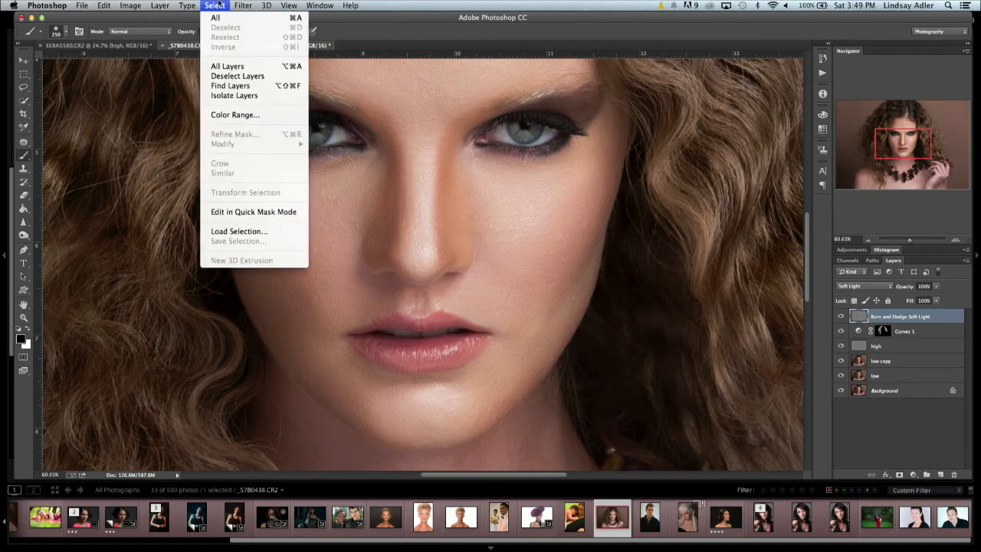
click(257, 114)
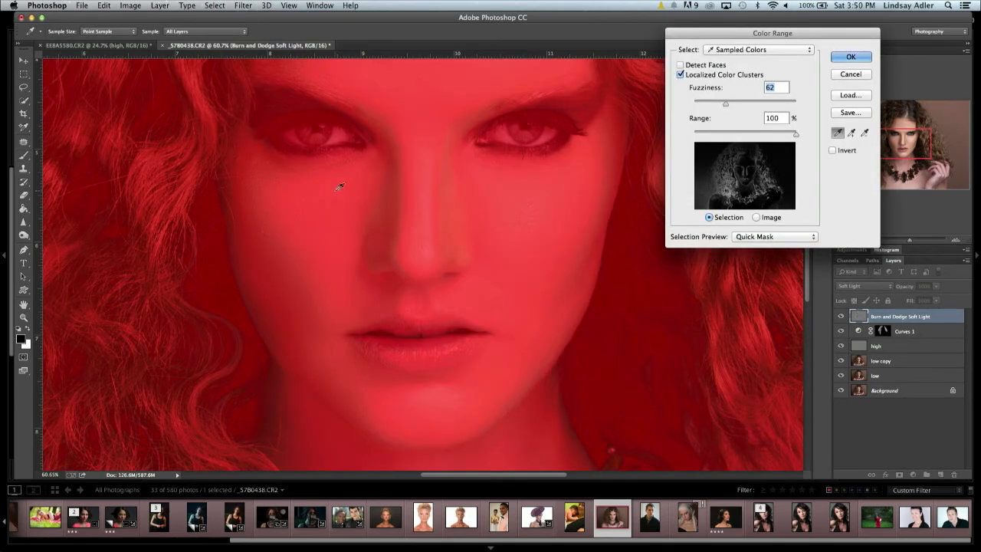
click(396, 186)
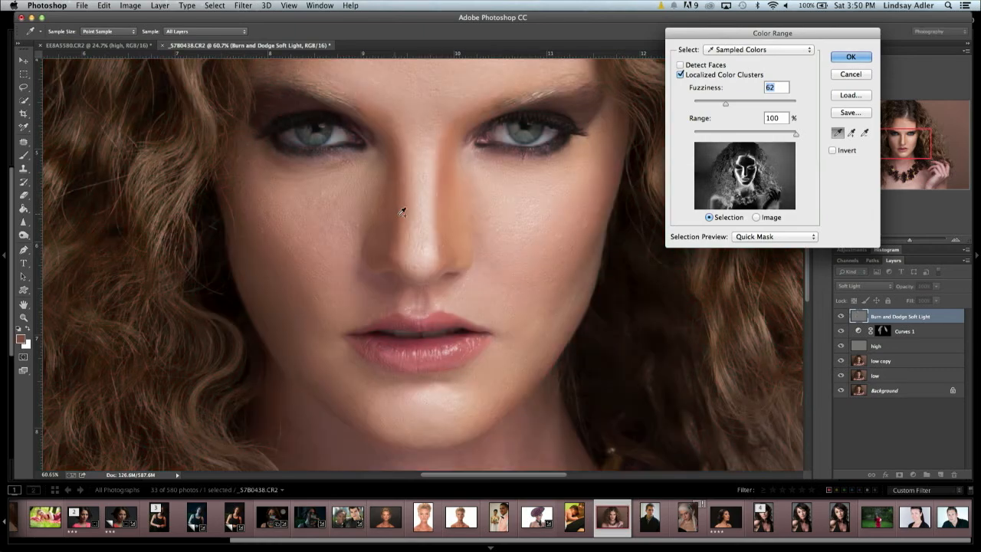
click(449, 205)
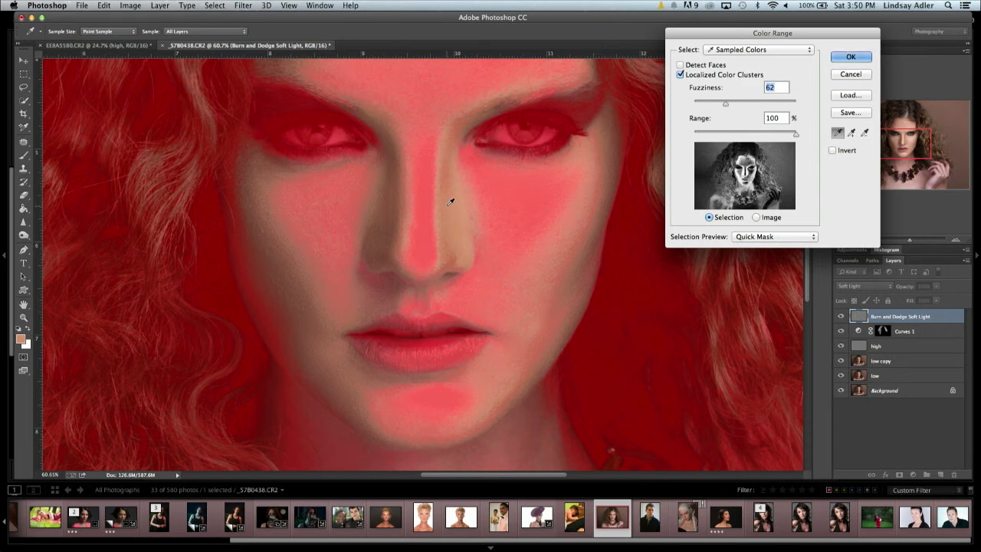
click(396, 196)
mouse_move(794, 133)
mouse_down()
mouse_move(742, 135)
mouse_move(813, 137)
mouse_move(720, 141)
mouse_move(801, 131)
mouse_up()
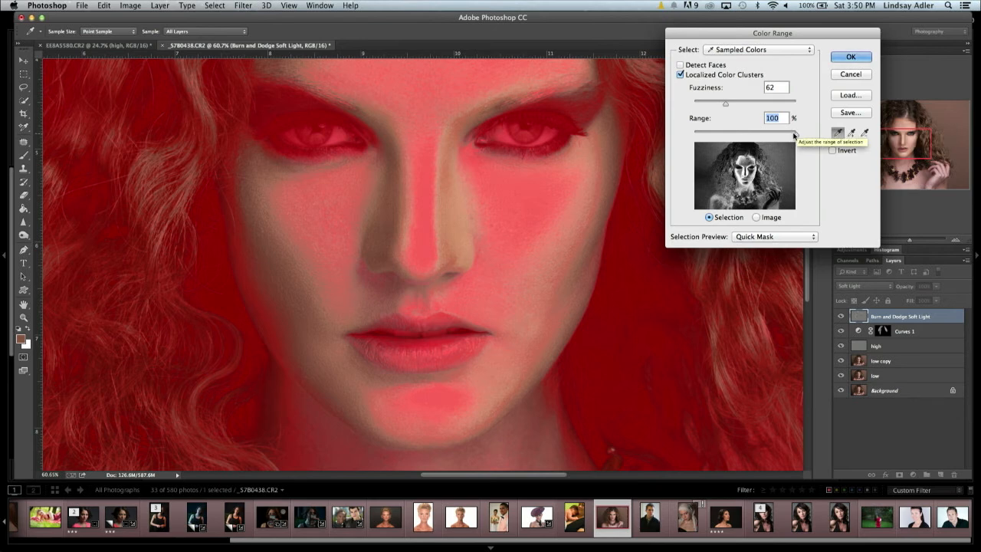
drag(794, 135, 704, 154)
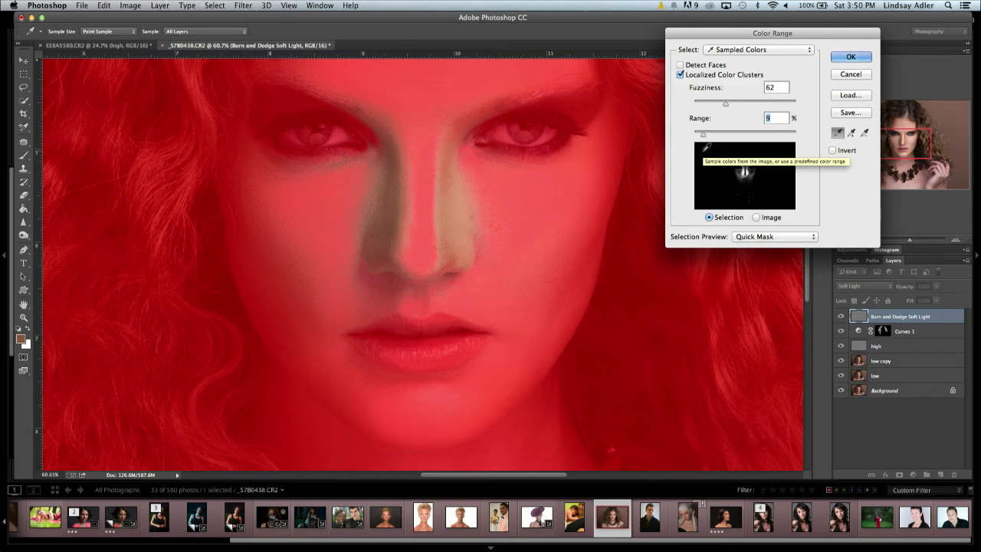
- Resample the contour color on both sides of the nose and reduce the Color Range's Range to 7%
click(380, 196)
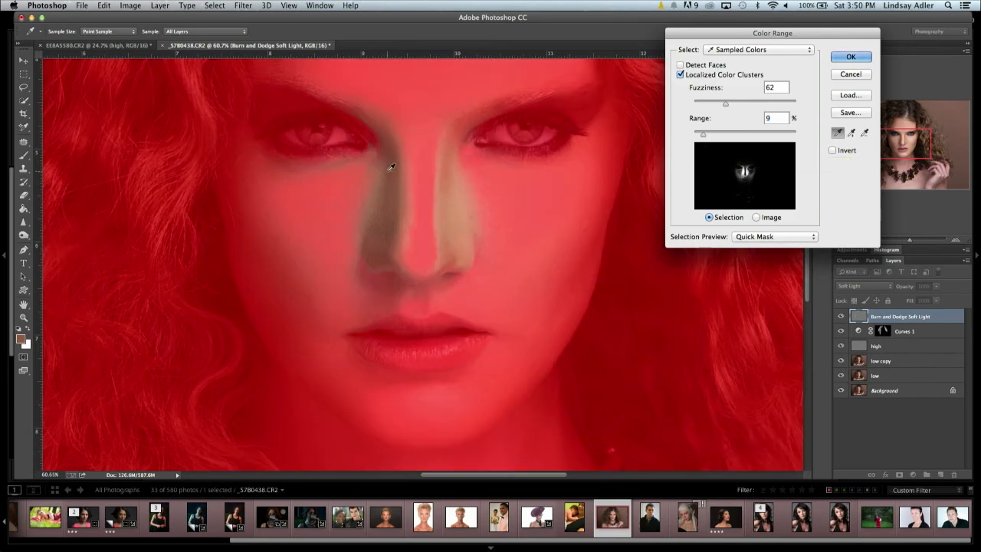
click(453, 141)
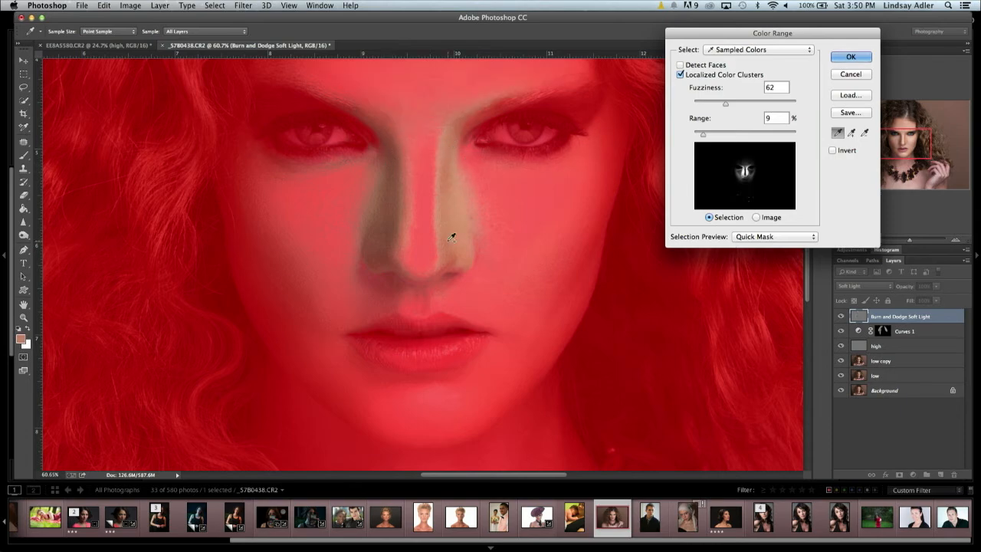
drag(449, 257, 482, 251)
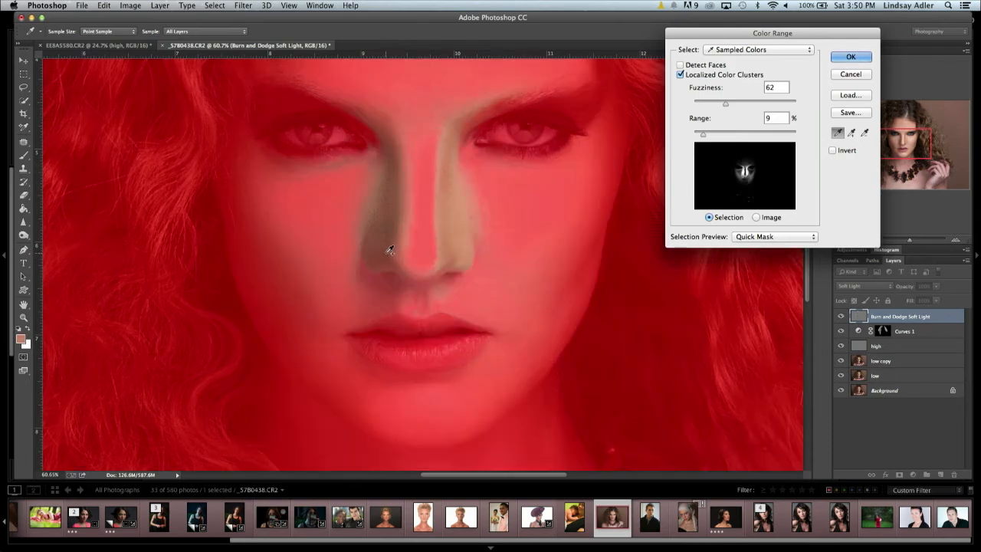
click(389, 248)
drag(705, 135, 700, 139)
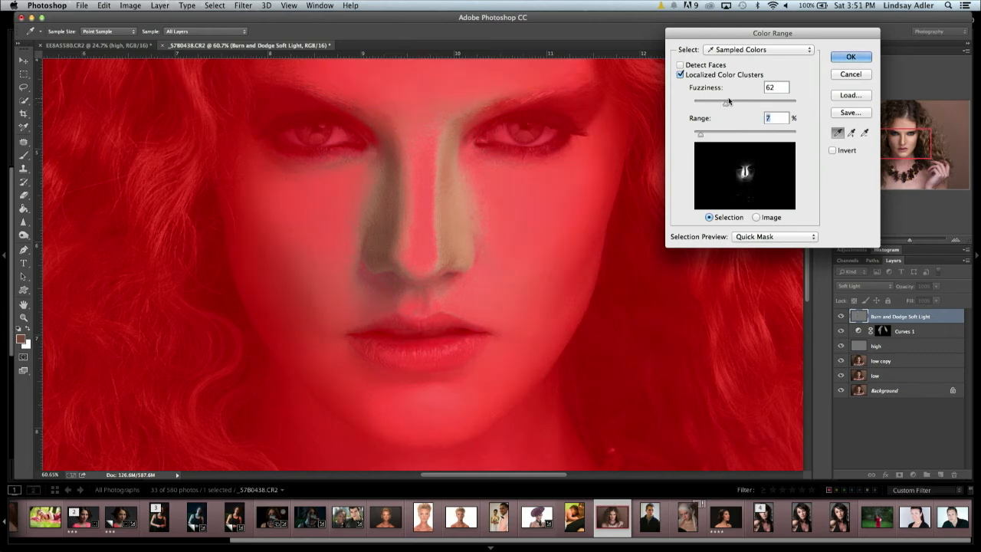
- Lower Fuzziness to 31, resample the contour near the inner eye corner, and accept the Color Range selection
drag(725, 103, 697, 112)
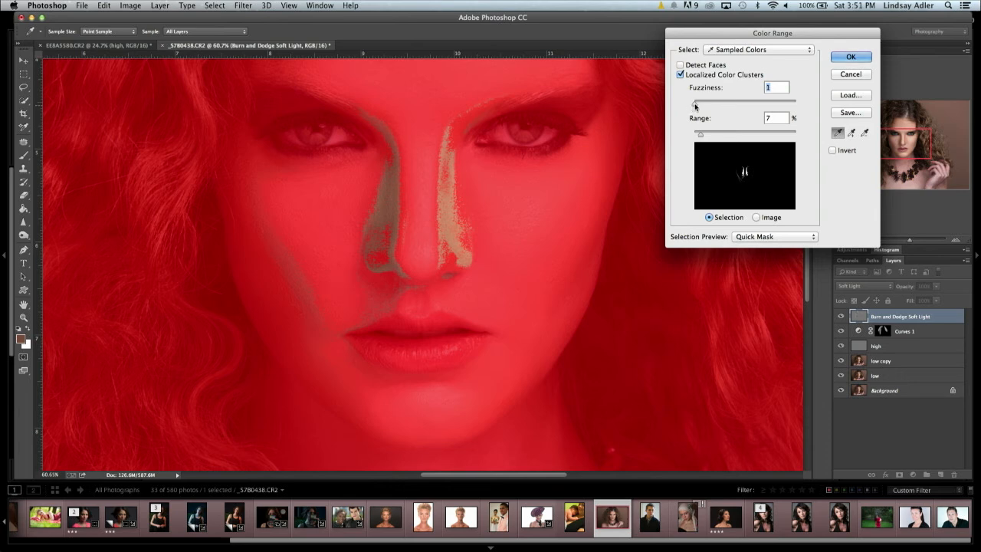
drag(697, 105, 709, 105)
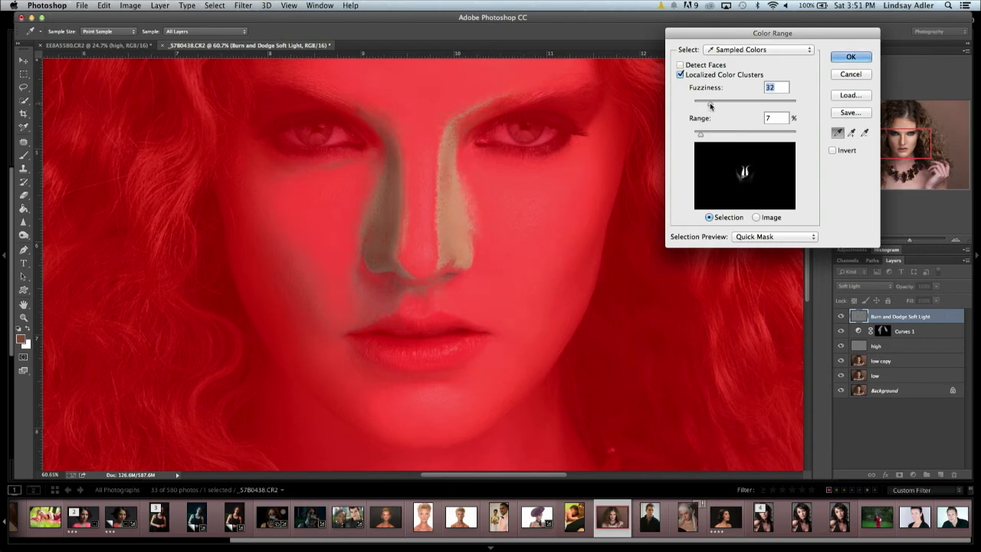
shift+click(390, 168)
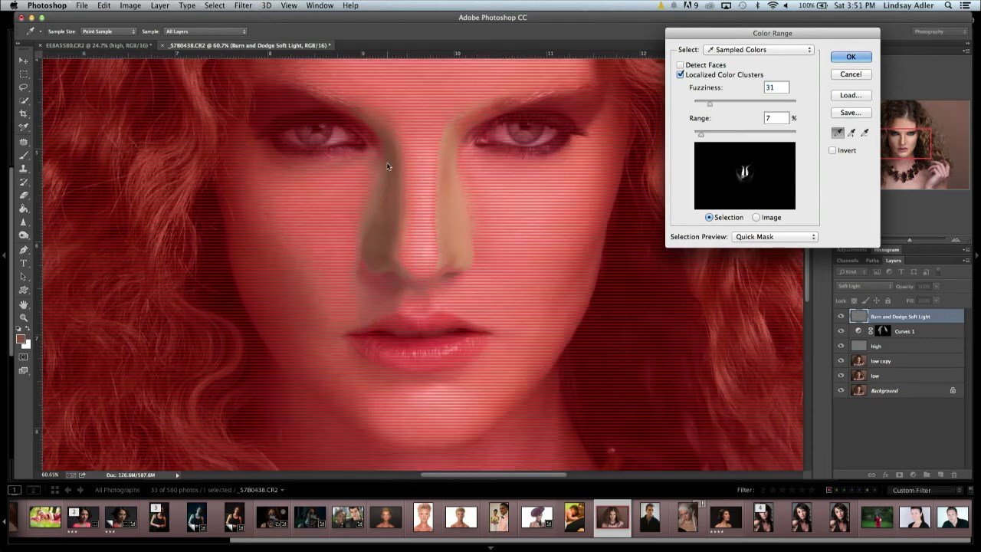
shift+click(388, 162)
shift+click(386, 164)
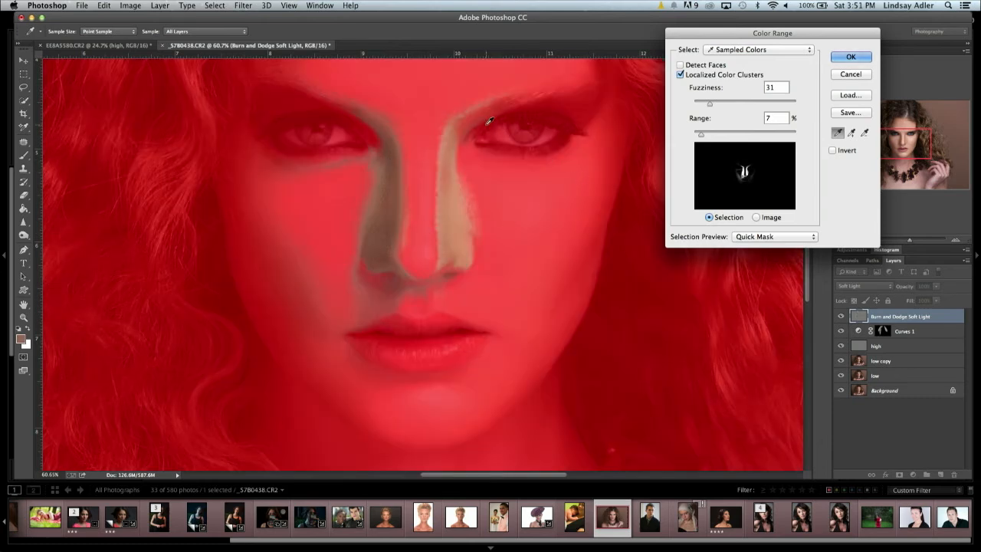
click(858, 58)
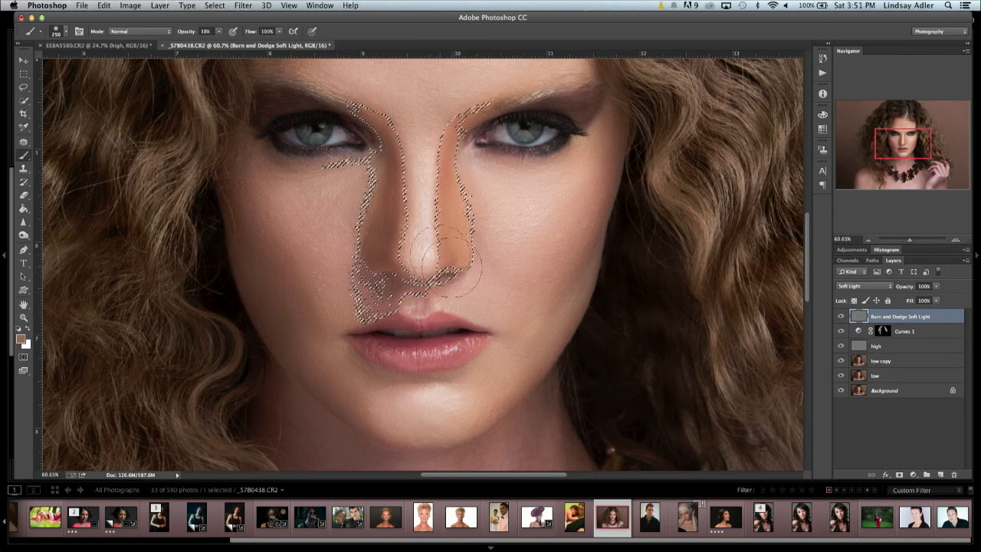
- Subtract the areas above the upper lip and under the eye from the nose selection with the Lasso tool
click(24, 86)
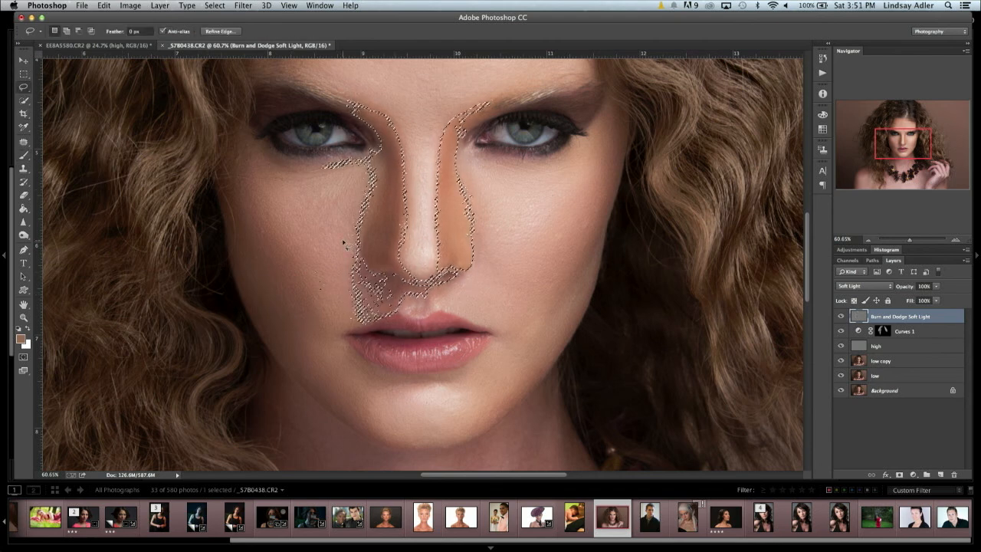
key(alt)
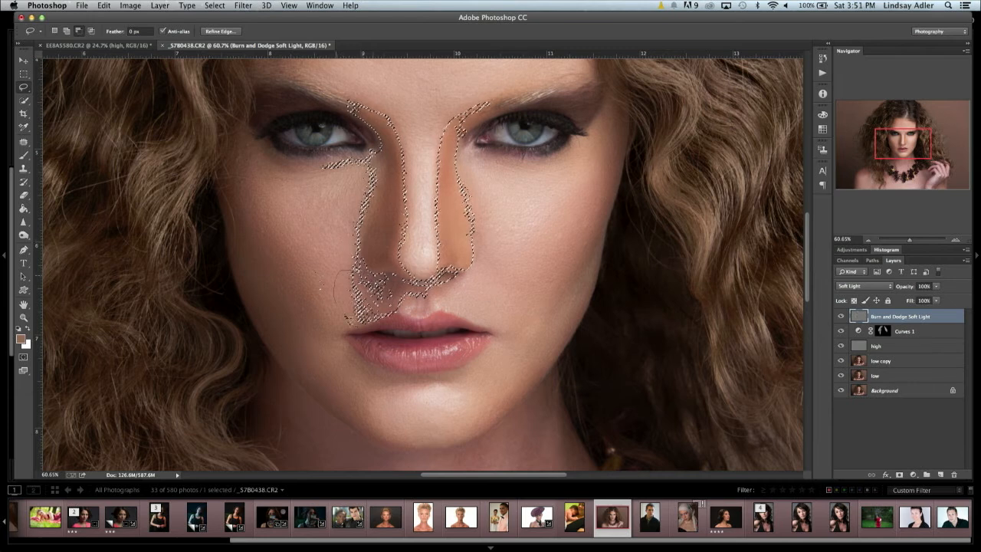
drag(338, 273, 346, 277)
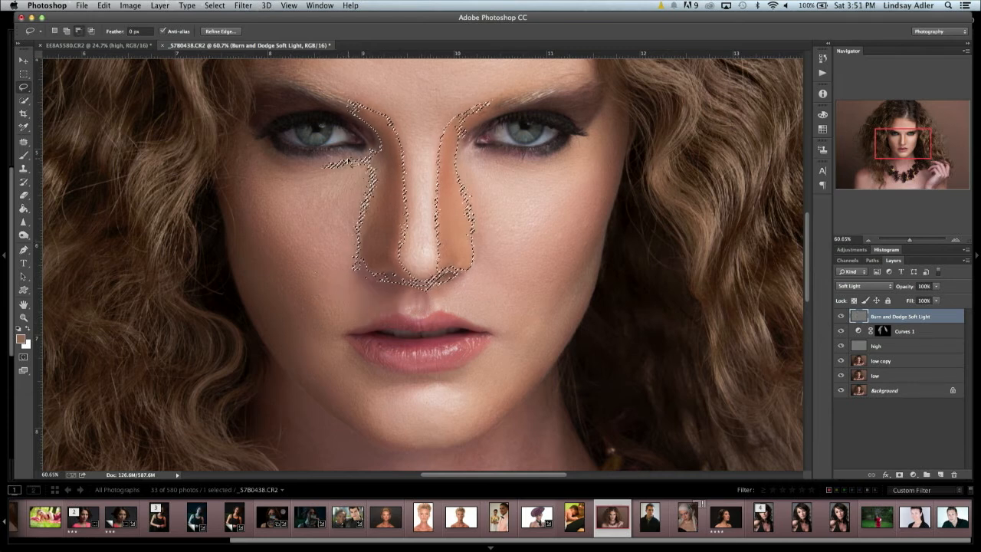
mouse_move(349, 159)
mouse_down()
mouse_move(316, 164)
mouse_move(362, 175)
mouse_move(367, 164)
mouse_up()
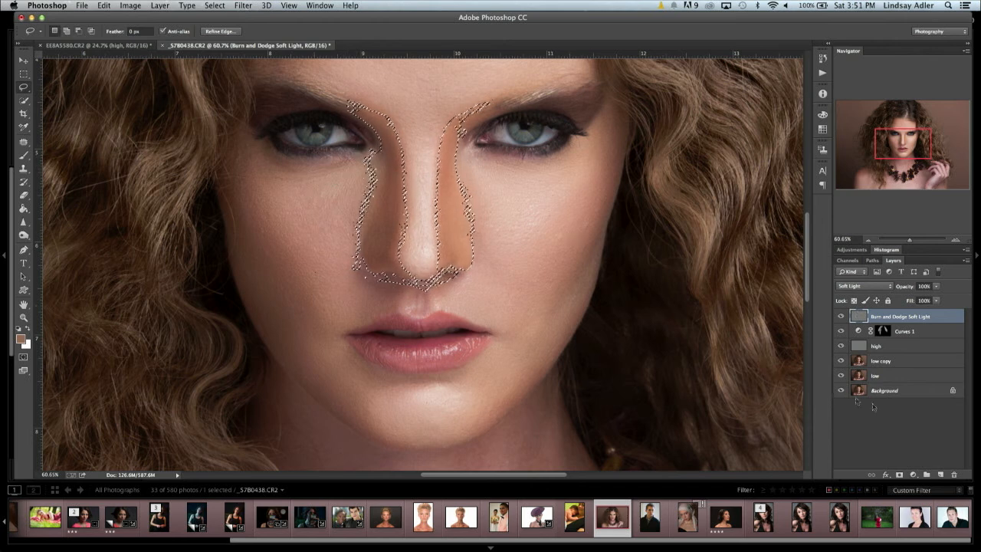
- Add a Selective Color adjustment layer masked to the nose selection and choose Neutrals as the color range
click(913, 474)
mouse_move(942, 541)
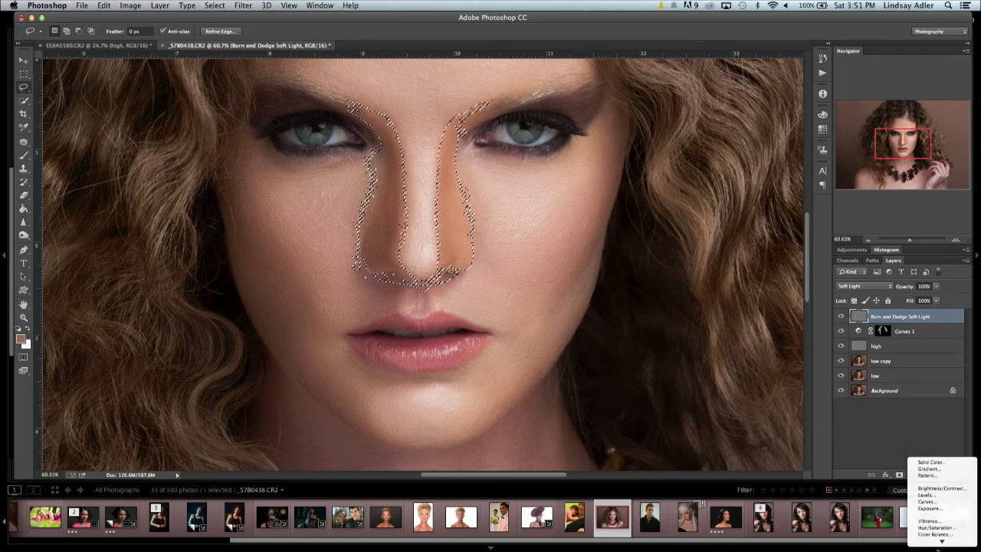
click(937, 541)
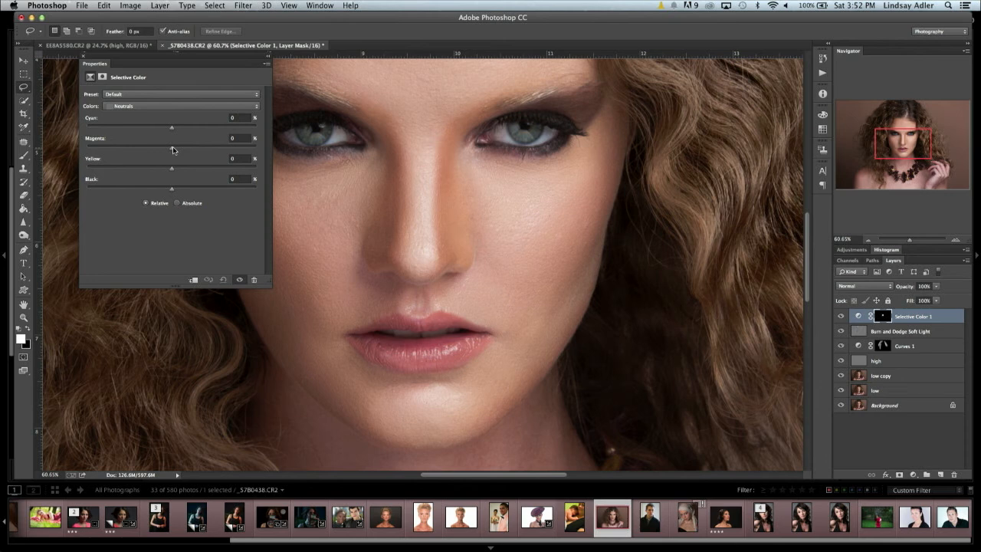
- Try Cyan -1%, Magenta +2% and Yellow -2% for the neutrals and compare the nose with and without the adjustment
drag(170, 128, 163, 127)
drag(172, 147, 169, 169)
drag(177, 151, 180, 151)
mouse_move(185, 65)
mouse_down()
mouse_move(285, 70)
mouse_move(291, 38)
mouse_move(669, 37)
mouse_up()
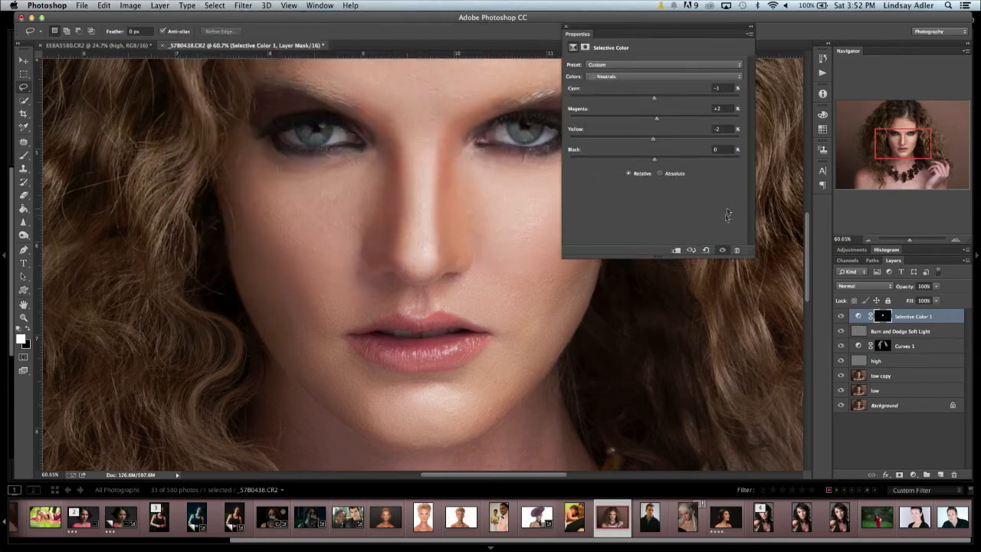
click(723, 250)
click(723, 250)
click(723, 250)
click(722, 250)
- Raise the neutrals' Cyan, set Magenta to -1% and Yellow to -6%, and lower the Selective Color layer's opacity to 64%
mouse_move(655, 115)
mouse_down()
mouse_move(649, 121)
mouse_move(644, 99)
mouse_move(665, 99)
mouse_up()
drag(651, 142, 649, 141)
click(723, 251)
click(723, 251)
click(567, 27)
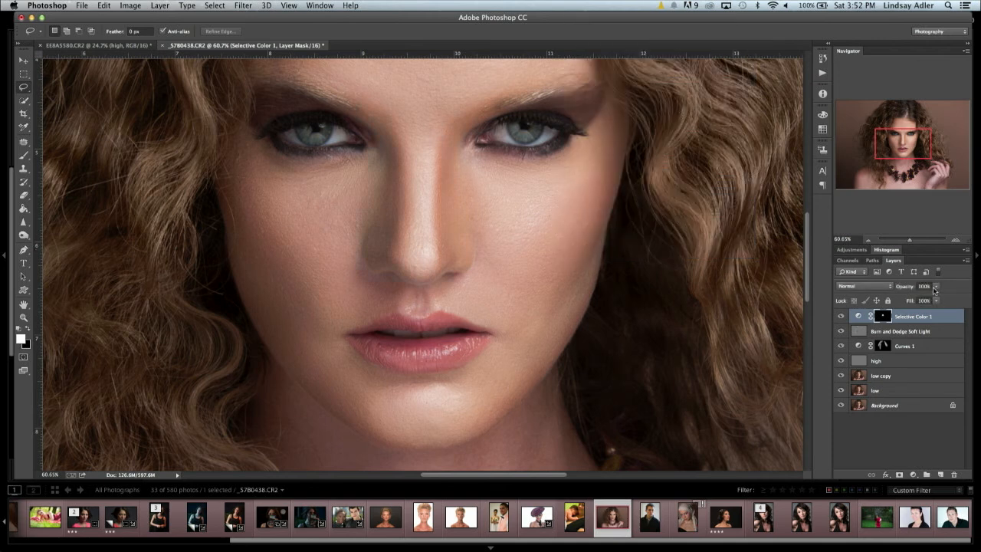
click(935, 286)
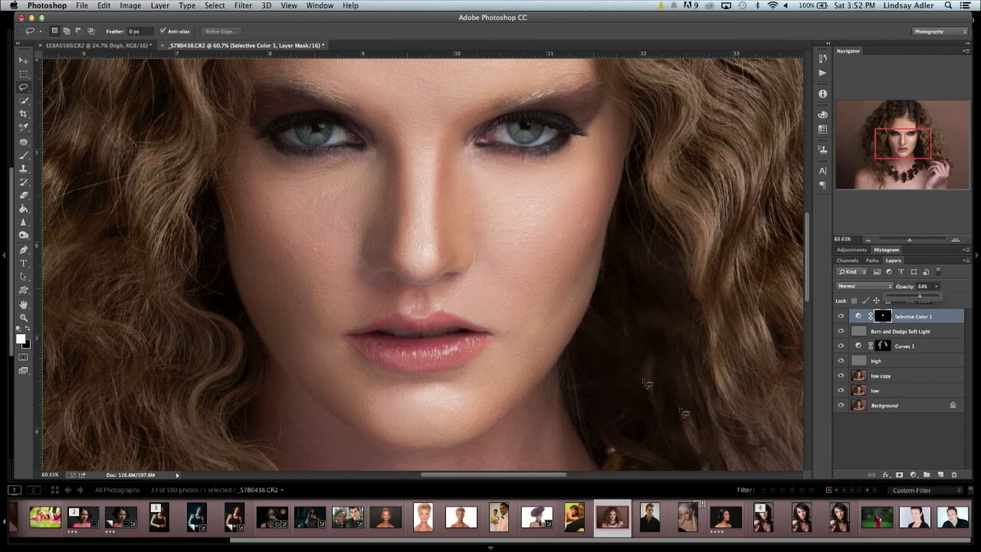
double_click(858, 317)
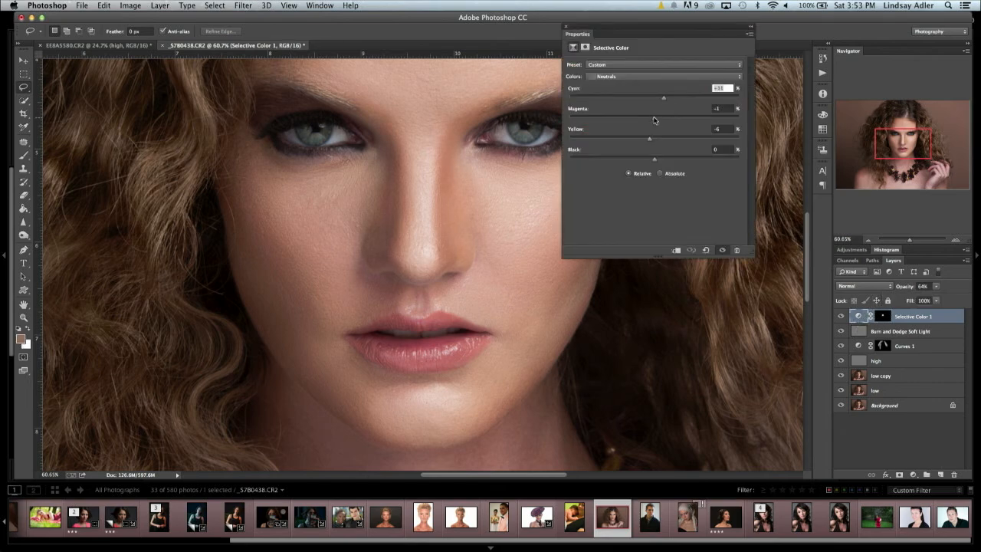
click(566, 27)
- Select the neck, chest, shoulders and hand with a freehand lasso outline and feather the selection by 33 pixels
scroll(559, 340, down, 10)
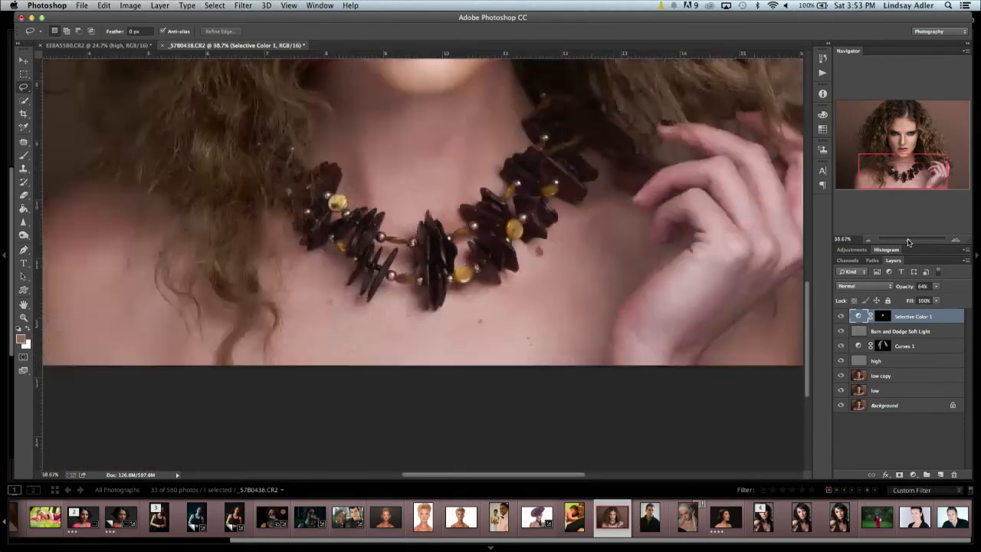
drag(911, 240, 905, 241)
mouse_move(285, 351)
mouse_down()
mouse_move(221, 472)
mouse_move(422, 497)
mouse_move(648, 476)
mouse_move(658, 380)
mouse_move(647, 363)
mouse_move(495, 324)
mouse_move(479, 309)
mouse_move(447, 319)
mouse_move(363, 314)
mouse_up()
click(215, 5)
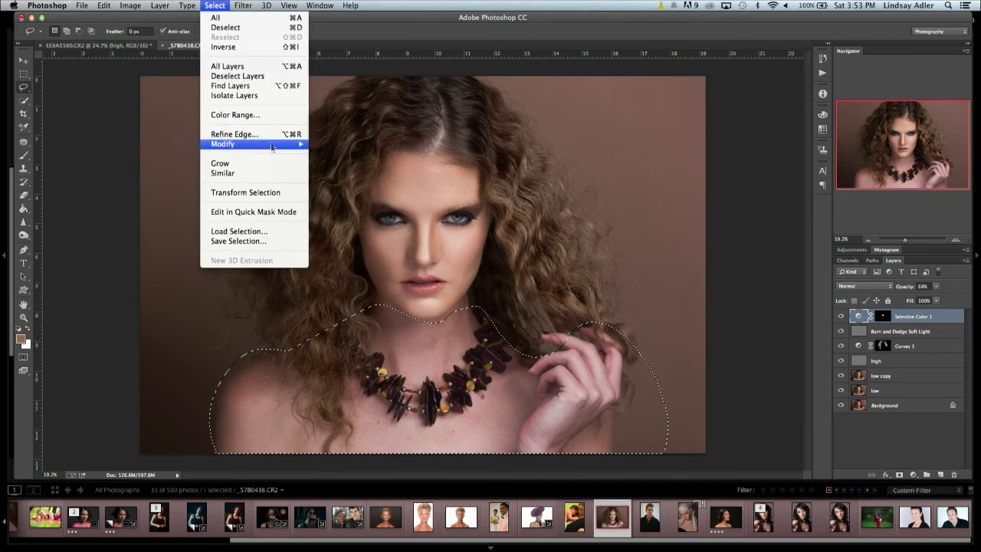
mouse_move(279, 144)
click(334, 182)
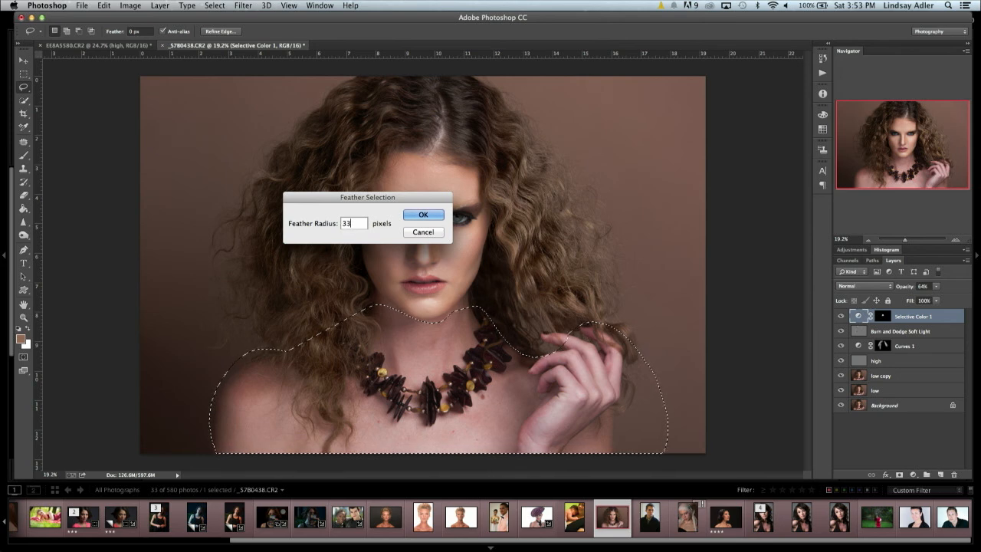
key(Return)
- Add a Selective Color adjustment layer for the body selection, lowering Cyan slightly and raising Yellow in the neutrals
click(912, 474)
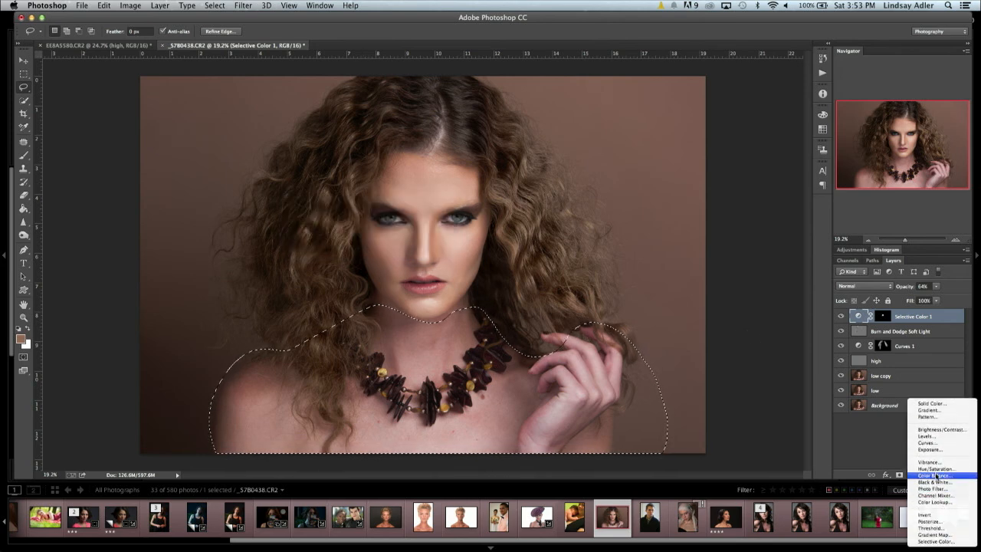
click(934, 541)
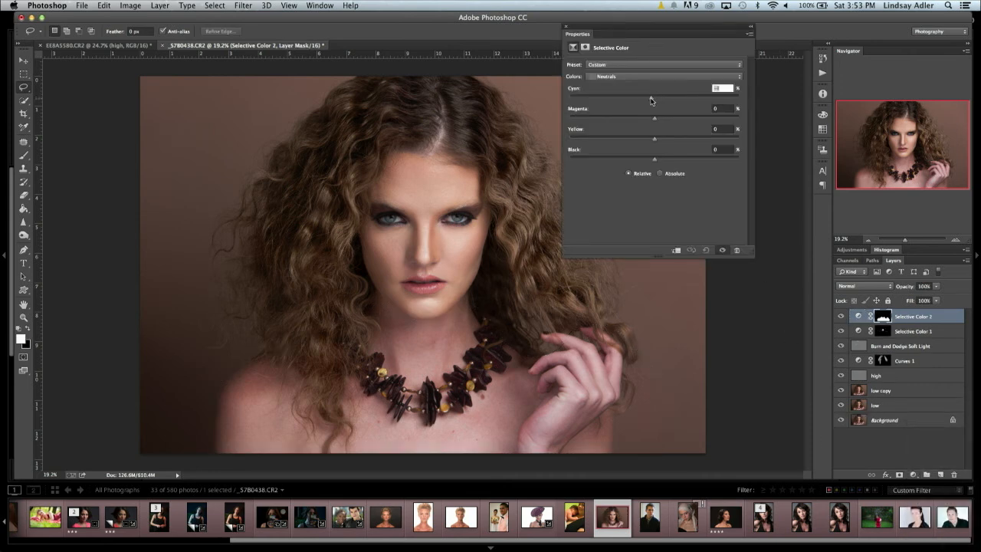
drag(653, 141, 662, 141)
click(566, 26)
- Paint black on the Selective Color 2 mask over the background beside the hand with a 900 px brush at 100% opacity
drag(904, 240, 906, 240)
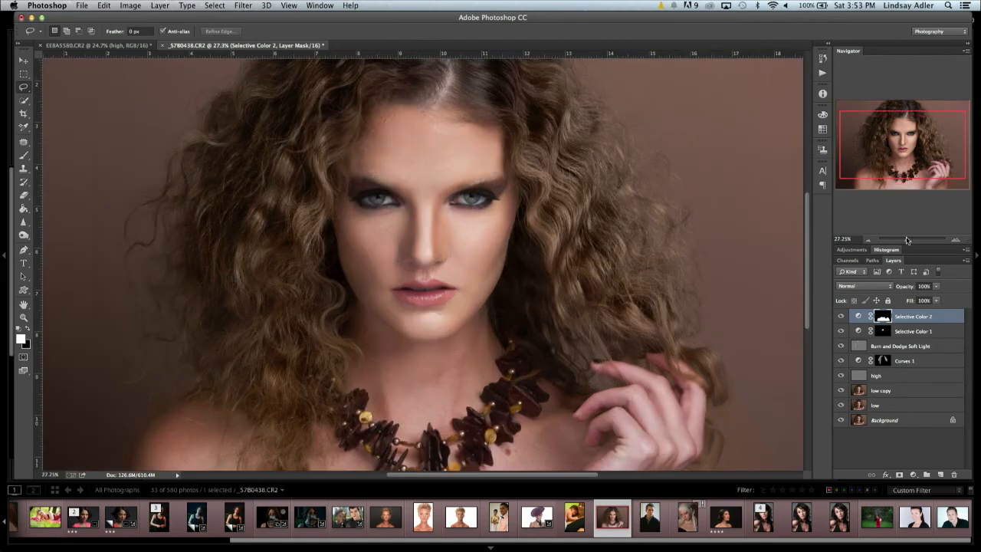
scroll(678, 364, down, 5)
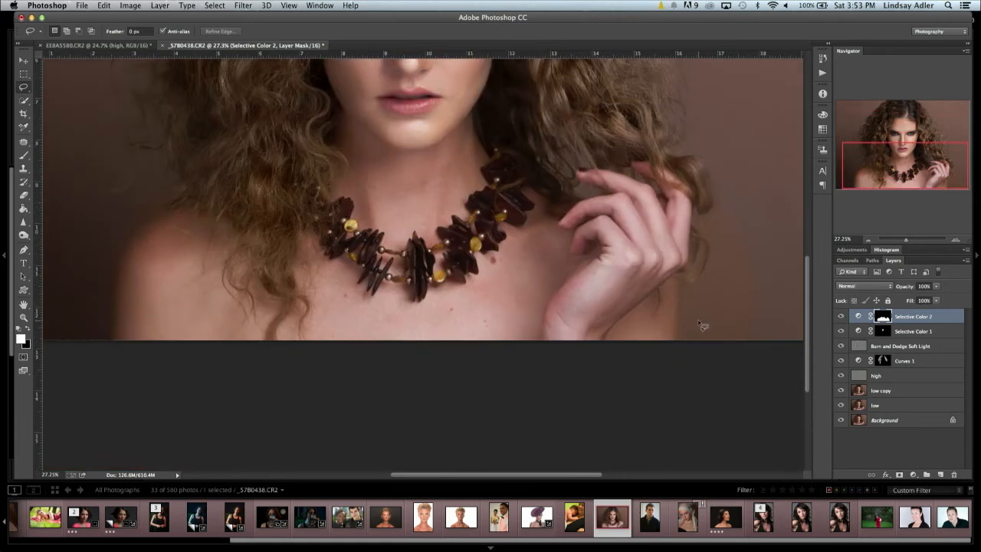
scroll(712, 329, right, 3)
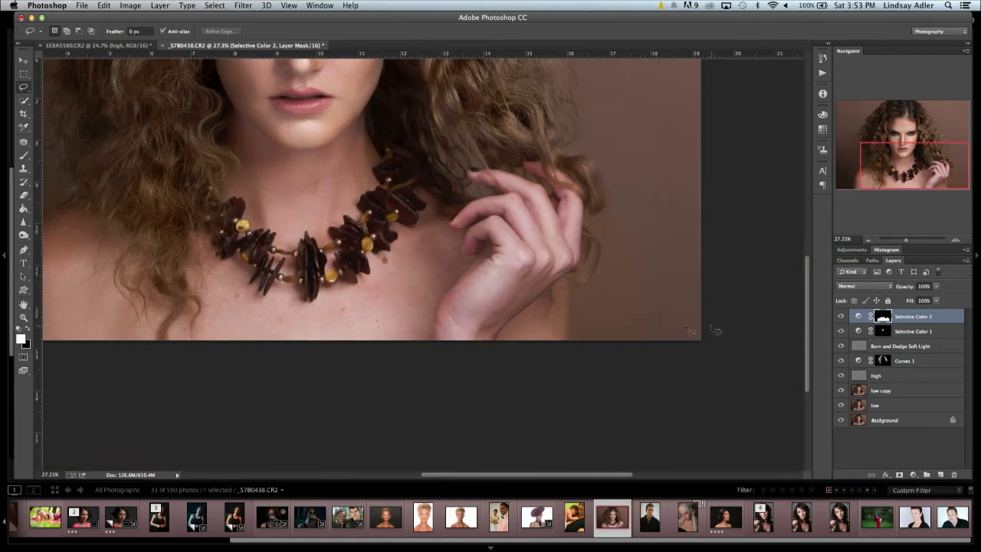
click(23, 156)
click(29, 330)
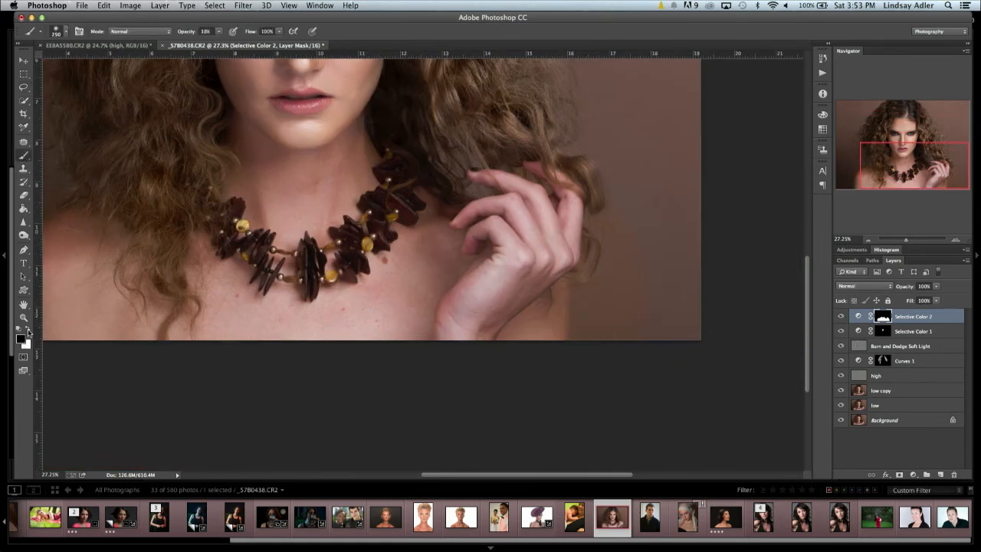
key(bracketright)
key(bracketright)
key(bracketright)
key(bracketright)
key(bracketright)
key(bracketright)
key(bracketright)
drag(220, 32, 267, 43)
drag(612, 349, 622, 235)
- Start a Color Range selection on the low copy layer and sample the hair falling over the shoulder beside the necklace
scroll(307, 312, left, 5)
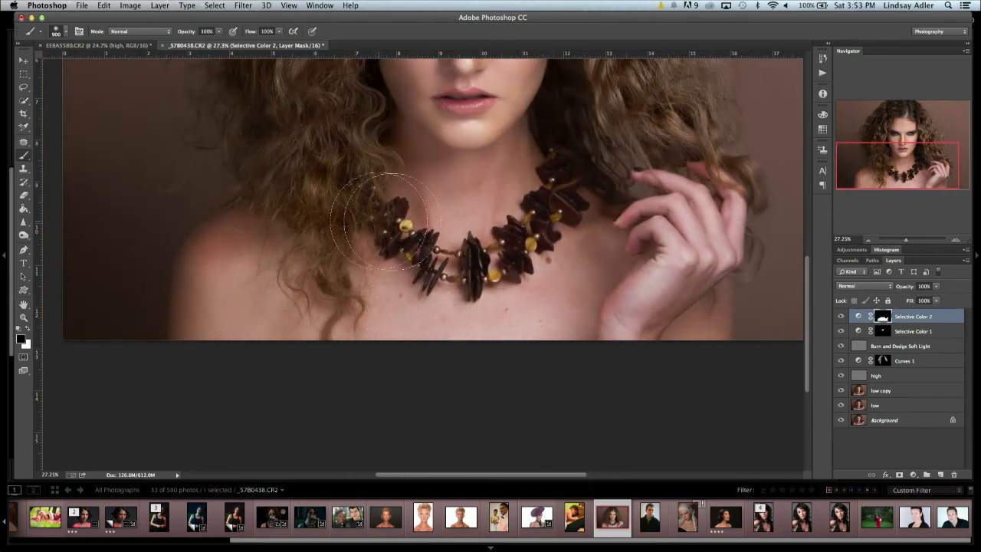
click(881, 391)
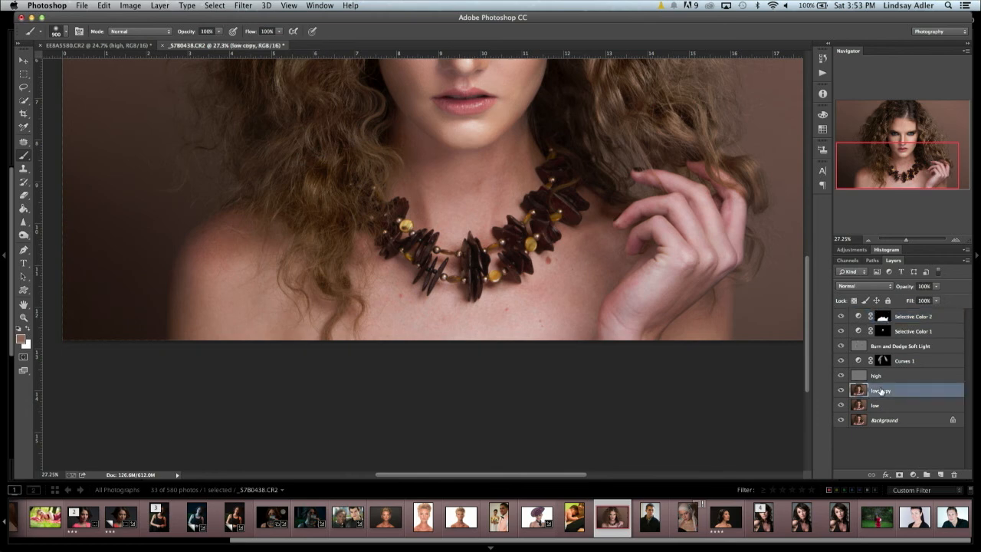
click(214, 6)
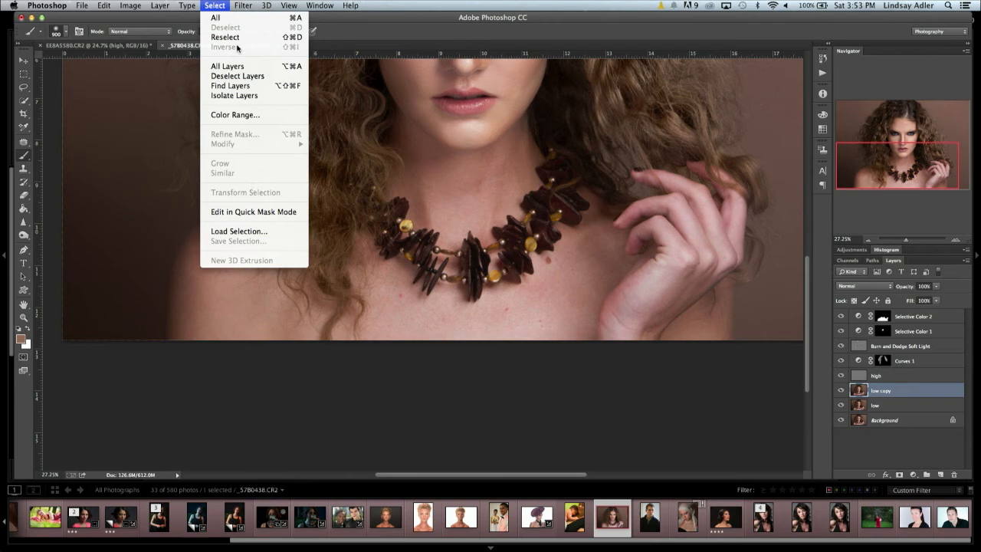
click(235, 114)
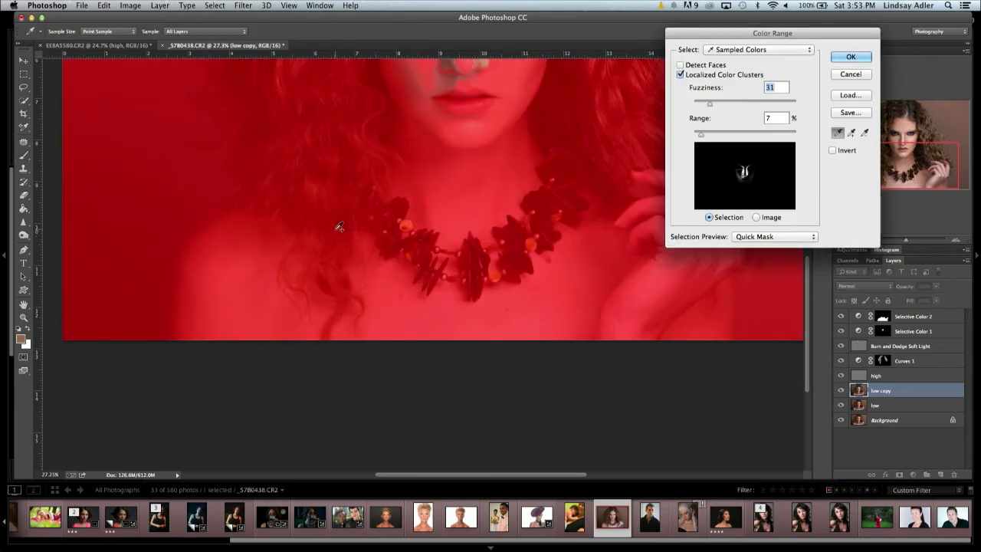
shift+click(318, 207)
shift+click(334, 275)
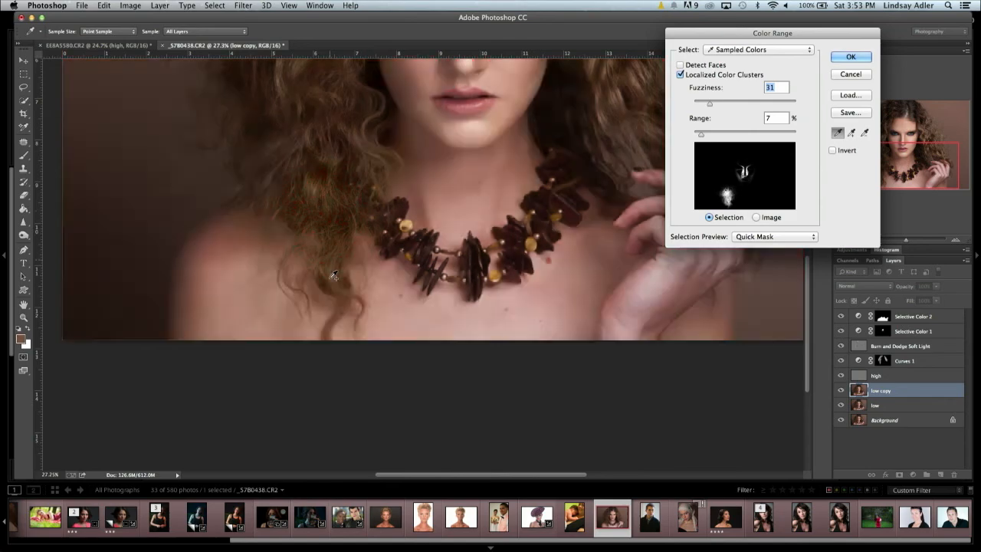
shift+click(328, 254)
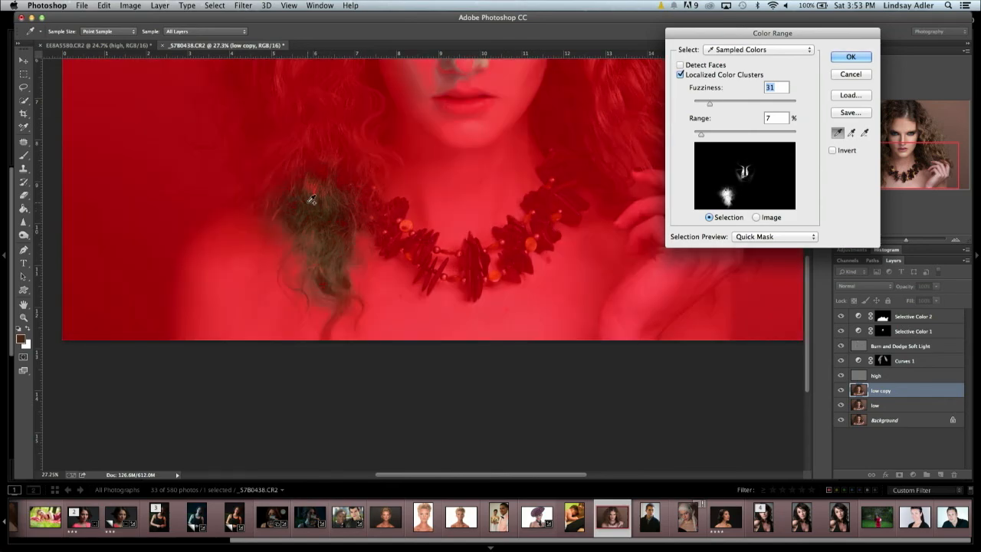
- Add samples from the upper and outer parts and the lower ends of that hair section to the Color Range
shift+click(295, 166)
shift+click(356, 175)
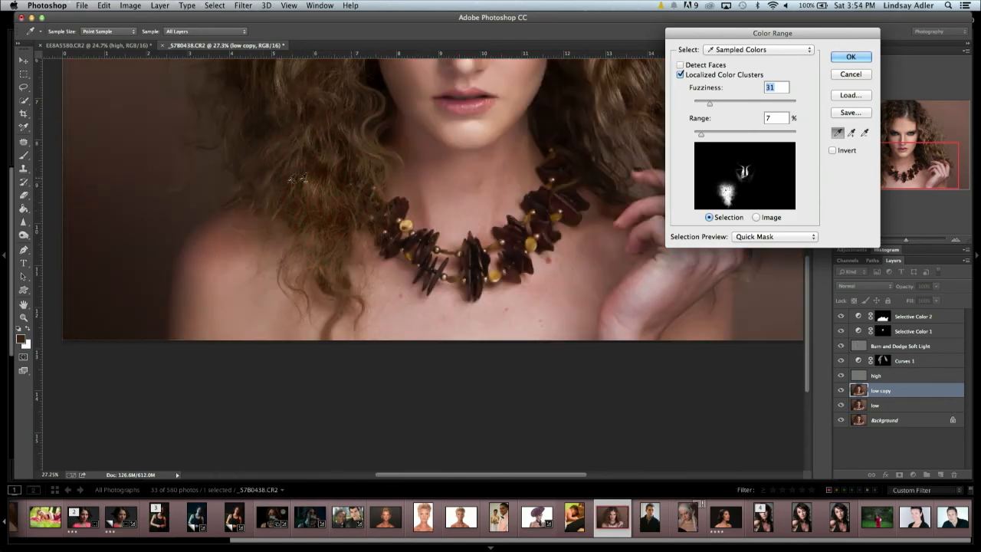
shift+click(267, 179)
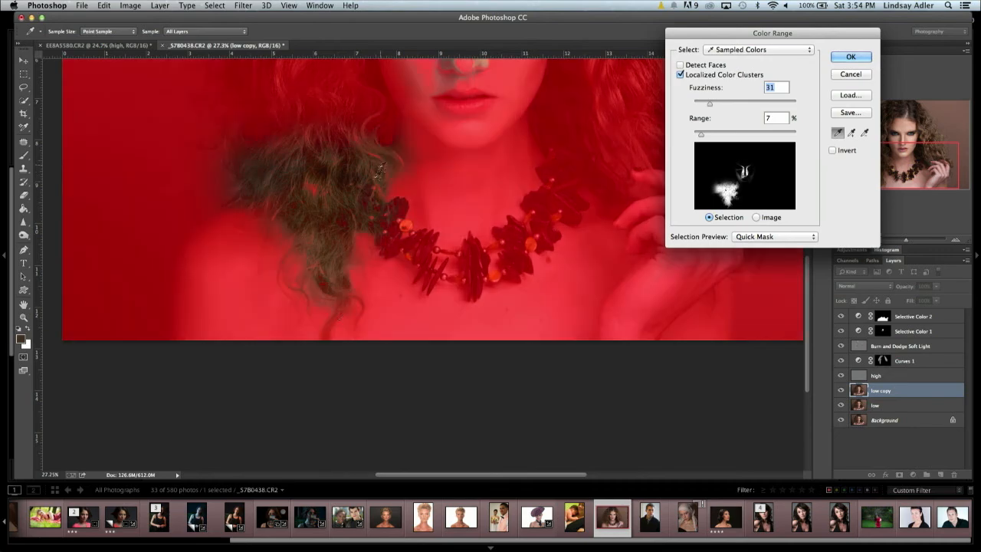
shift+click(339, 301)
shift+click(334, 281)
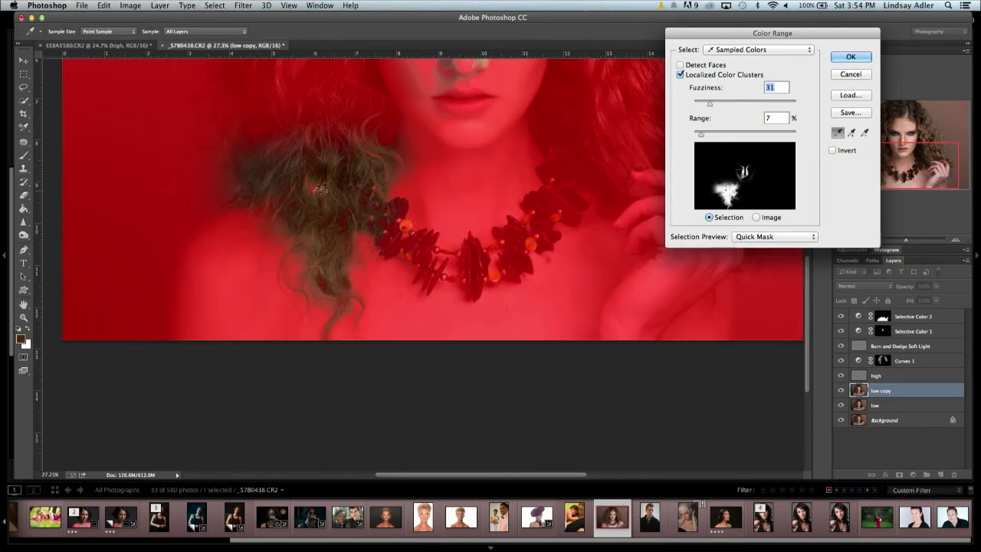
shift+click(353, 215)
- Raise Fuzziness to 77, add further hair samples and accept the Color Range selection
drag(713, 104, 733, 103)
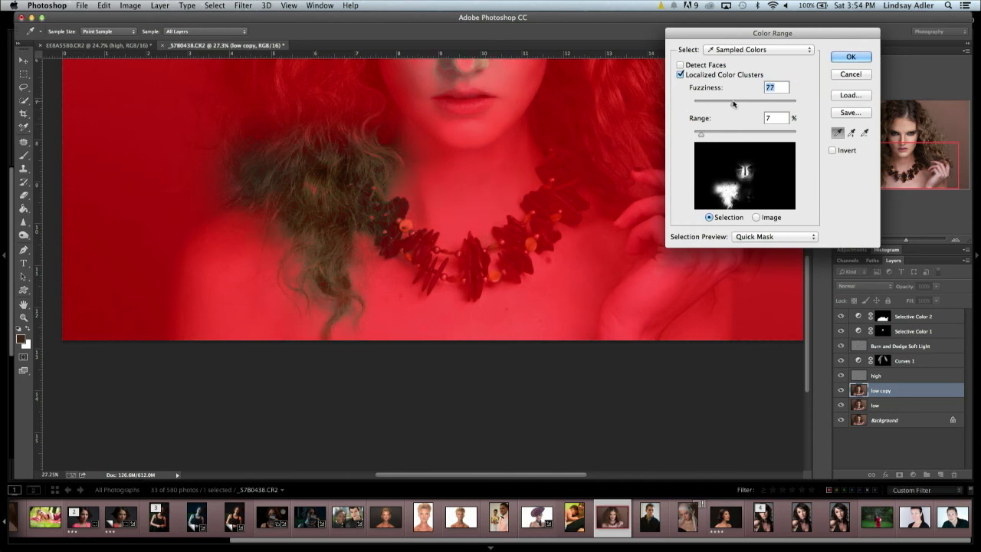
shift+click(332, 190)
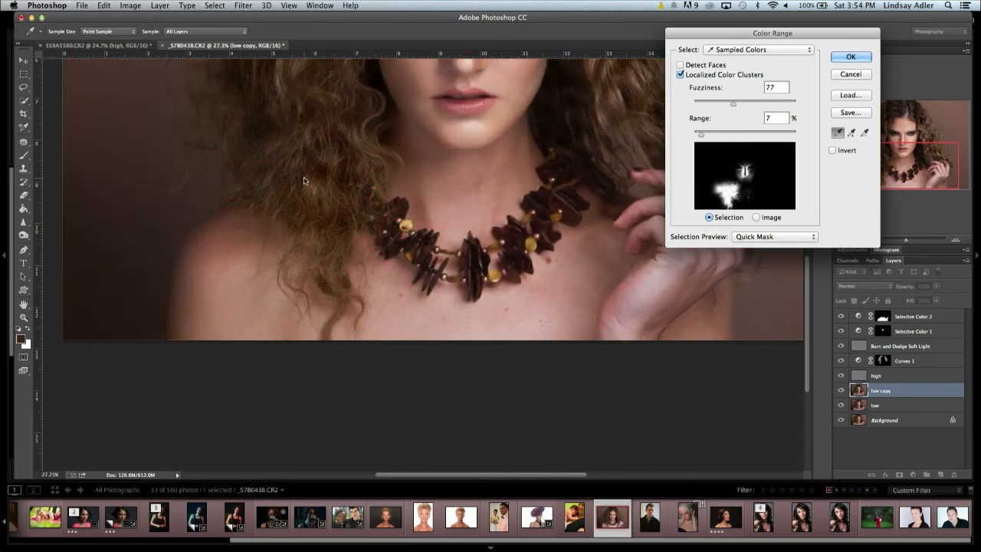
shift+click(336, 106)
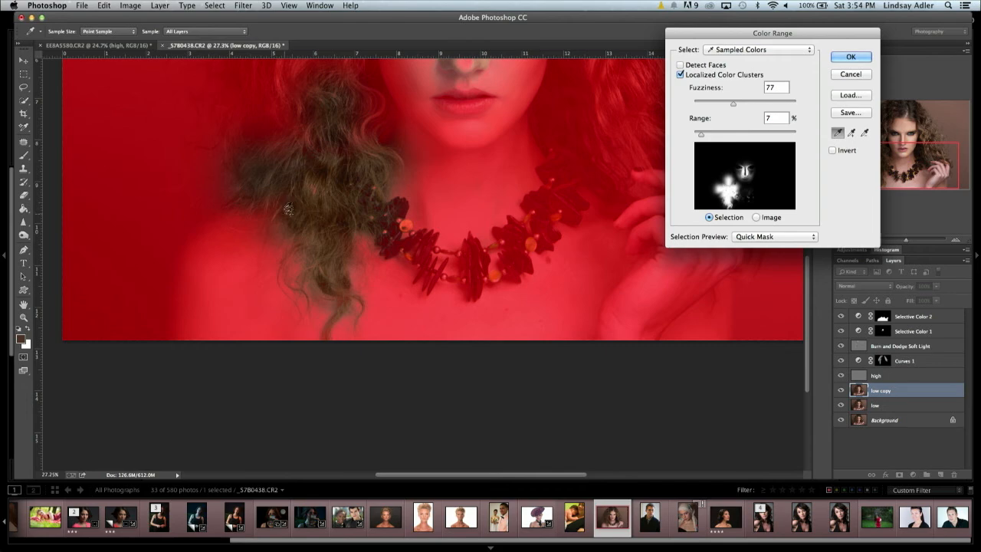
shift+click(289, 229)
click(852, 59)
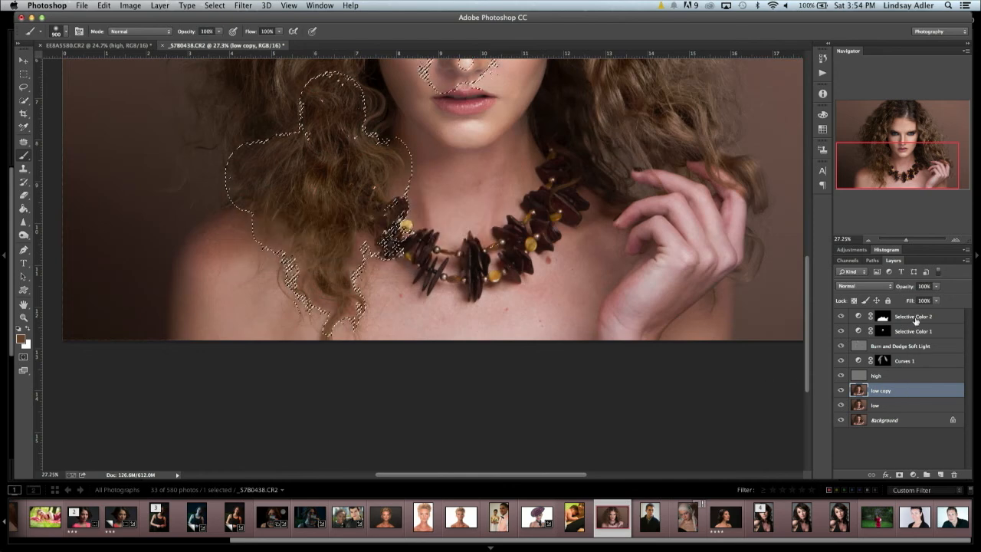
- Paint black inside the hair selection on the Selective Color 2 mask to exclude the hair, and deselect
click(916, 319)
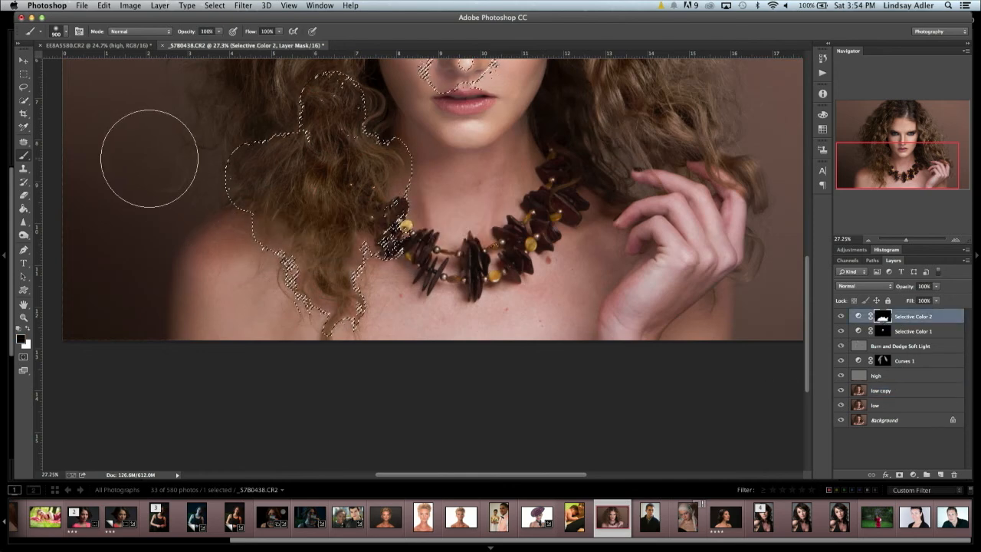
mouse_move(367, 235)
mouse_down()
mouse_move(312, 164)
mouse_move(306, 219)
mouse_move(367, 245)
mouse_move(340, 284)
mouse_up()
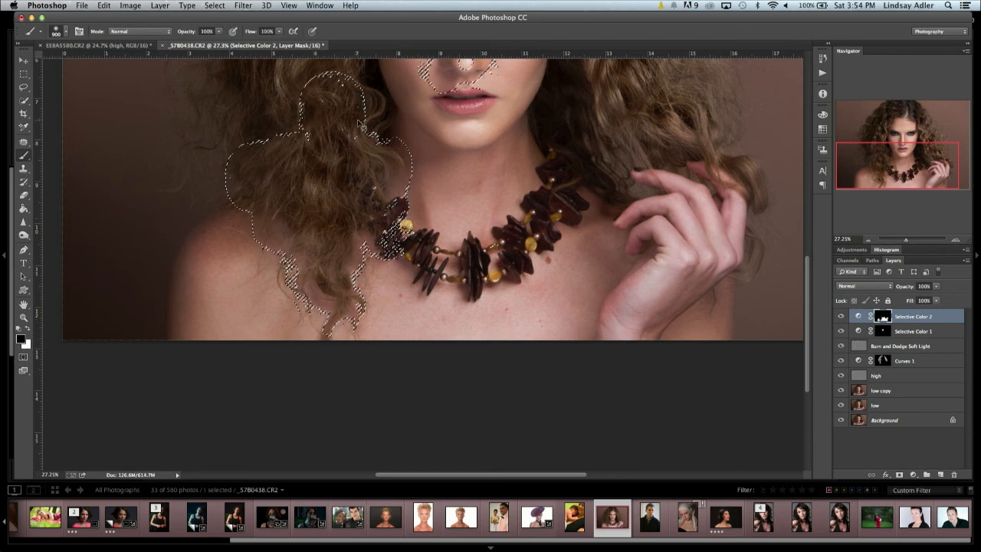
key(ctrl+d)
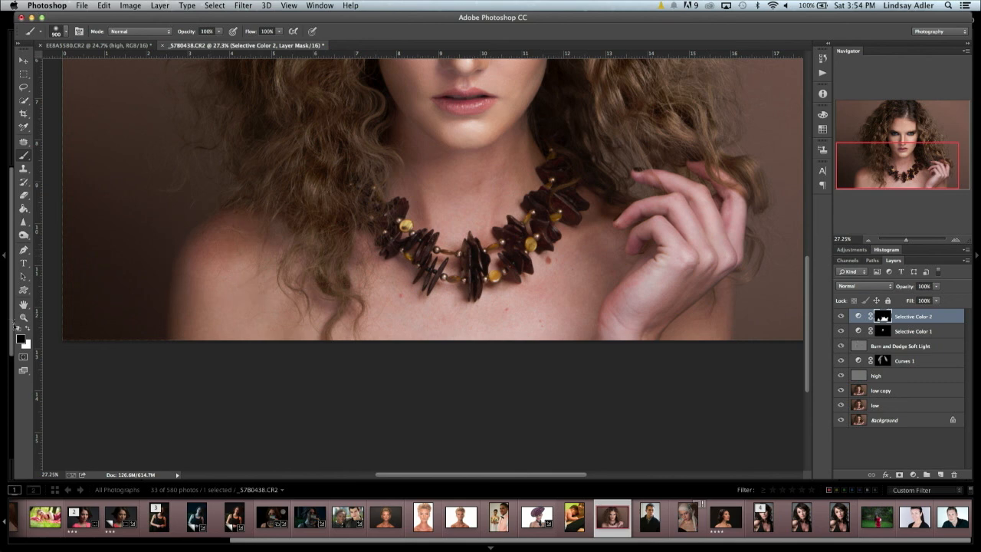
- Switch the brush color to white and reduce the brush size to 500 px for the mask
click(28, 329)
key(bracketleft)
key(bracketleft)
key(bracketleft)
key(bracketleft)
- Try brightening the portrait with a Levels adjustment layer whose white input level is 215, and delete that layer
drag(909, 240, 905, 240)
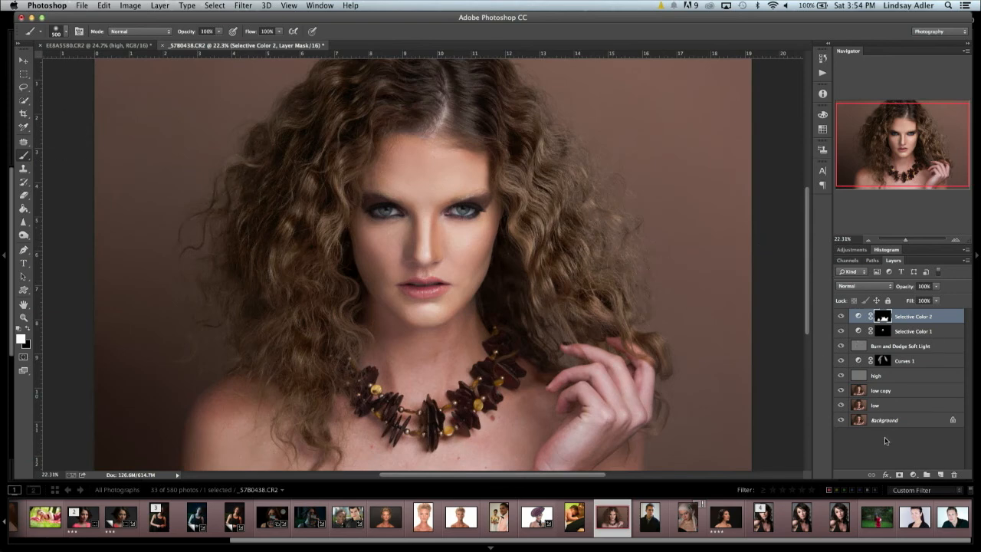
click(913, 475)
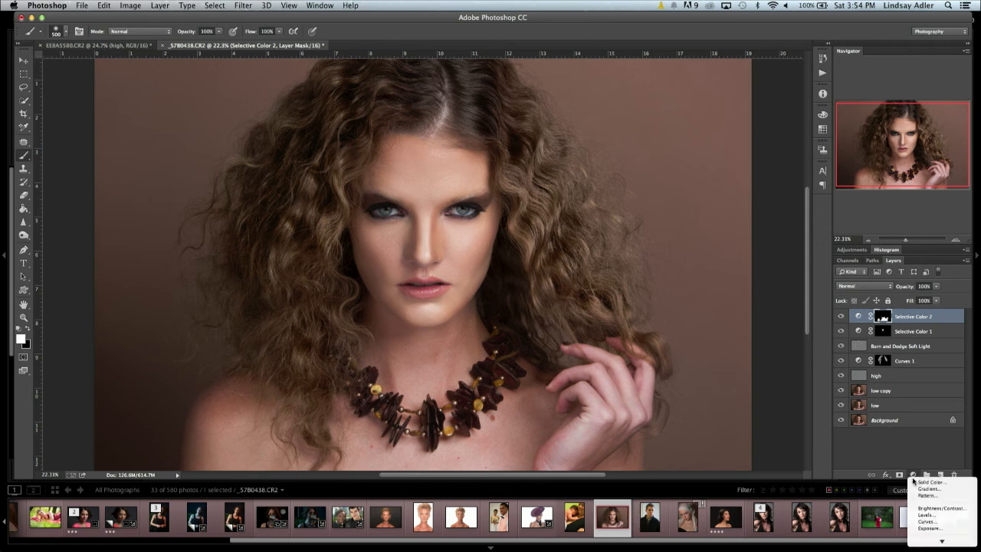
click(929, 515)
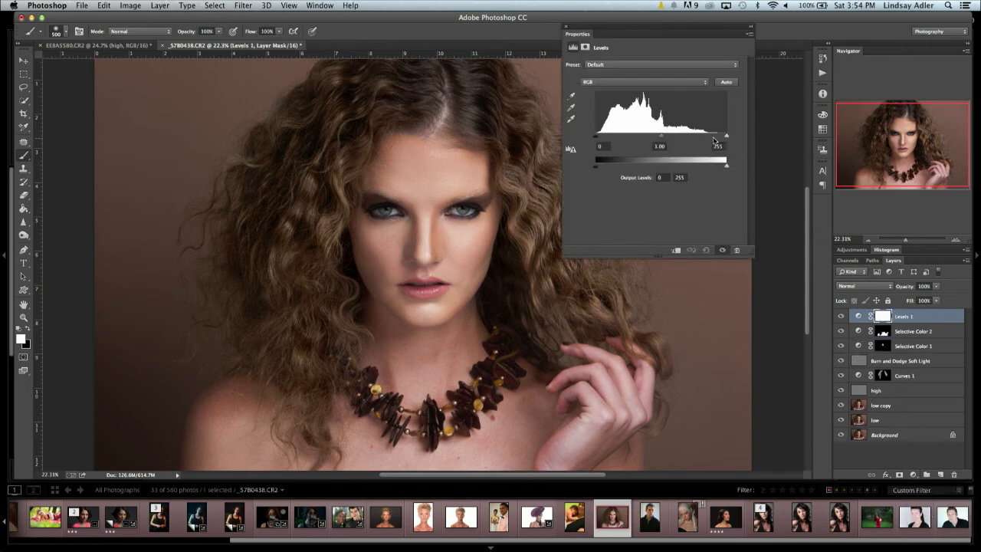
drag(726, 136, 707, 138)
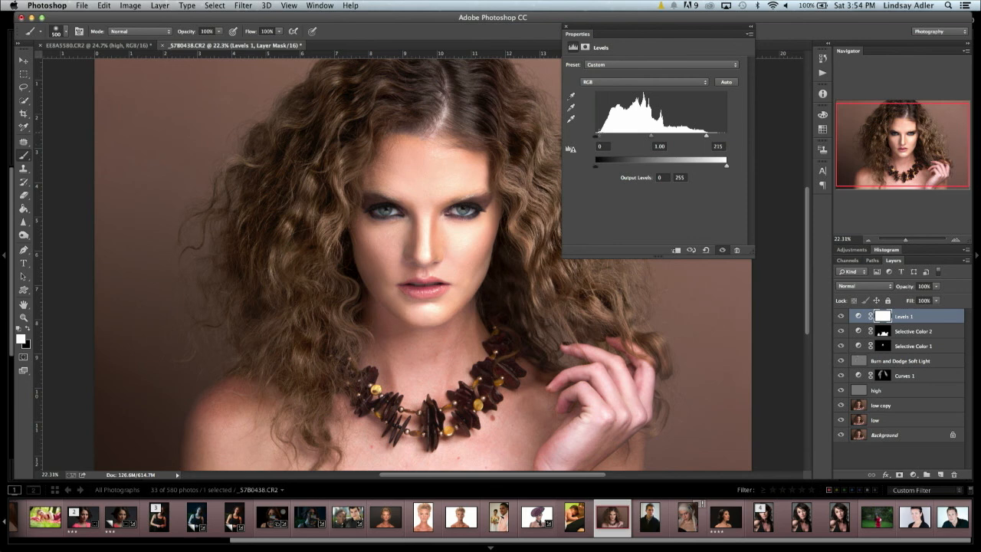
click(565, 28)
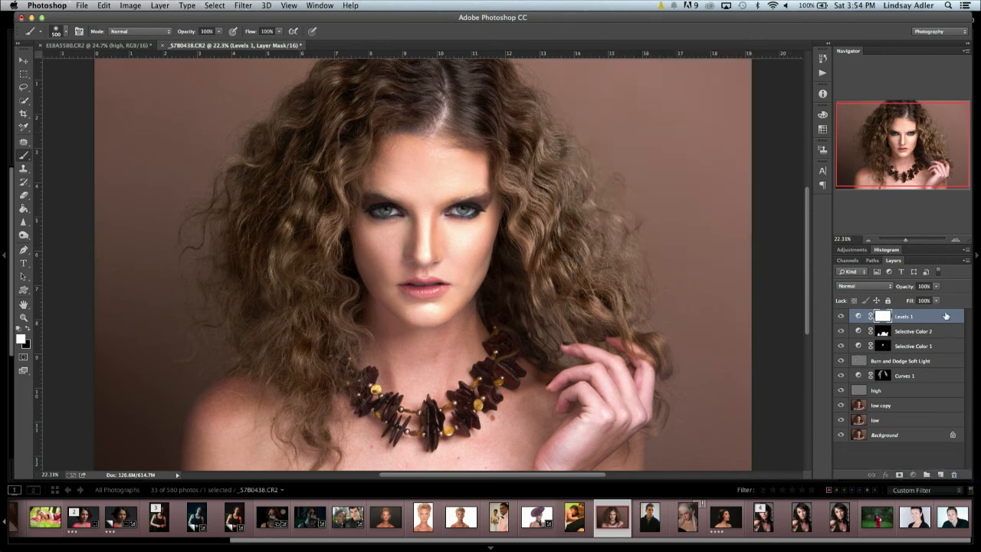
drag(945, 316, 954, 474)
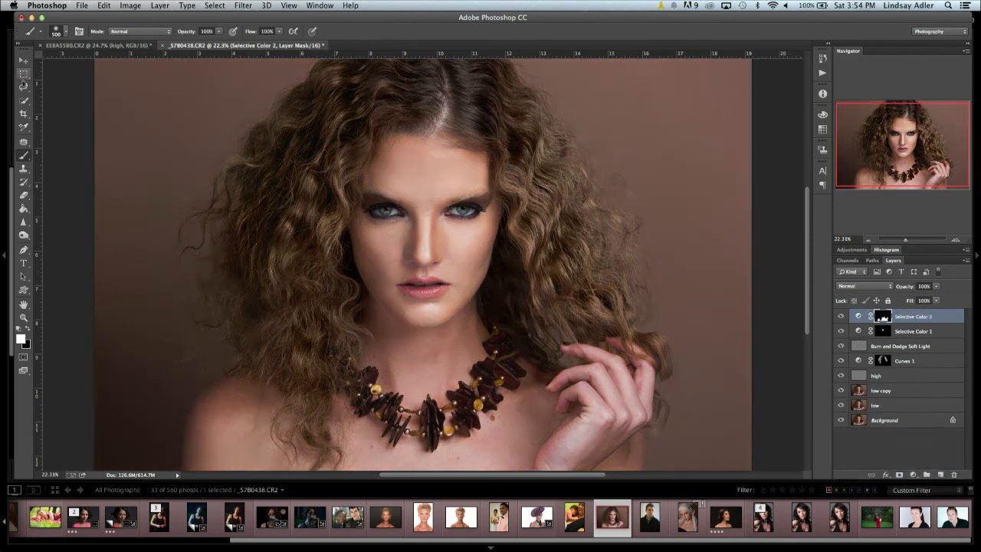
- Outline the whole face from hairline to below the chin with a lasso selection and feather the selection
key(l)
mouse_move(382, 147)
mouse_down()
mouse_move(361, 187)
mouse_move(353, 274)
mouse_move(386, 337)
mouse_move(498, 274)
mouse_up()
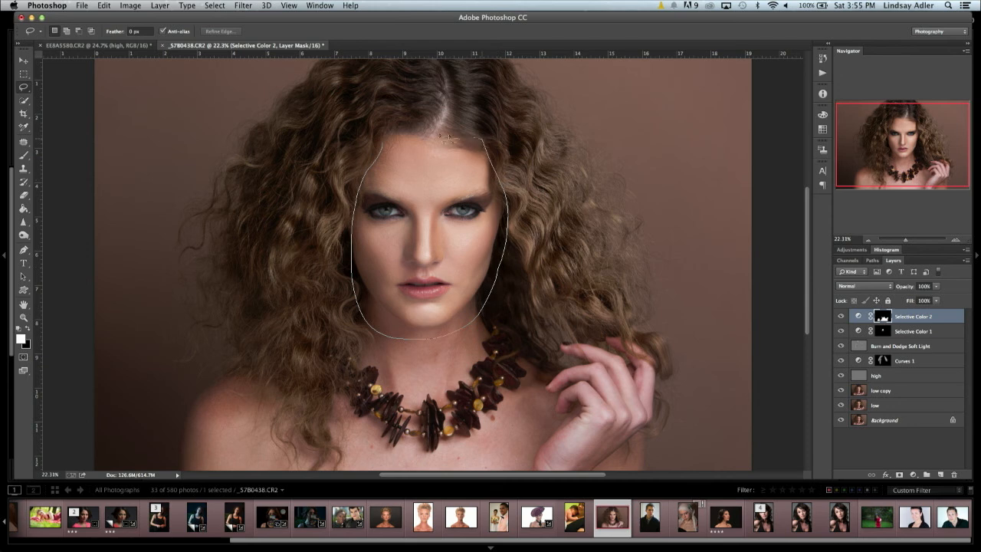
drag(448, 137, 446, 137)
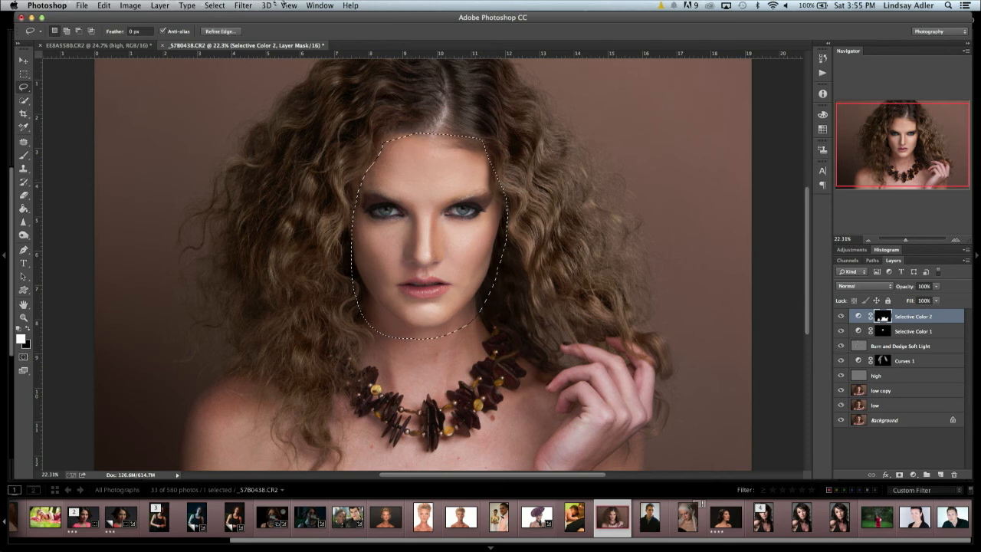
click(215, 5)
mouse_move(262, 143)
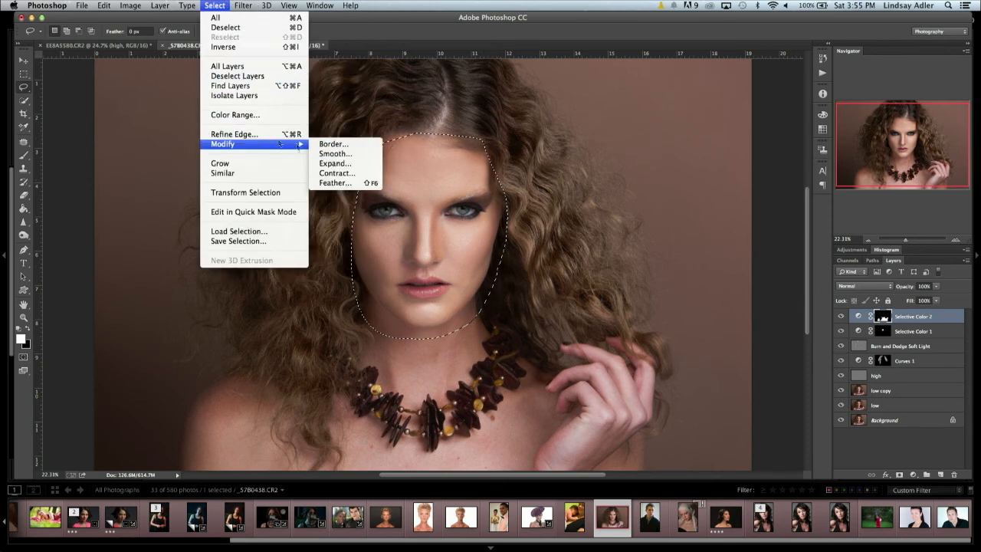
click(354, 184)
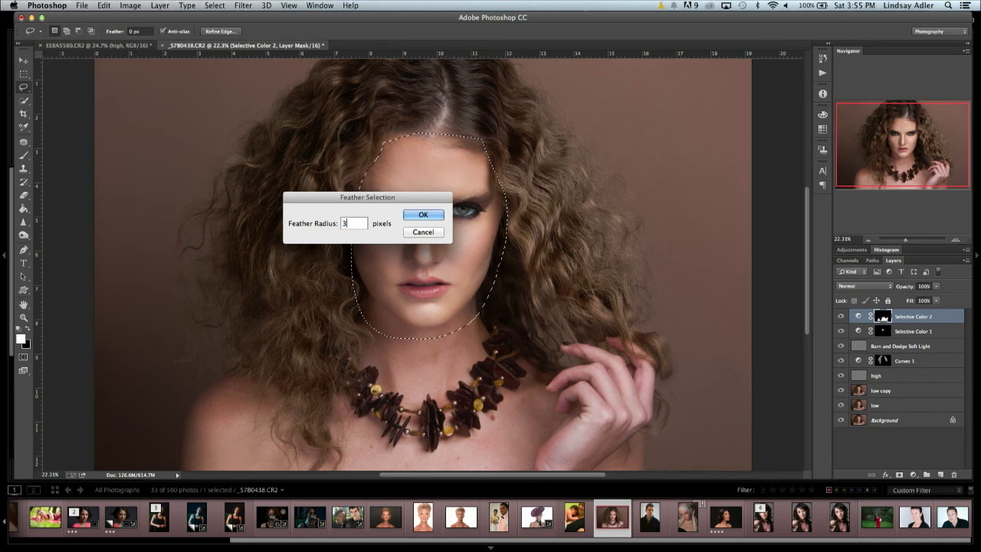
key(Return)
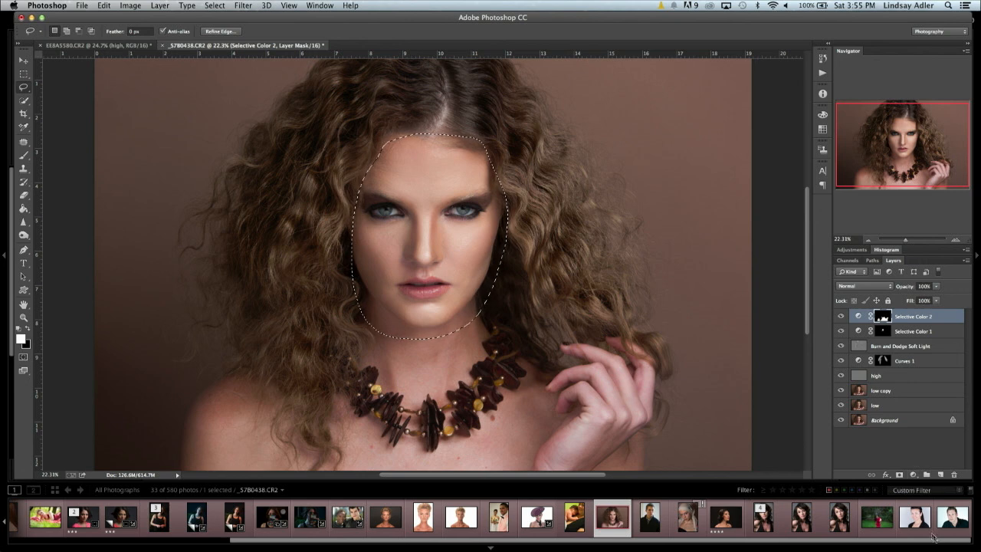
- Add a Levels adjustment layer masked to the face with black input 10 and white input 240, and compare the face with and without it
click(914, 479)
click(926, 515)
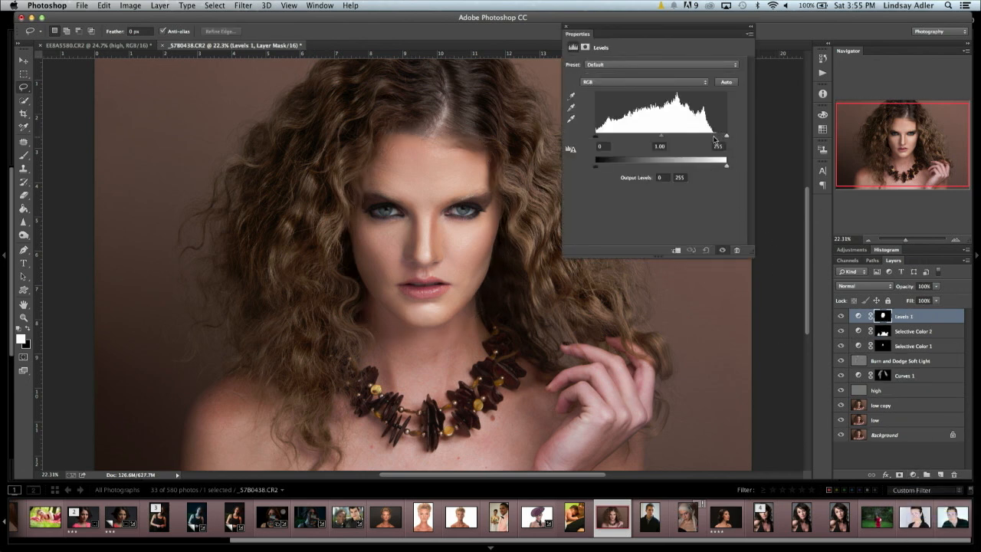
drag(725, 136, 713, 137)
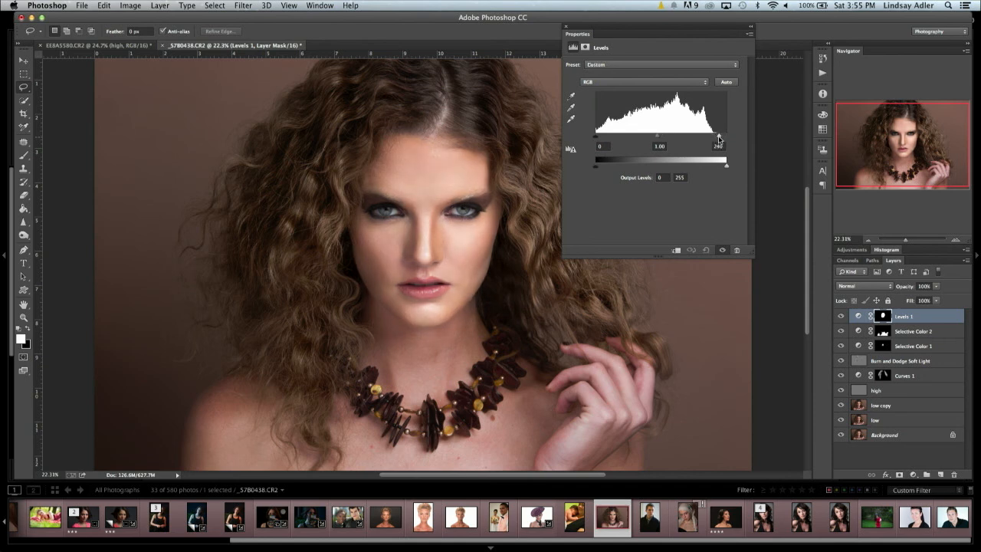
drag(595, 136, 606, 137)
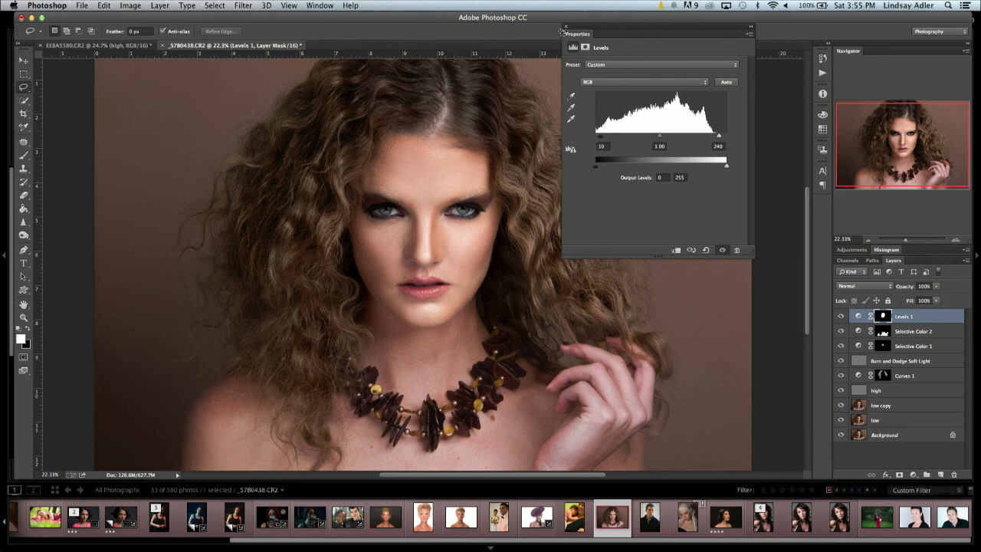
click(565, 26)
click(843, 317)
click(843, 316)
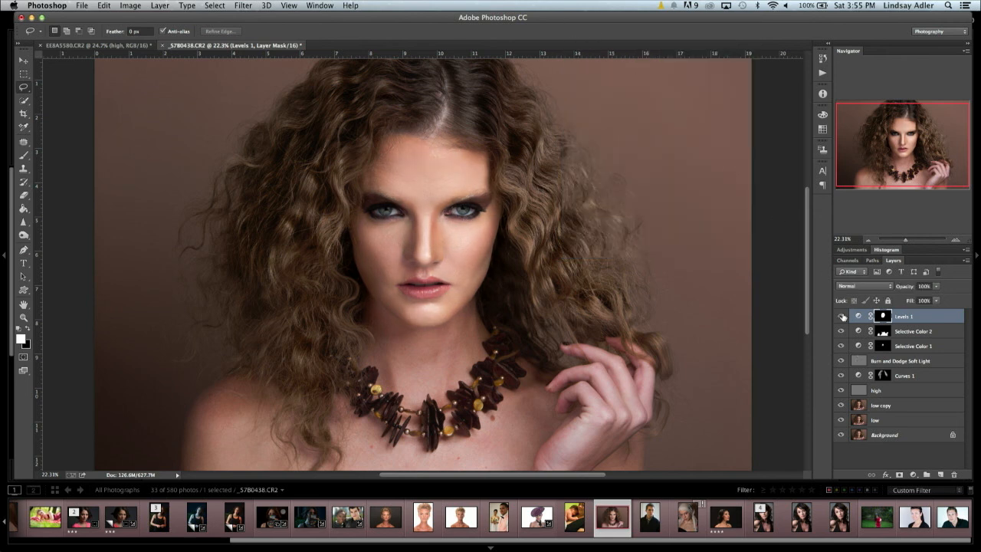
click(843, 316)
click(843, 317)
click(843, 316)
click(843, 317)
- Run the Contour: Color Neutral action from the Retouching set above the Levels 1 layer
click(921, 316)
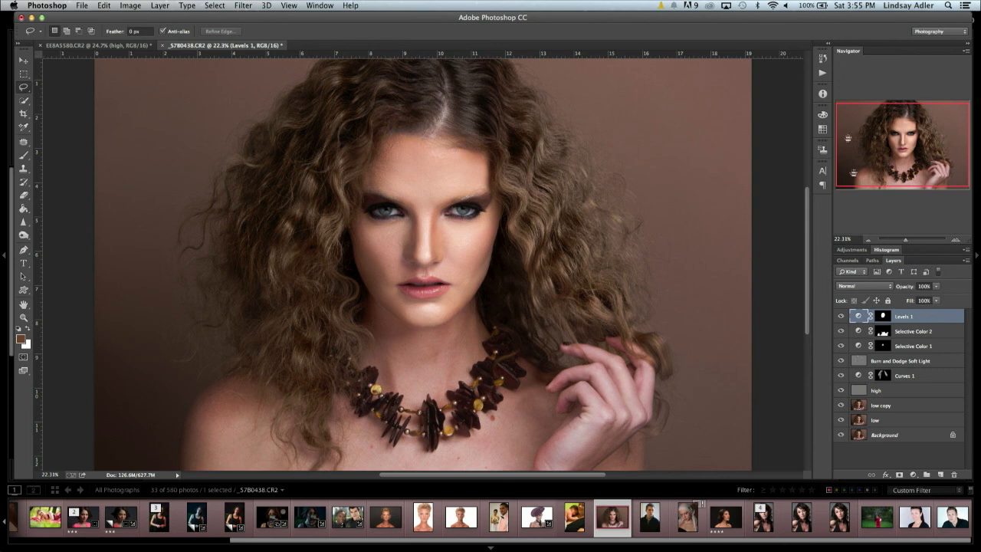
click(822, 58)
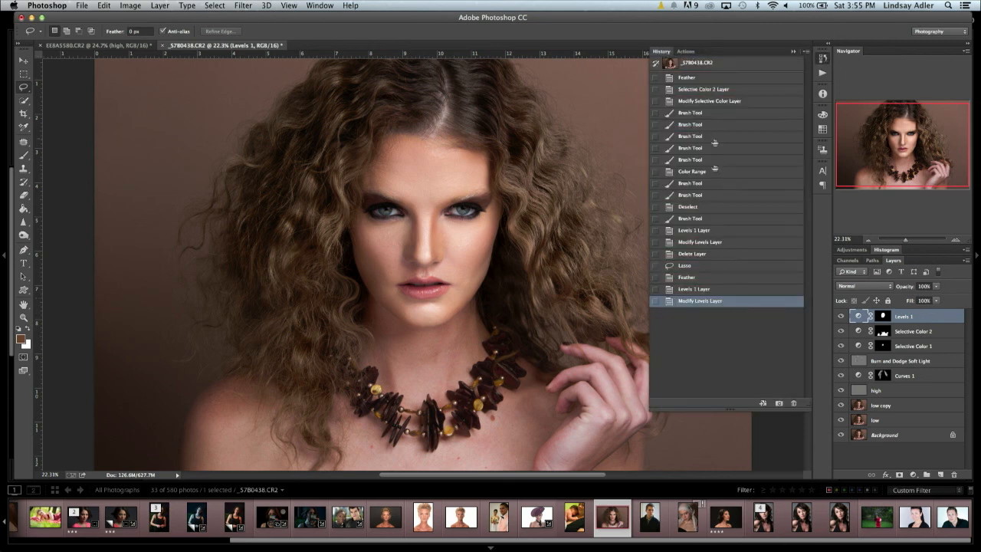
click(685, 51)
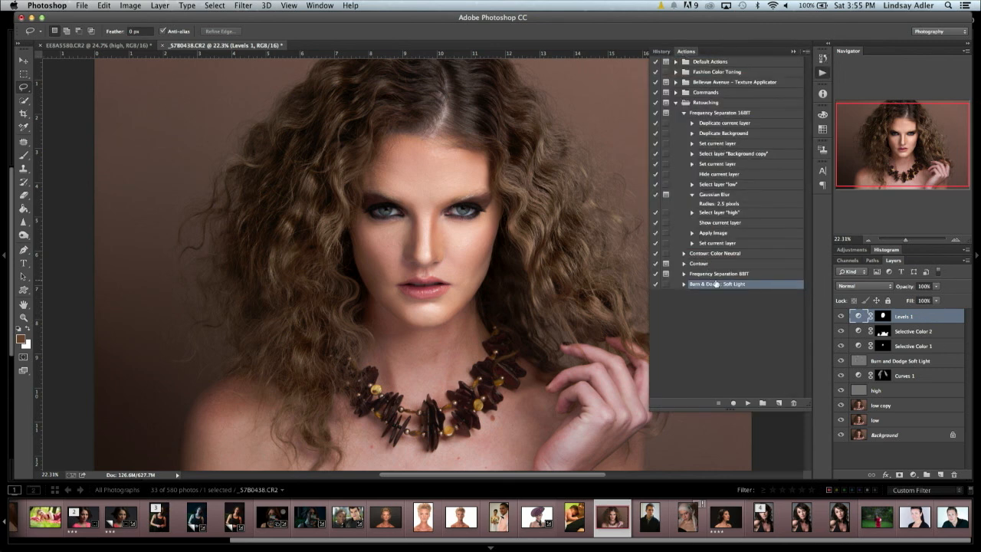
click(683, 113)
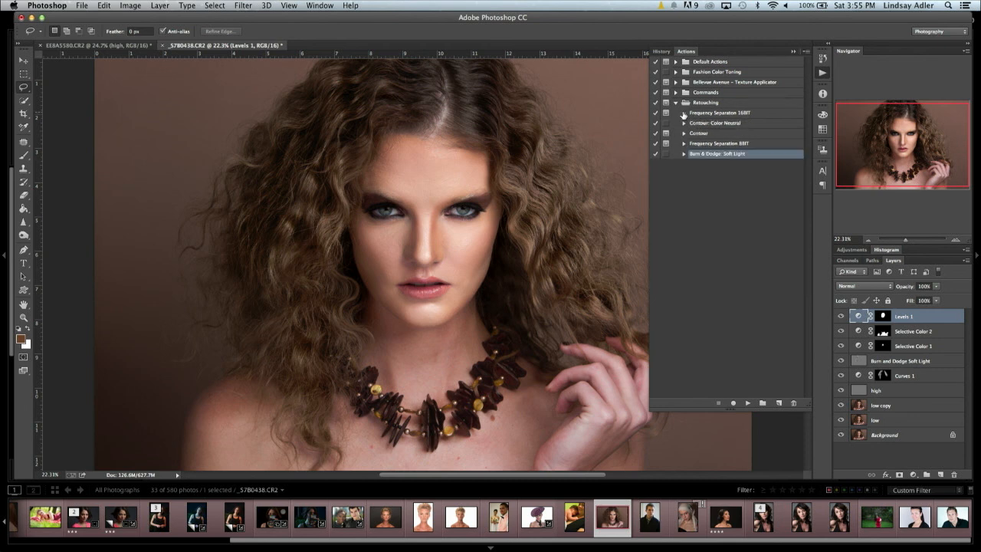
click(706, 124)
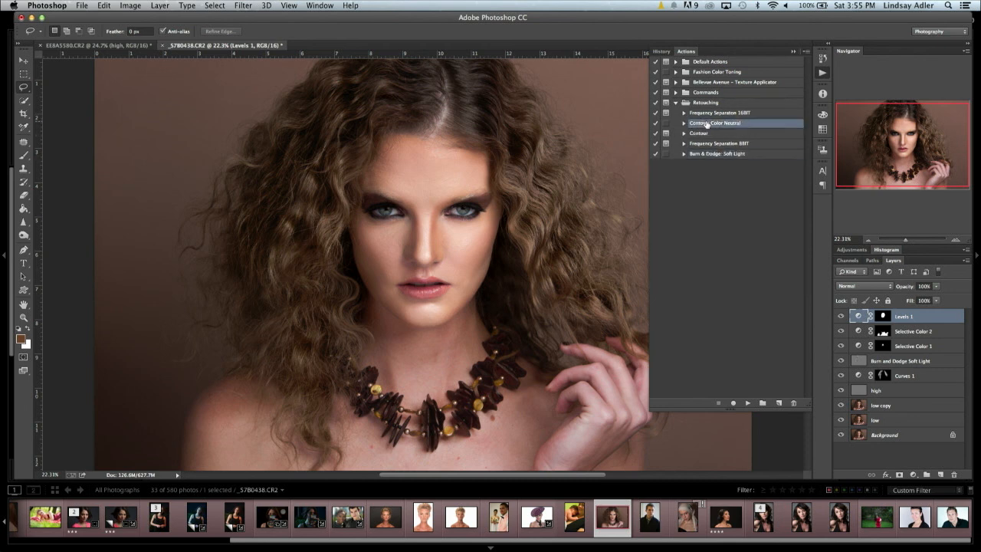
click(747, 403)
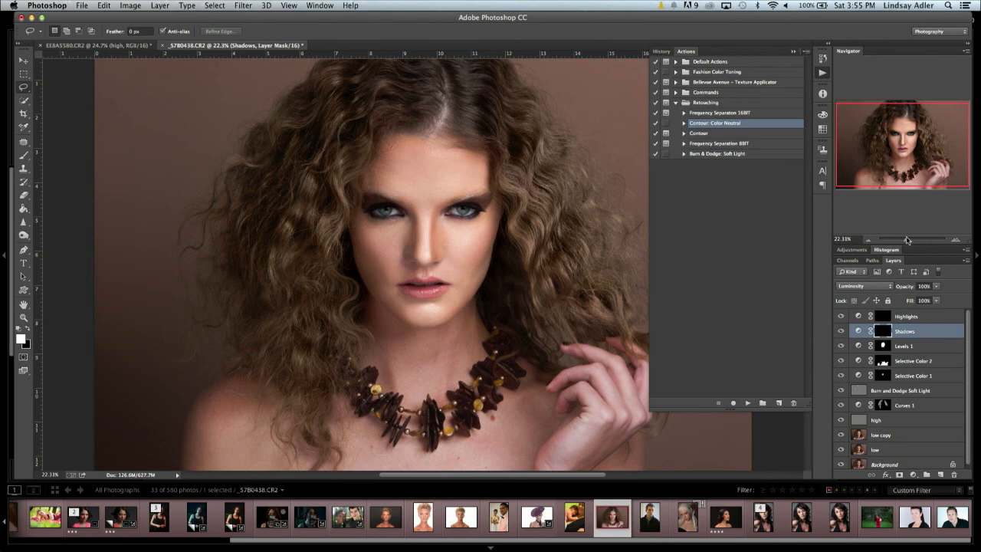
- Run the Contour: Color Neutral action again from the Highlights layer and restore the visibility of the hidden layers
drag(907, 240, 909, 241)
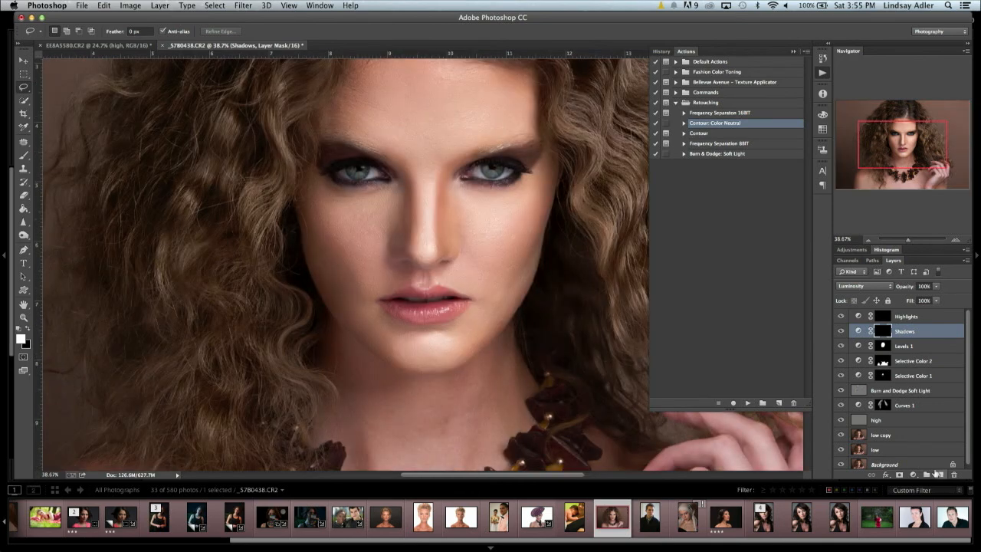
scroll(914, 373, down, 1)
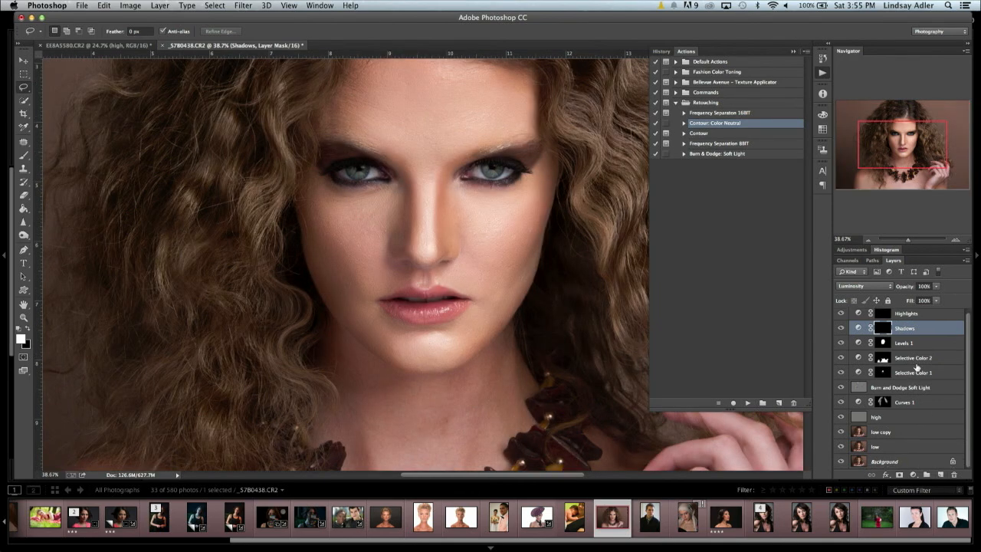
scroll(917, 368, up, 1)
drag(840, 316, 843, 465)
click(907, 317)
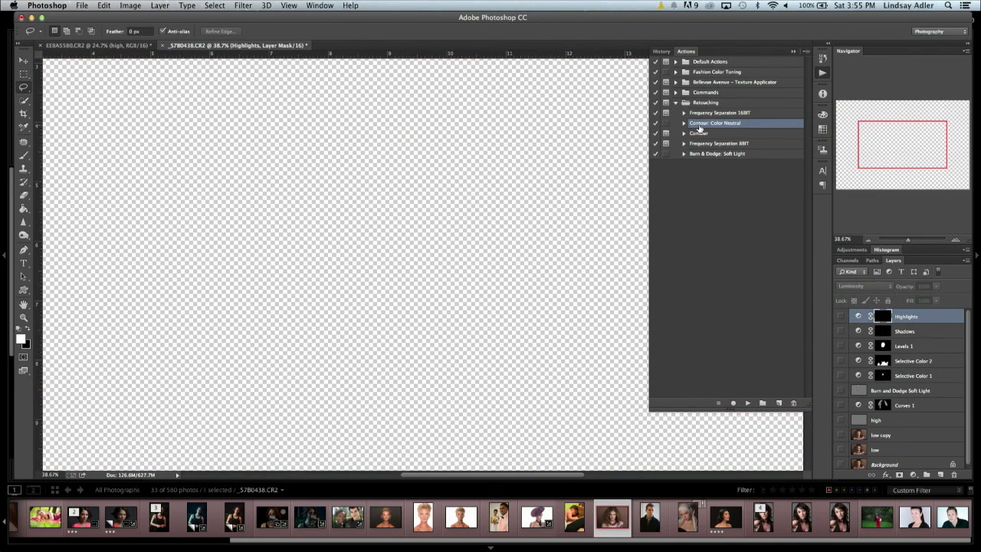
click(748, 403)
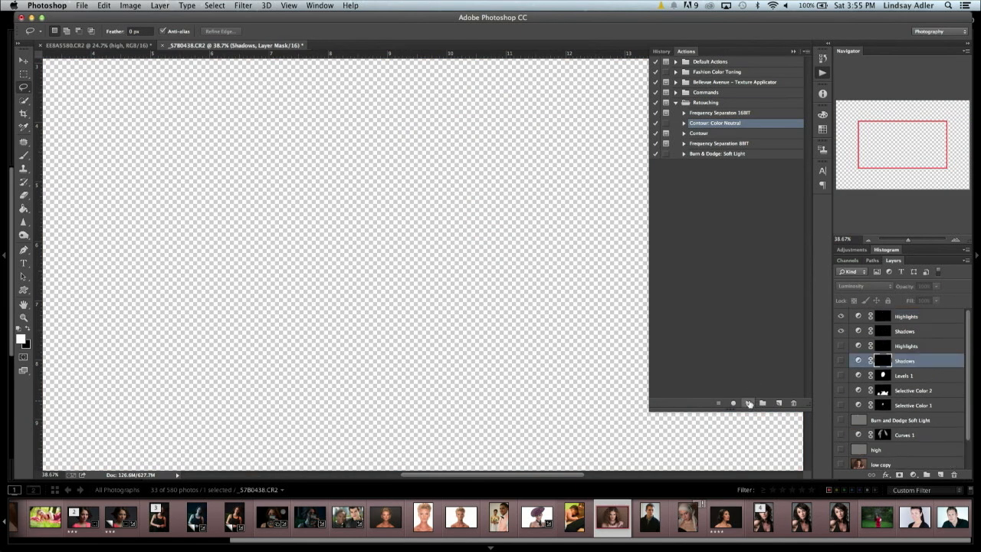
drag(842, 346, 843, 476)
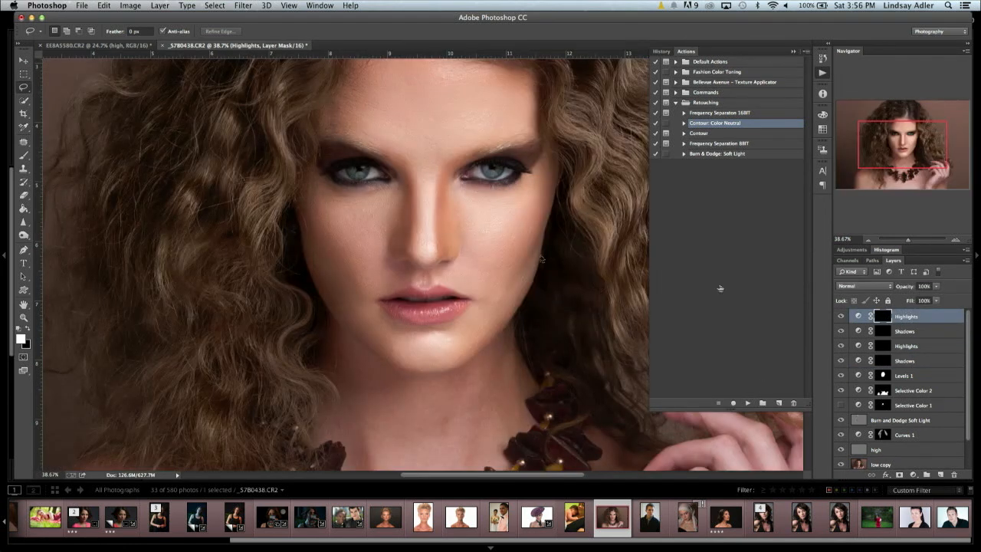
- Switch to the Brush tool and reduce its size to 200 px for the top Highlights mask
click(23, 156)
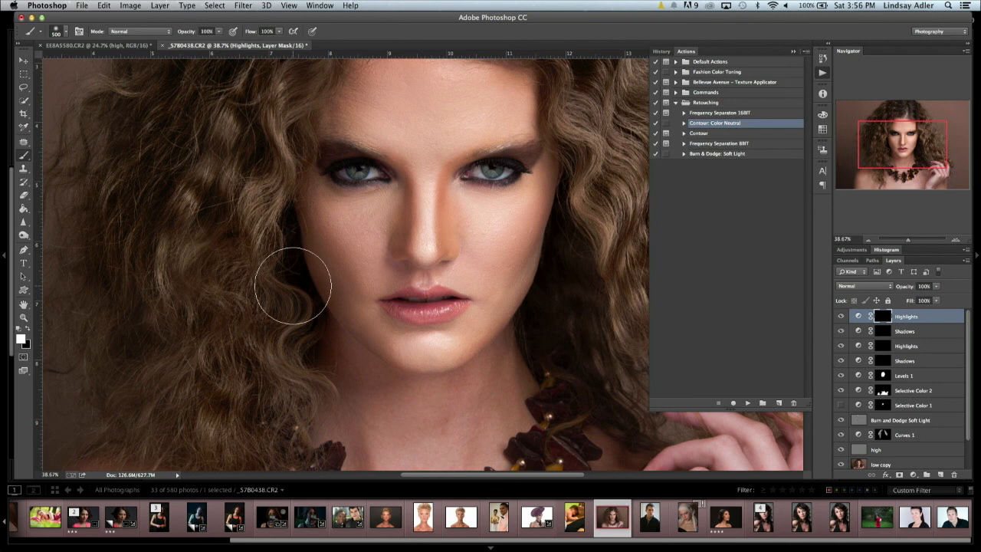
key(bracketleft)
key(bracketleft)
key(bracketleft)
key(bracketleft)
- Try painting a highlight along one cheekbone on the Highlights mask at varying brush opacity and size, and undo it
drag(359, 252, 314, 205)
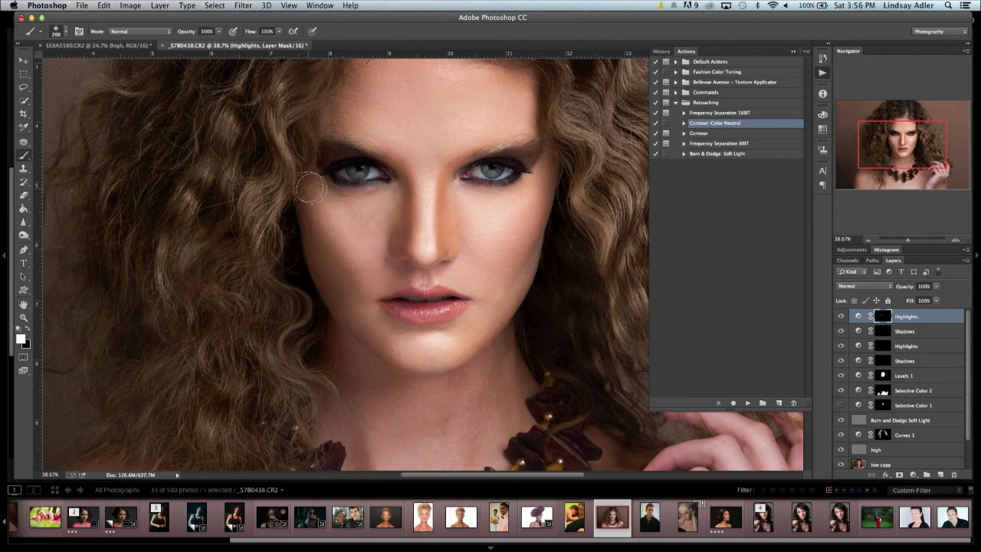
mouse_move(219, 32)
mouse_down()
mouse_move(207, 44)
mouse_move(179, 47)
mouse_up()
key(bracketright)
key(bracketright)
key(bracketright)
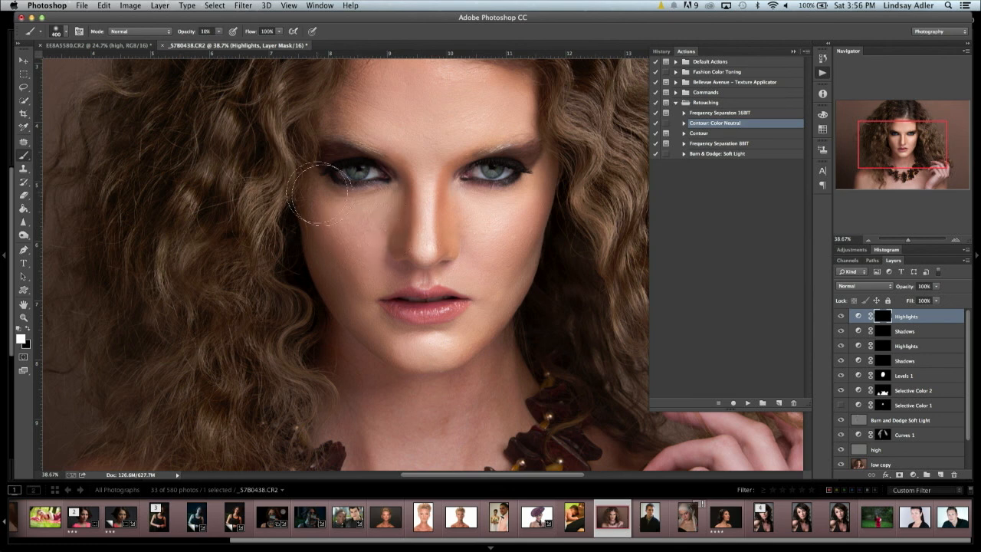
key(bracketleft)
key(bracketleft)
key(bracketleft)
key(super+z)
- Set a low brush opacity and paint white over both cheekbones on the top Highlights mask
click(219, 33)
drag(220, 46, 223, 46)
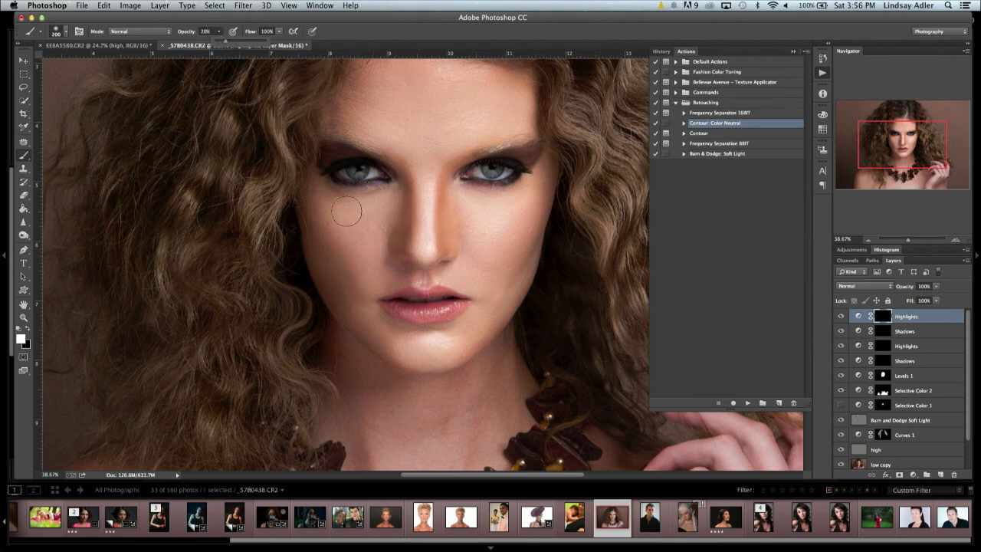
click(360, 261)
drag(496, 251, 535, 205)
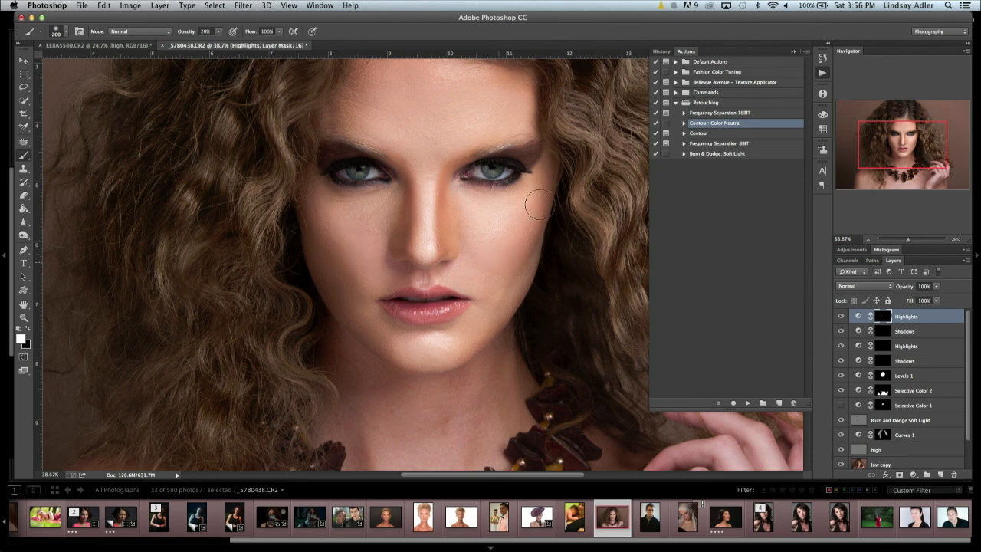
- Paint white at 31% opacity below both cheekbones and around the jaw on the upper Shadows mask
click(28, 328)
click(883, 334)
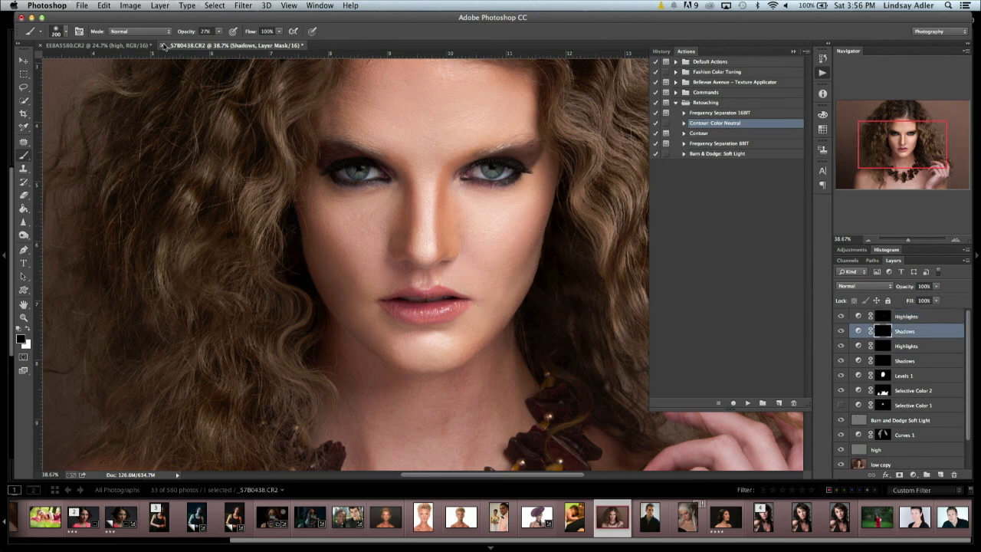
key(3)
key(1)
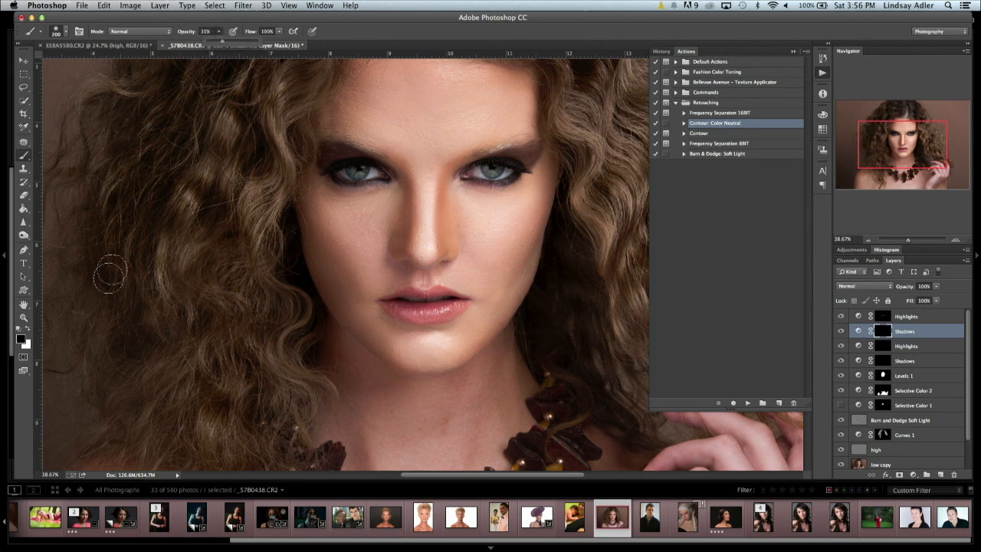
key(x)
mouse_move(342, 277)
mouse_down()
mouse_move(318, 244)
mouse_move(348, 289)
mouse_up()
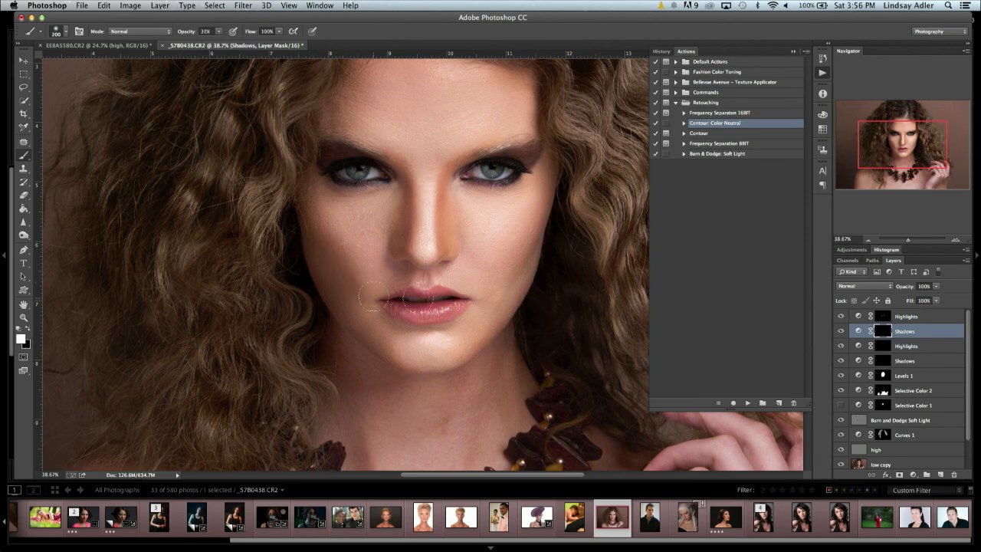
drag(539, 229, 432, 425)
drag(503, 283, 497, 293)
- Reduce the brush to 100 px and paint a shadow beneath the lower lip on the Shadows mask
key(bracketleft)
key(bracketleft)
key(bracketleft)
key(bracketleft)
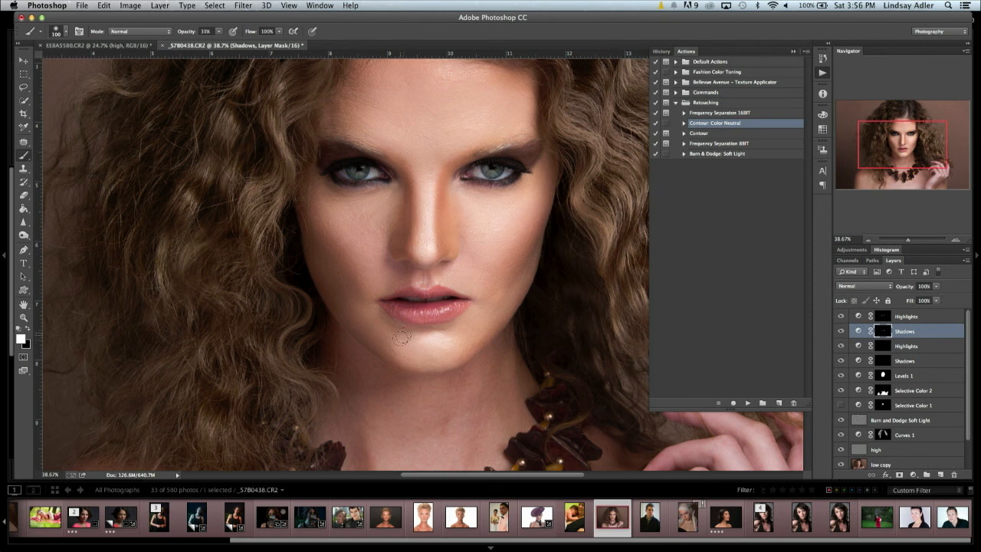
drag(442, 328, 423, 326)
- Enlarge the brush to 175 px and make the Selective Color 1 layer visible again
key(bracketright)
key(bracketright)
key(bracketright)
click(841, 405)
- Compare the whole retouched portrait with the original Background layer by repeatedly isolating that layer and restoring the others
click(905, 242)
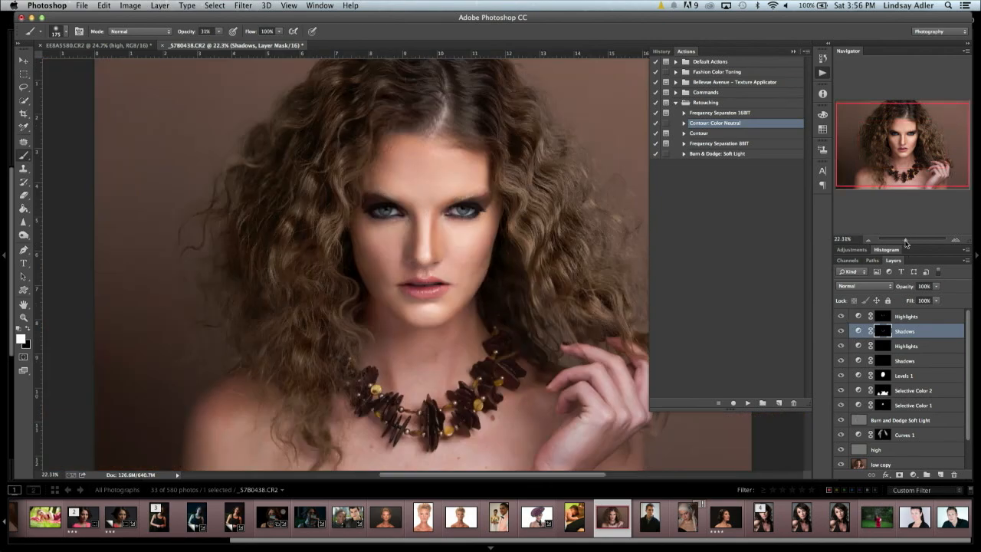
drag(905, 241, 905, 242)
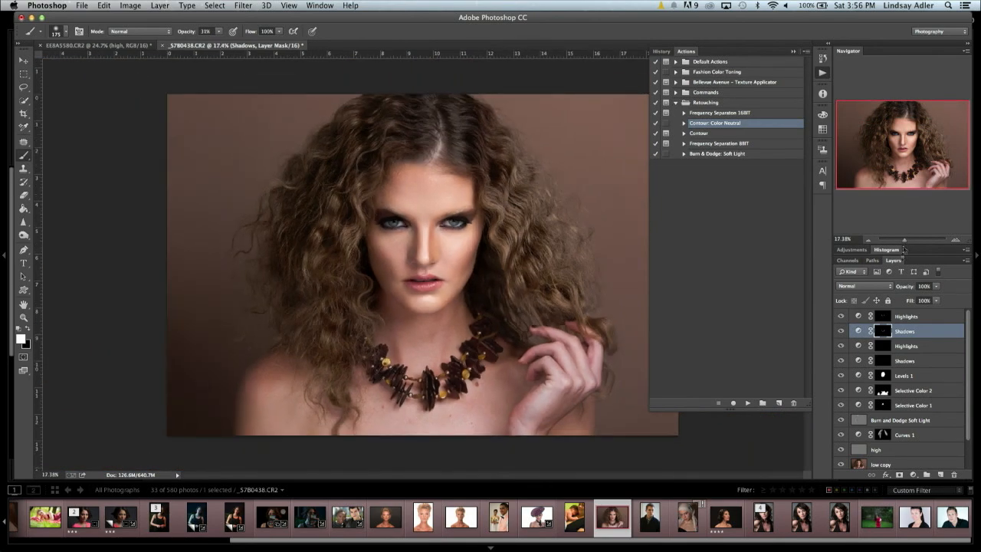
scroll(943, 420, down, 2)
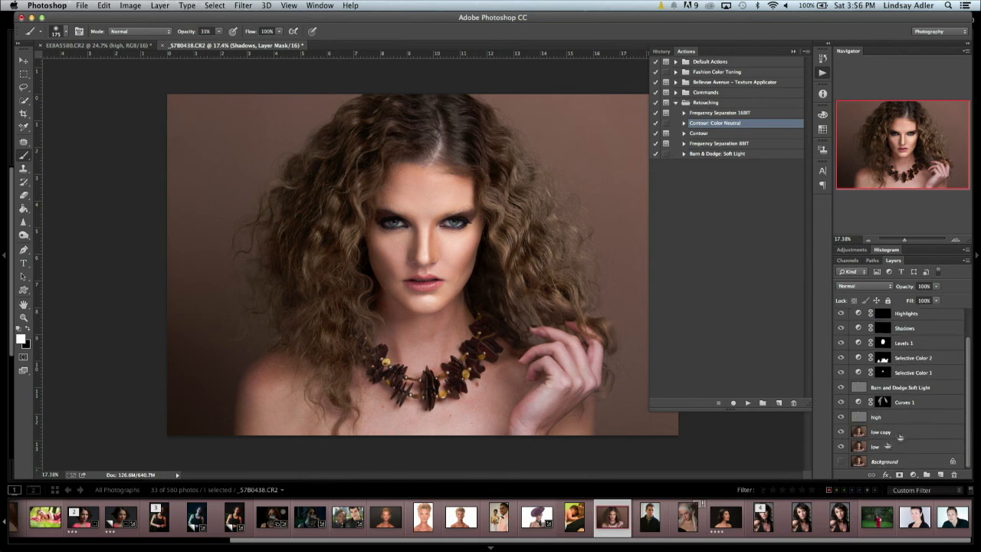
alt+click(841, 463)
alt+click(842, 462)
alt+click(842, 463)
alt+click(841, 463)
alt+click(841, 462)
alt+click(841, 463)
alt+click(841, 462)
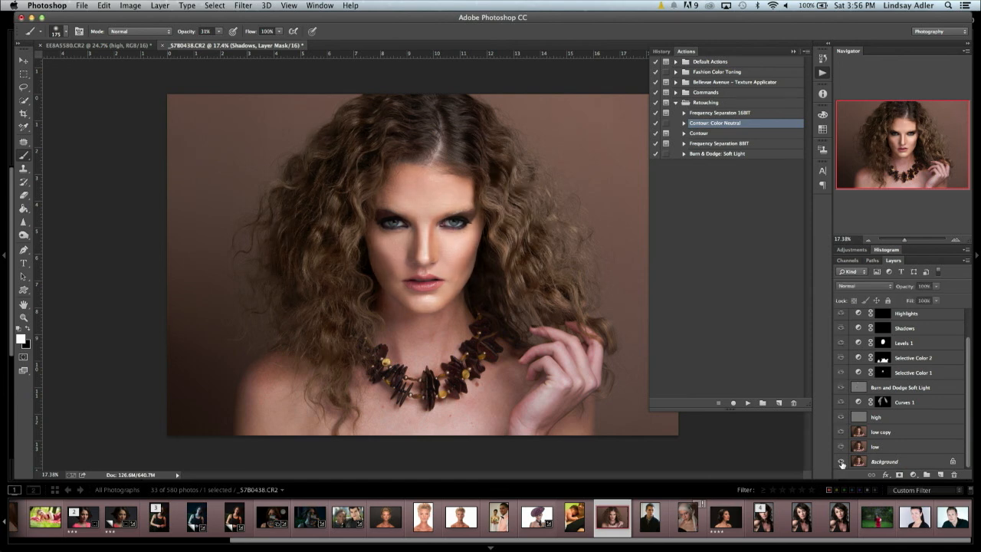
alt+click(841, 462)
alt+click(841, 463)
alt+click(841, 462)
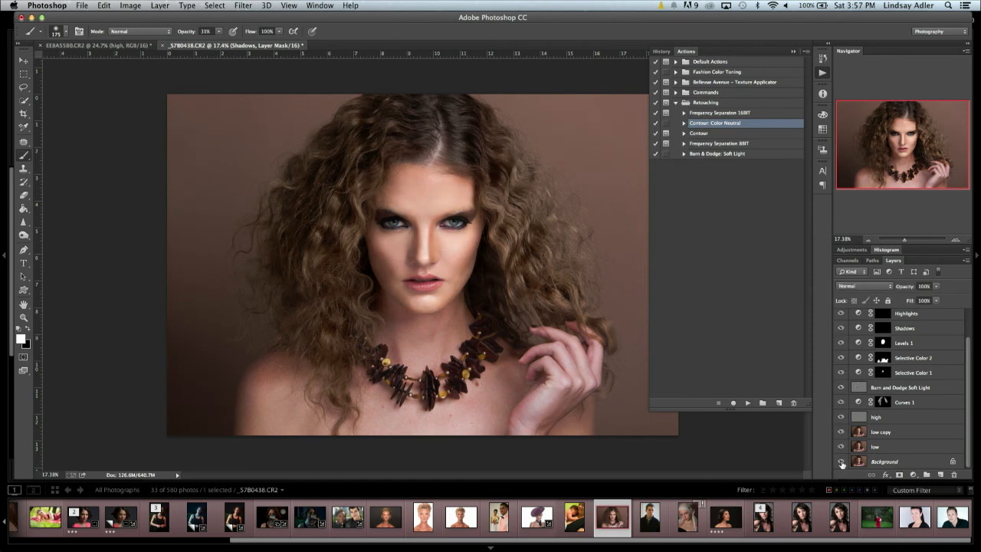